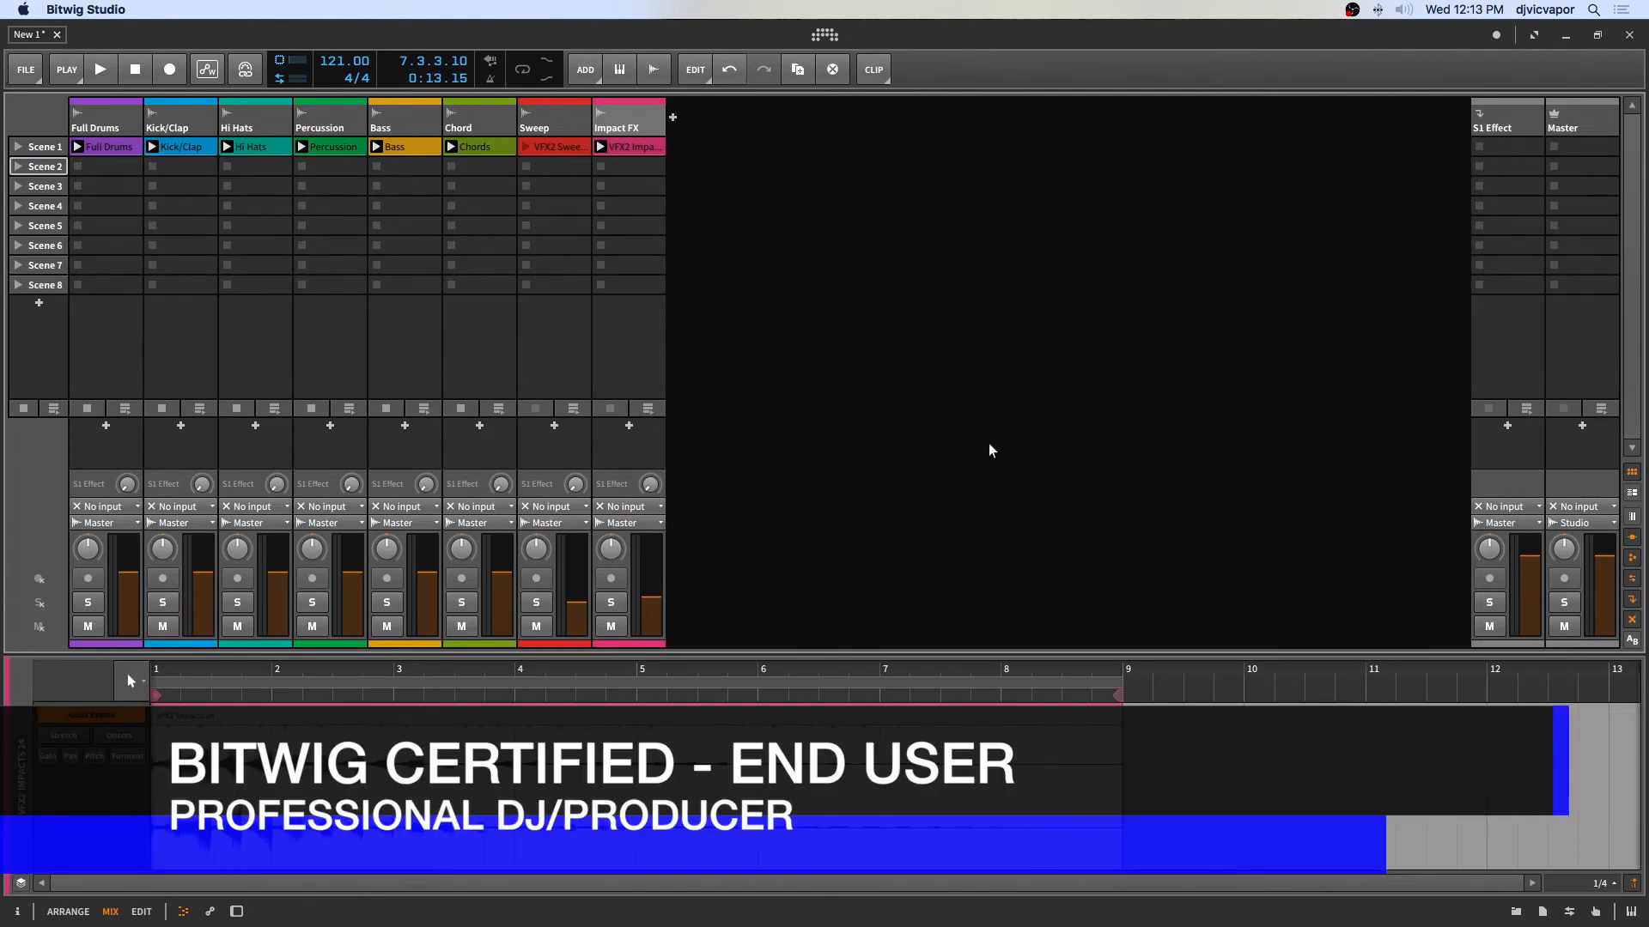
Step: Stop all launched clips and collapse the clip editor to give the clip launcher the full height
{"action": "left_click", "coordinate": [31, 413]}
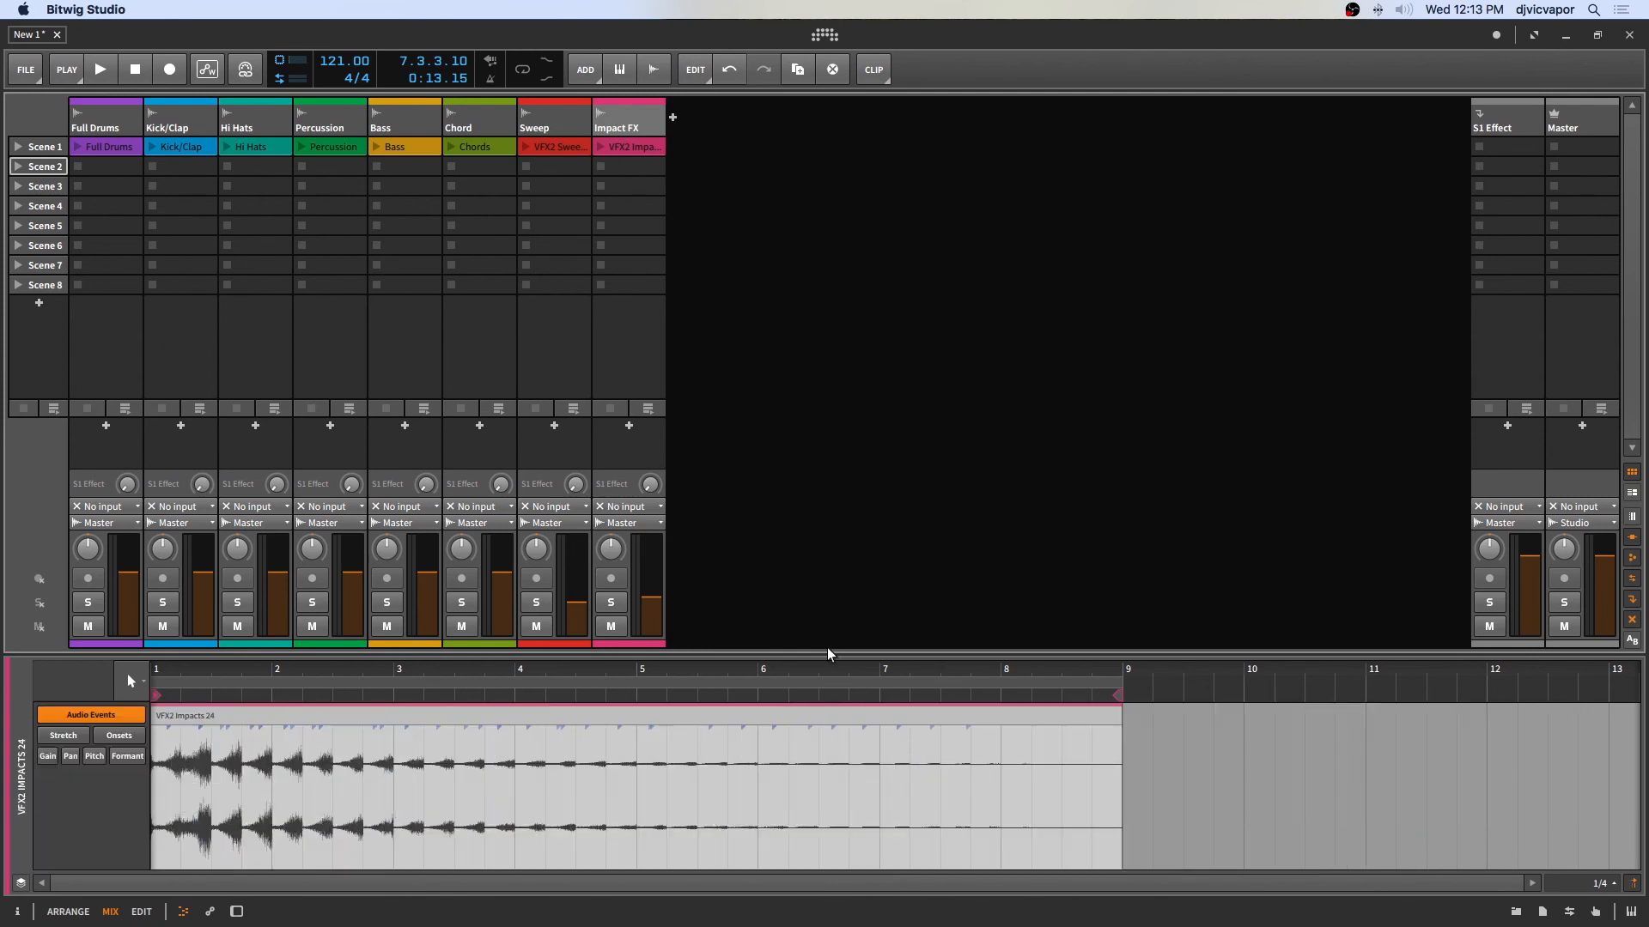
{"action": "left_click_drag", "start_coordinate": [824, 655], "coordinate": [822, 849]}
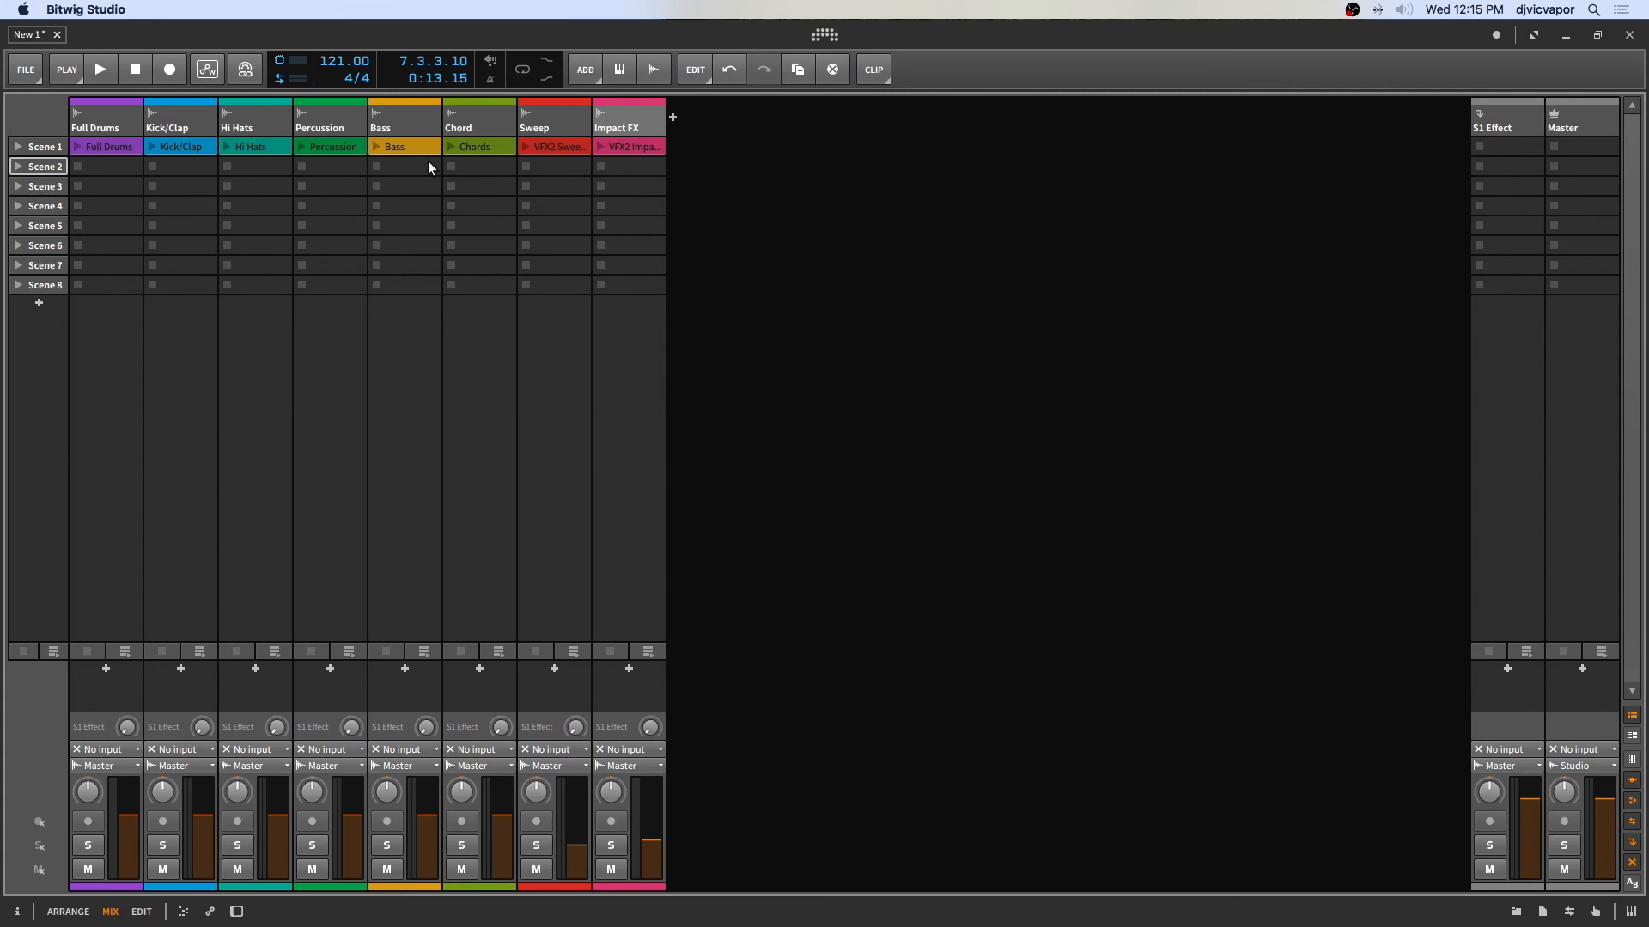
Step: Audition the Full Drums clip and the Kick/Clap clip in Scene 1 one after the other, stopping playback after each
{"action": "left_click", "coordinate": [125, 125]}
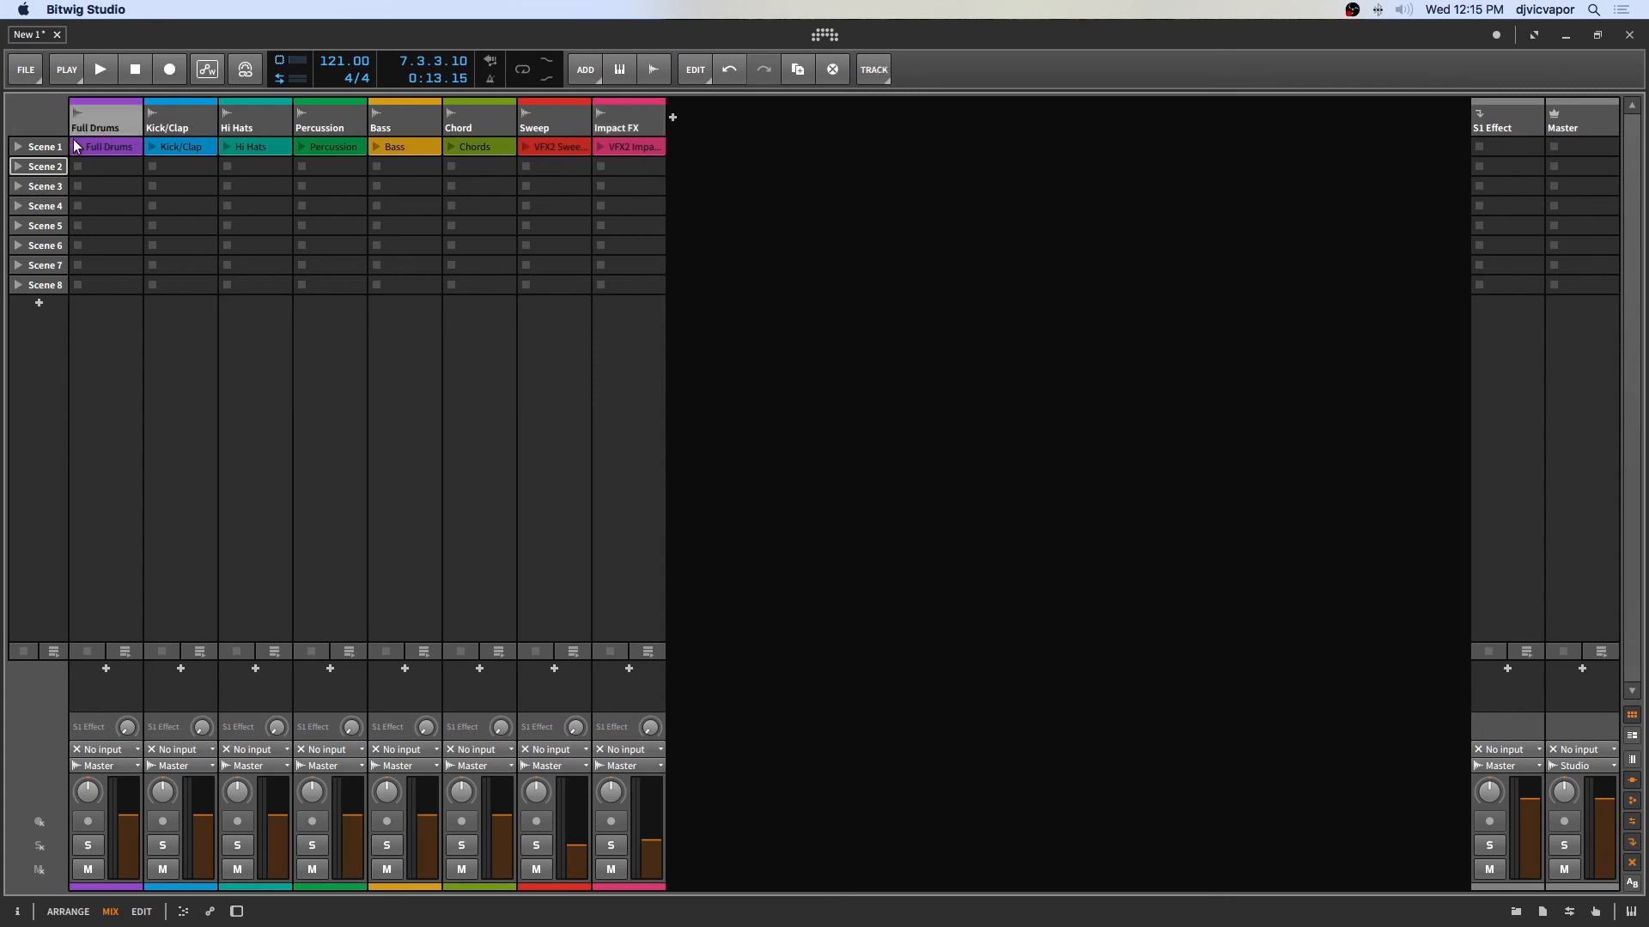
{"action": "left_click", "coordinate": [79, 146]}
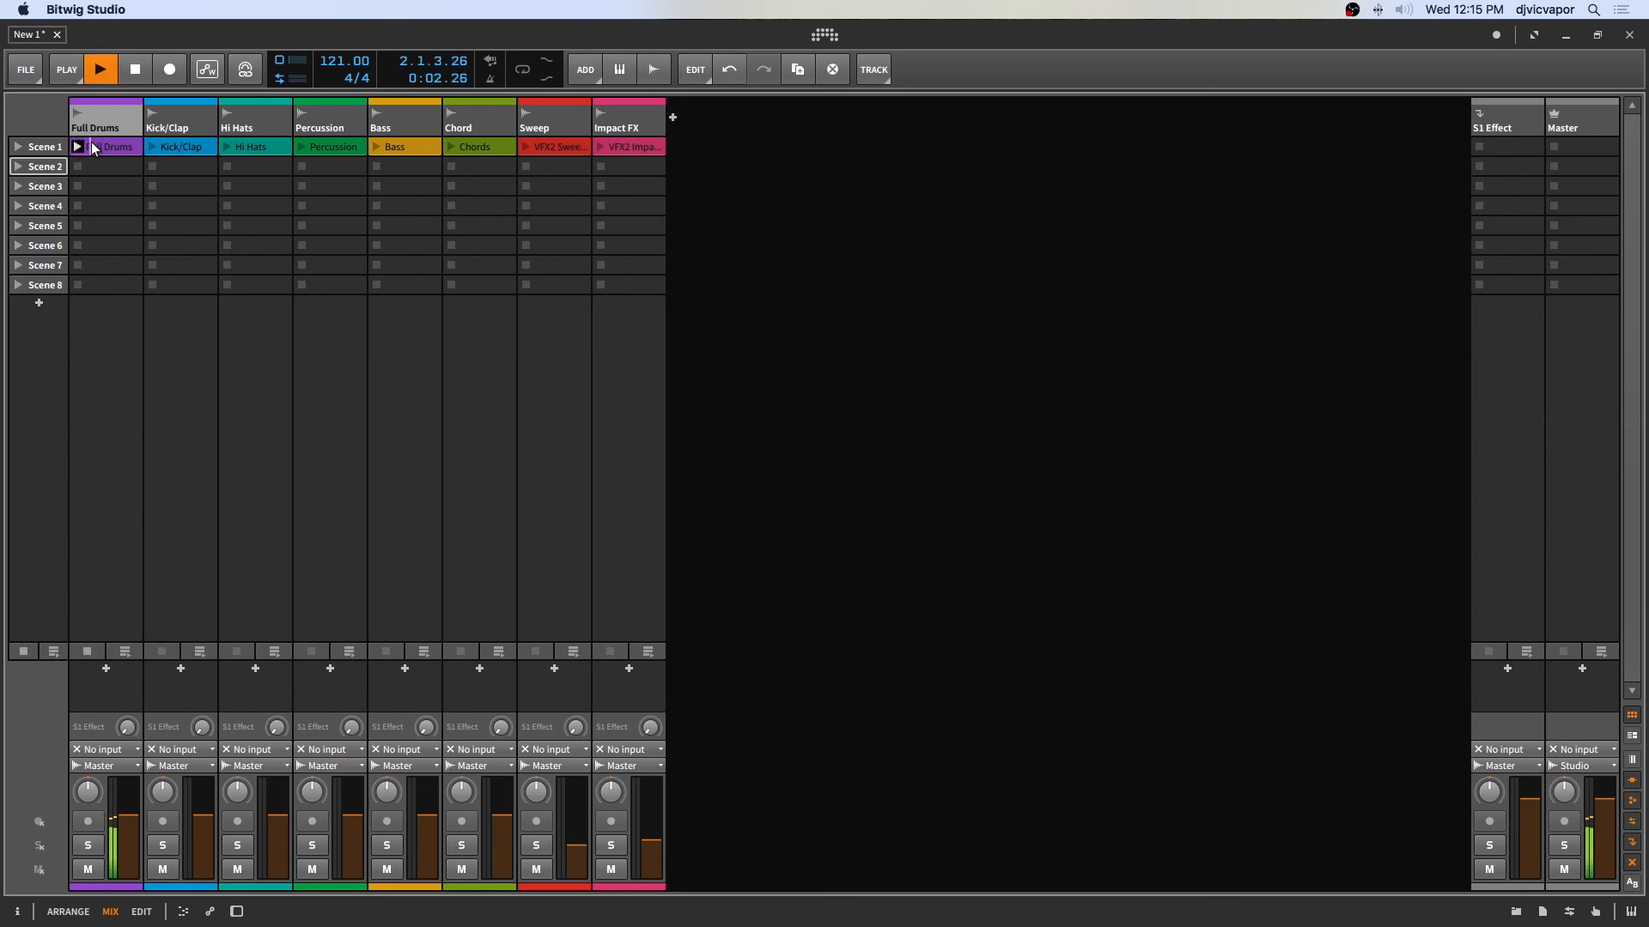
{"action": "left_click", "coordinate": [138, 69]}
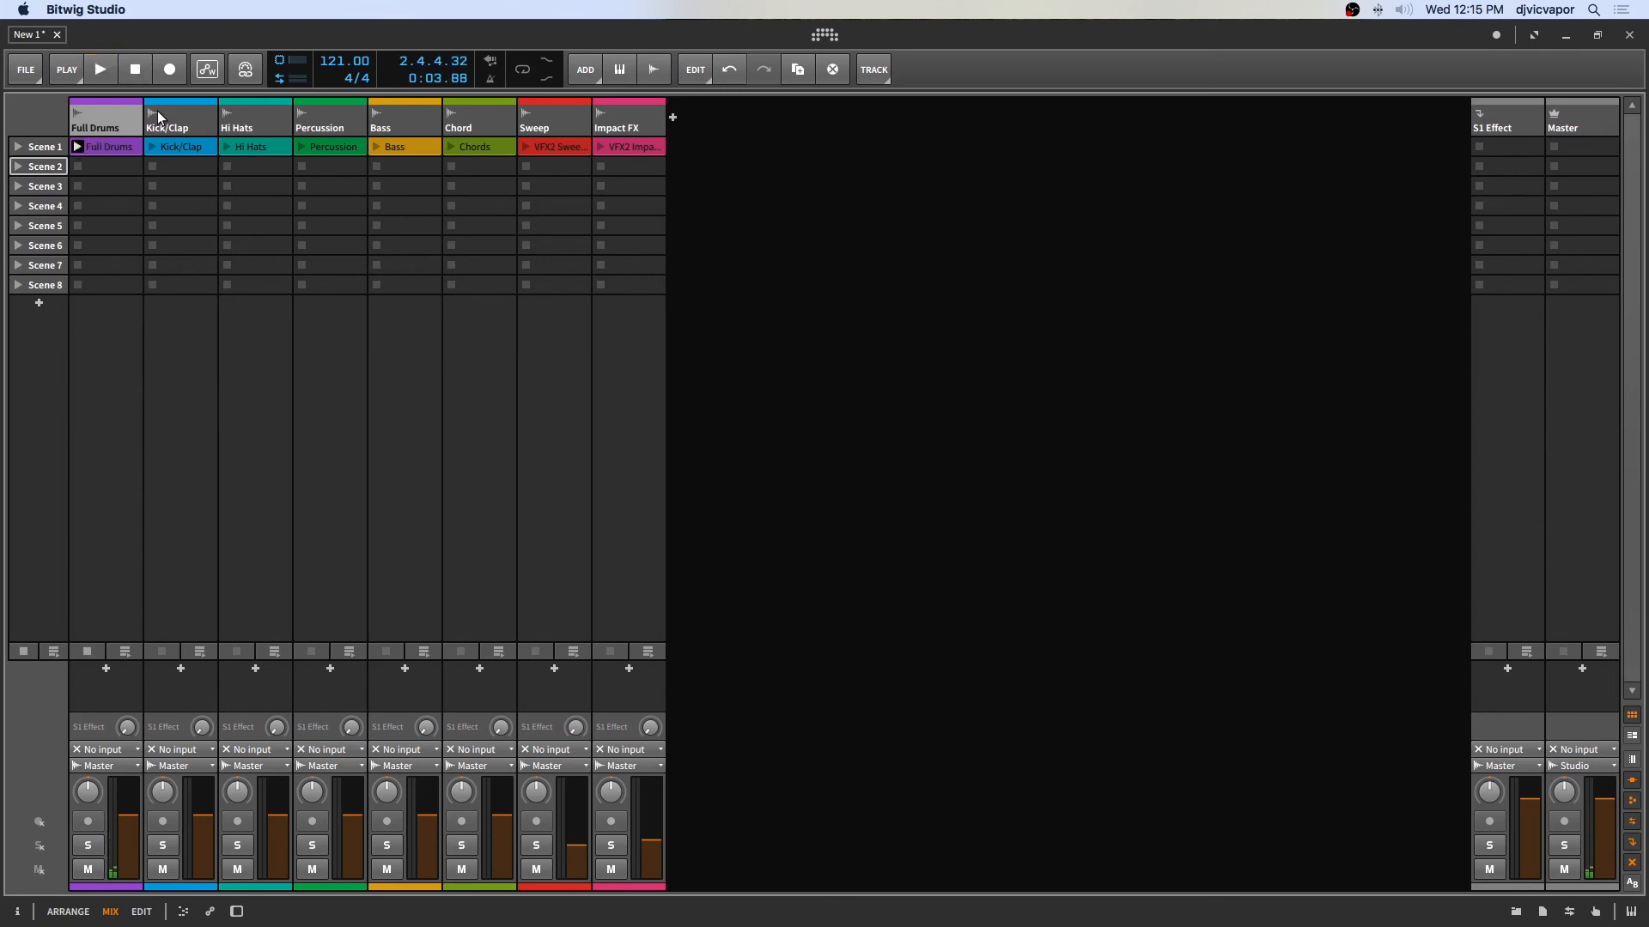
{"action": "left_click", "coordinate": [78, 166]}
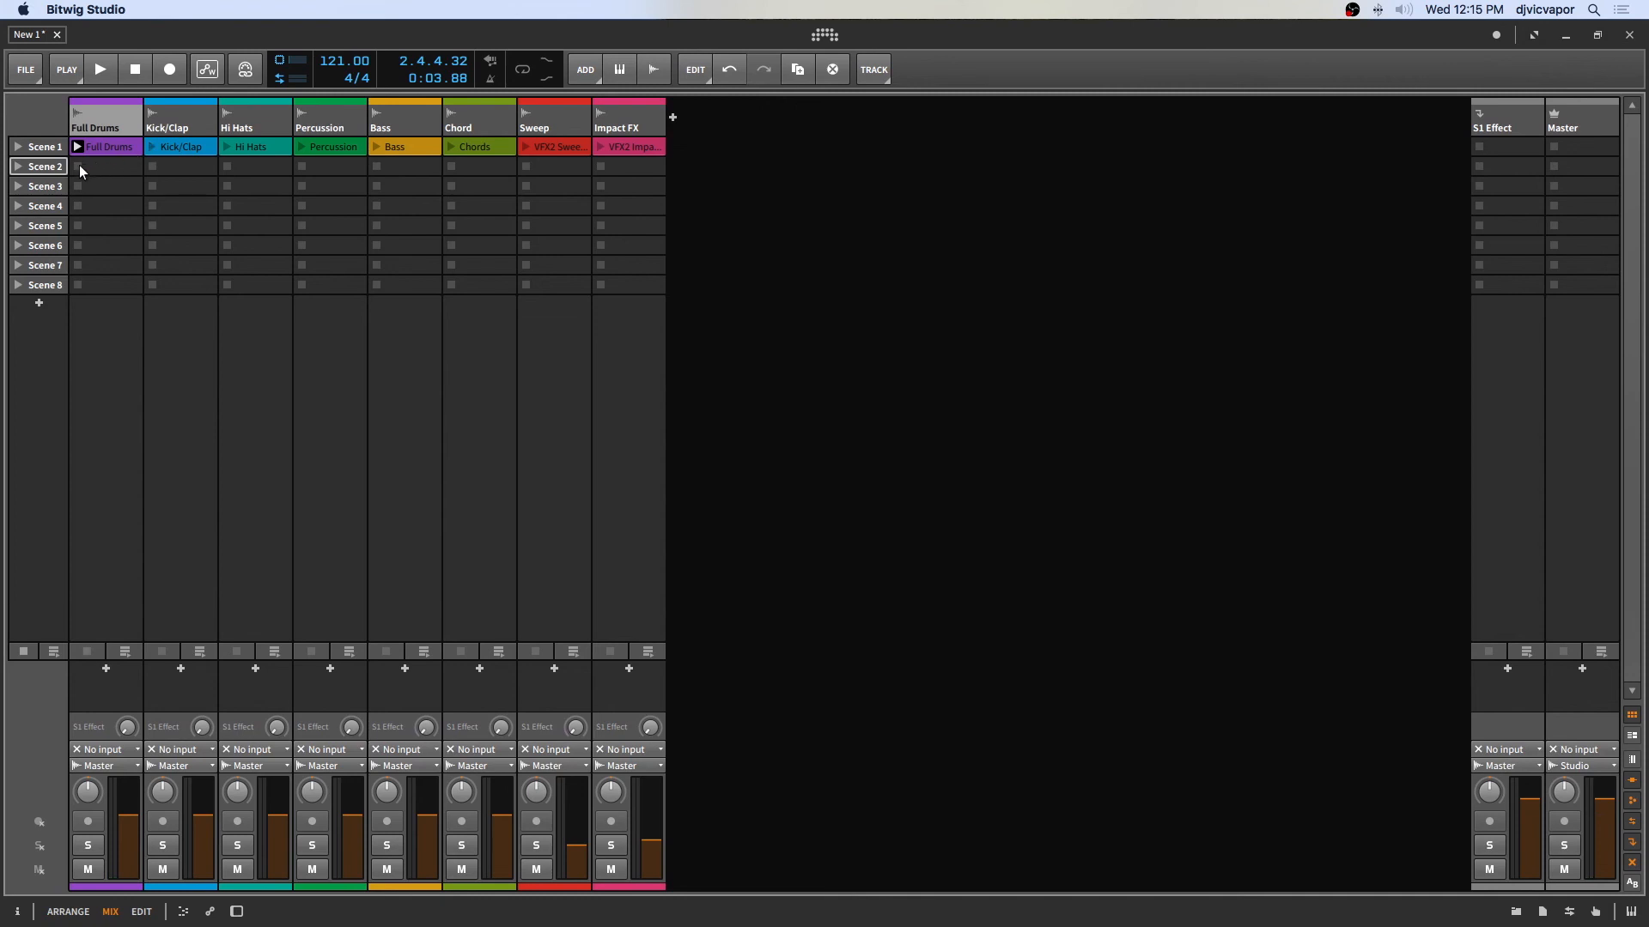
{"action": "left_click", "coordinate": [153, 147]}
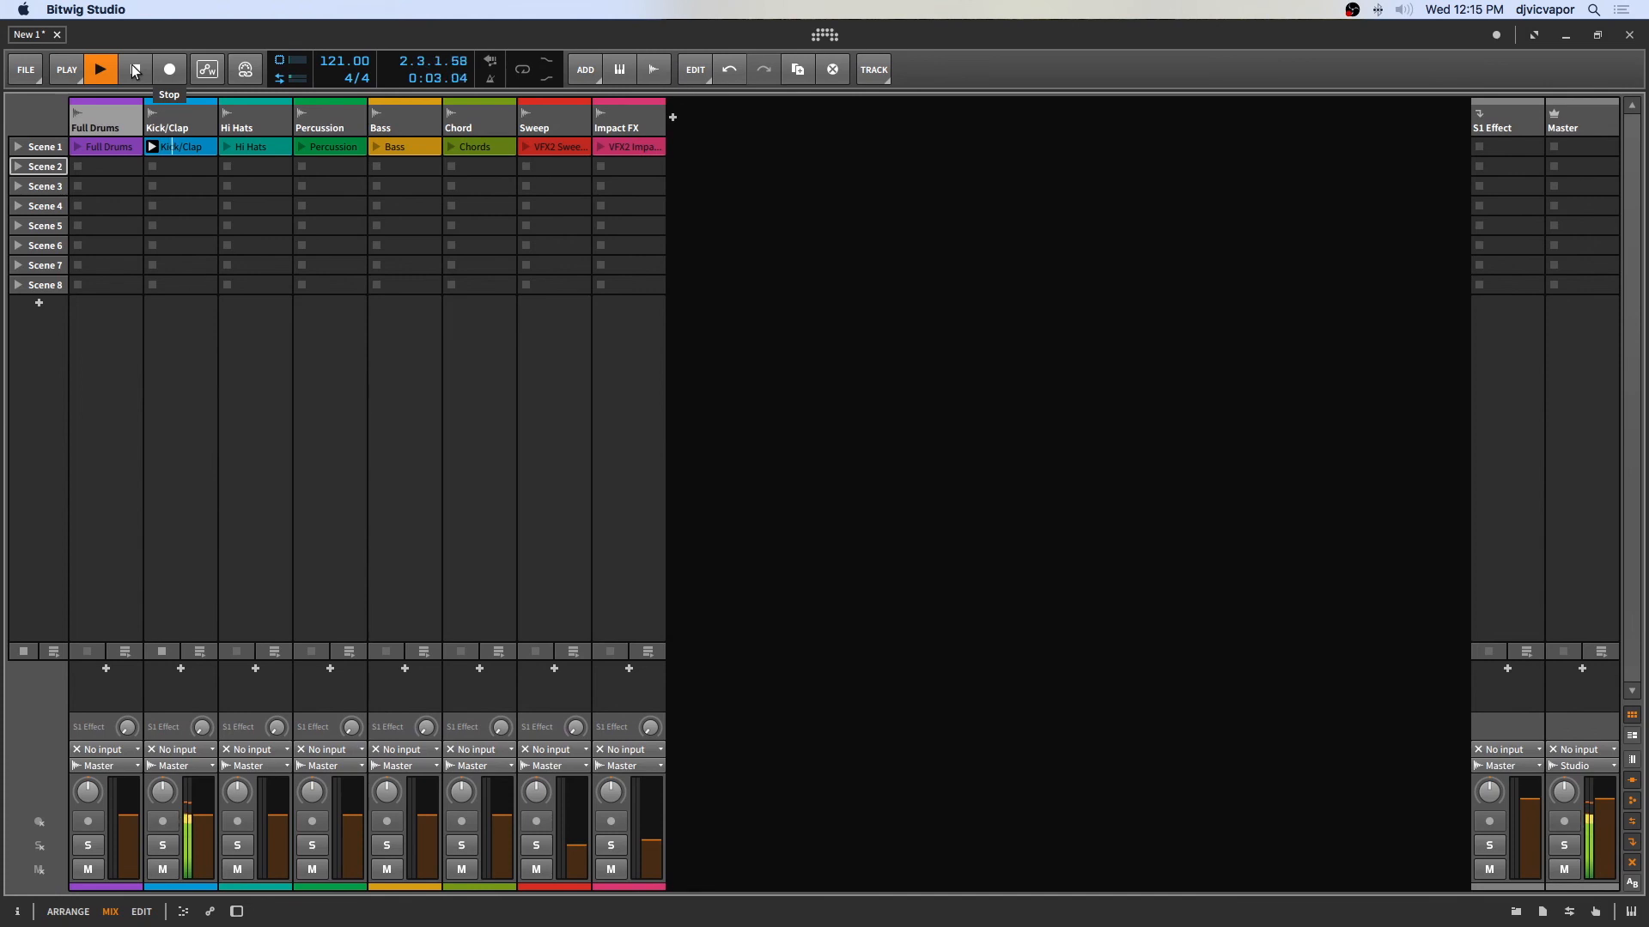
{"action": "left_click", "coordinate": [134, 69]}
{"action": "left_click", "coordinate": [153, 167]}
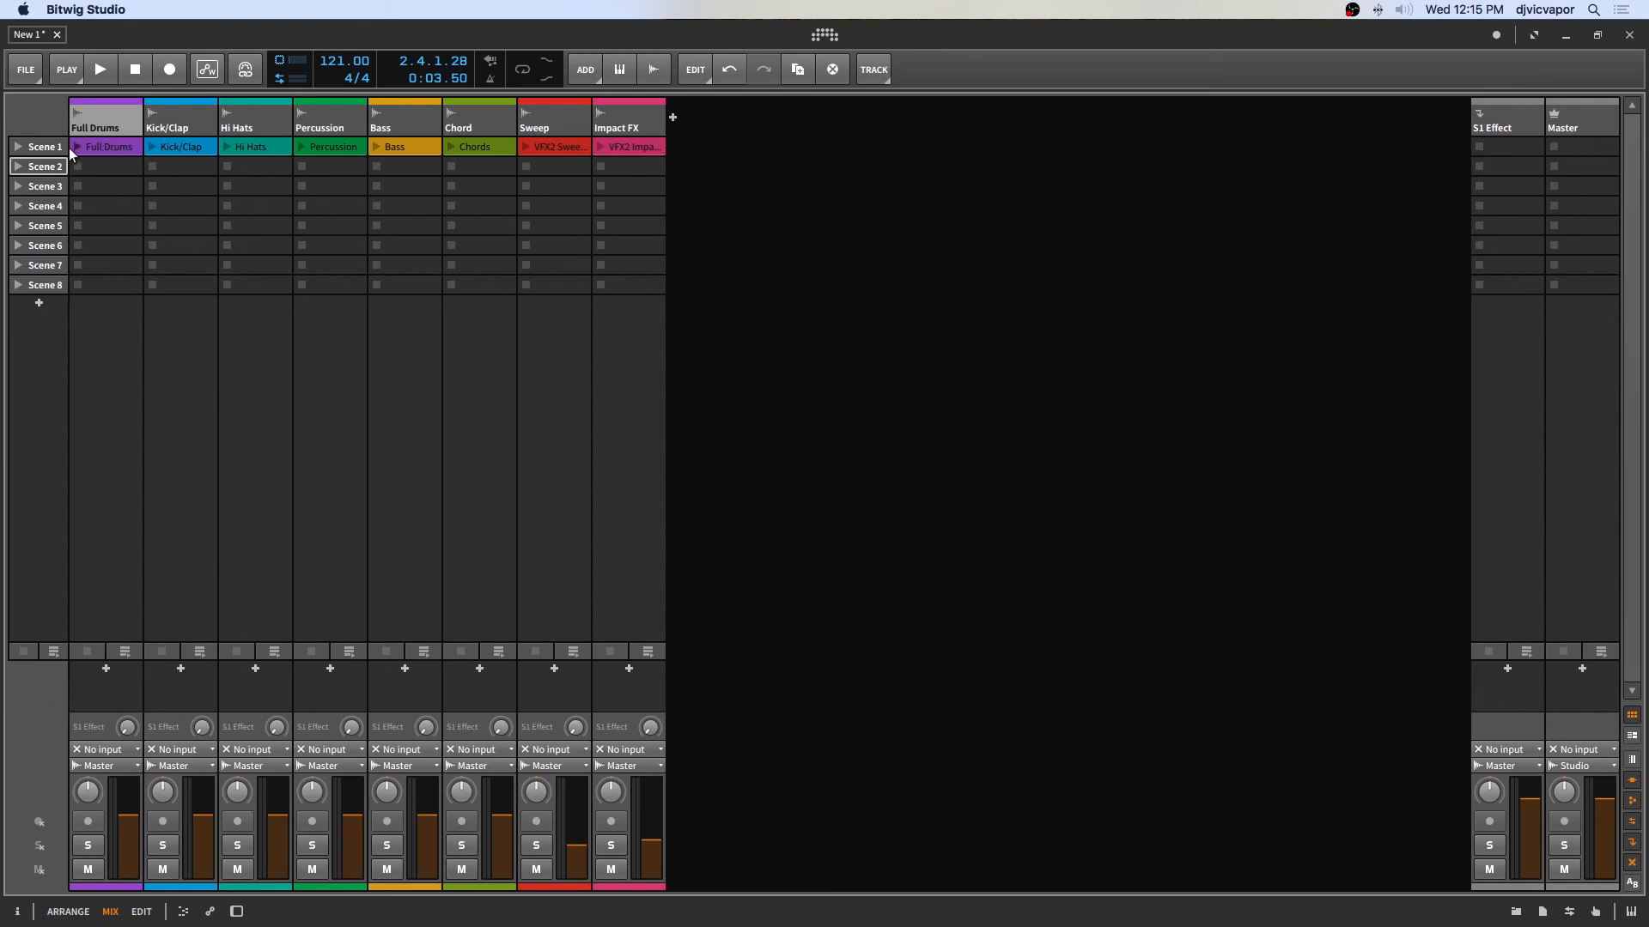
Step: Duplicate Scene 1 with all its clips
{"action": "left_click", "coordinate": [47, 150]}
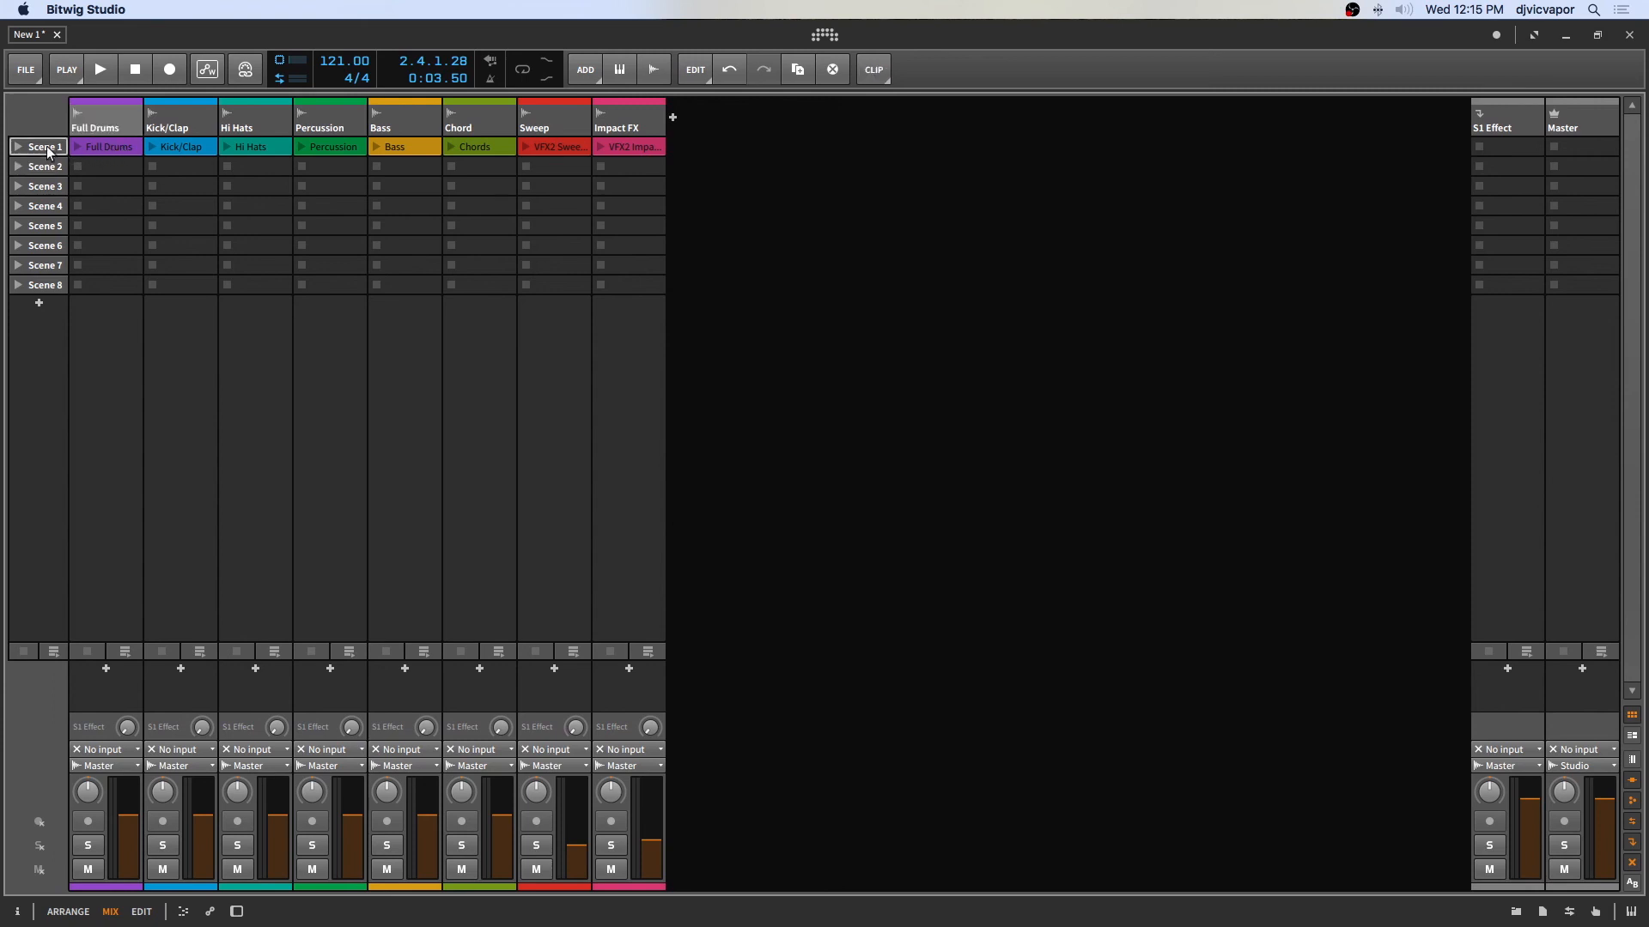
{"action": "left_click", "coordinate": [798, 69]}
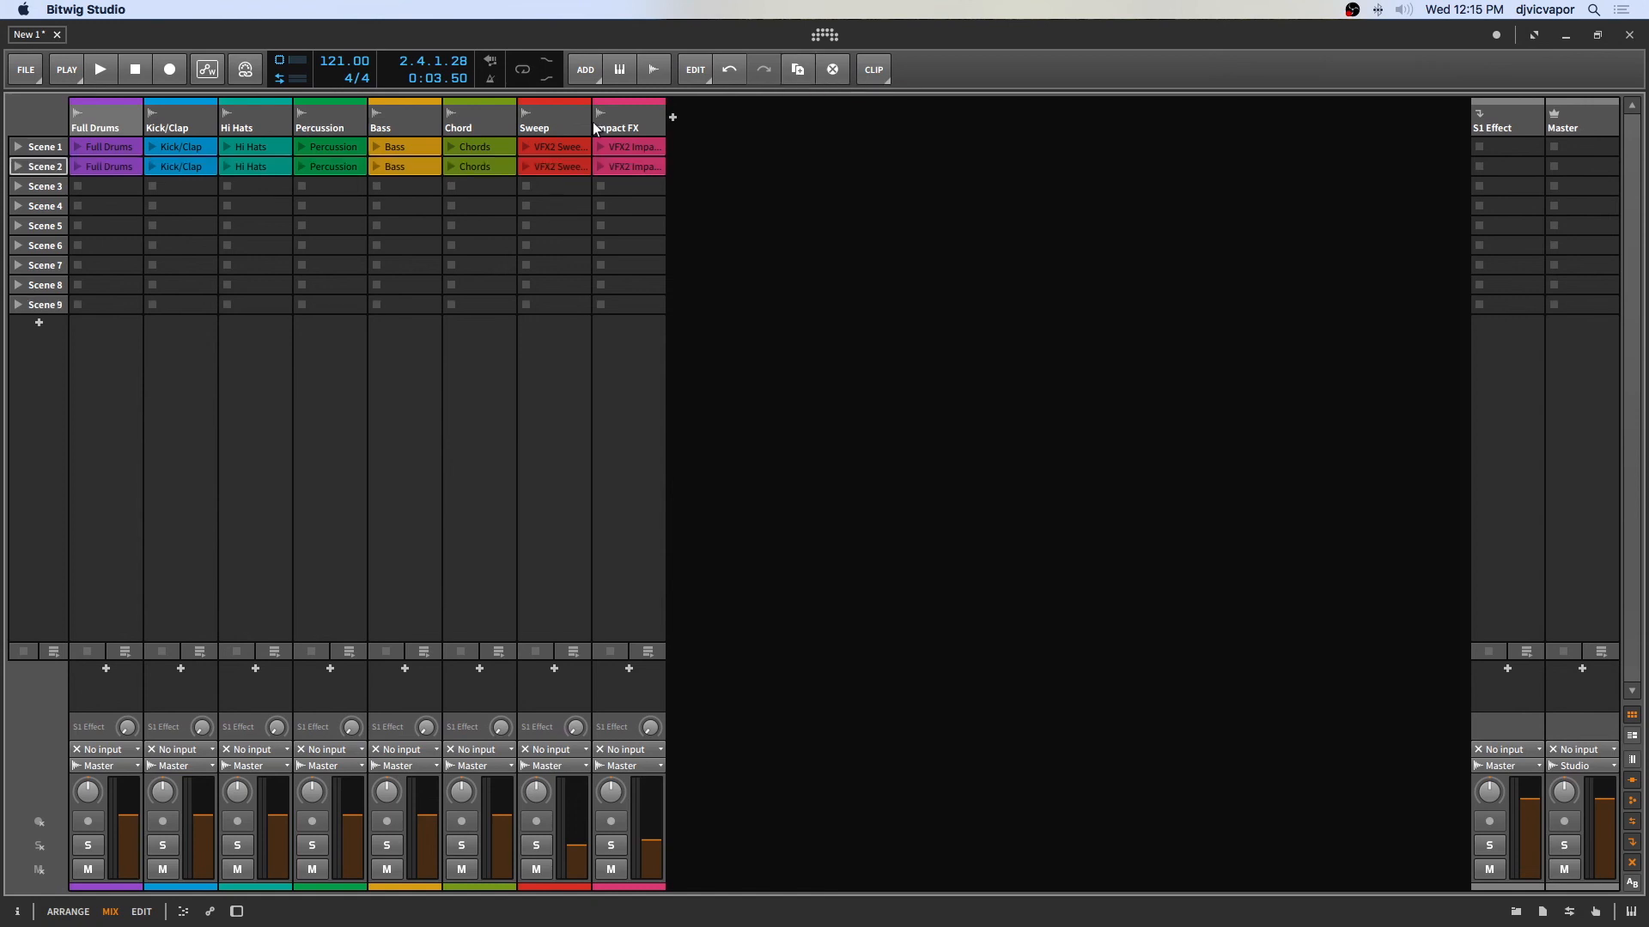
Step: Delete the Full Drums, Kick/Clap and Hi Hats clips from Scene 1, and copy the Kick/Clap clip back from Scene 2
{"action": "left_click", "coordinate": [99, 147]}
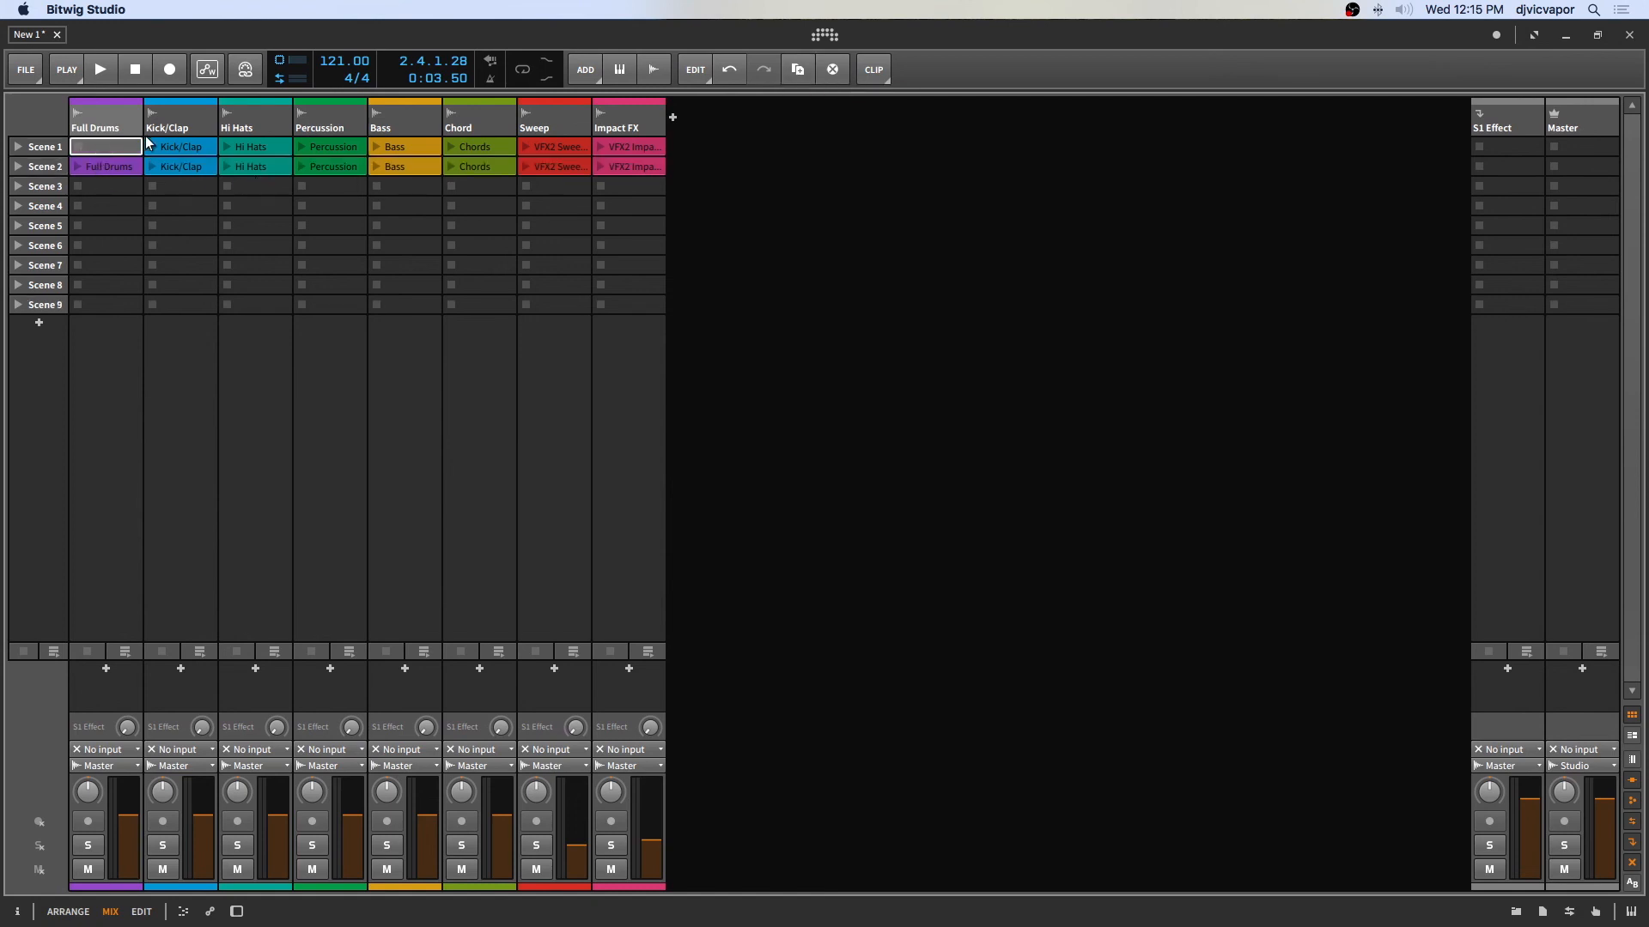
{"action": "left_click", "coordinate": [169, 154]}
{"action": "key", "text": "Delete"}
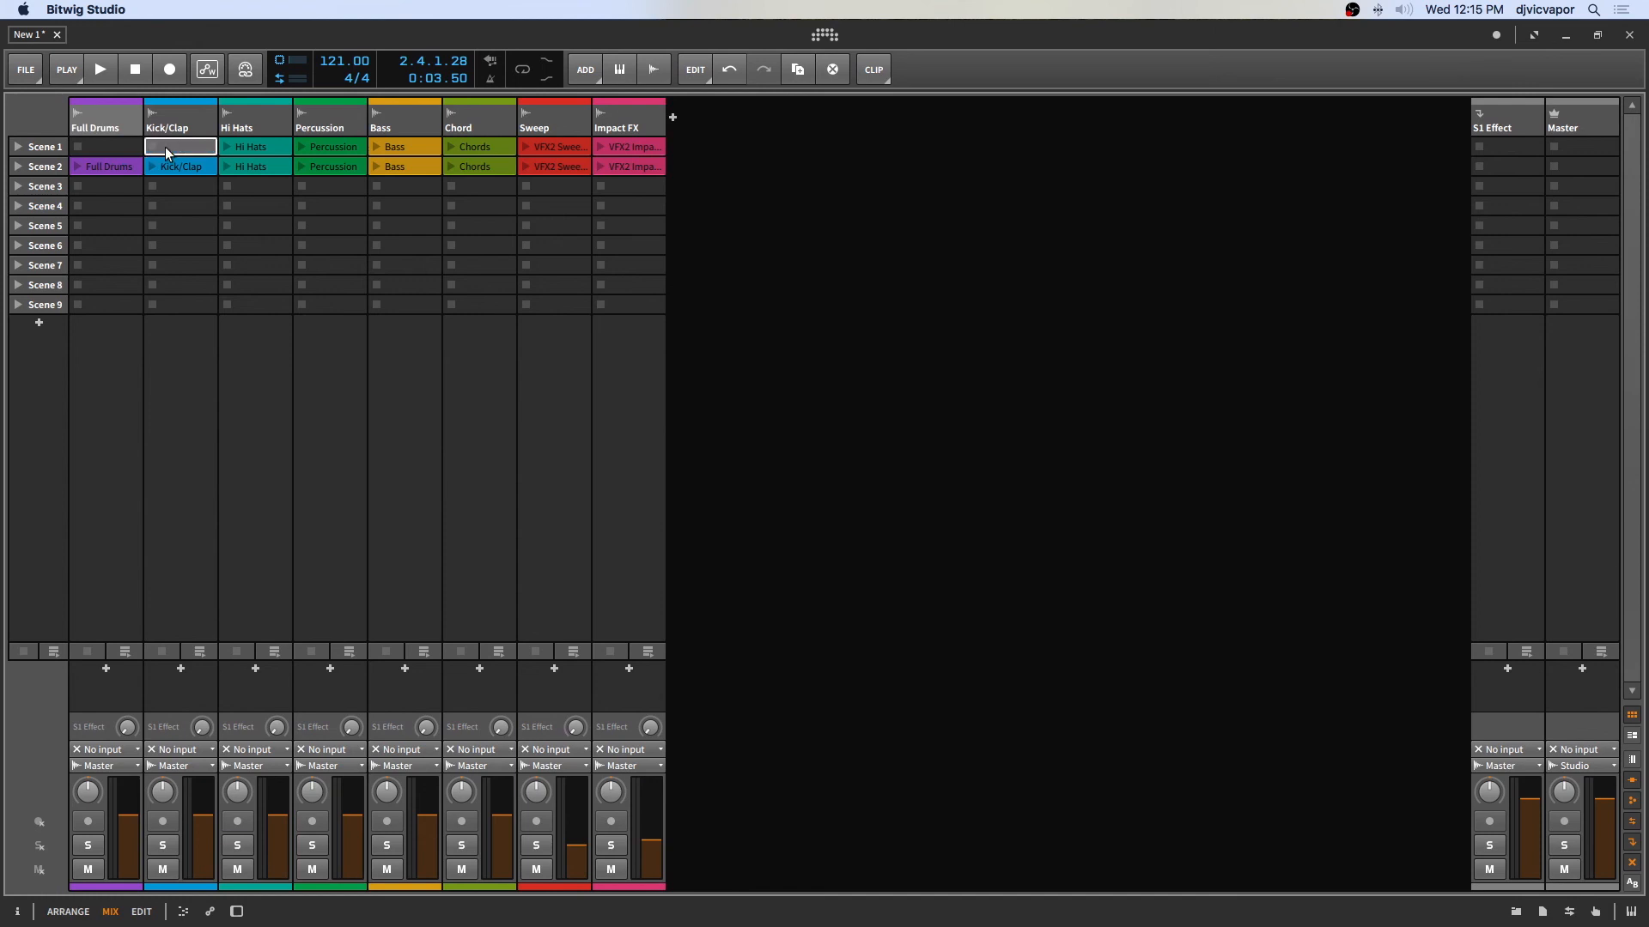
{"action": "left_click", "coordinate": [248, 153]}
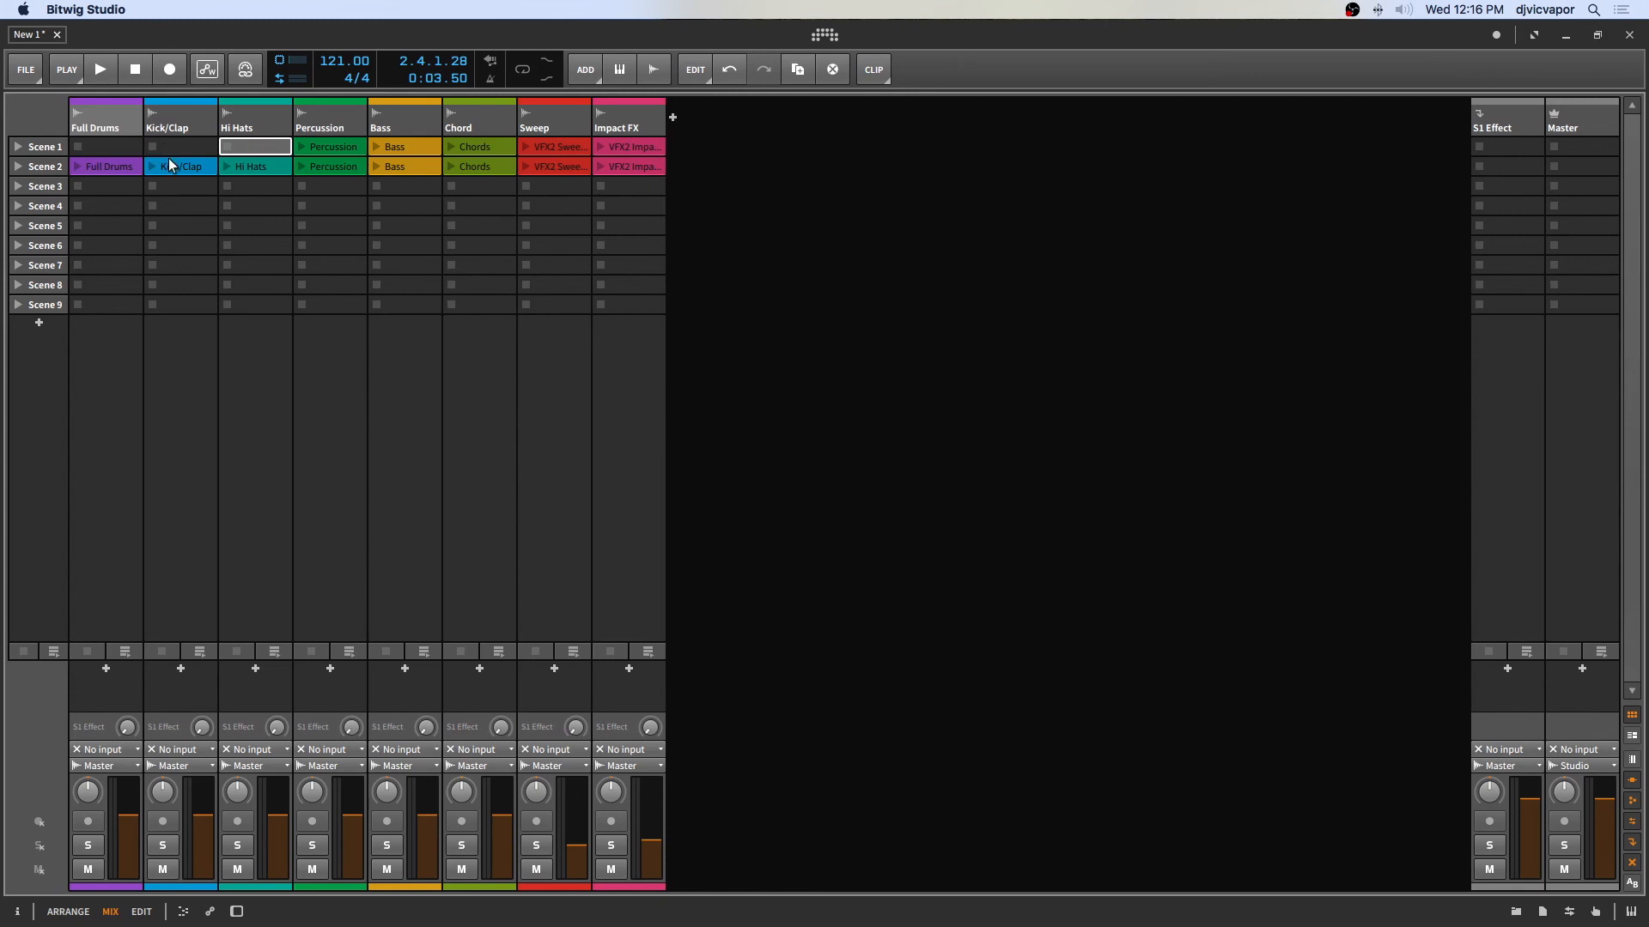
{"action": "left_click_drag", "start_coordinate": [170, 163], "coordinate": [175, 154]}
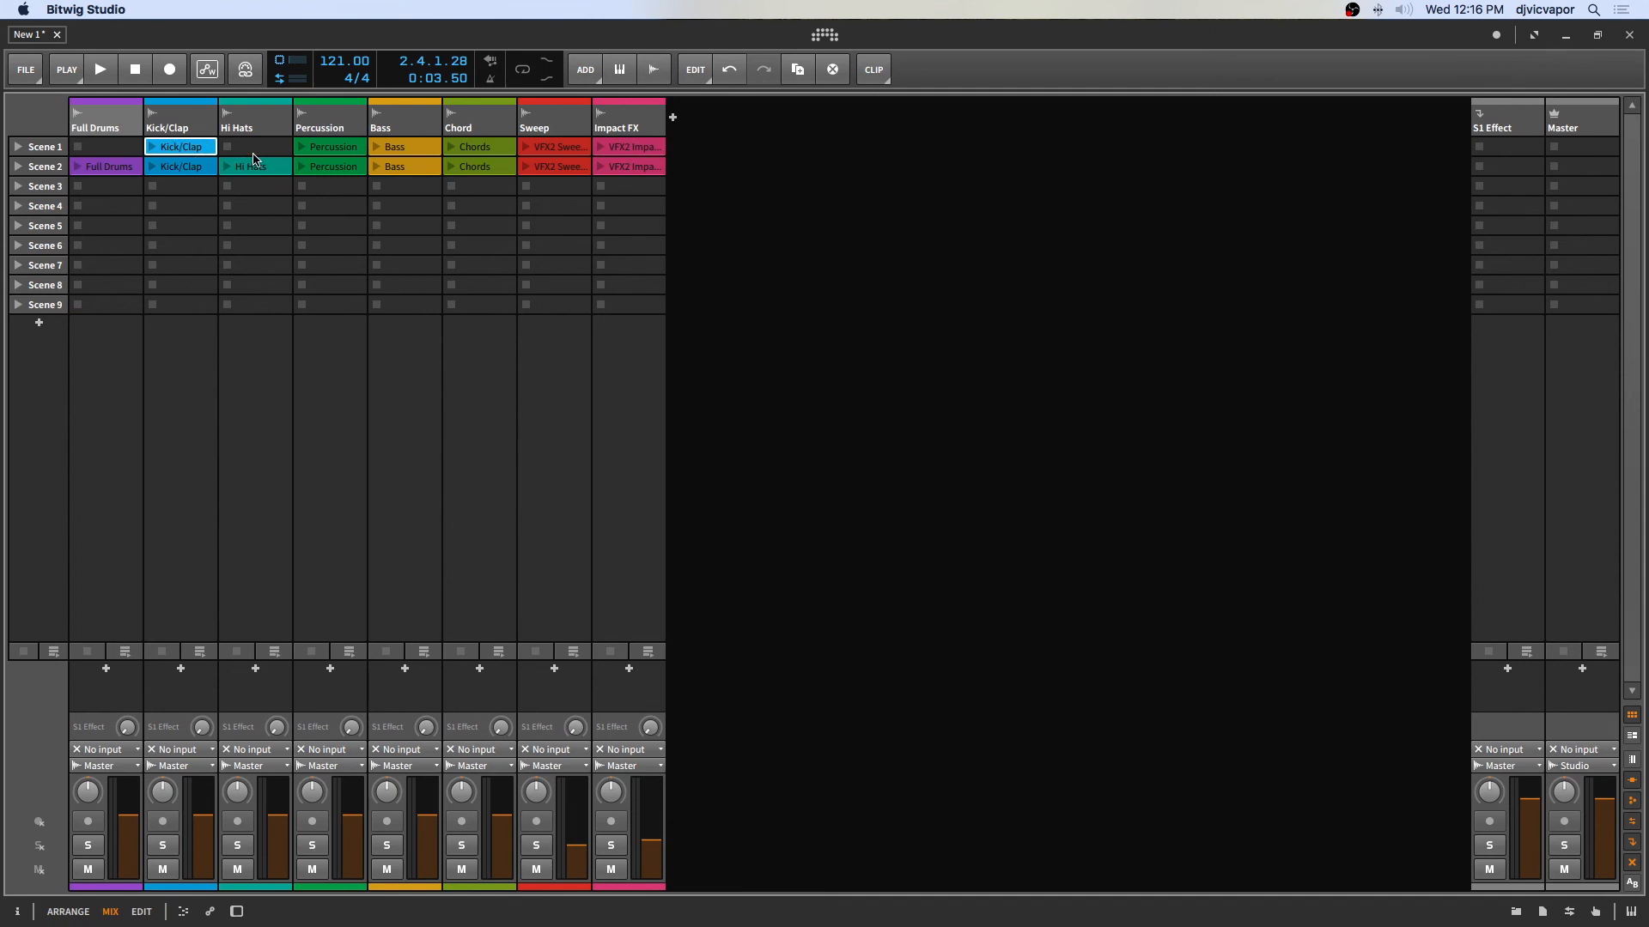
Step: Delete the Percussion and Bass clips from Scene 1
{"action": "left_click", "coordinate": [338, 154]}
{"action": "key", "text": "Delete"}
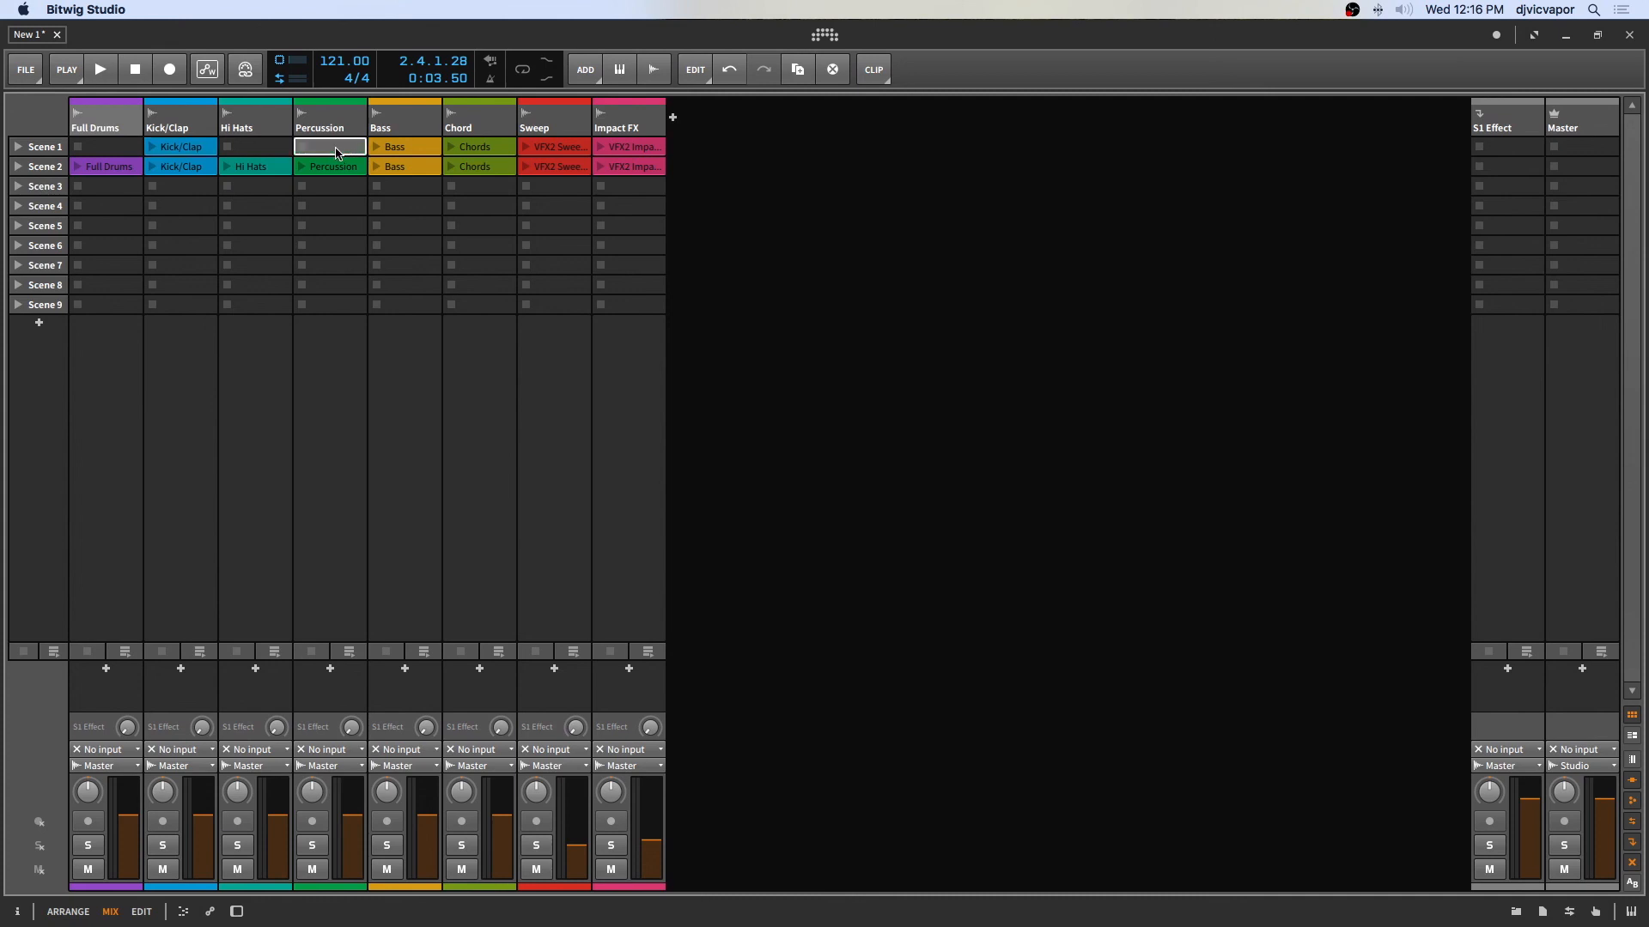
{"action": "left_click", "coordinate": [398, 152]}
{"action": "key", "text": "Delete"}
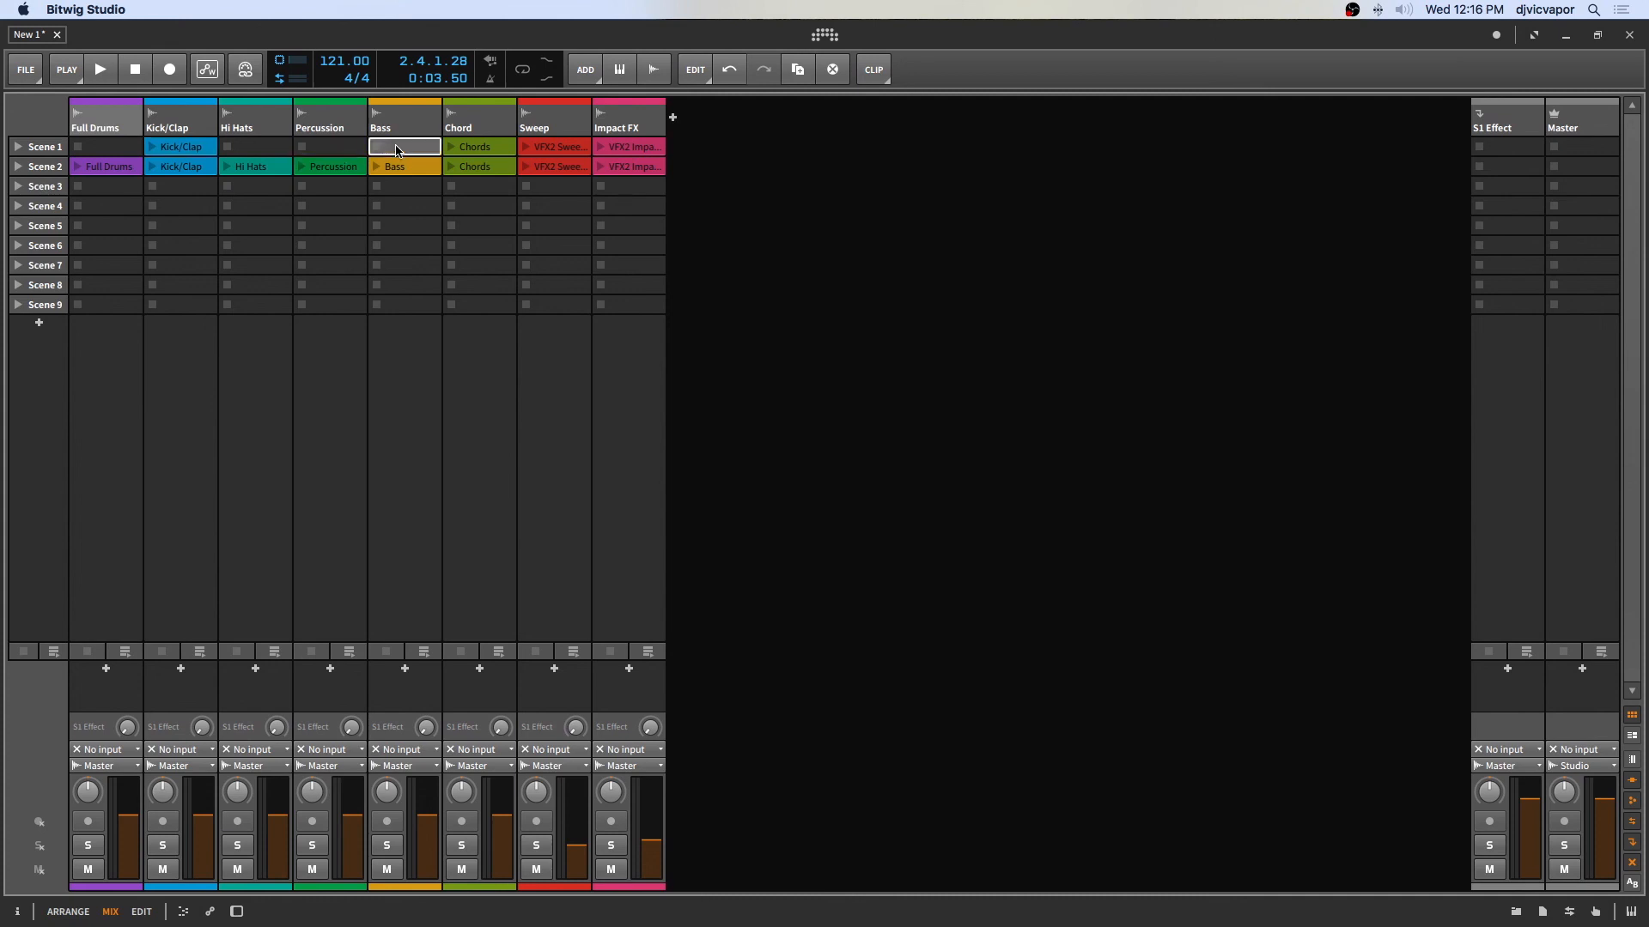
Step: Open the Scene 1 Chords clip in an enlarged editor and audition it
{"action": "left_click", "coordinate": [485, 153]}
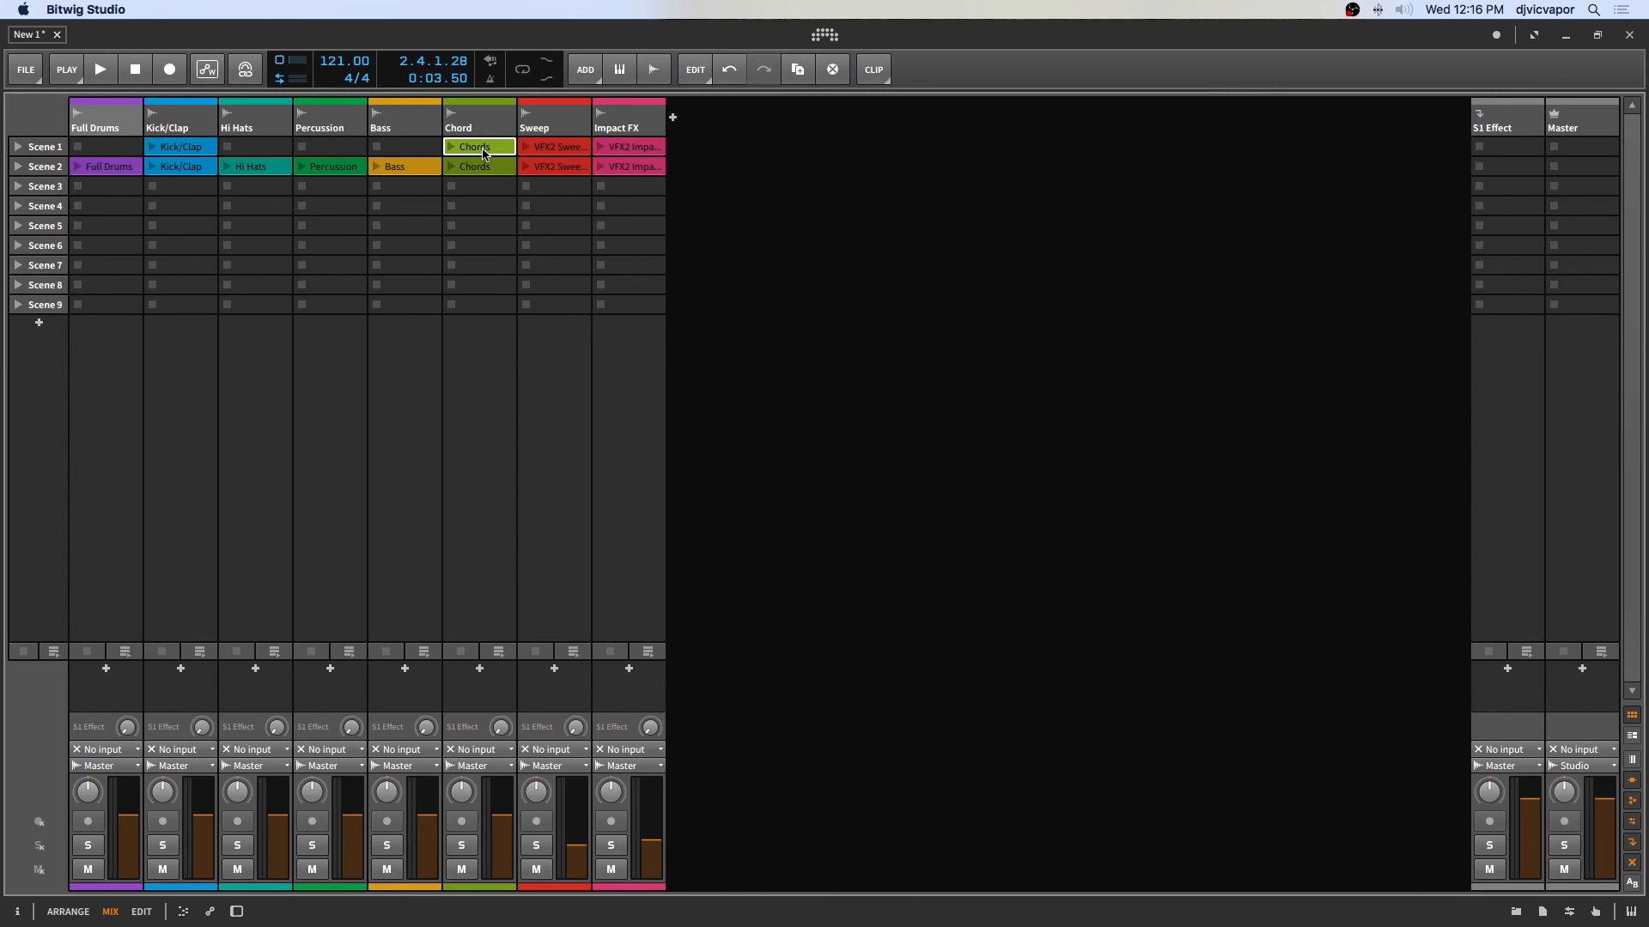
{"action": "double_click", "coordinate": [485, 155]}
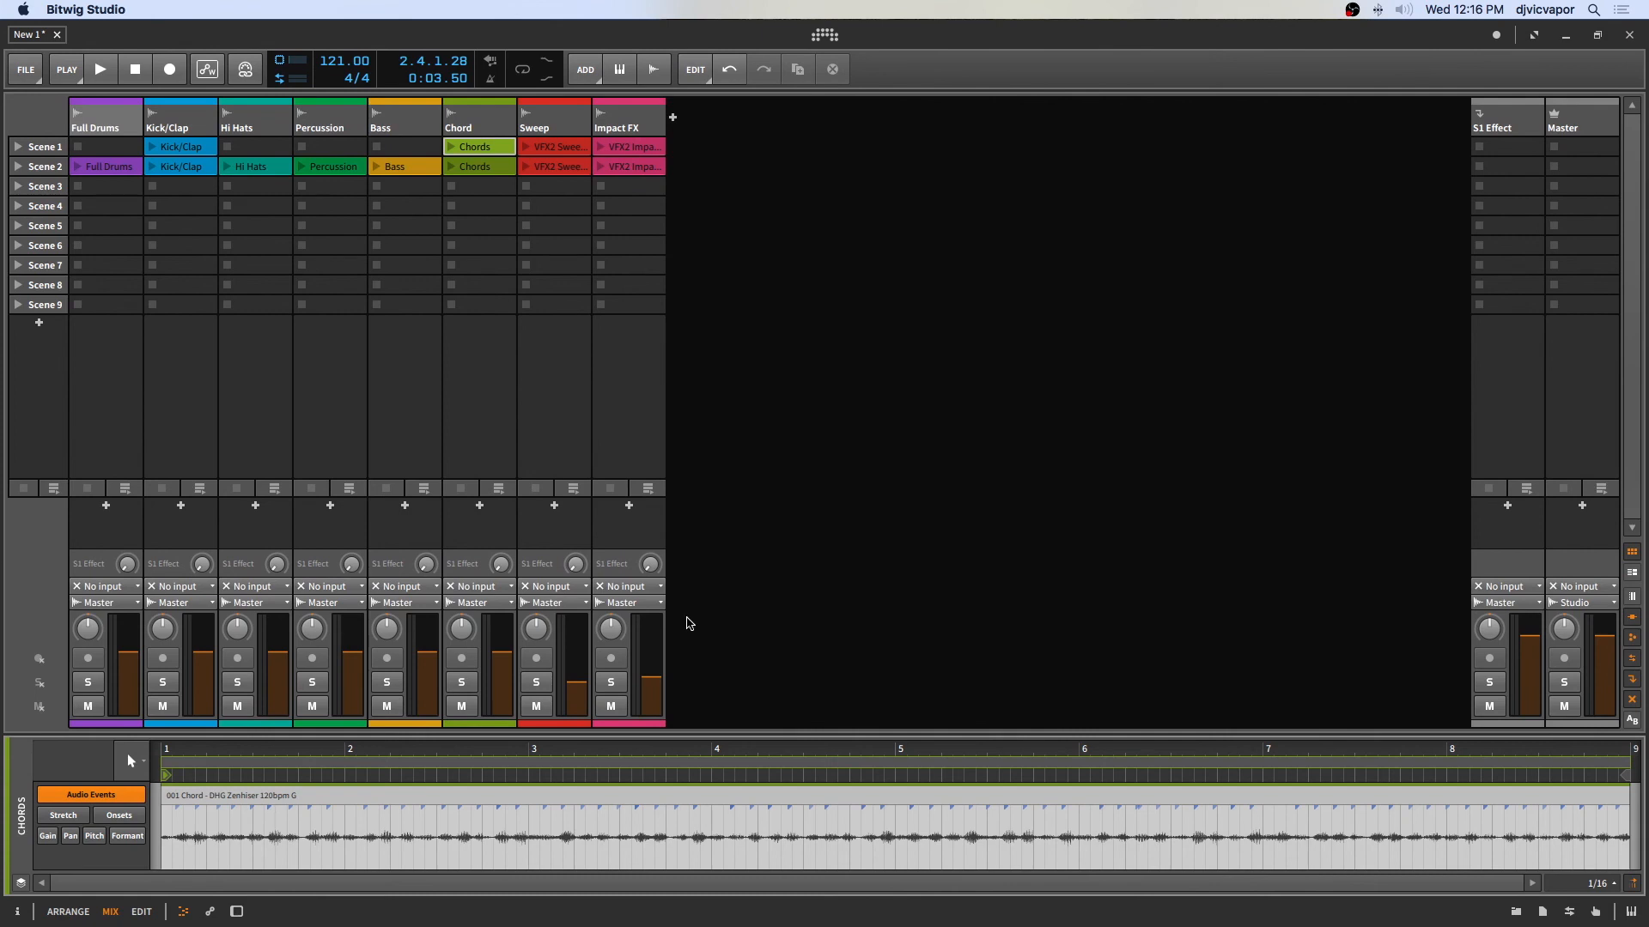
{"action": "left_click_drag", "start_coordinate": [718, 736], "coordinate": [716, 435]}
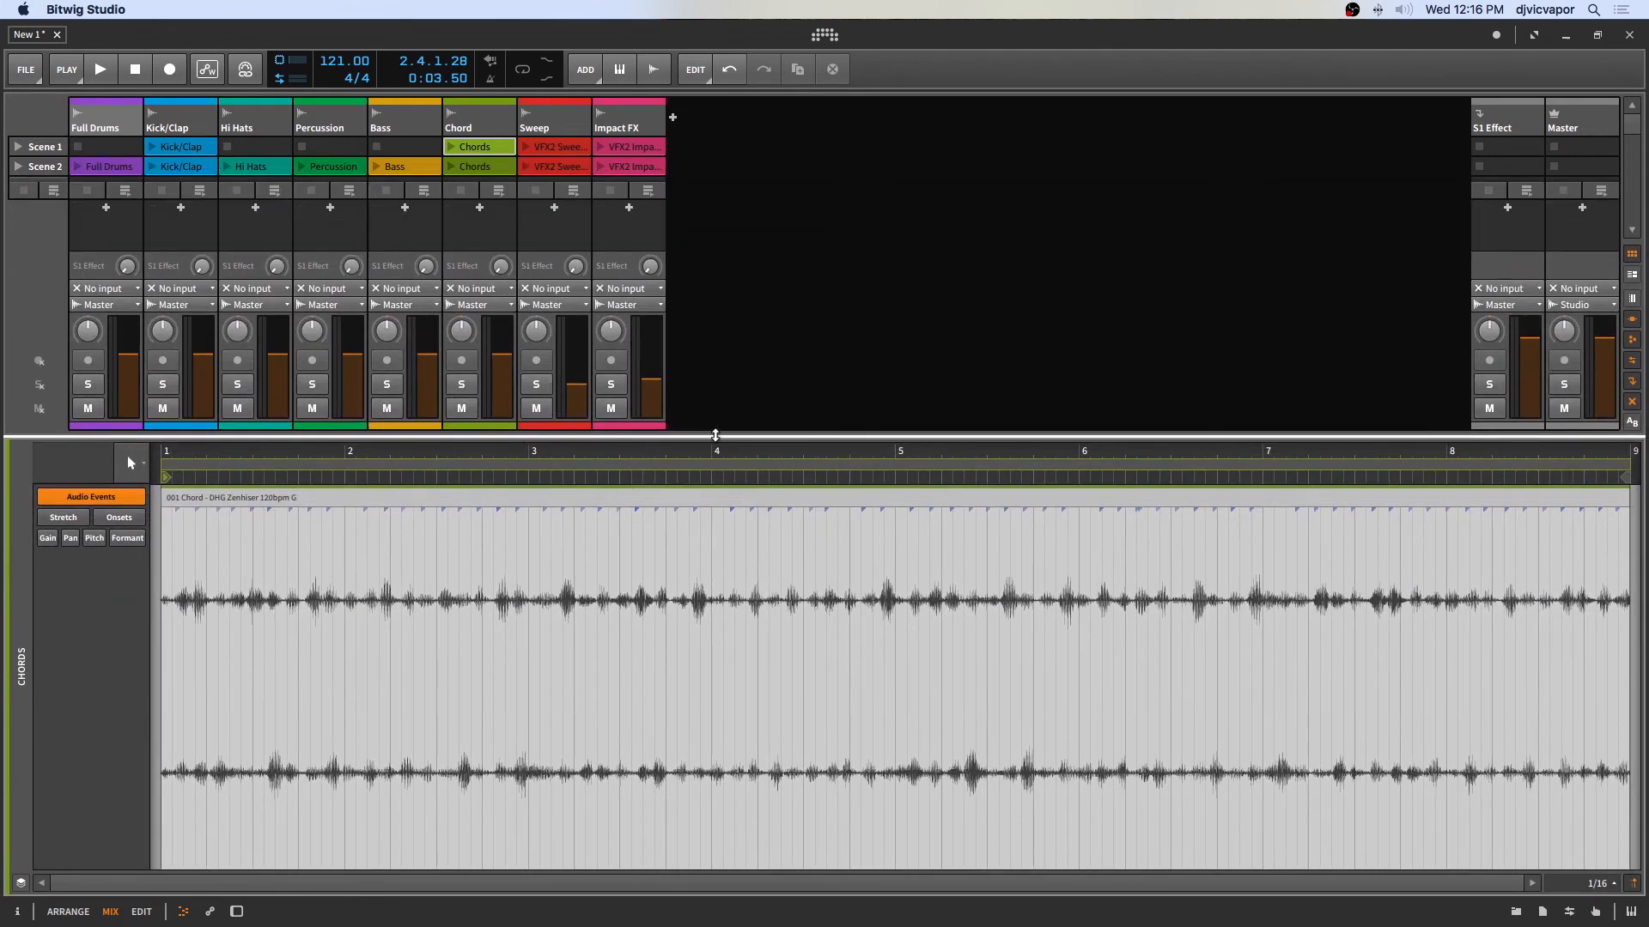
{"action": "left_click", "coordinate": [450, 147]}
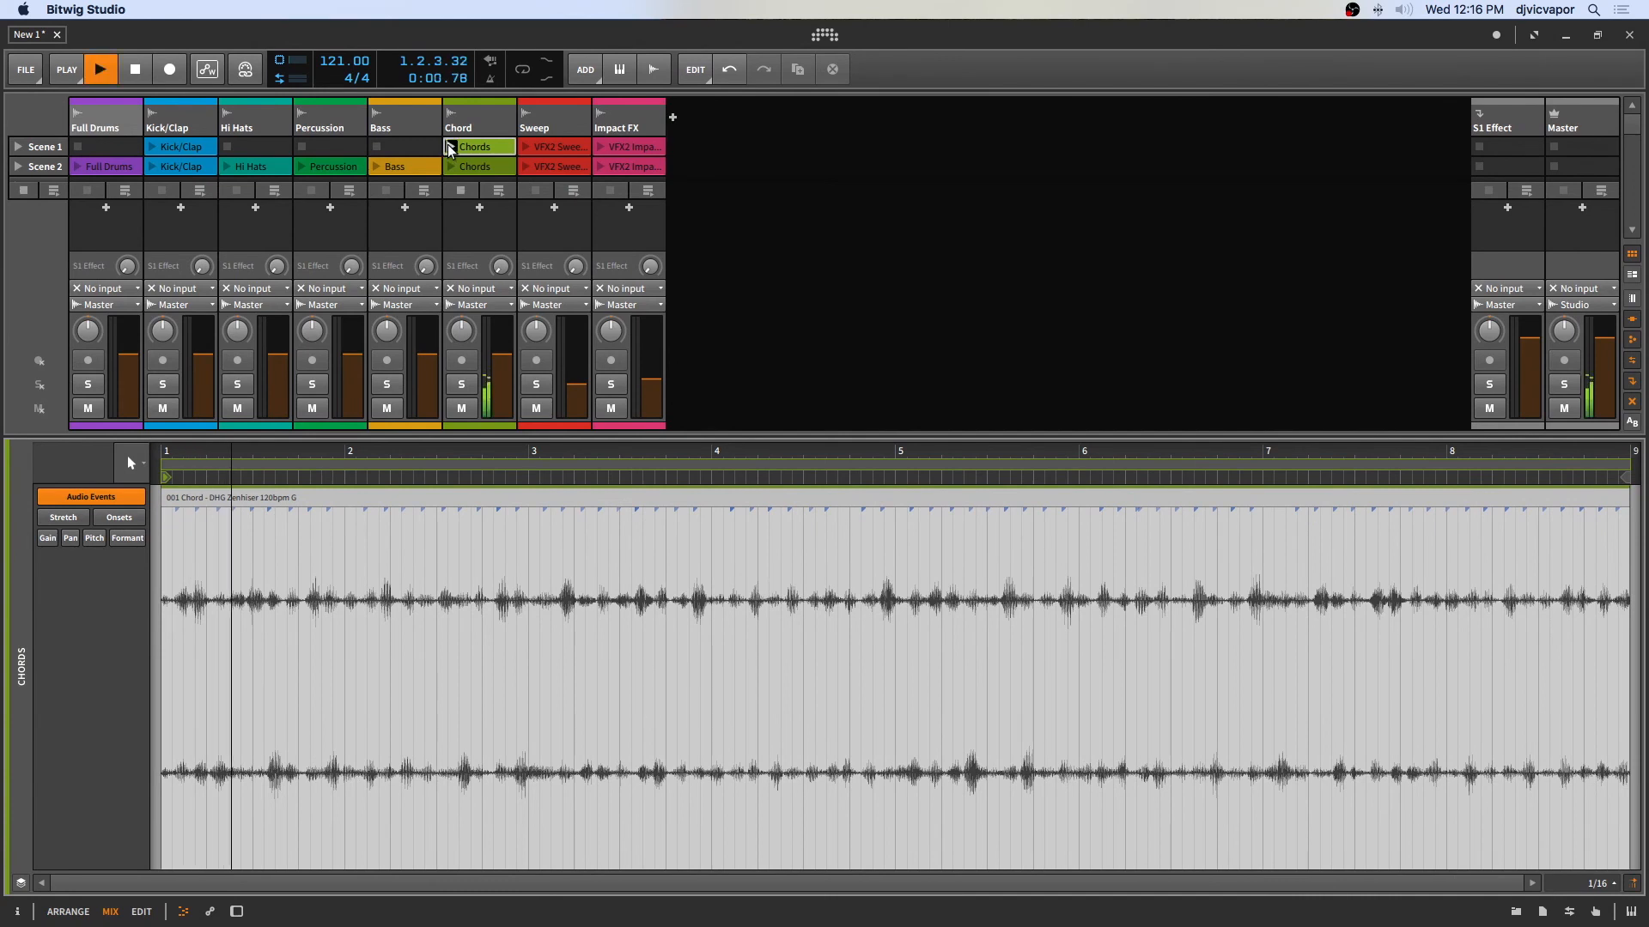
{"action": "left_click", "coordinate": [137, 71]}
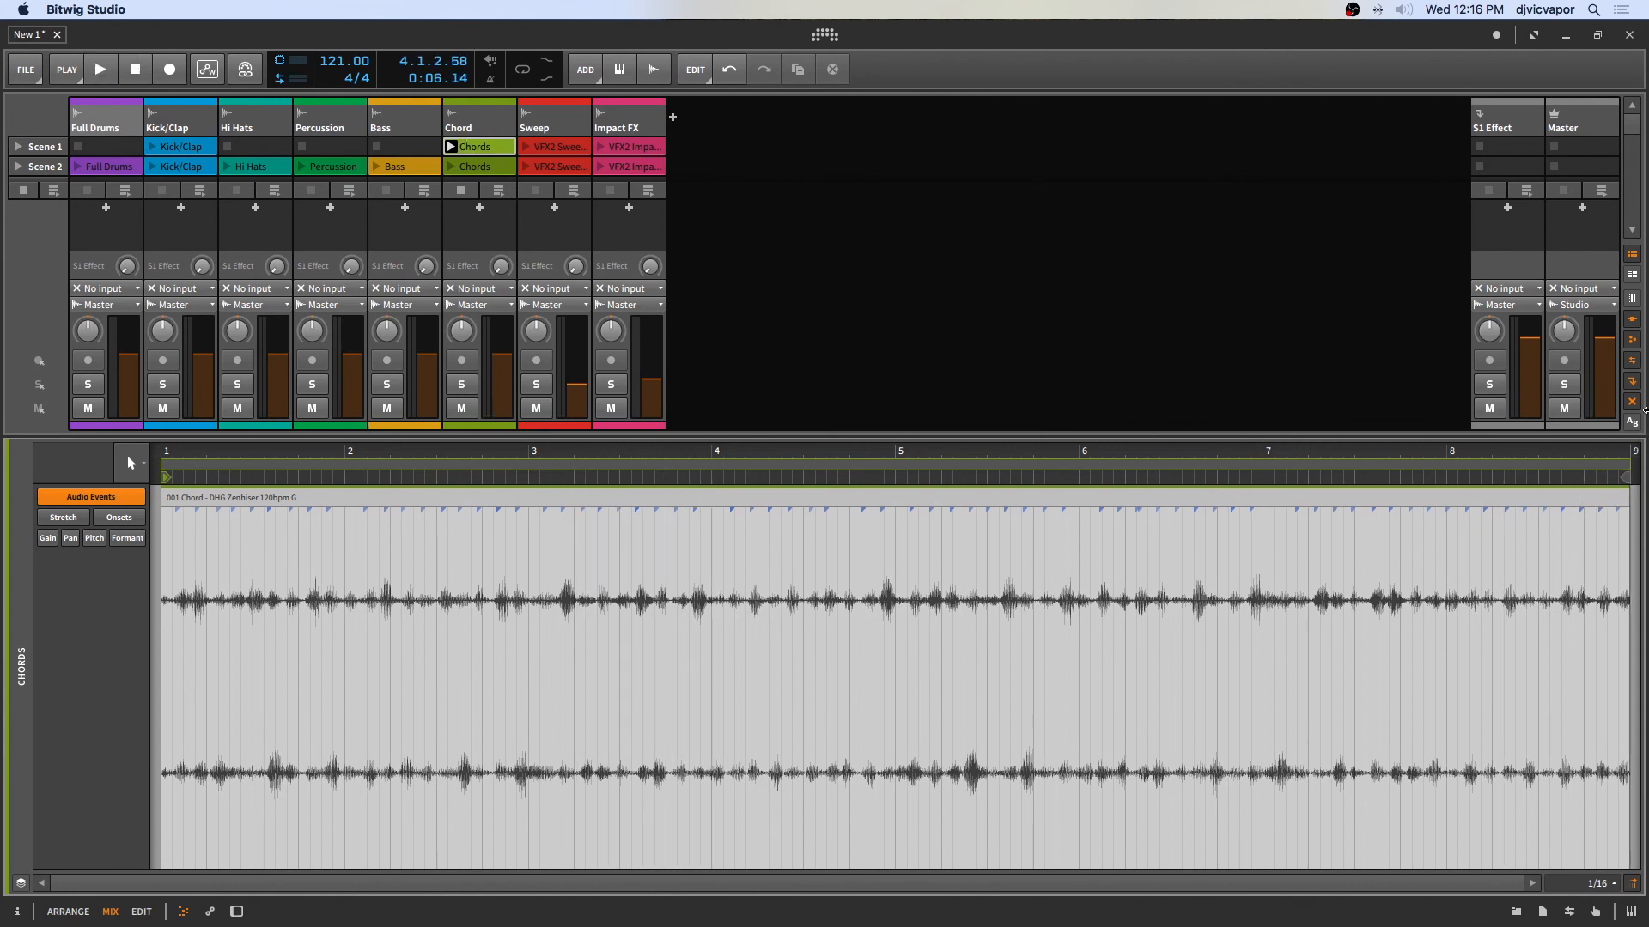
Step: Shorten the loop of the Scene 1 Chords clip to its first bar and play it back
{"action": "left_click_drag", "start_coordinate": [1625, 467], "coordinate": [348, 505]}
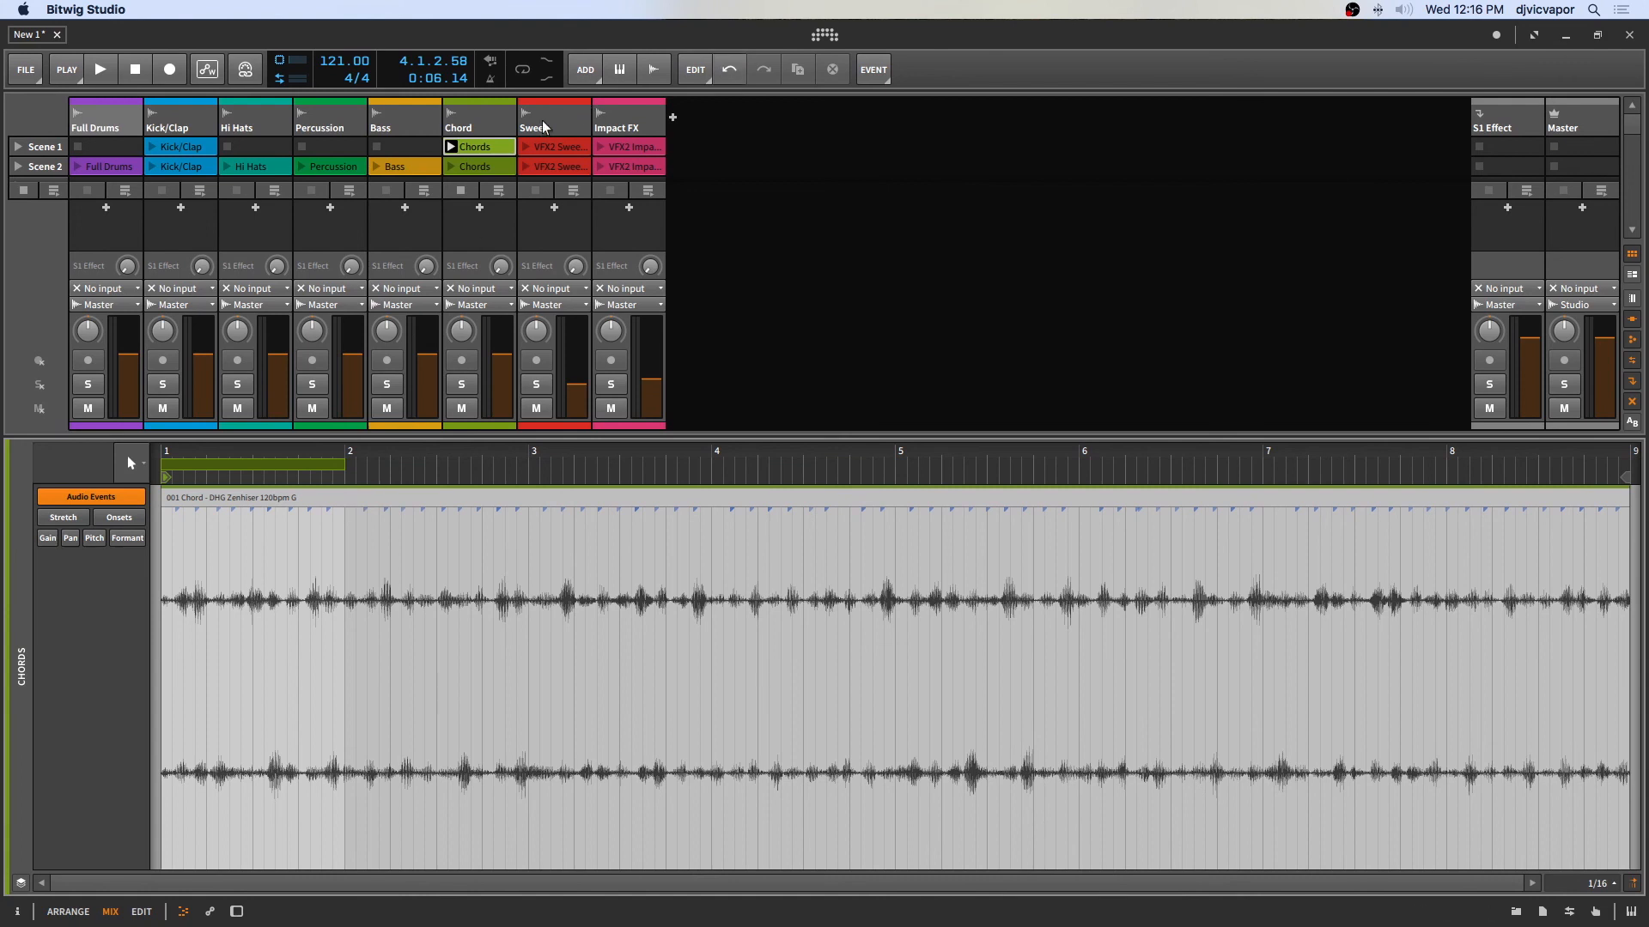
{"action": "key", "text": "space"}
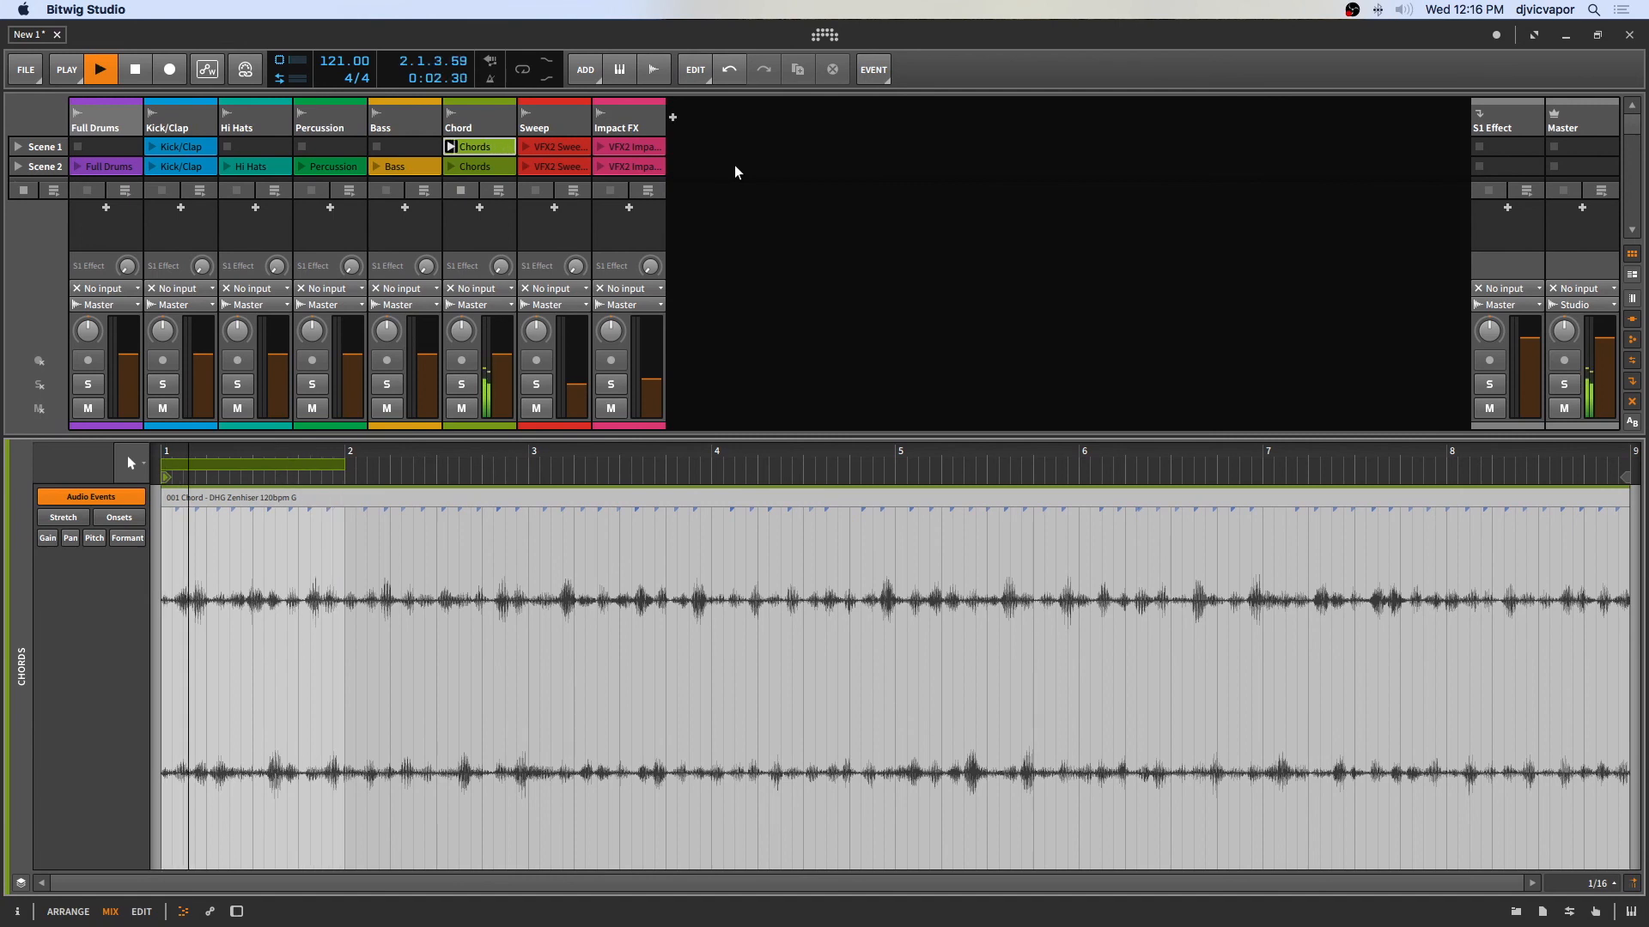
{"action": "left_click", "coordinate": [131, 71]}
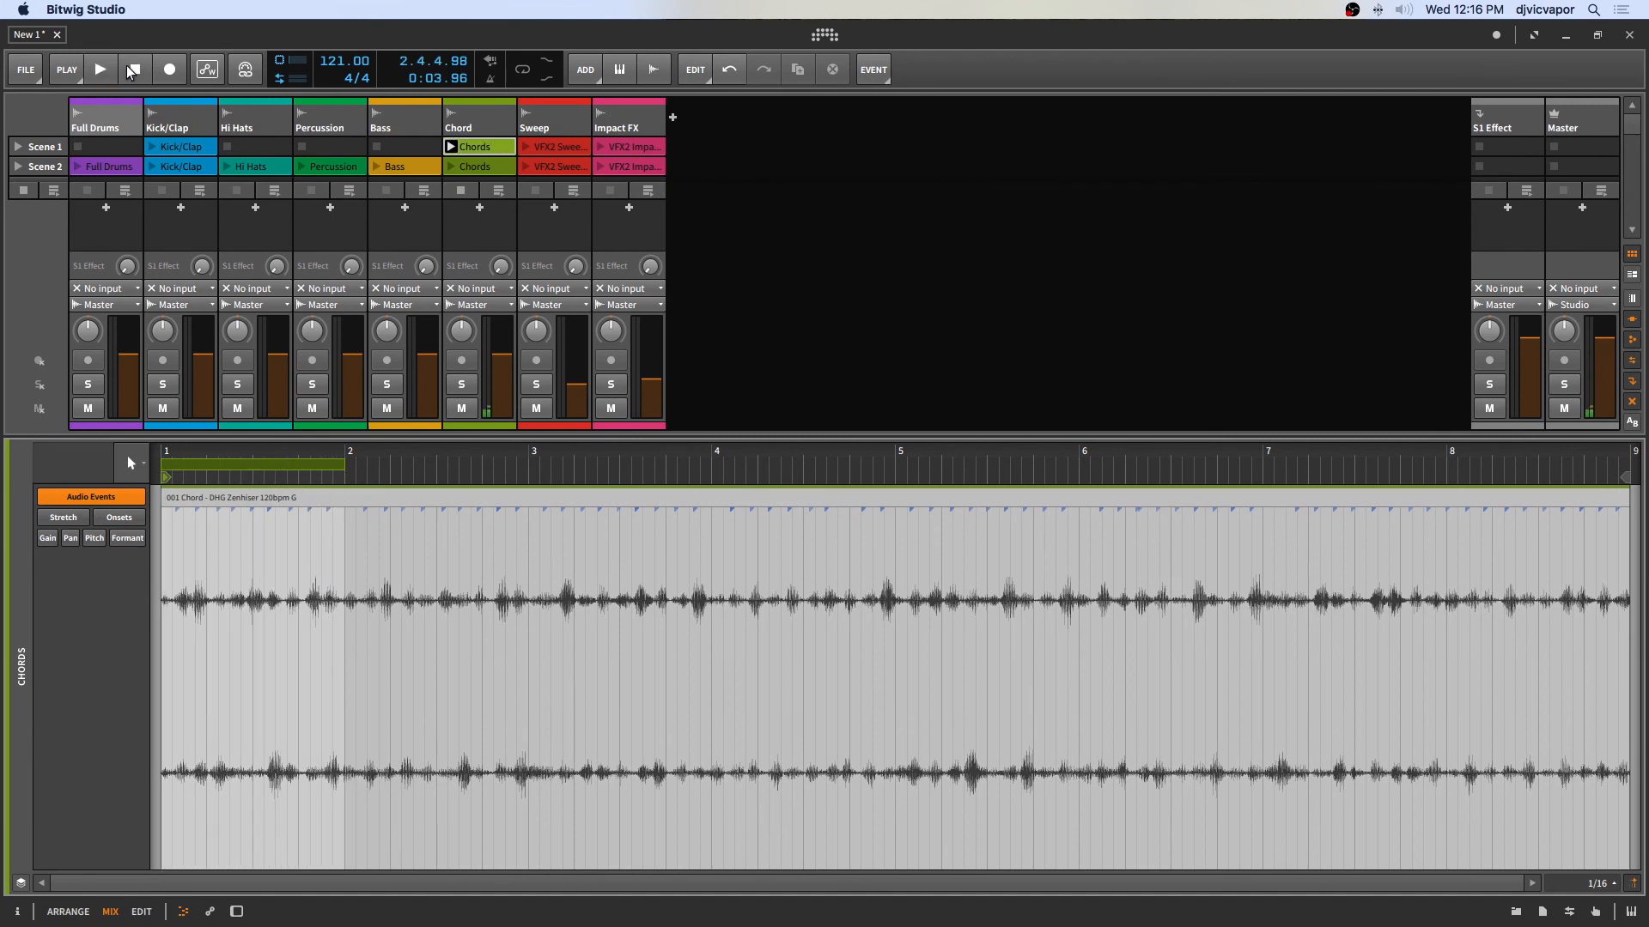
Step: Recolor the Scene 1 Chords clip light orange and collapse the clip editor
{"action": "right_click", "coordinate": [473, 152]}
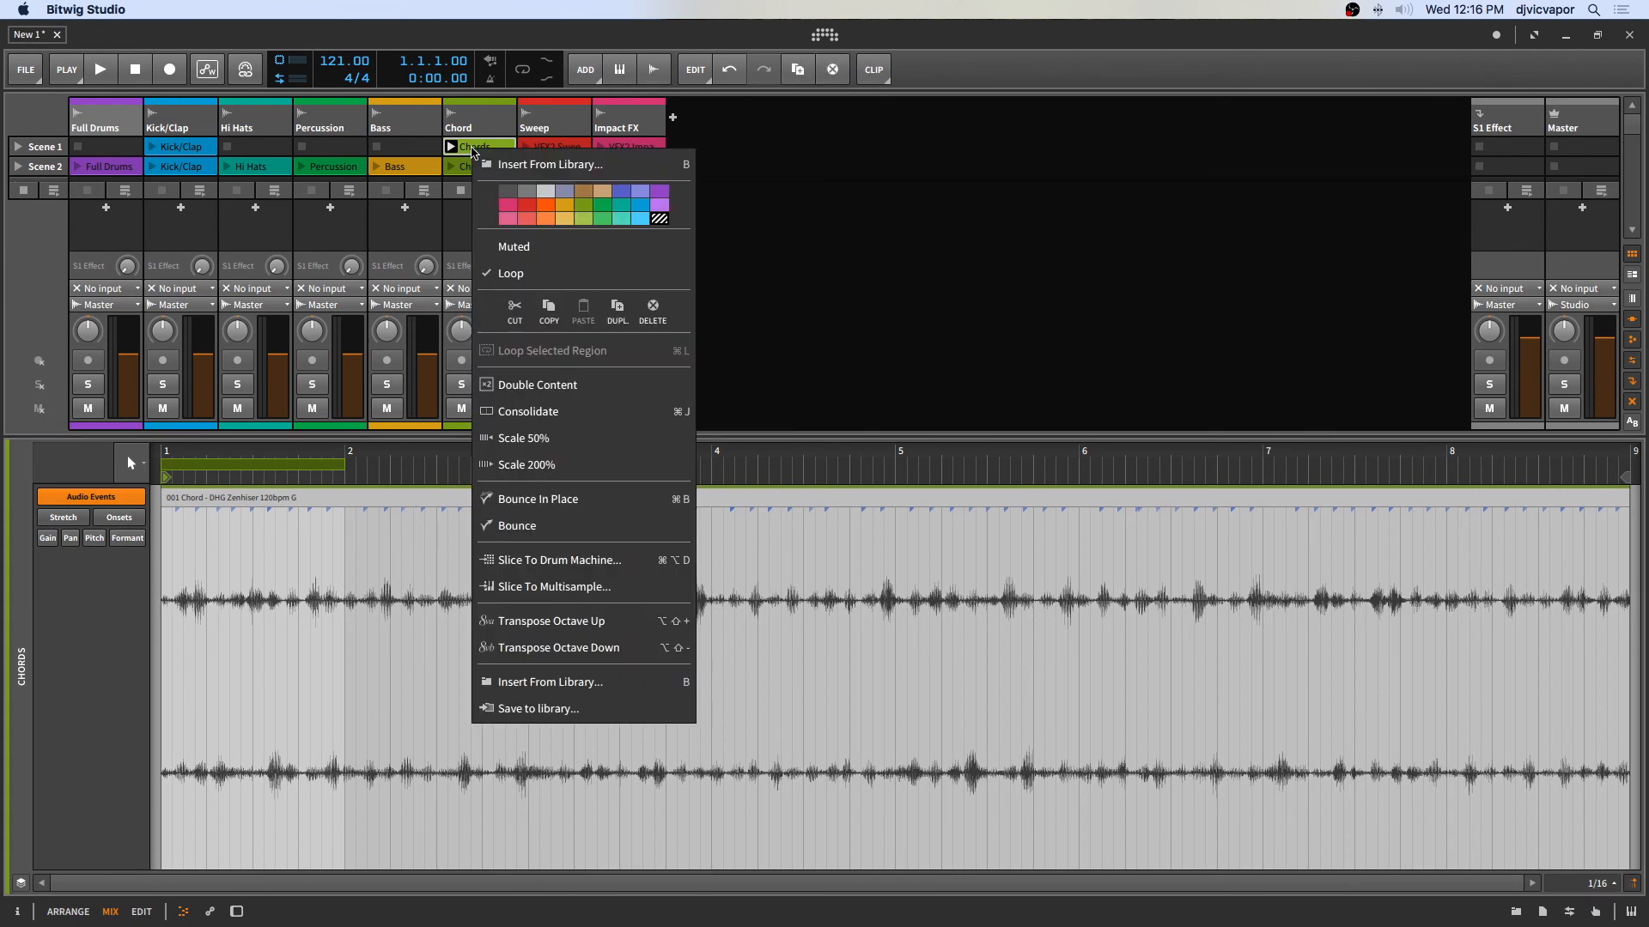
{"action": "left_click", "coordinate": [567, 225]}
{"action": "left_click", "coordinate": [764, 172]}
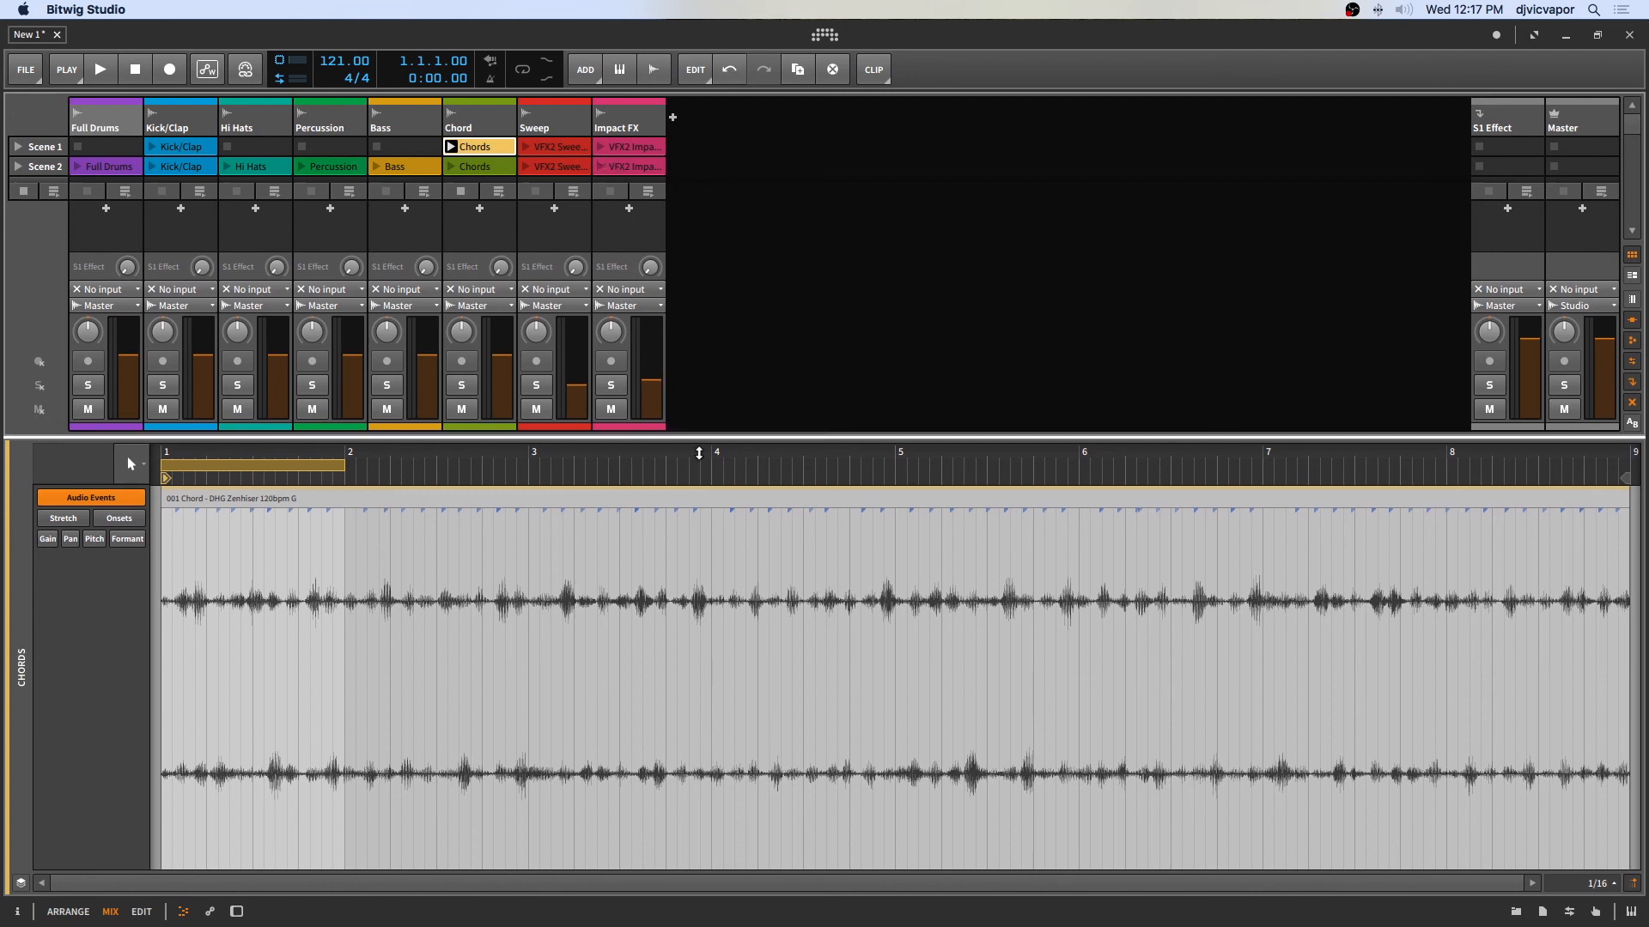
{"action": "left_click_drag", "start_coordinate": [696, 439], "coordinate": [680, 925]}
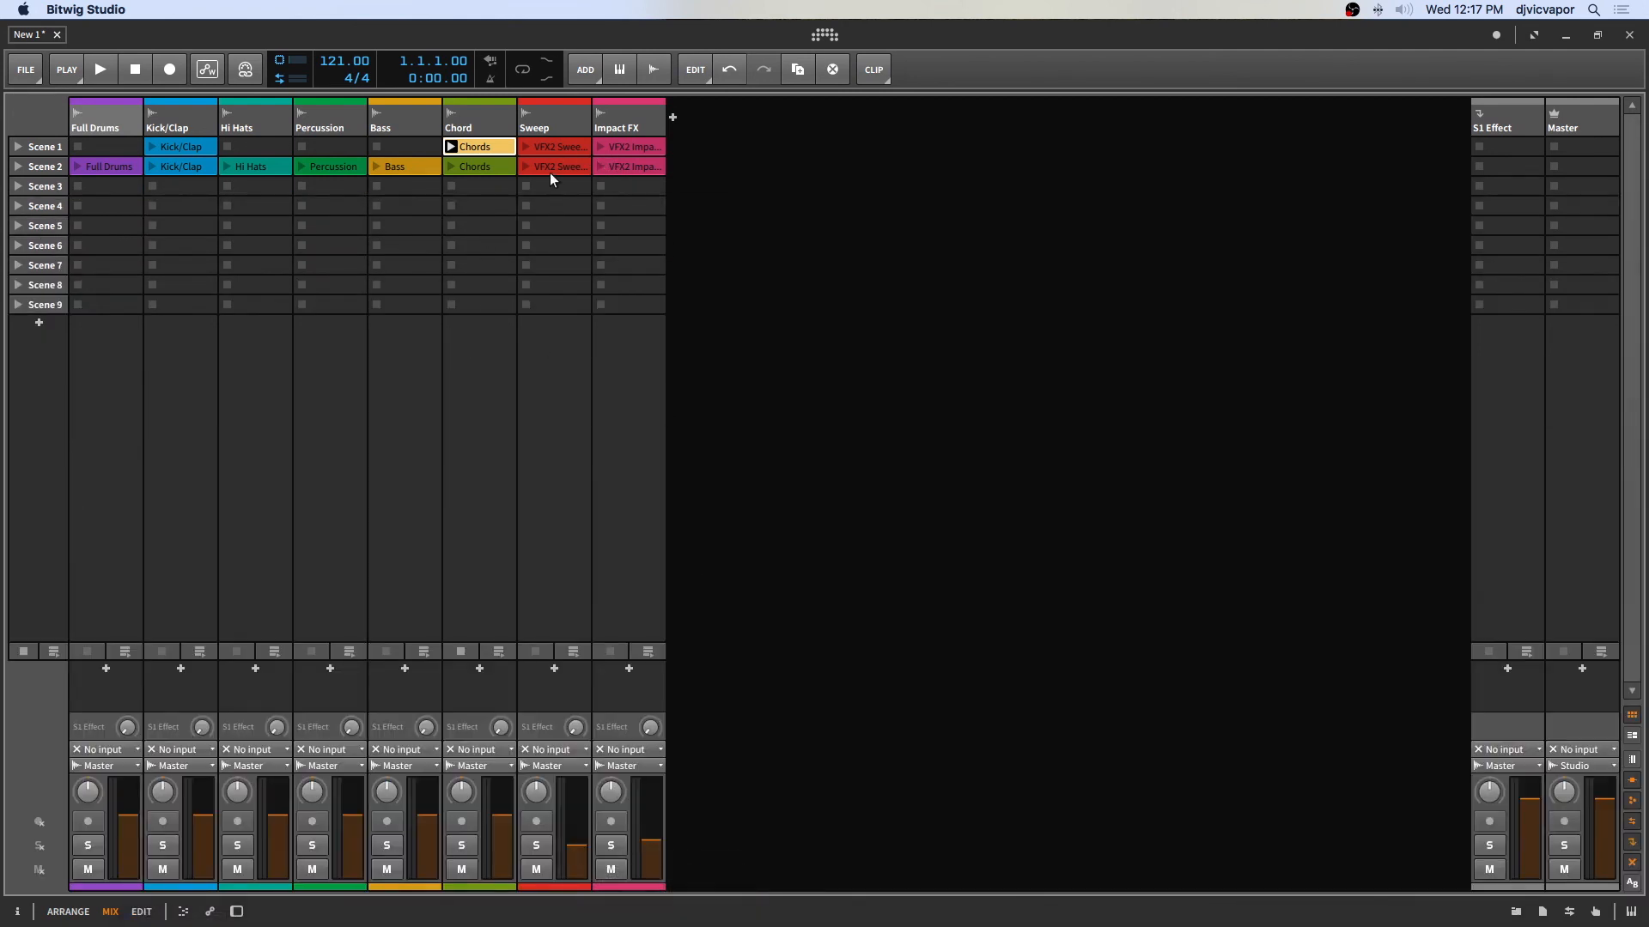
Step: Delete the Sweep clip from Scene 1 and copy the Percussion clip from Scene 2 up into Scene 1
{"action": "left_click", "coordinate": [546, 147]}
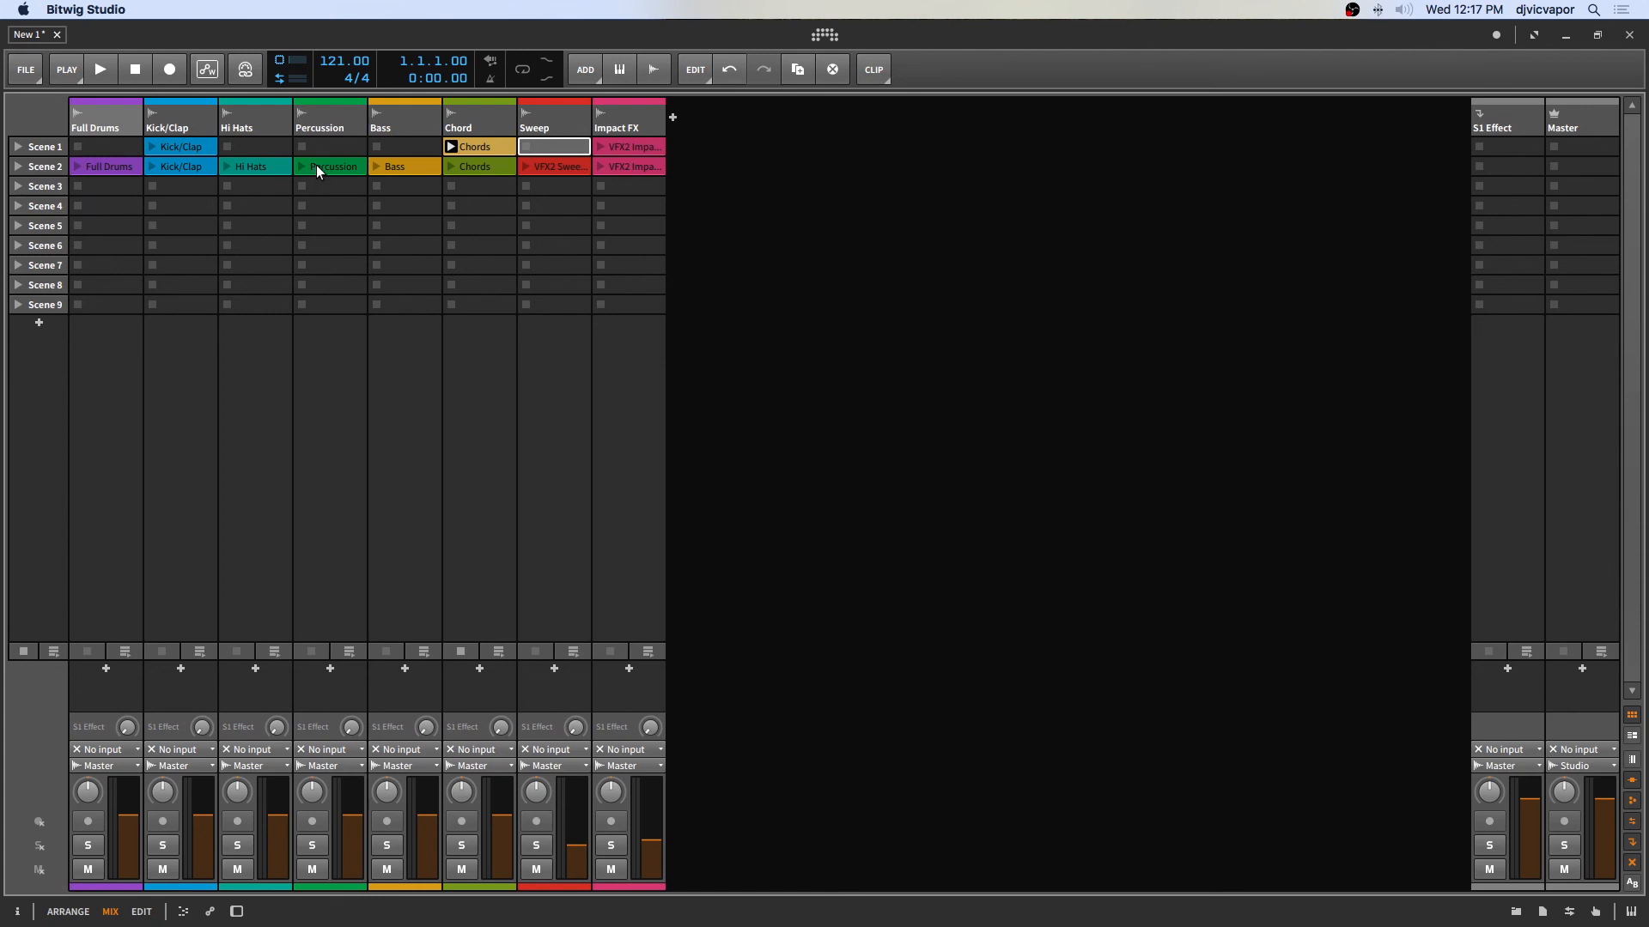
{"action": "left_click_drag", "start_coordinate": [324, 162], "coordinate": [322, 152]}
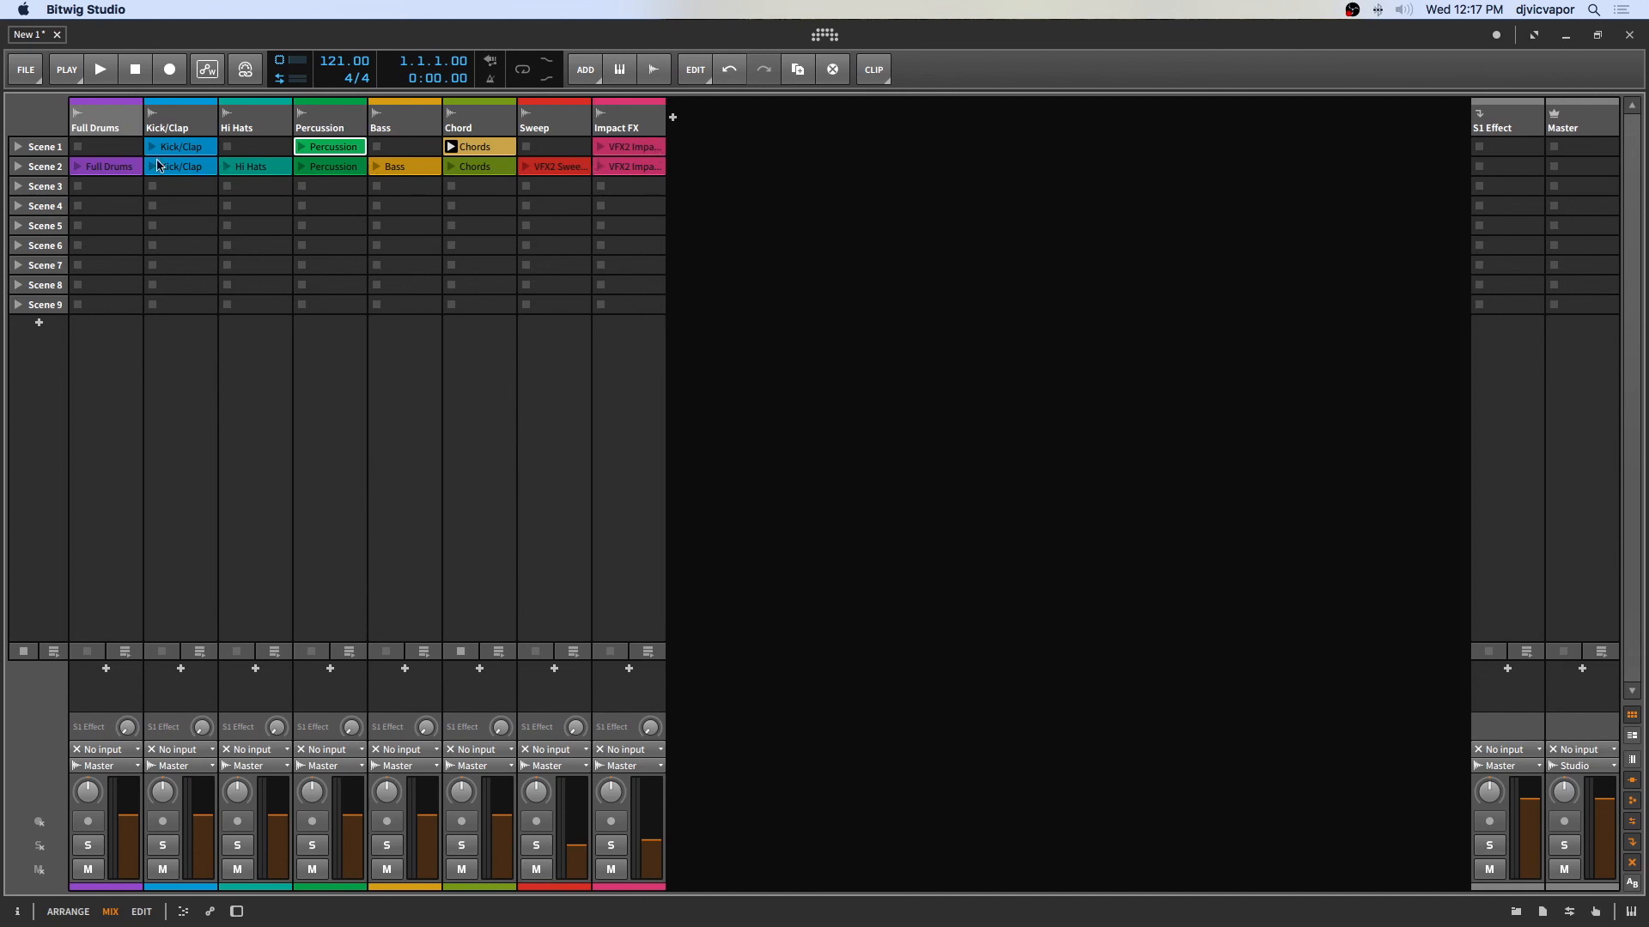
Step: Balance Scene 1 by playback, lowering the Percussion volume to slightly below -14.8 dB and raising the Chord volume a touch, and stop all clips
{"action": "left_click", "coordinate": [18, 147]}
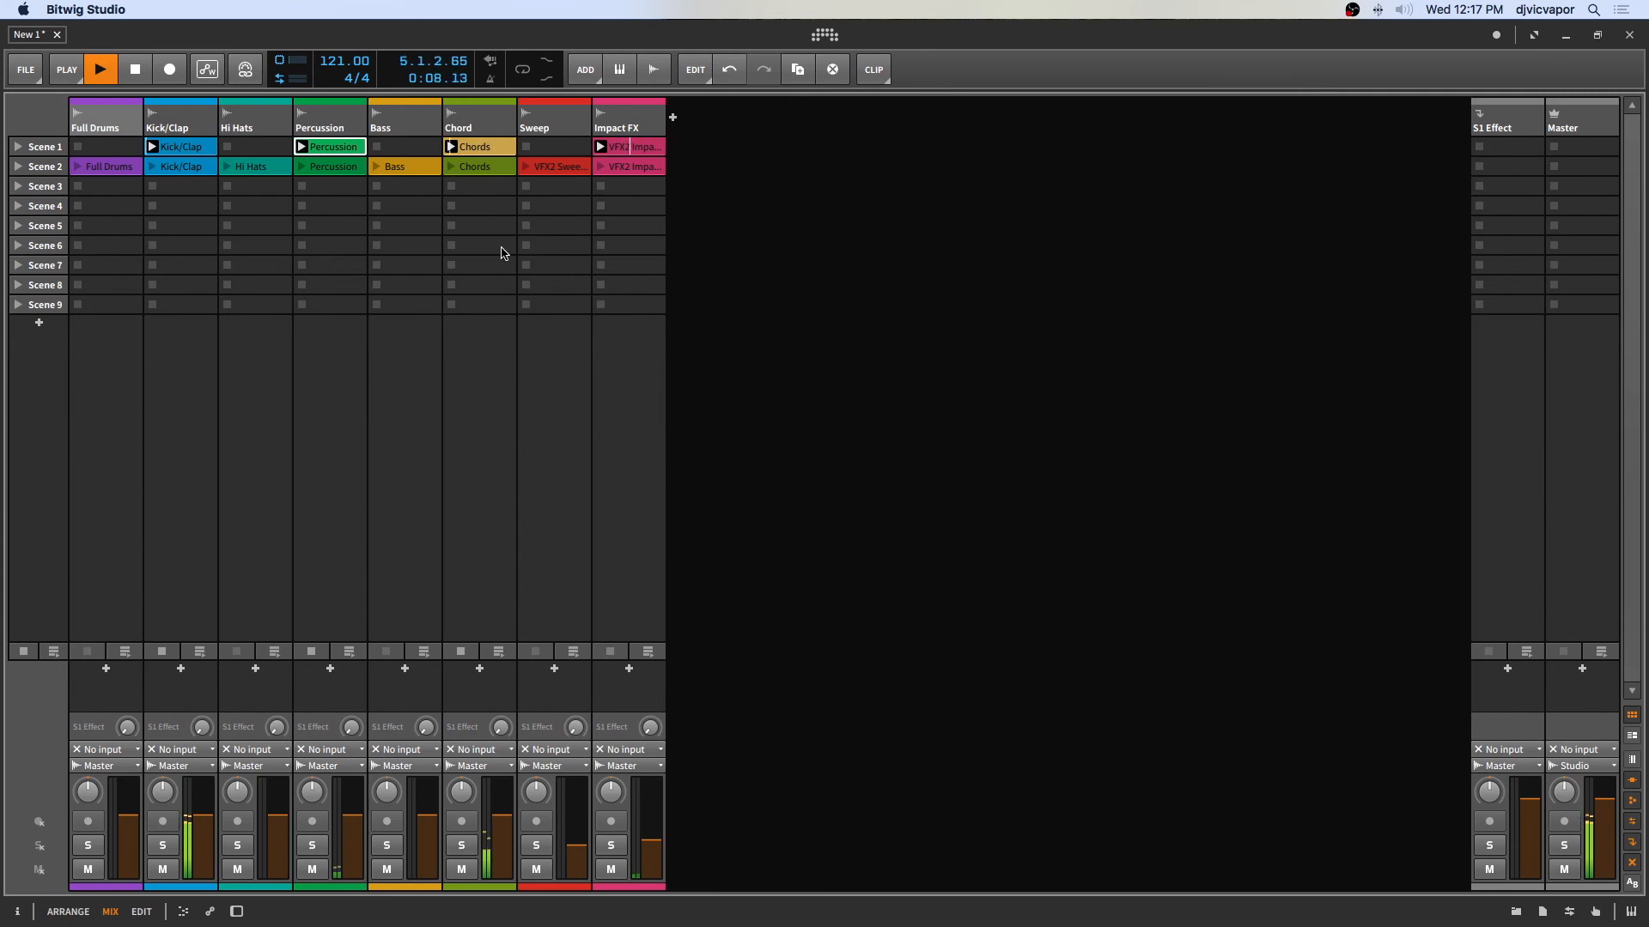
{"action": "left_click", "coordinate": [137, 72]}
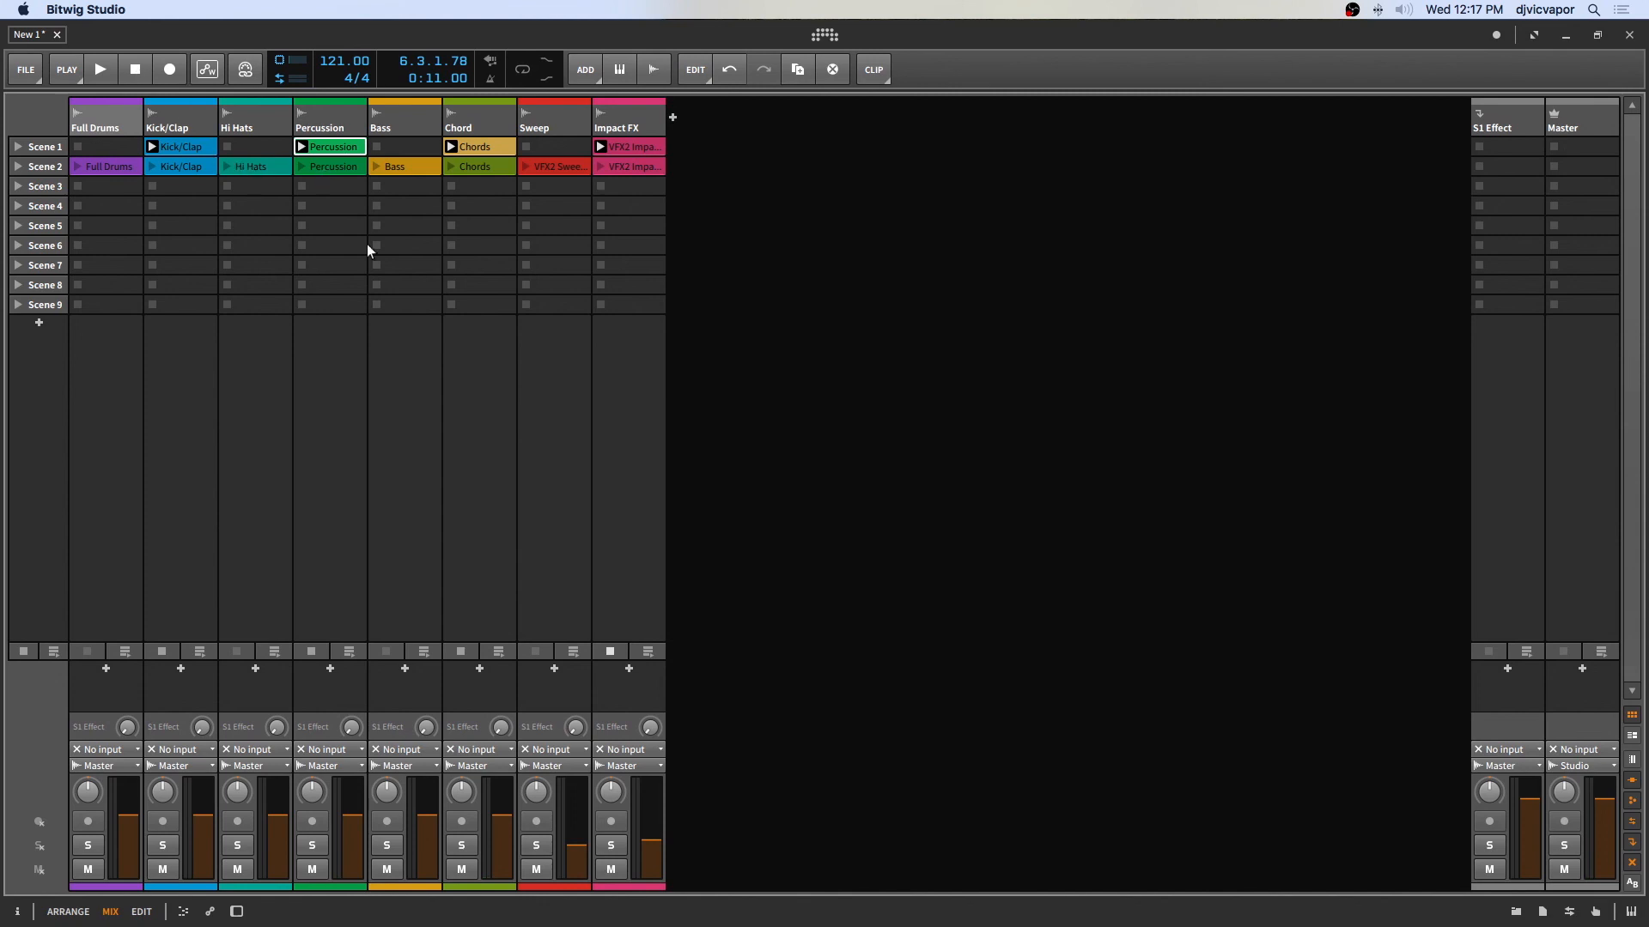
{"action": "left_click_drag", "start_coordinate": [352, 816], "coordinate": [352, 833]}
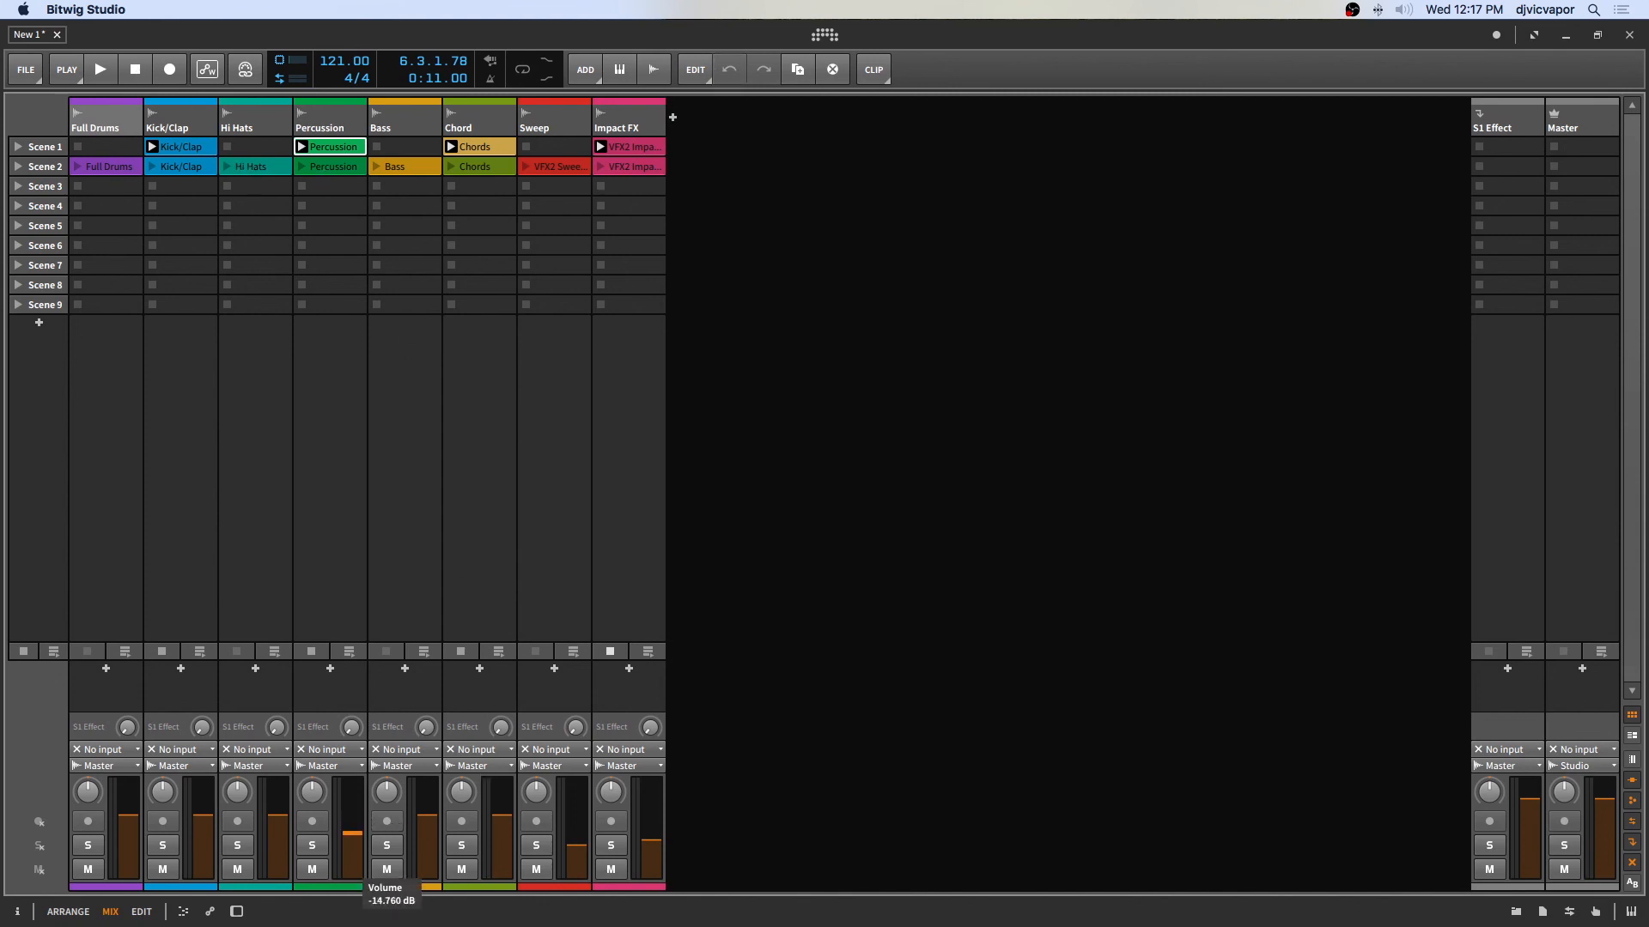
{"action": "left_click", "coordinate": [18, 147]}
{"action": "left_click_drag", "start_coordinate": [352, 832], "coordinate": [352, 835]}
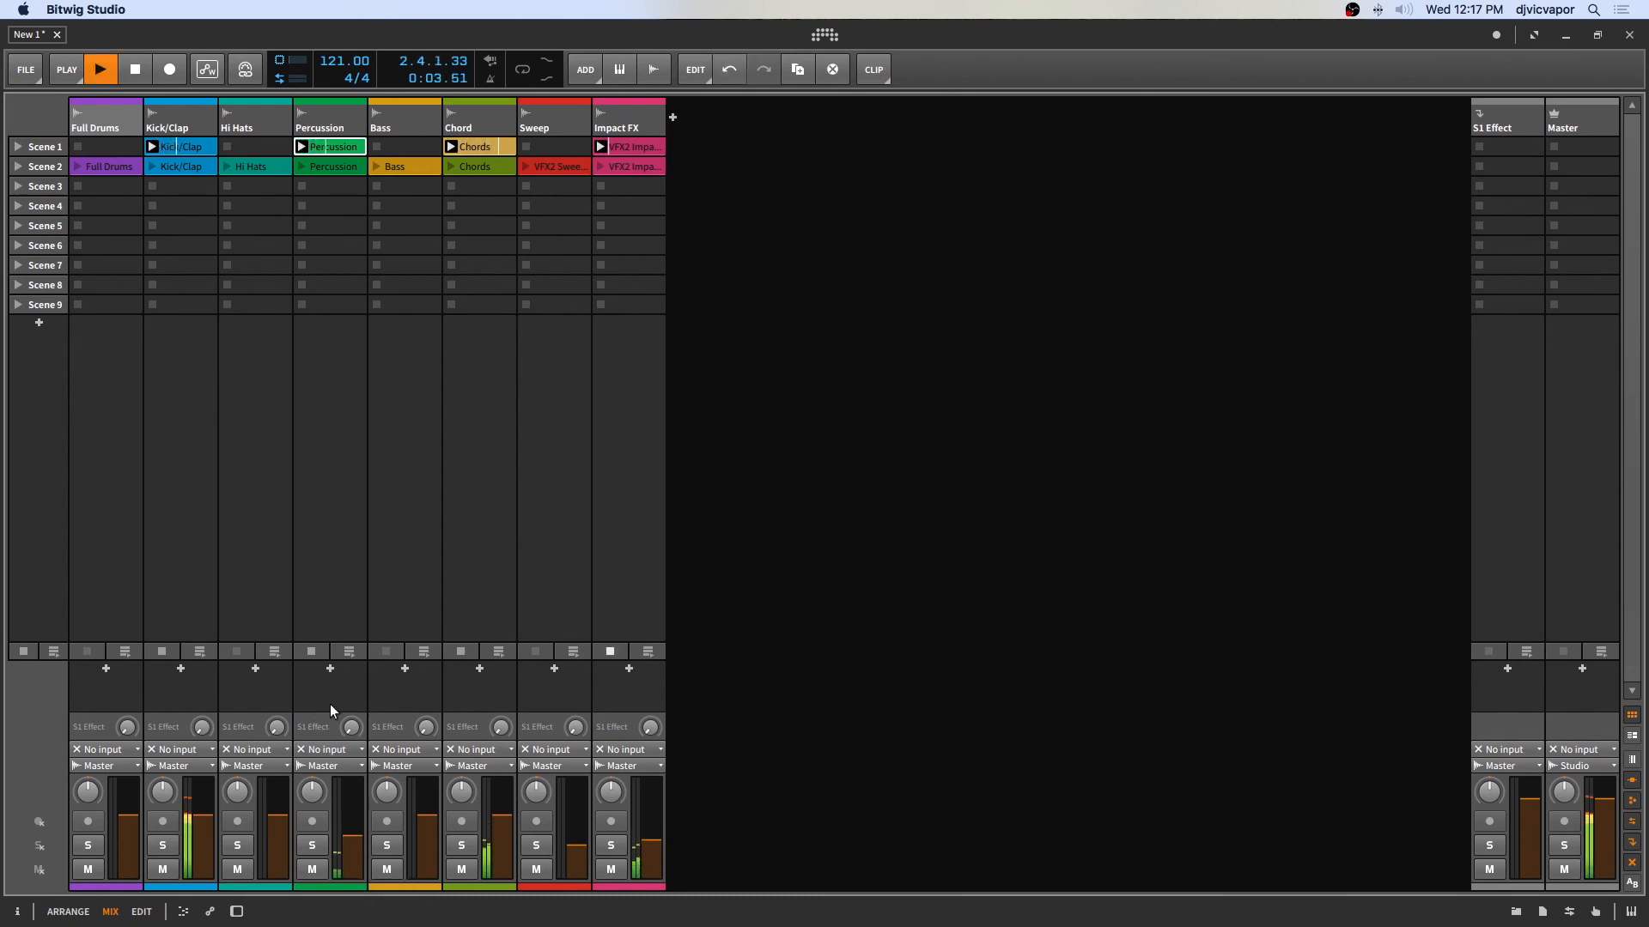
{"action": "left_click_drag", "start_coordinate": [503, 815], "coordinate": [503, 811]}
{"action": "key", "text": "space"}
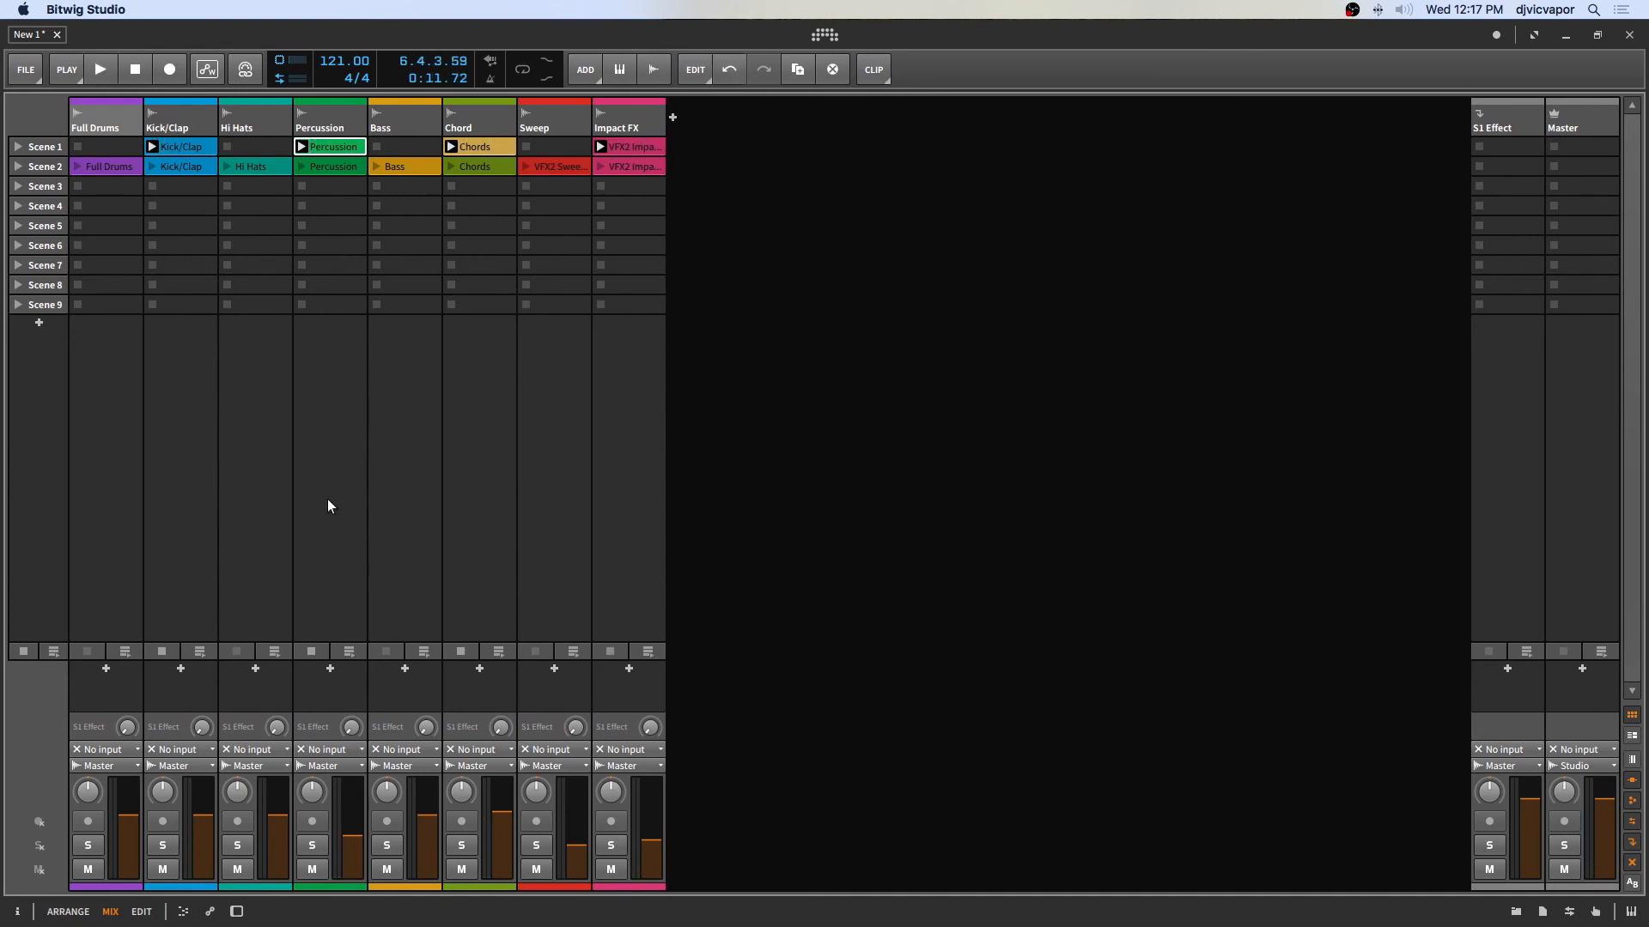
{"action": "mouse_move", "coordinate": [421, 725]}
{"action": "left_click", "coordinate": [23, 651]}
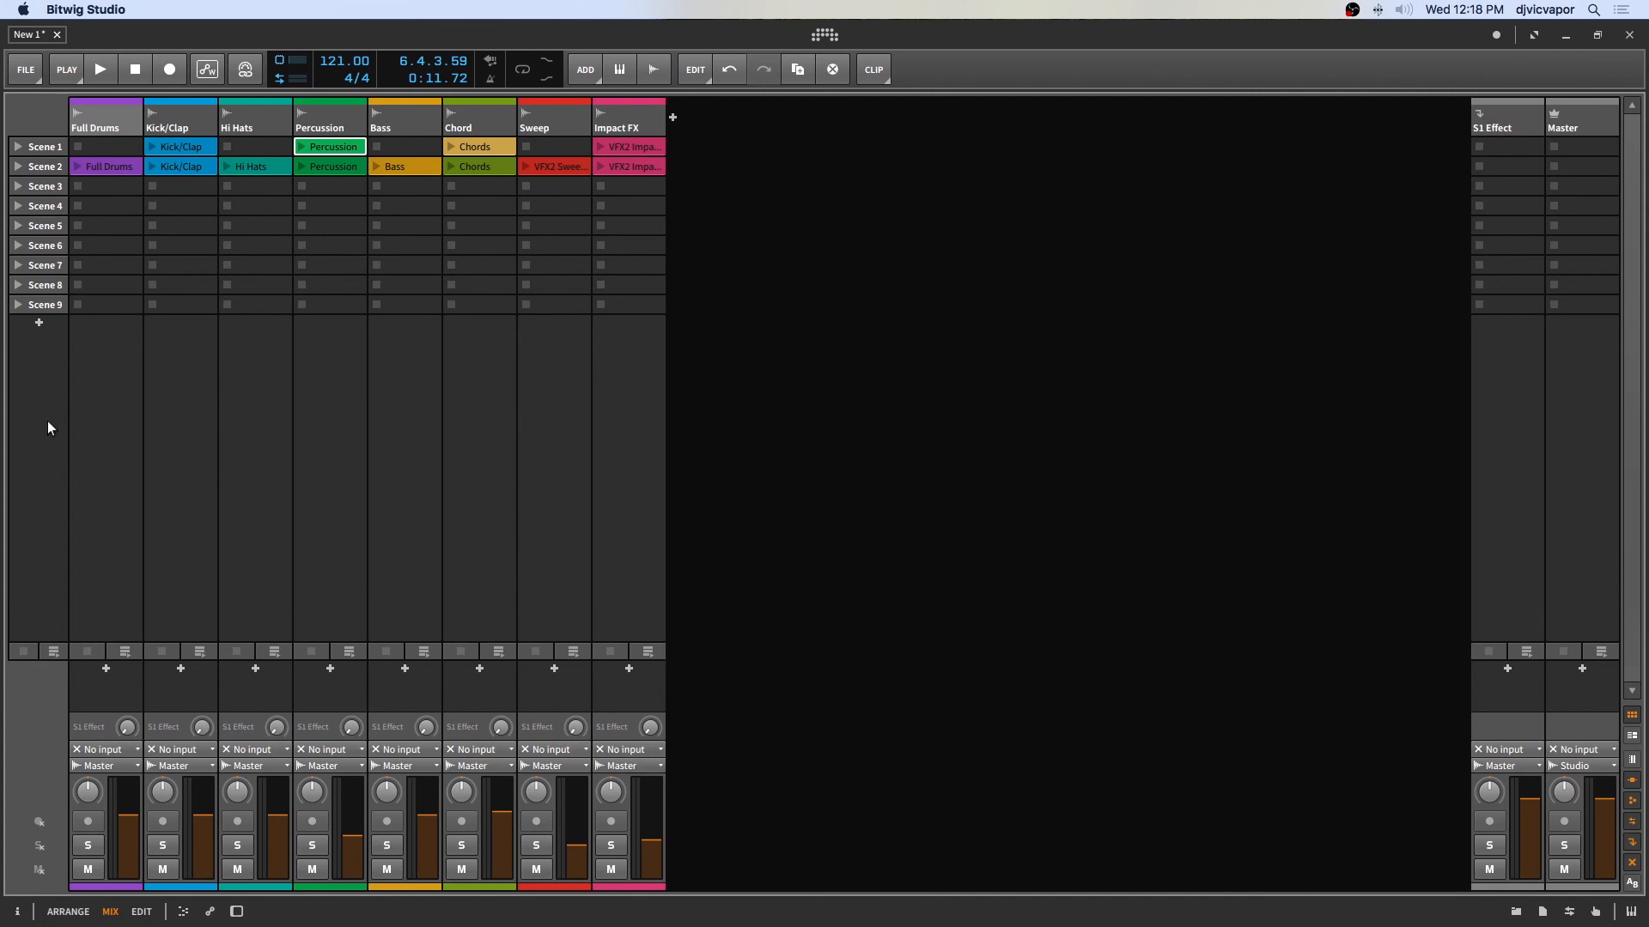
Step: Move the Full Drums and Bass clips from Scene 2 down to Scene 4
{"action": "left_click", "coordinate": [107, 170]}
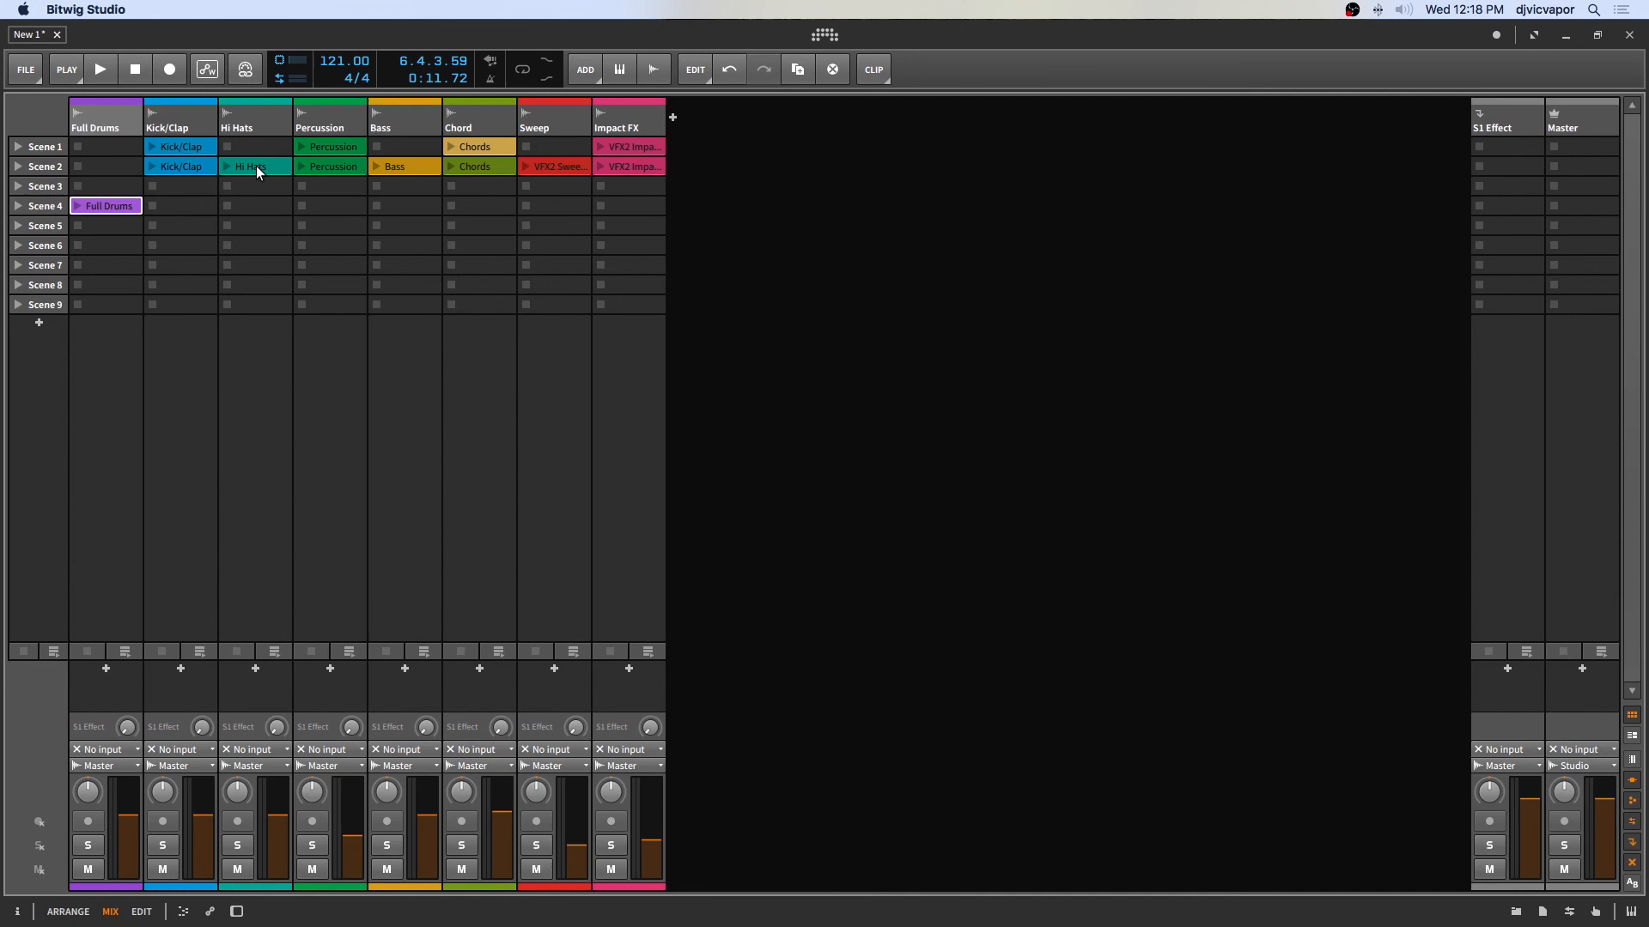
{"action": "left_click", "coordinate": [404, 167]}
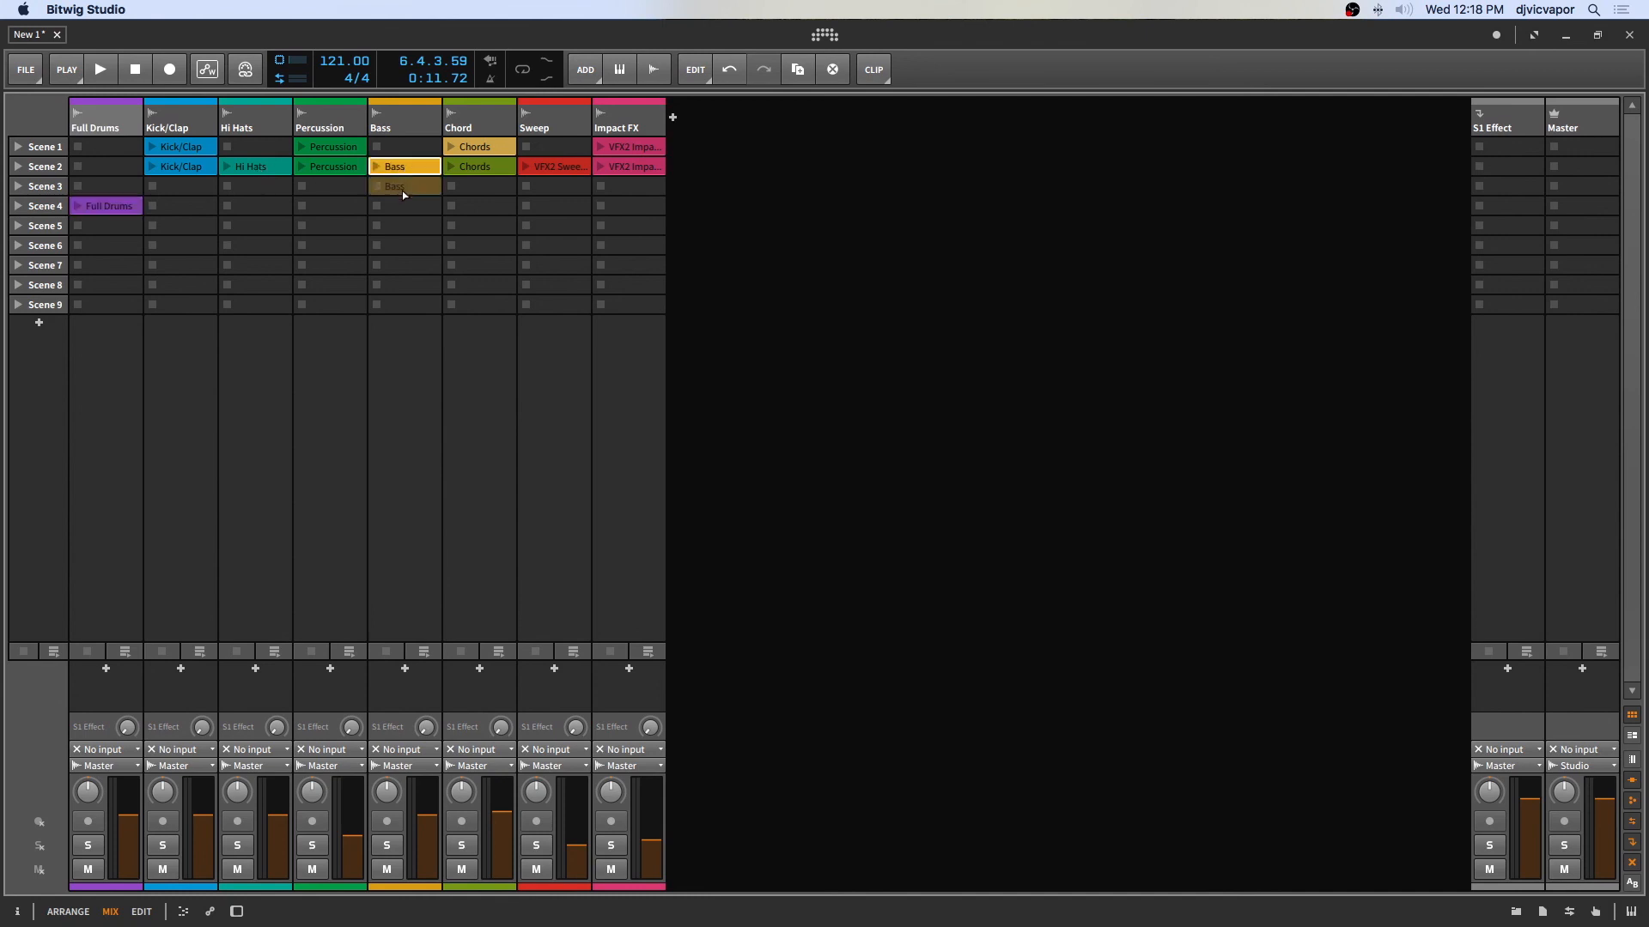
{"action": "left_click_drag", "start_coordinate": [399, 214], "coordinate": [400, 213]}
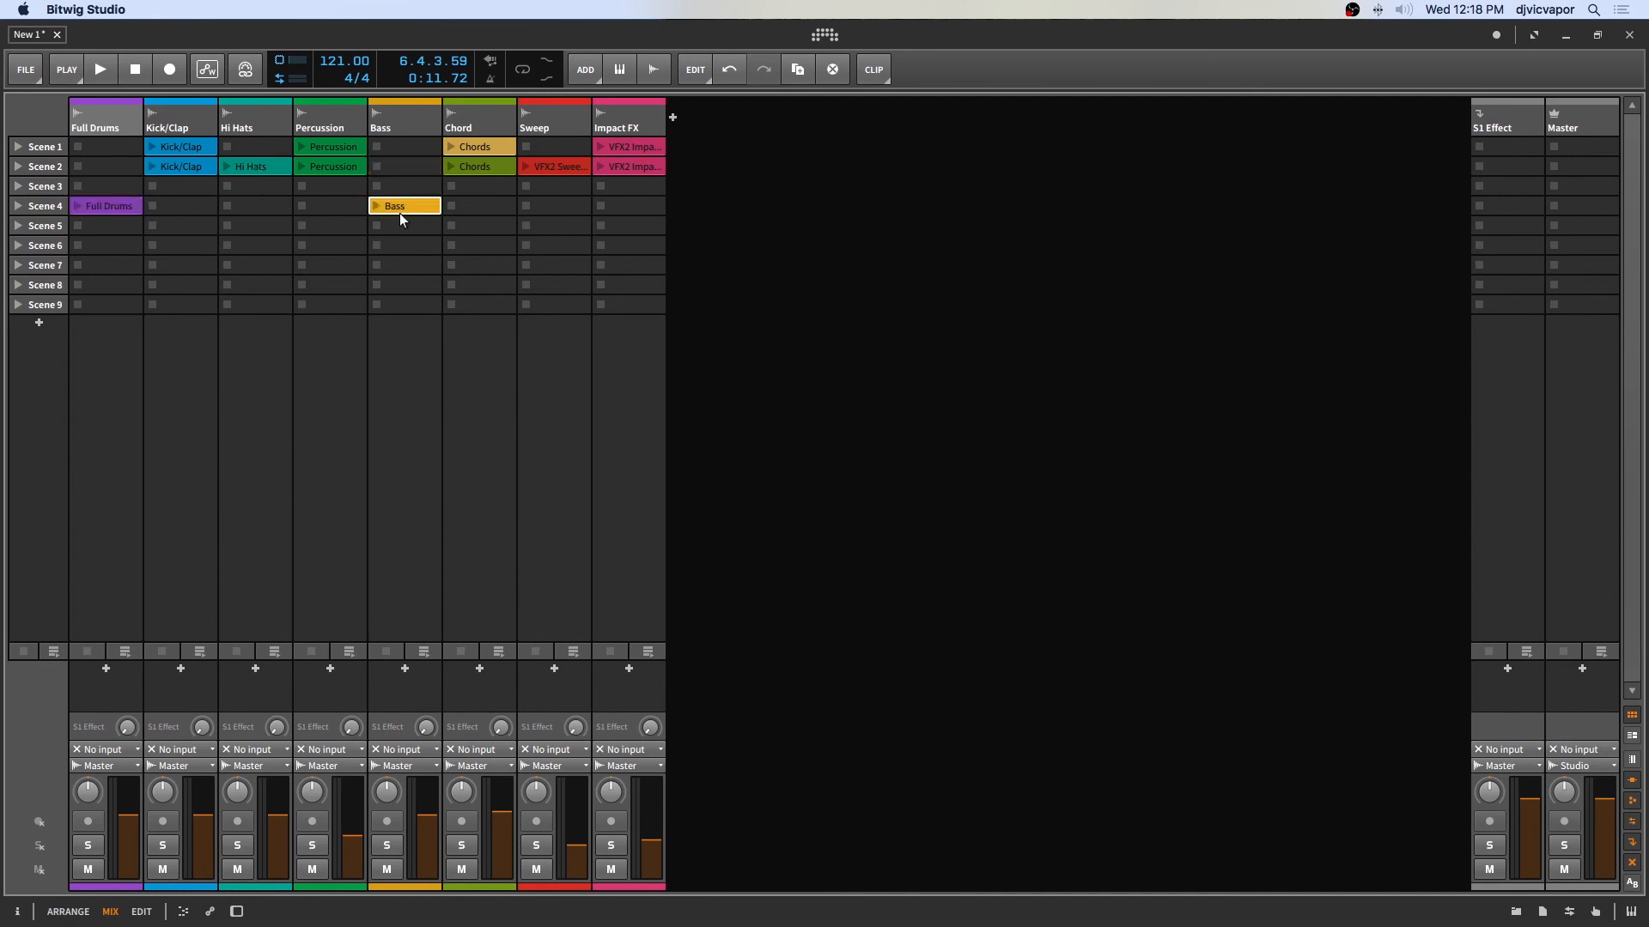
Step: Set the Scene 2 Chords clip's loop to span from bar 3 to bar 5, play it back and stop
{"action": "left_click", "coordinate": [475, 168]}
{"action": "double_click", "coordinate": [475, 168]}
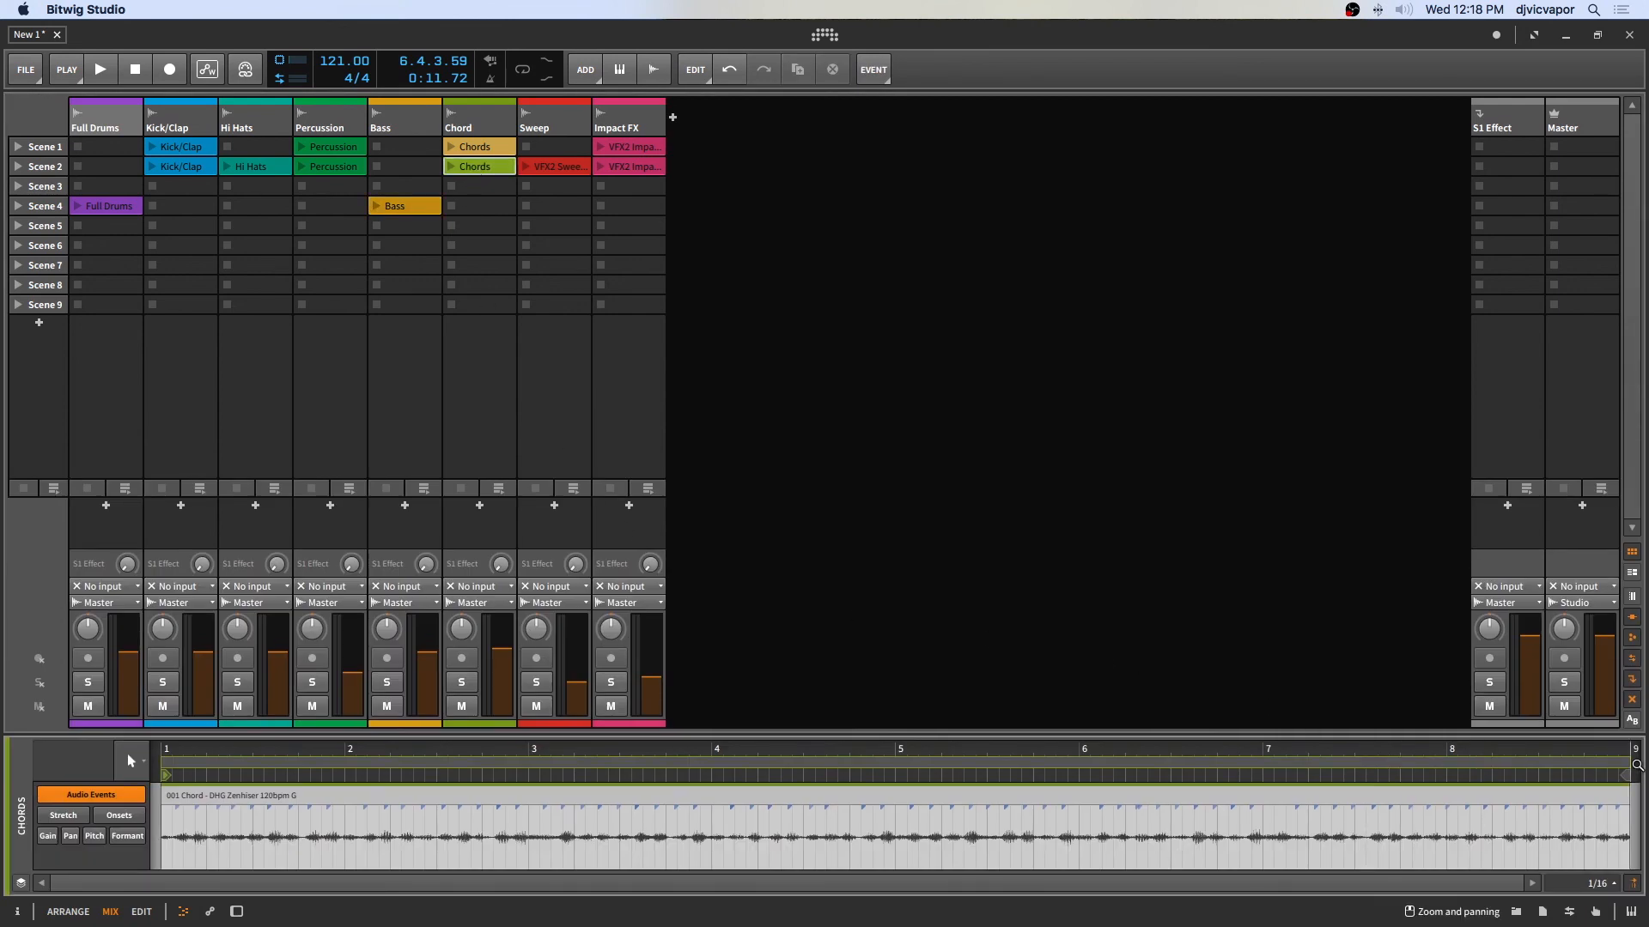
{"action": "left_click_drag", "start_coordinate": [1632, 761], "coordinate": [711, 759]}
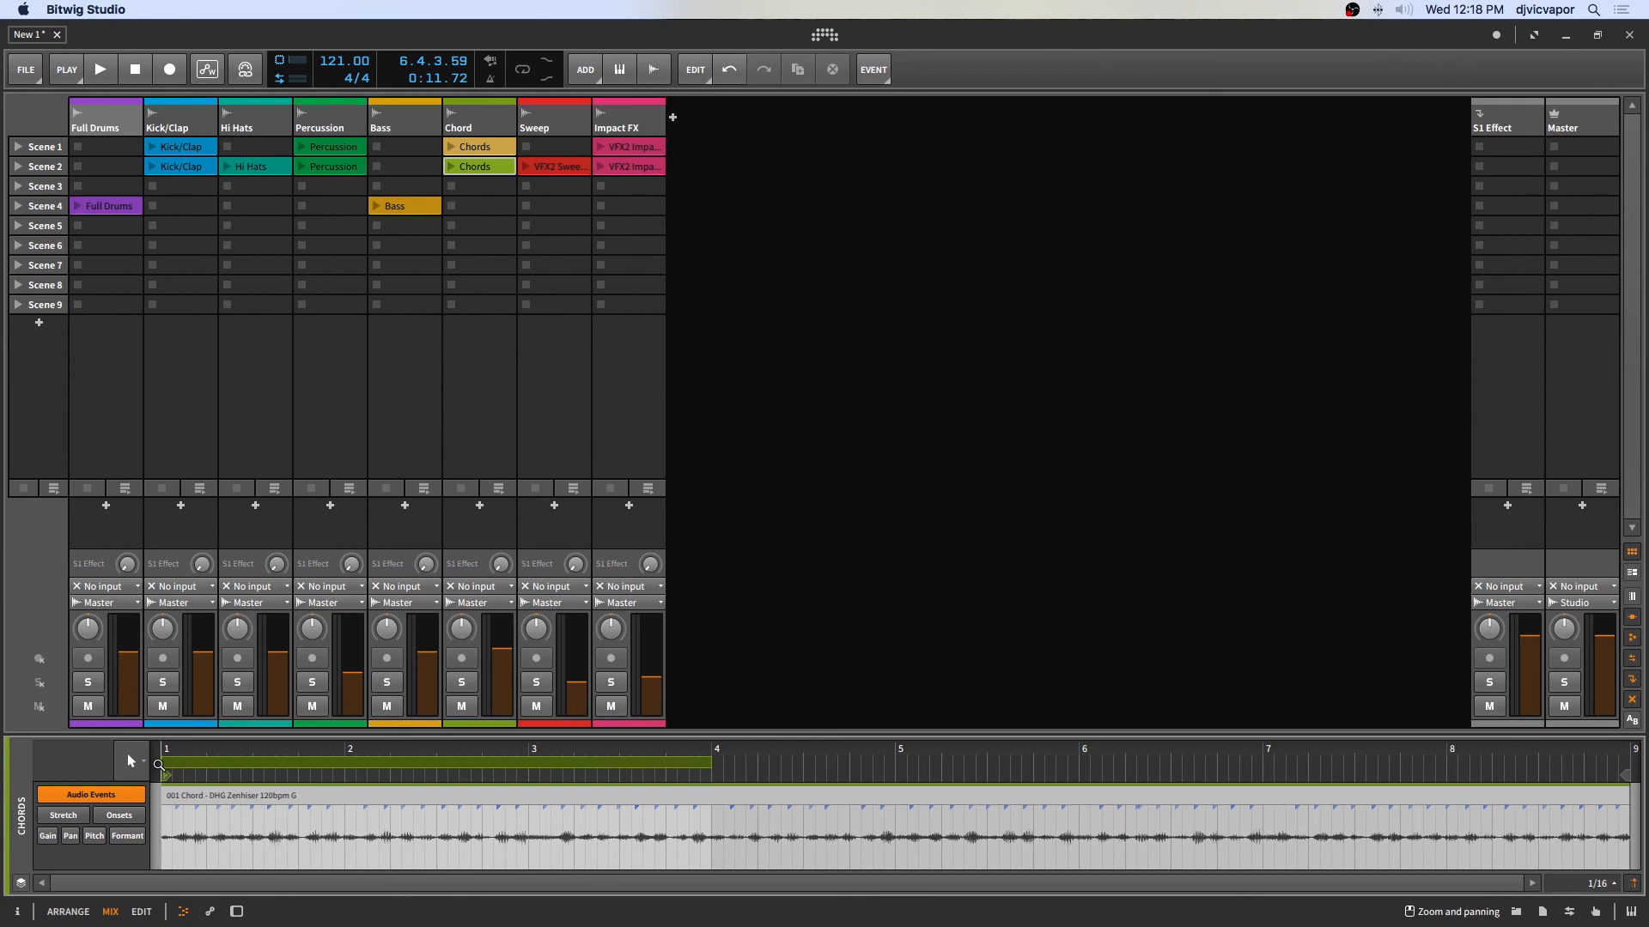
{"action": "left_click_drag", "start_coordinate": [163, 761], "coordinate": [532, 775]}
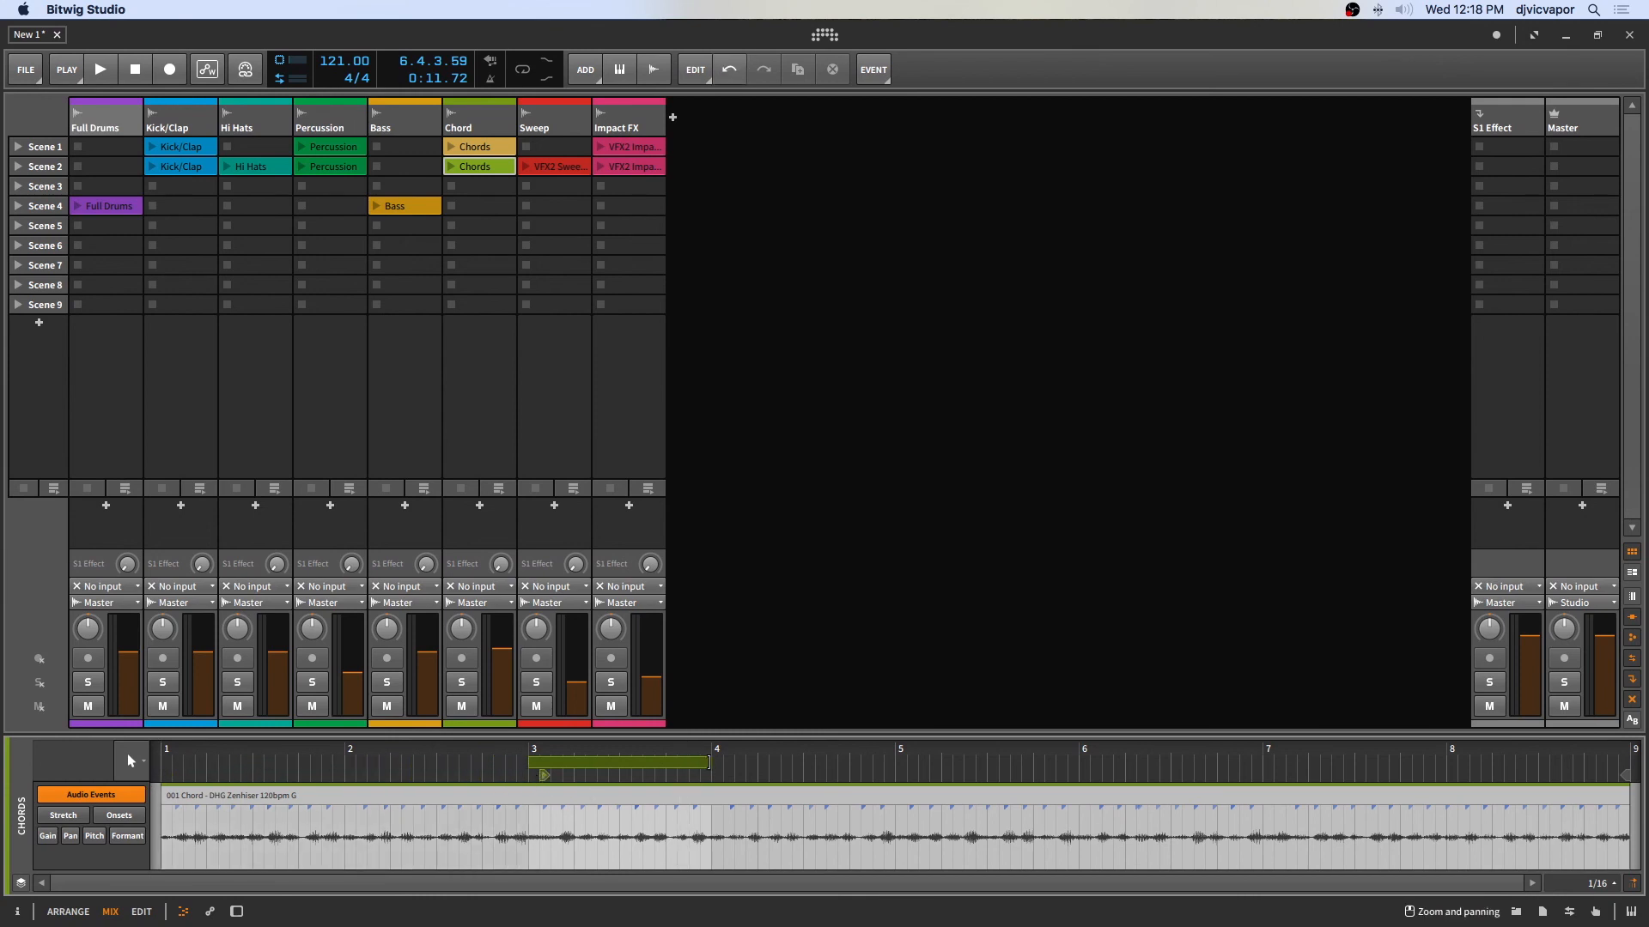
{"action": "left_click_drag", "start_coordinate": [708, 759], "coordinate": [895, 759]}
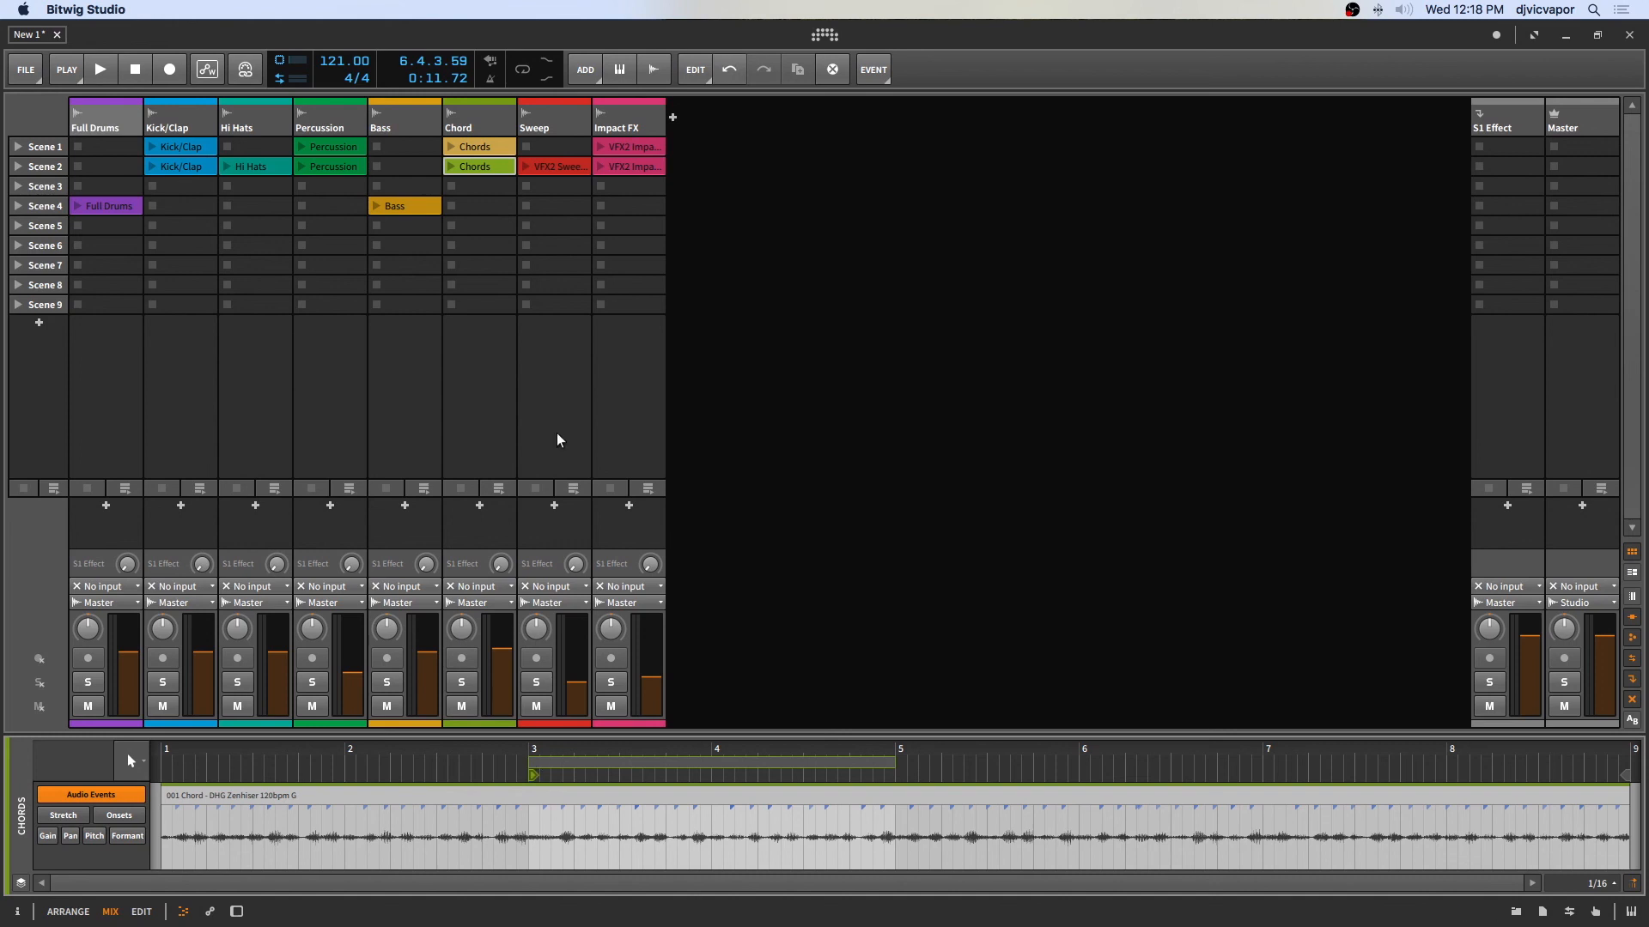
{"action": "left_click", "coordinate": [450, 166]}
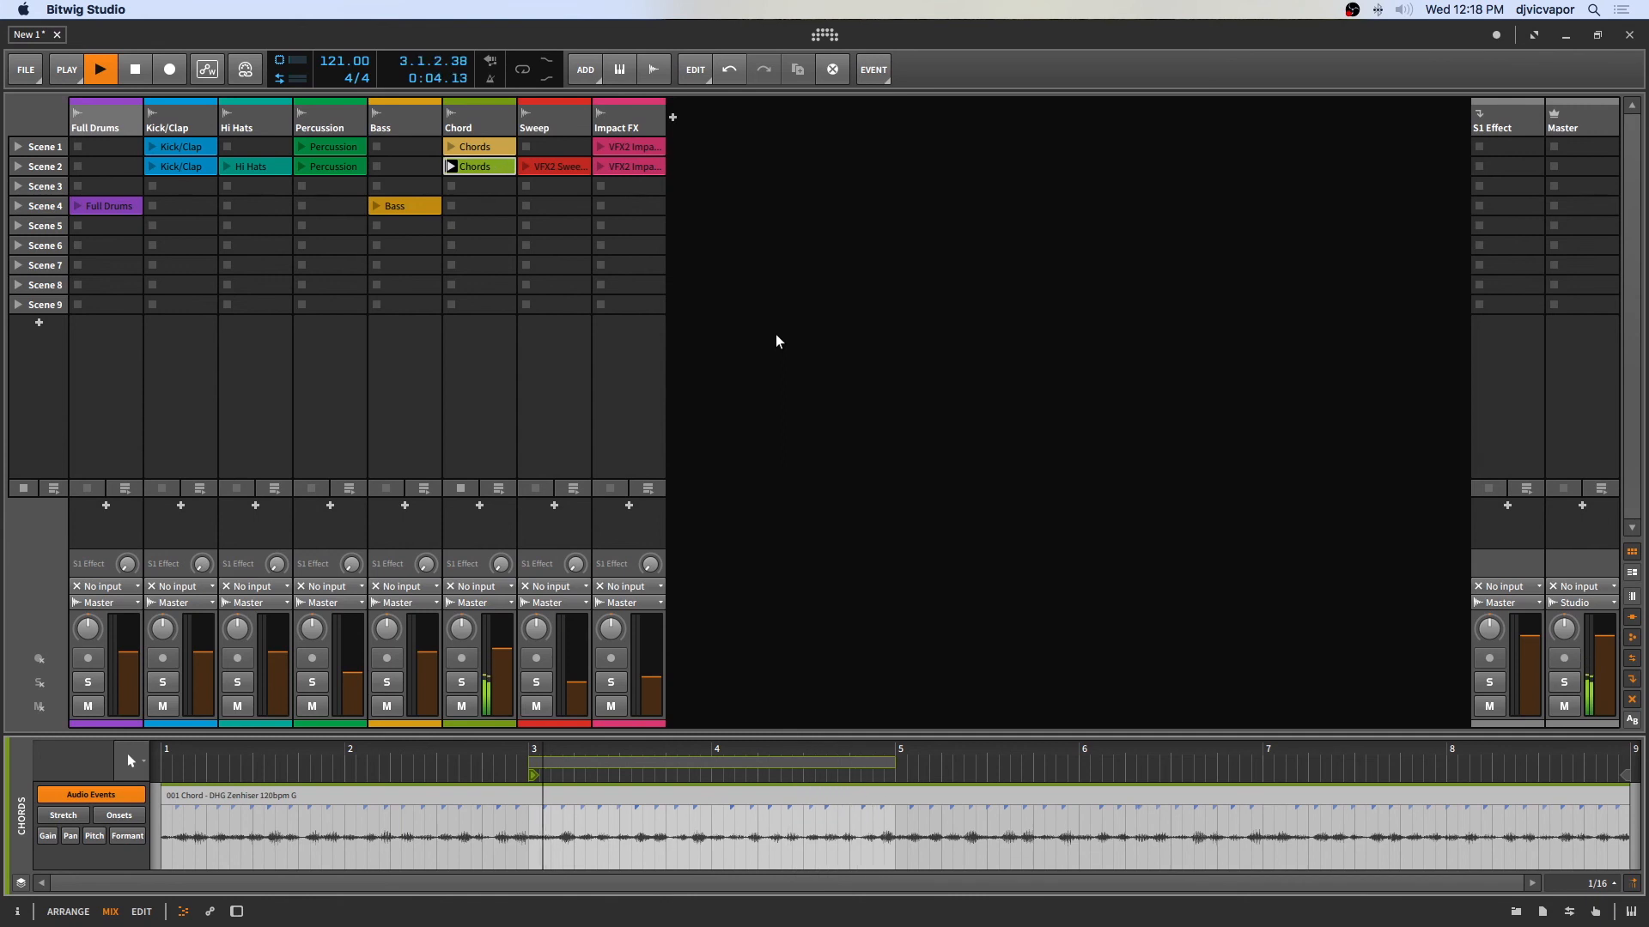
{"action": "key", "text": "space"}
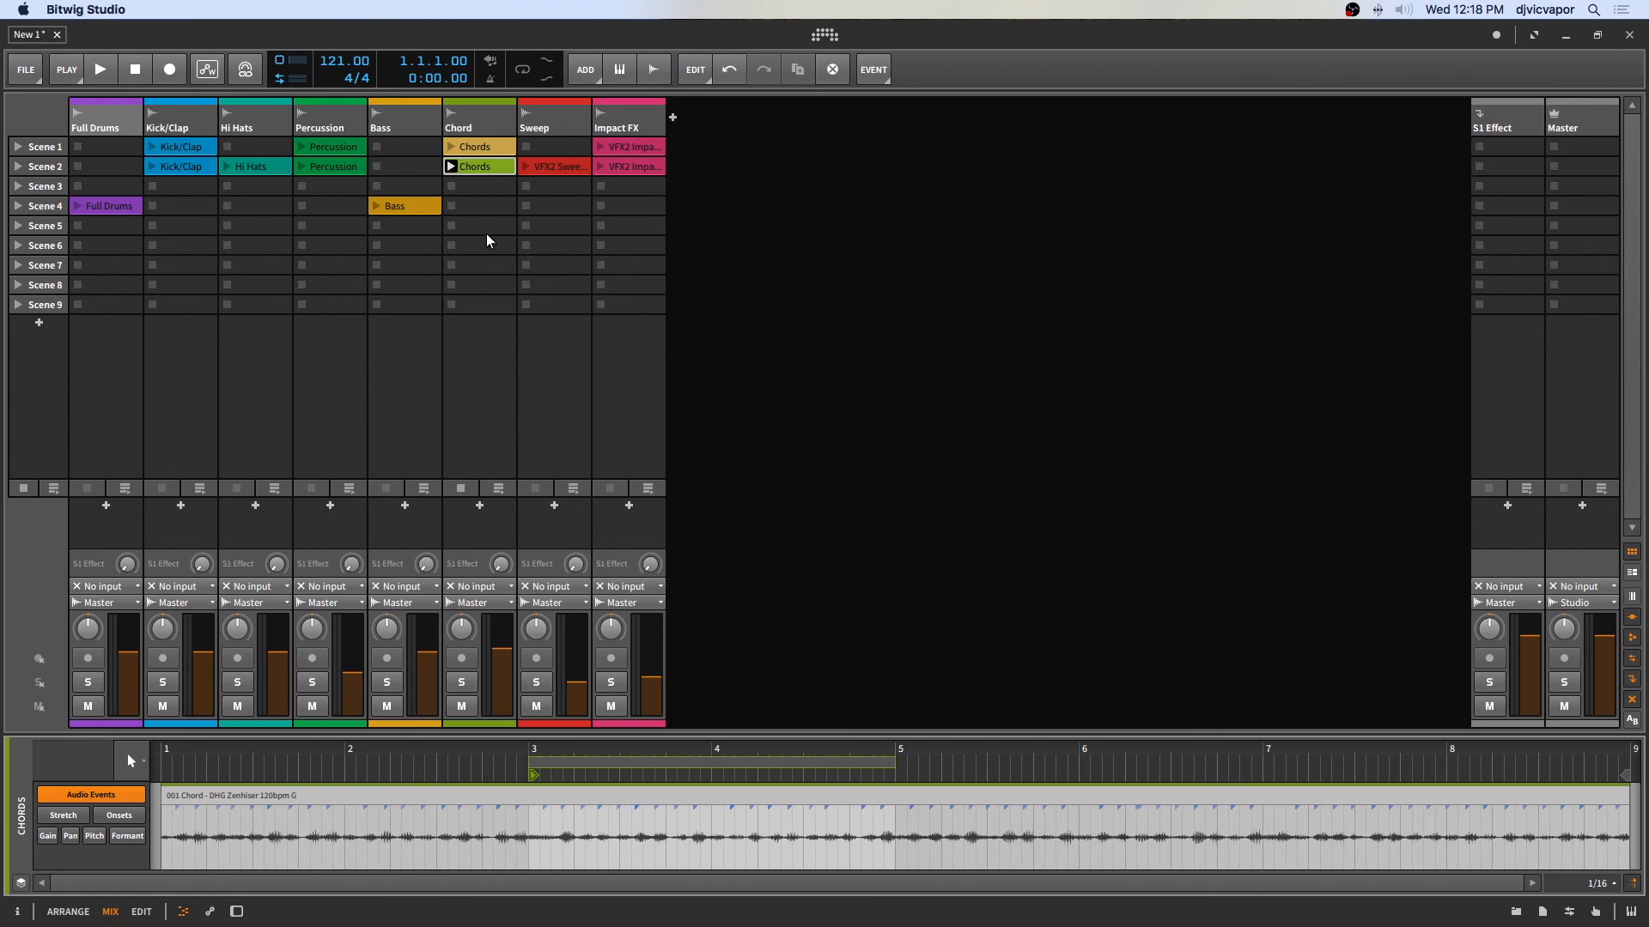
Step: Copy the Scene 2 Chords clip into Scenes 3 and 4, and move the Sweep clip to Scene 3 and the Impact FX clip to Scene 6
{"action": "left_click_drag", "start_coordinate": [472, 178], "coordinate": [475, 212]}
{"action": "left_click", "coordinate": [478, 187]}
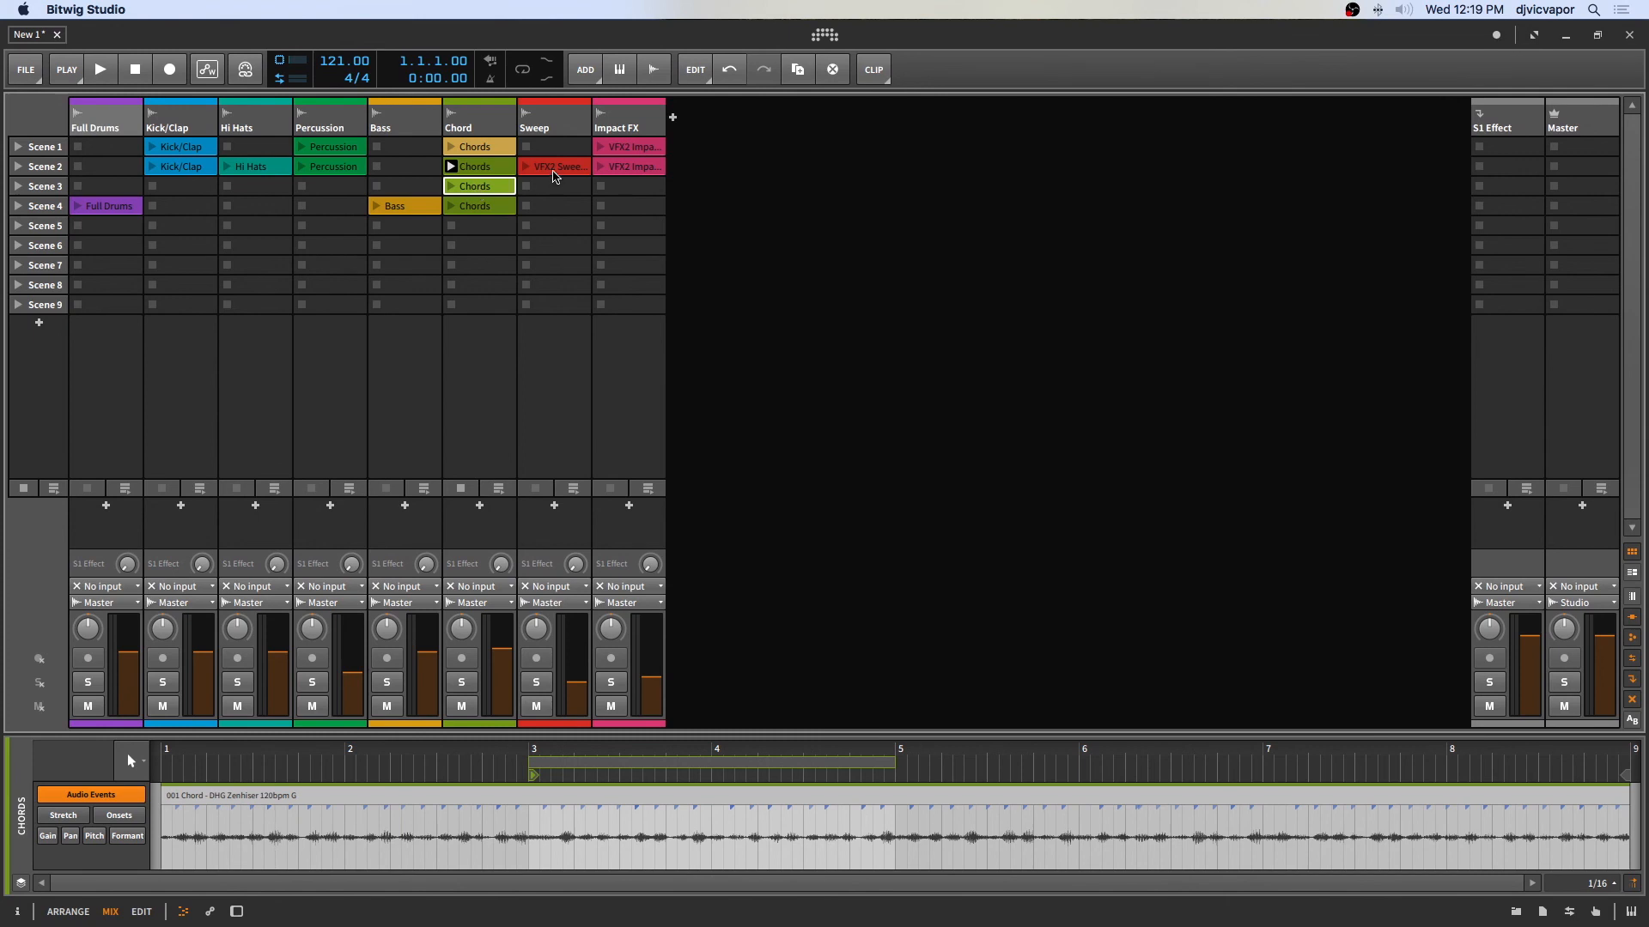
{"action": "left_click_drag", "start_coordinate": [555, 172], "coordinate": [623, 251]}
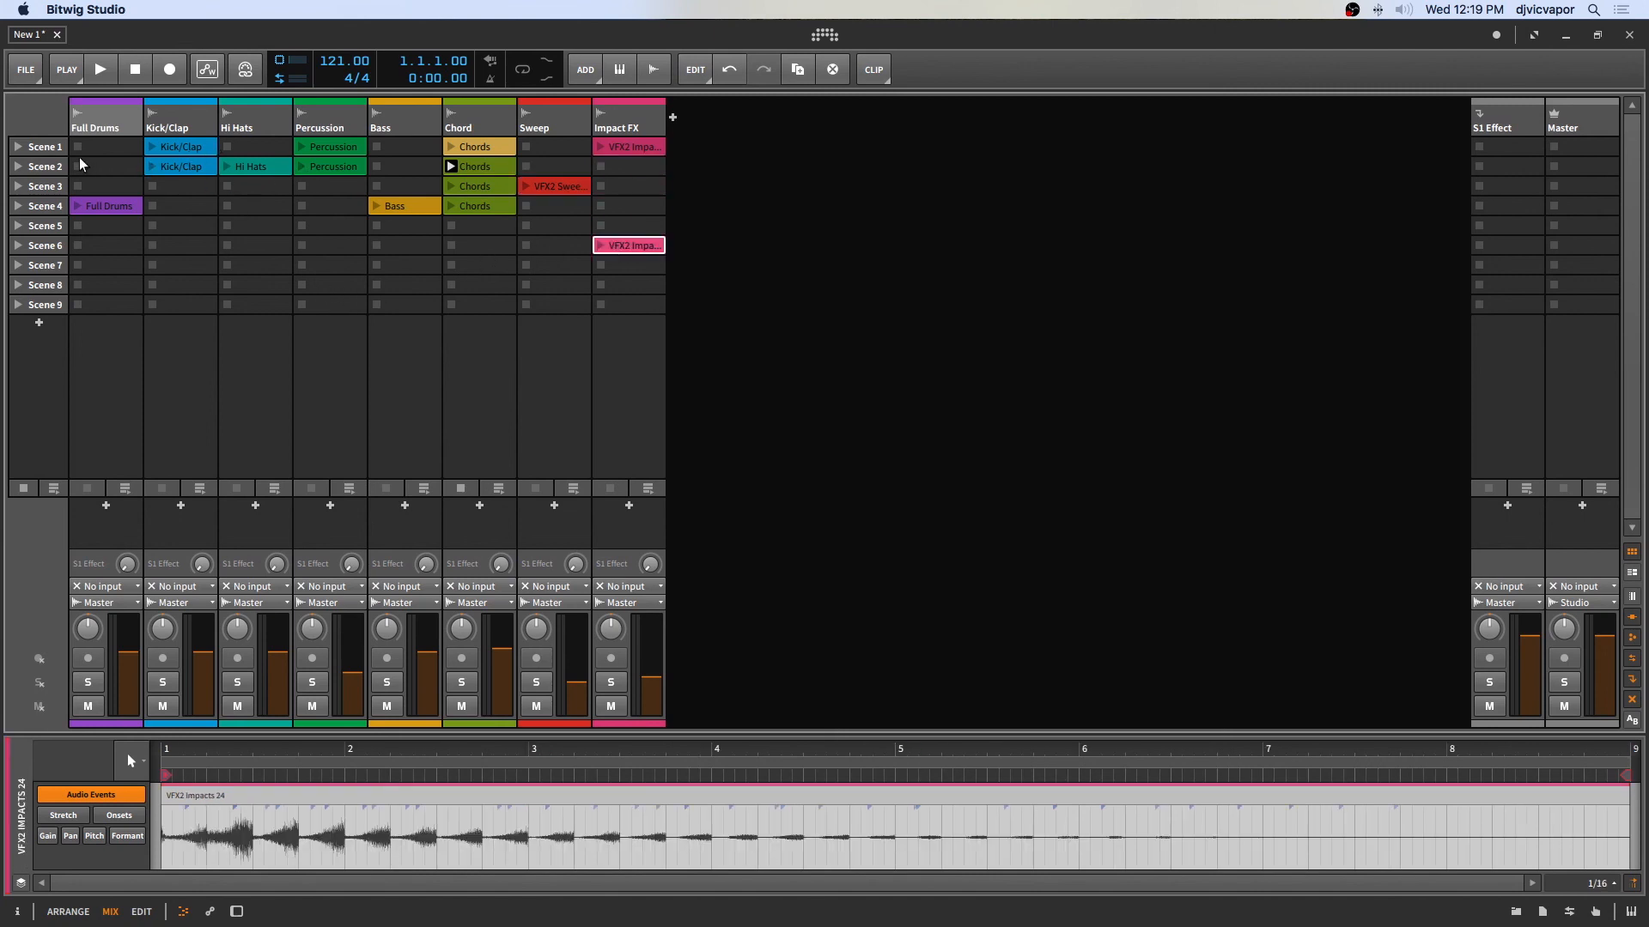
Step: Play Scene 1 followed by Scene 2 to hear the transition and stop playback
{"action": "left_click", "coordinate": [19, 149]}
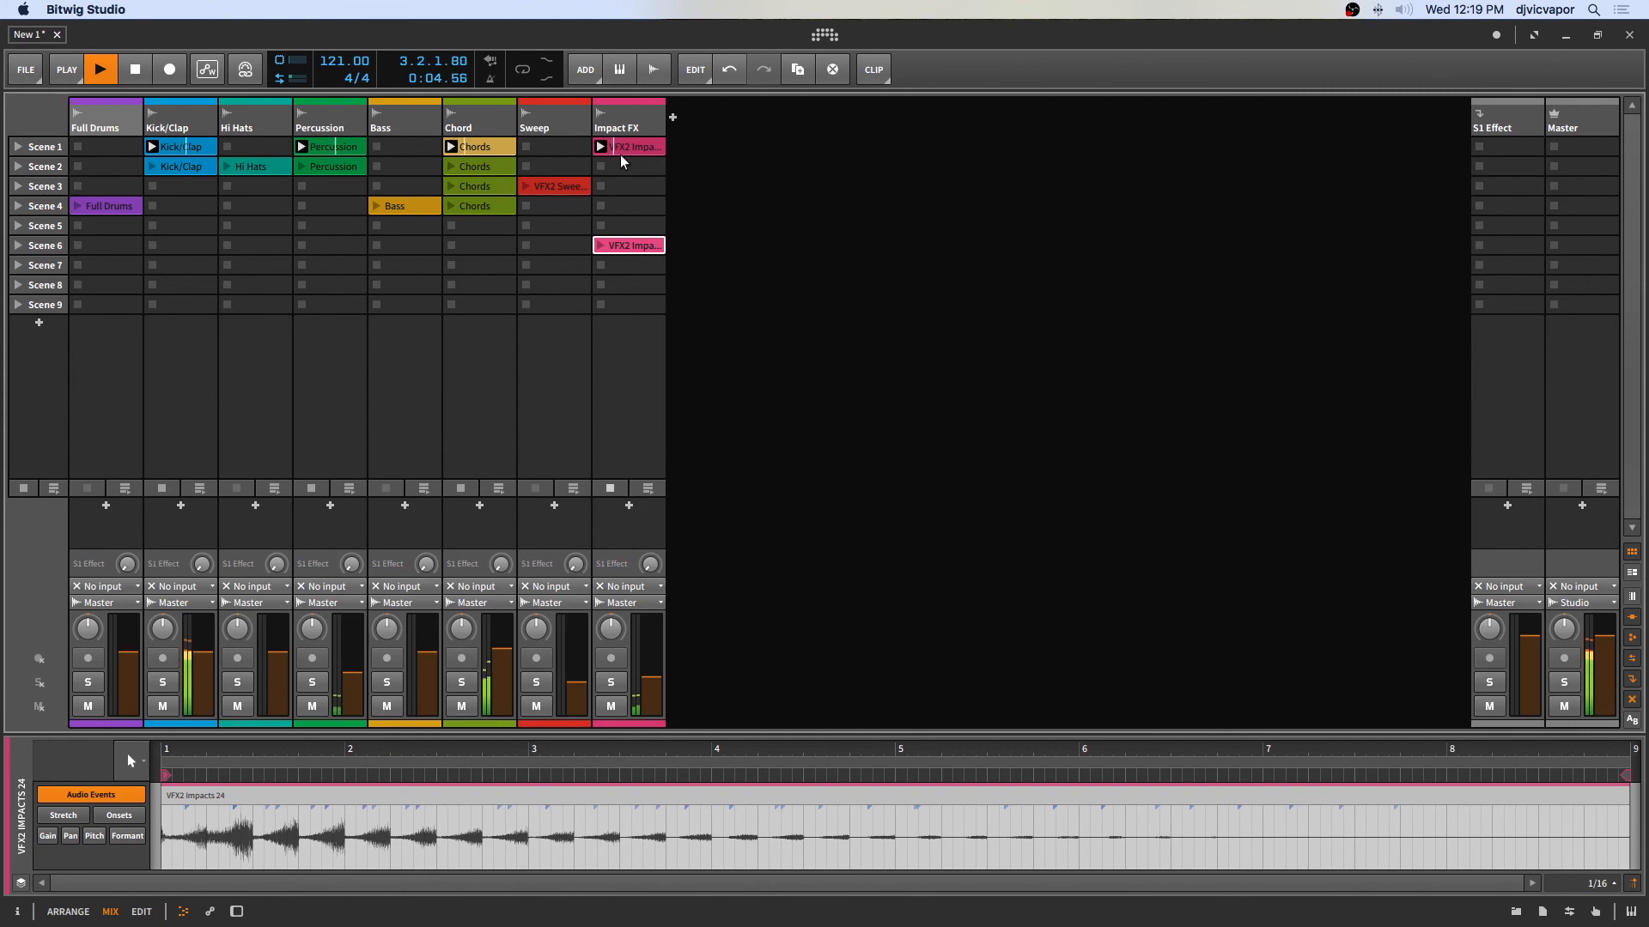
{"action": "left_click", "coordinate": [18, 169]}
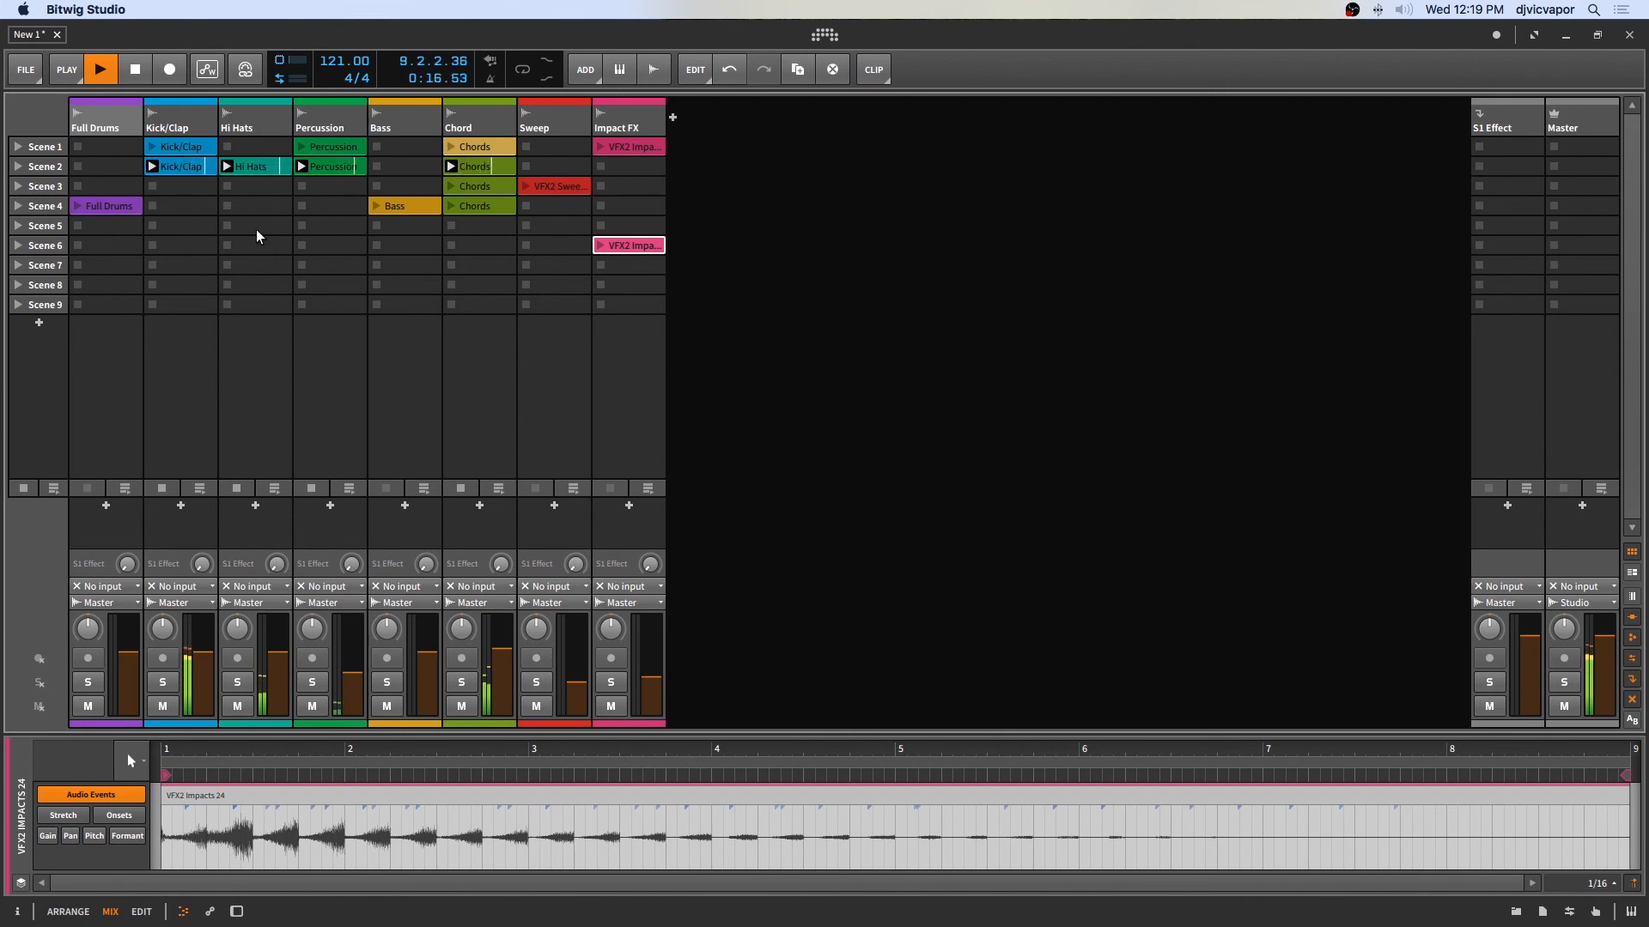
{"action": "left_click", "coordinate": [135, 71]}
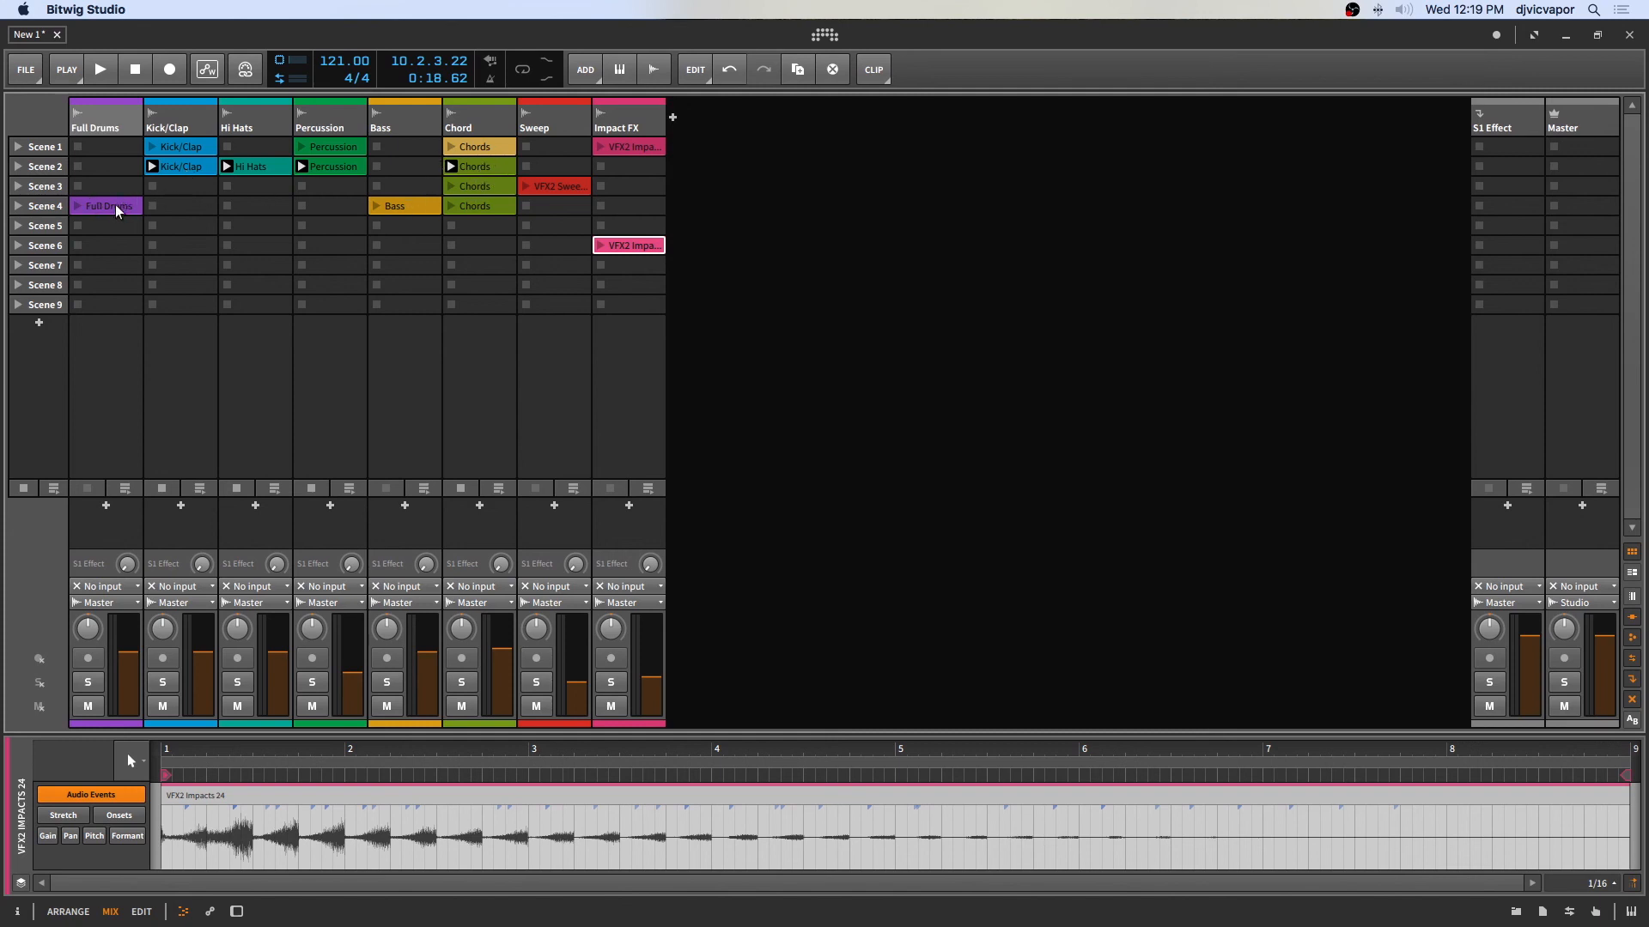
Step: Move the Full Drums and Bass clips up to Scene 3 and extend the Scene 3 Chords loop to all eight bars, starting at bar 1
{"action": "left_click_drag", "start_coordinate": [118, 211], "coordinate": [117, 191]}
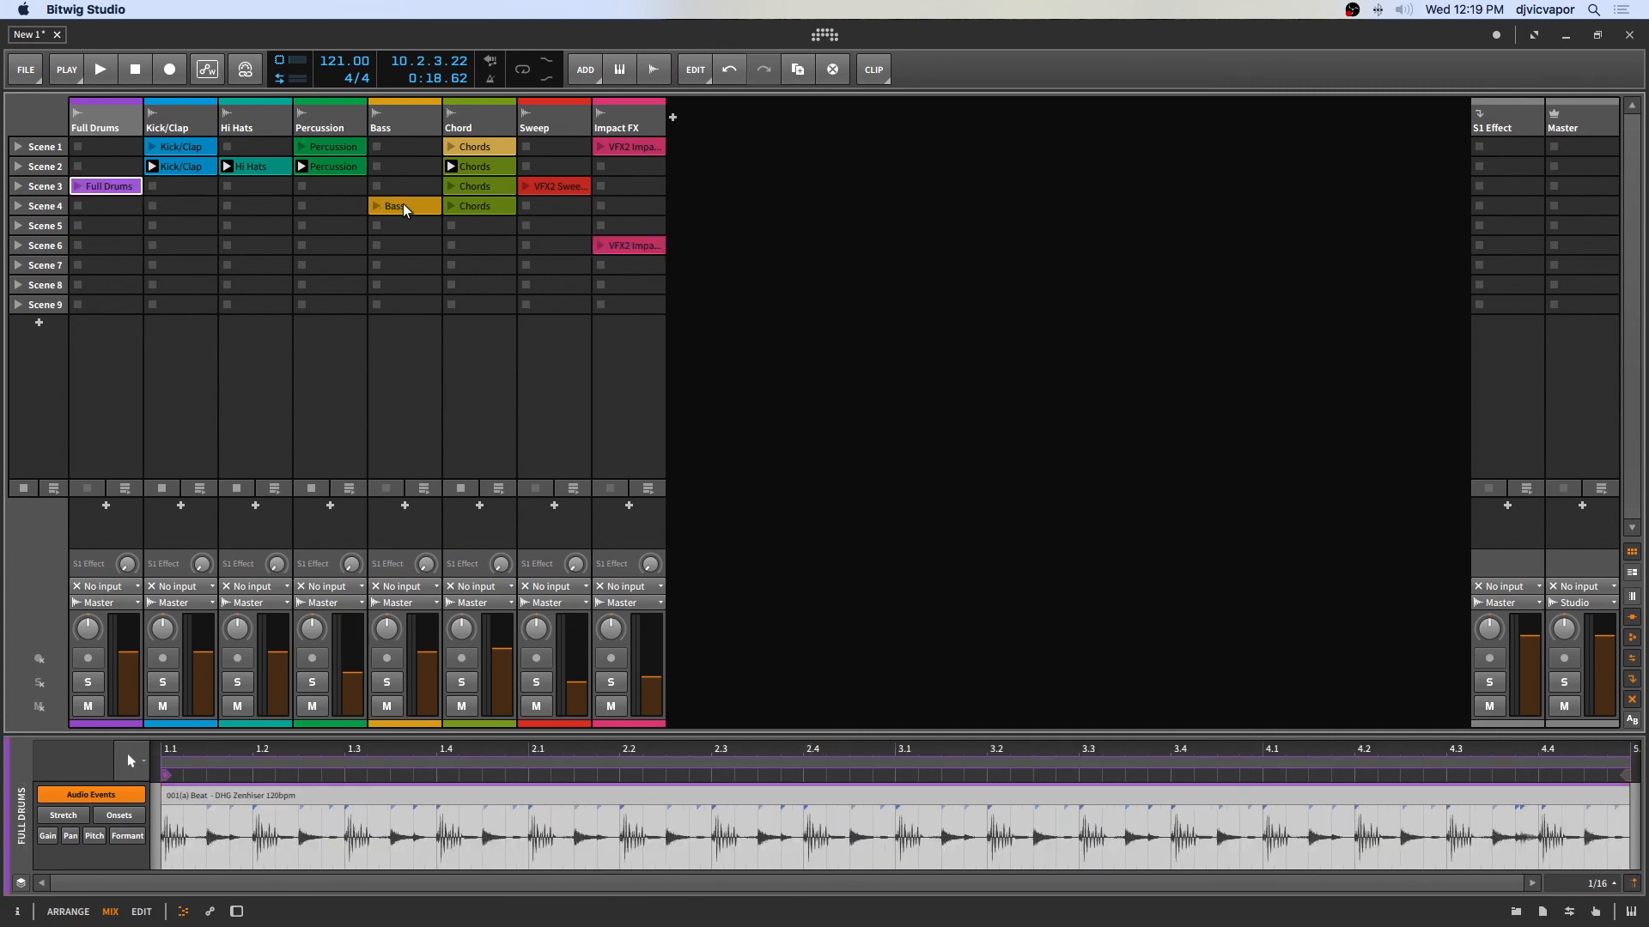
{"action": "left_click_drag", "start_coordinate": [405, 210], "coordinate": [404, 188]}
{"action": "left_click", "coordinate": [473, 191]}
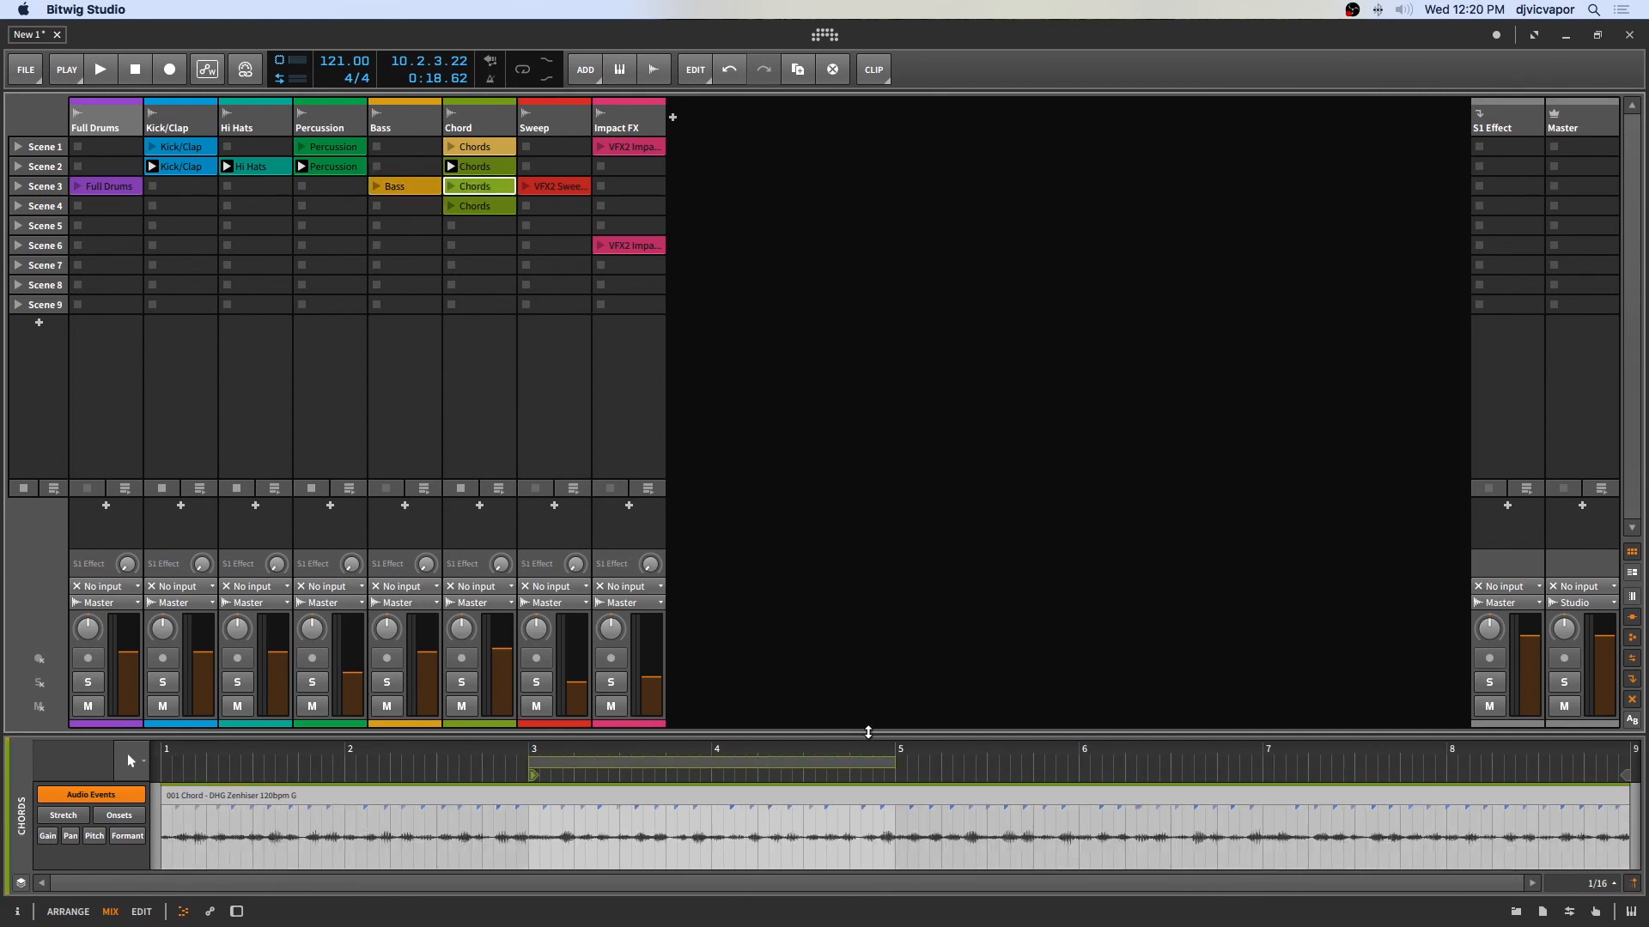
{"action": "left_click_drag", "start_coordinate": [530, 770], "coordinate": [159, 772]}
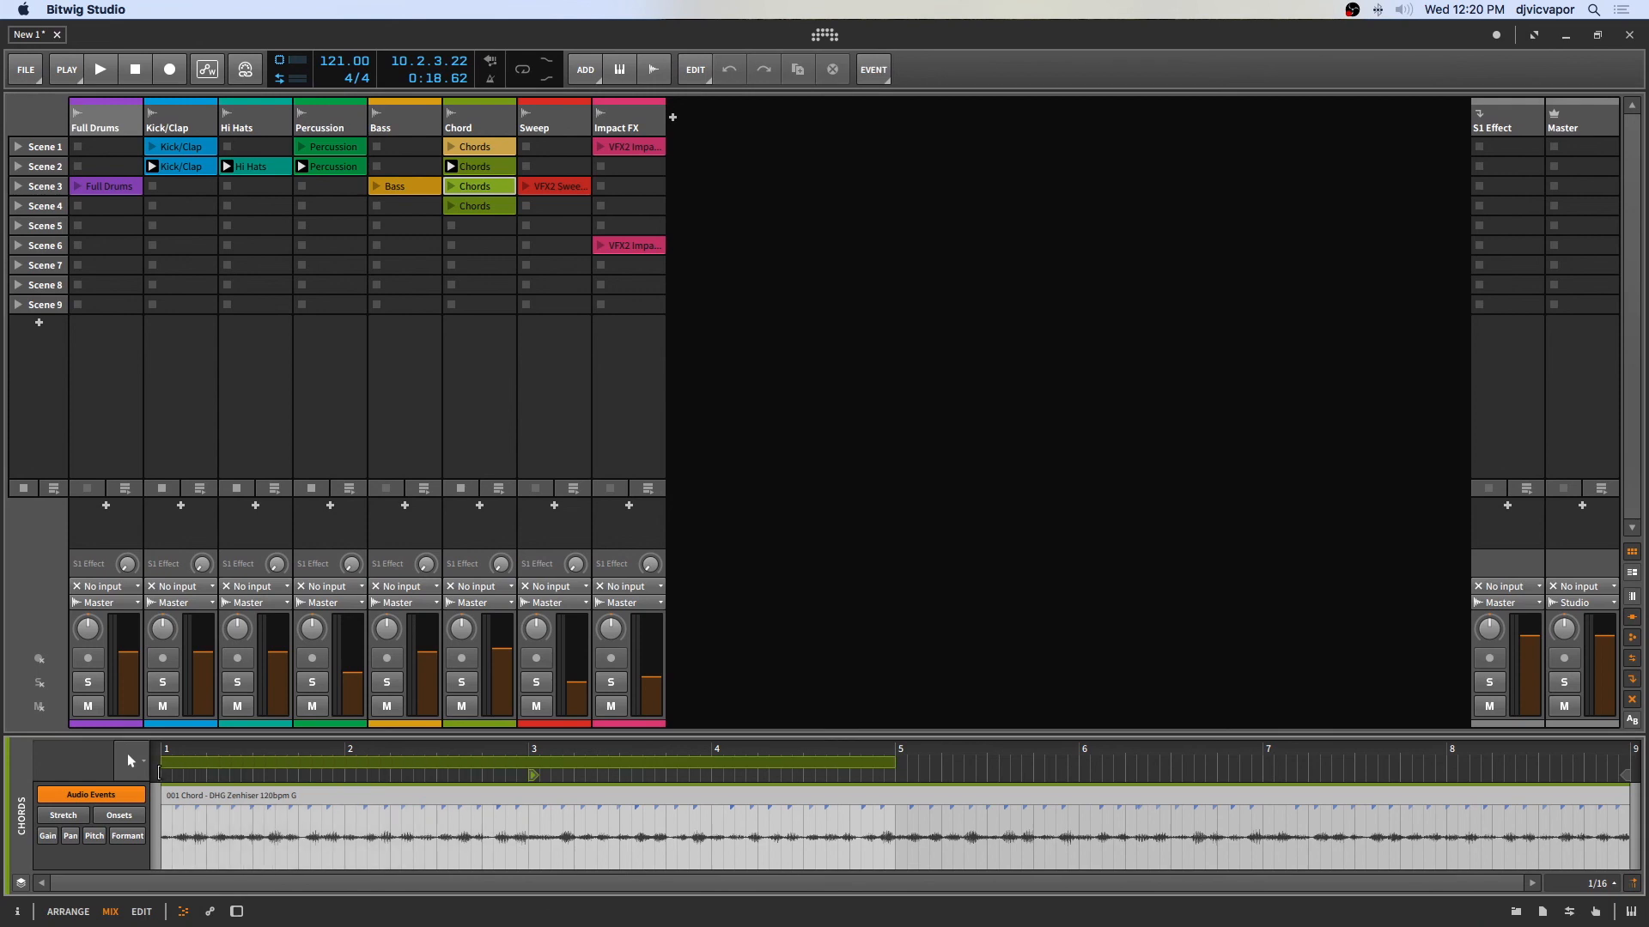
{"action": "left_click_drag", "start_coordinate": [896, 762], "coordinate": [1629, 799]}
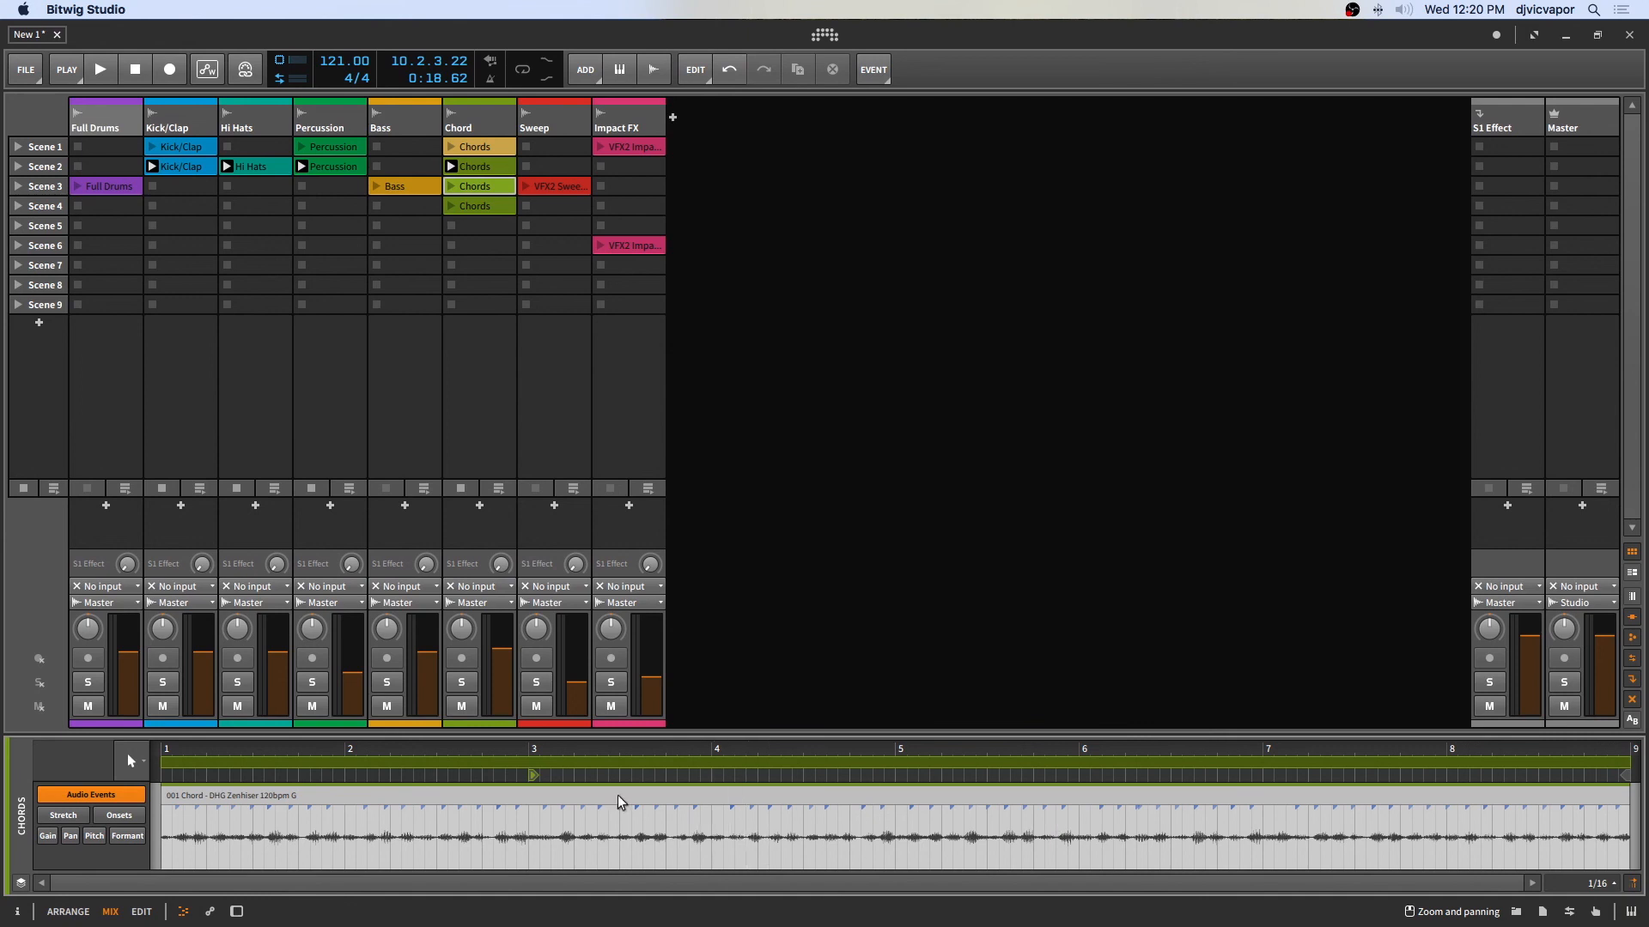
{"action": "left_click_drag", "start_coordinate": [533, 776], "coordinate": [165, 795]}
Step: Rename the Scene 1 Chords clip "2 bar loop" and the Scene 2 Chords clip "2 bar loop 2"
{"action": "left_click", "coordinate": [475, 148]}
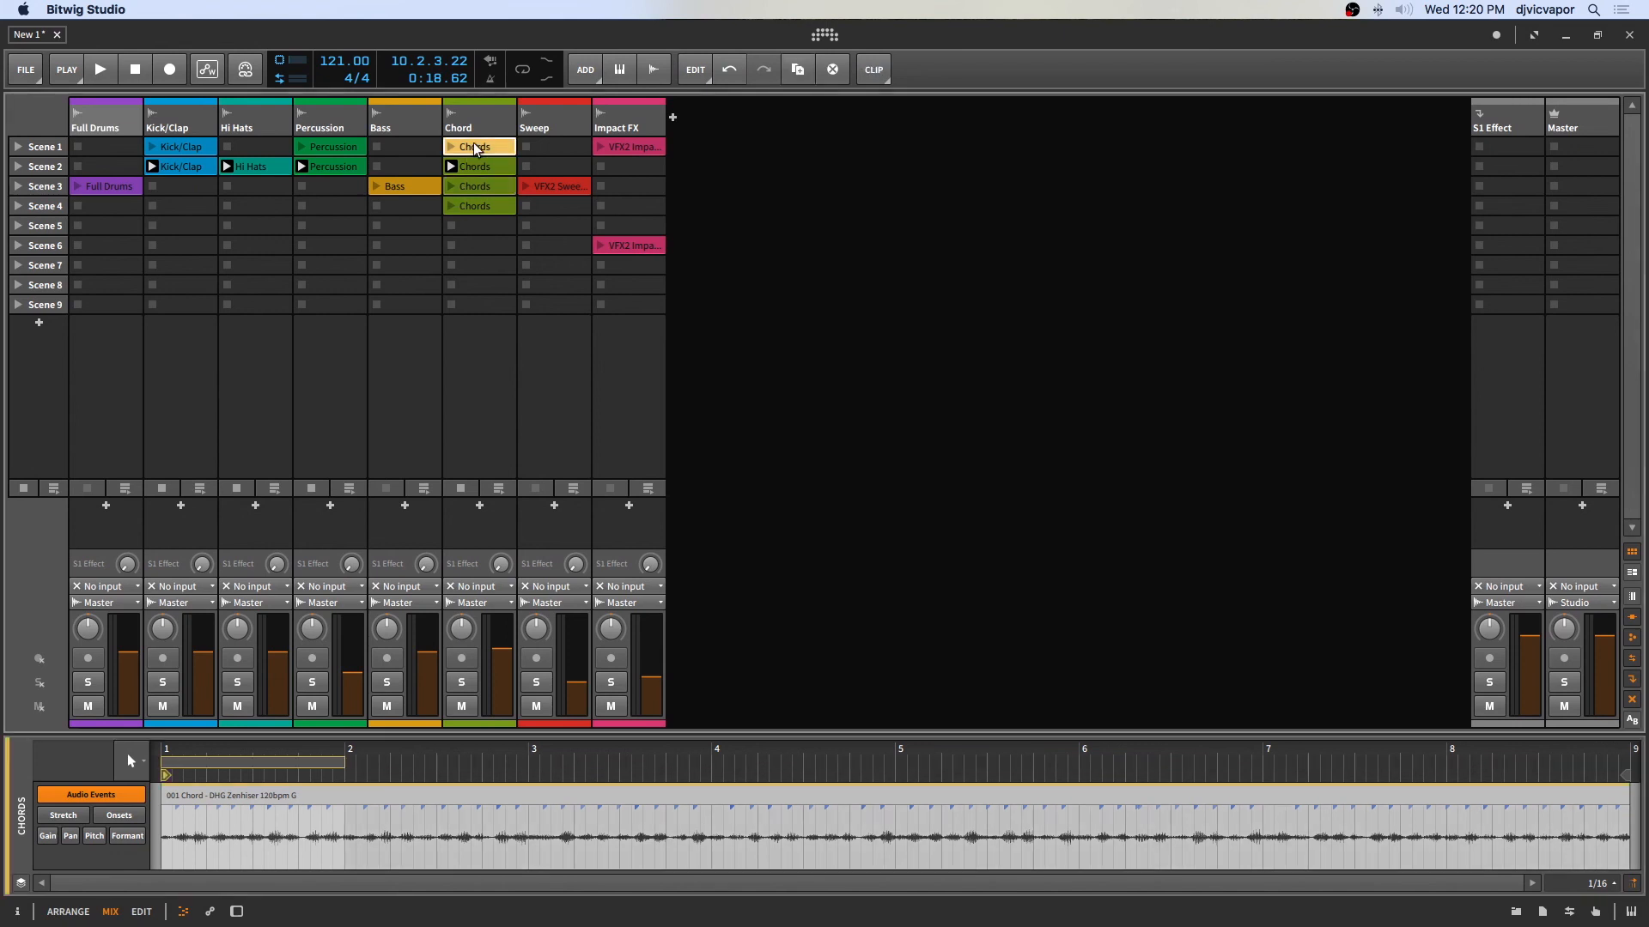
{"action": "double_click", "coordinate": [475, 148]}
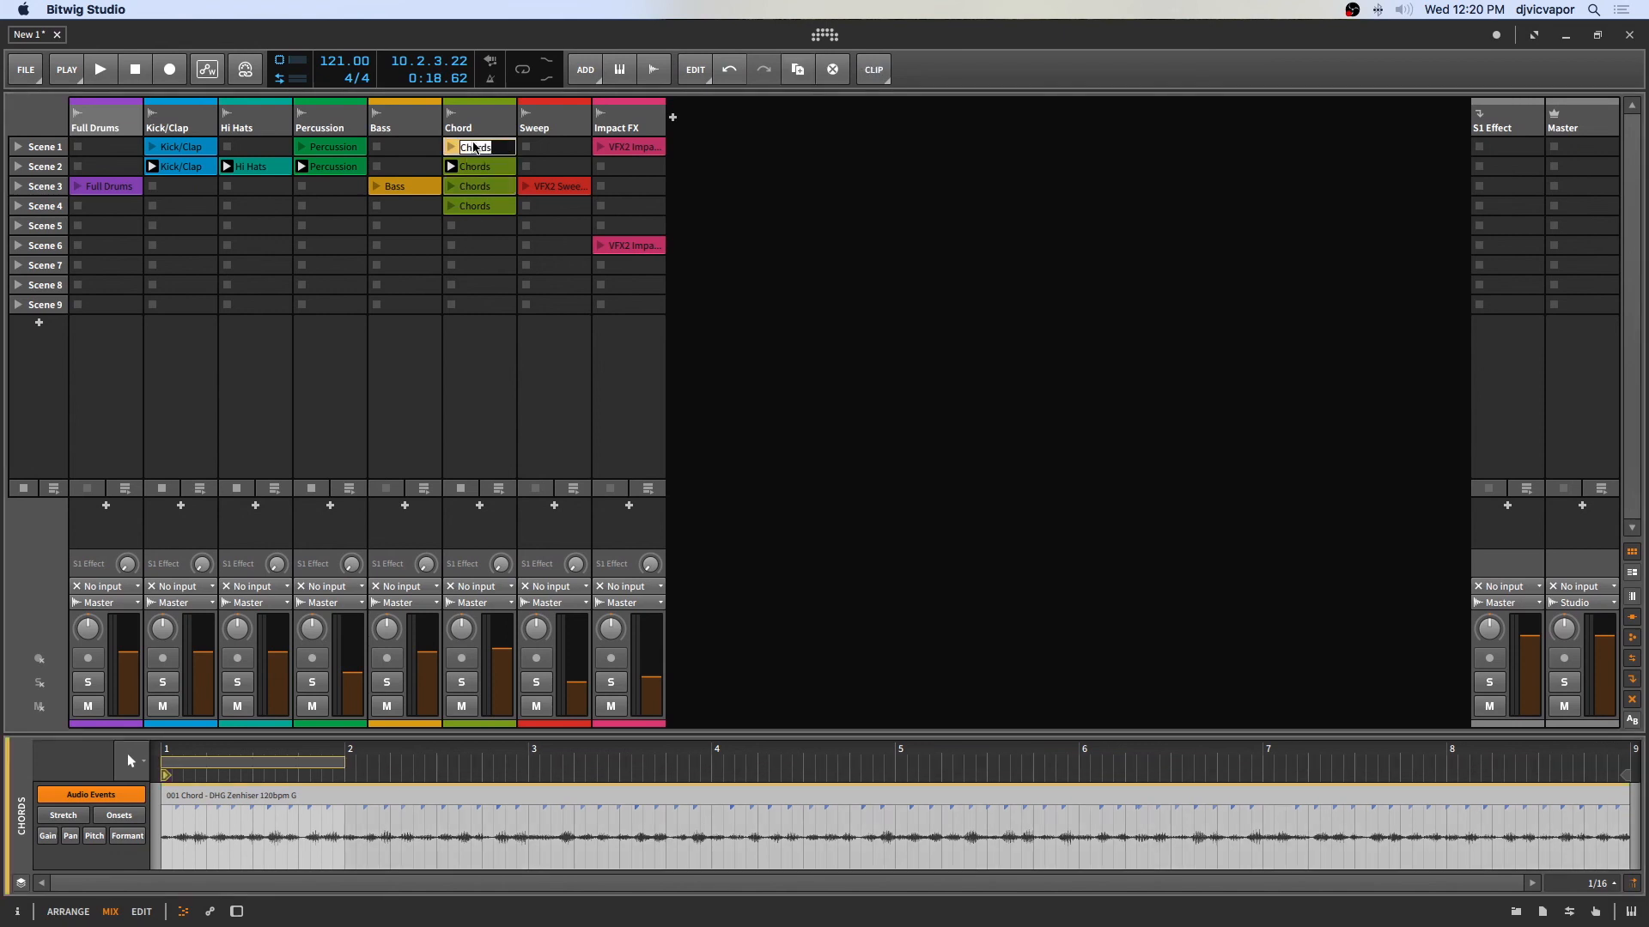
{"action": "type", "text": "2 bar loop"}
{"action": "key", "text": "Return"}
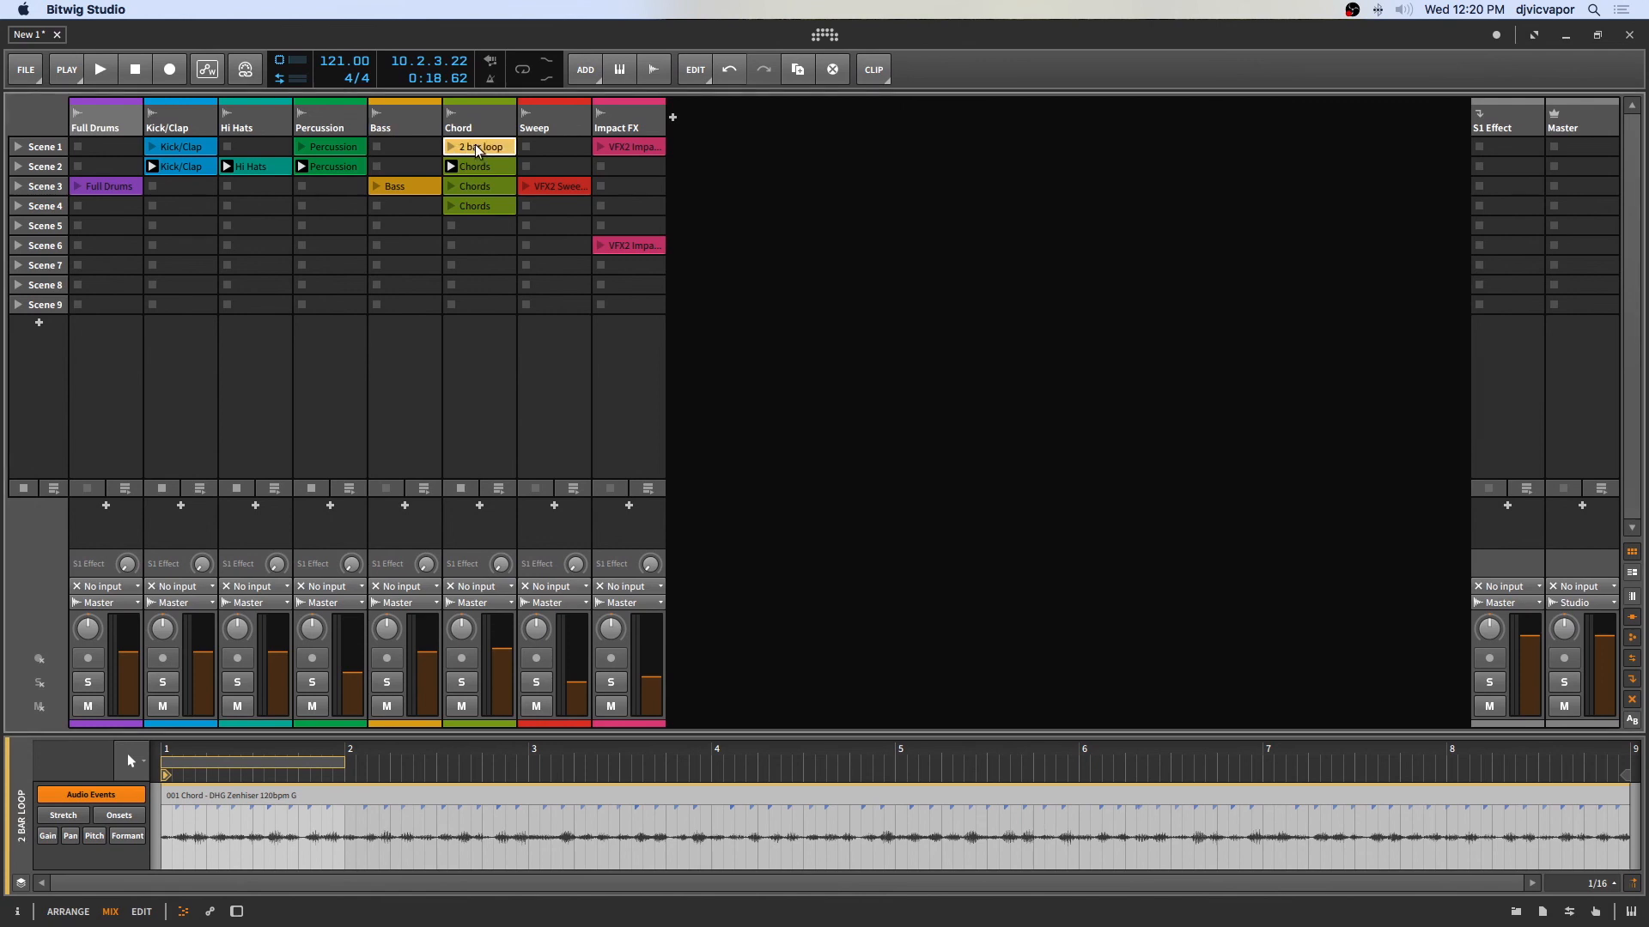
{"action": "left_click", "coordinate": [480, 169]}
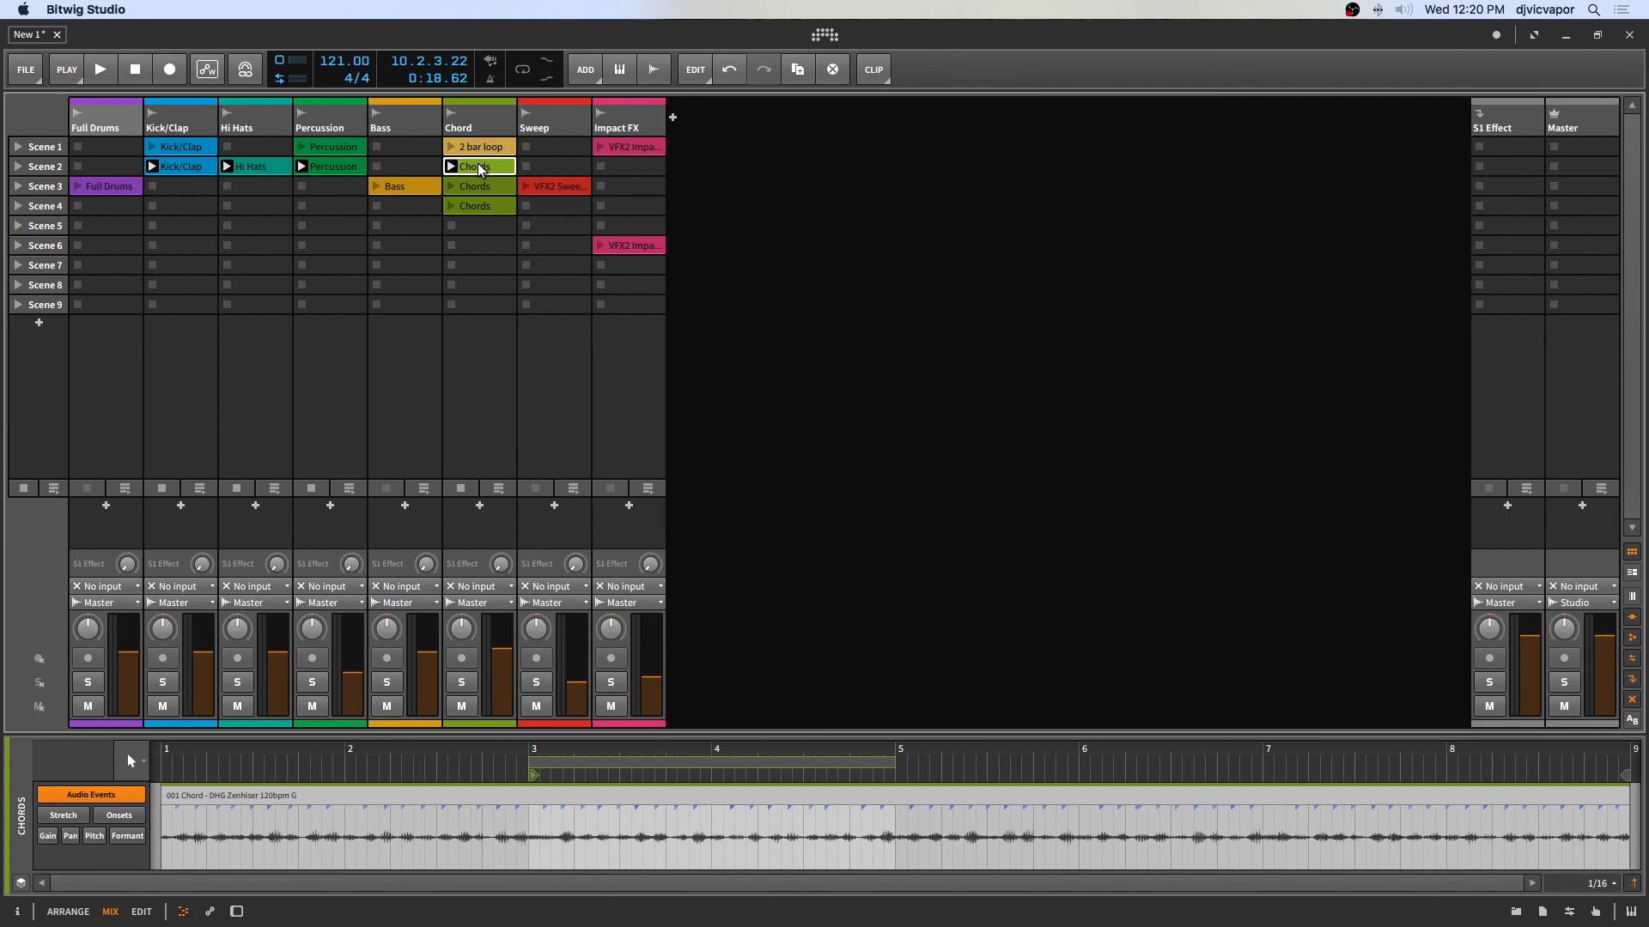
{"action": "double_click", "coordinate": [479, 167]}
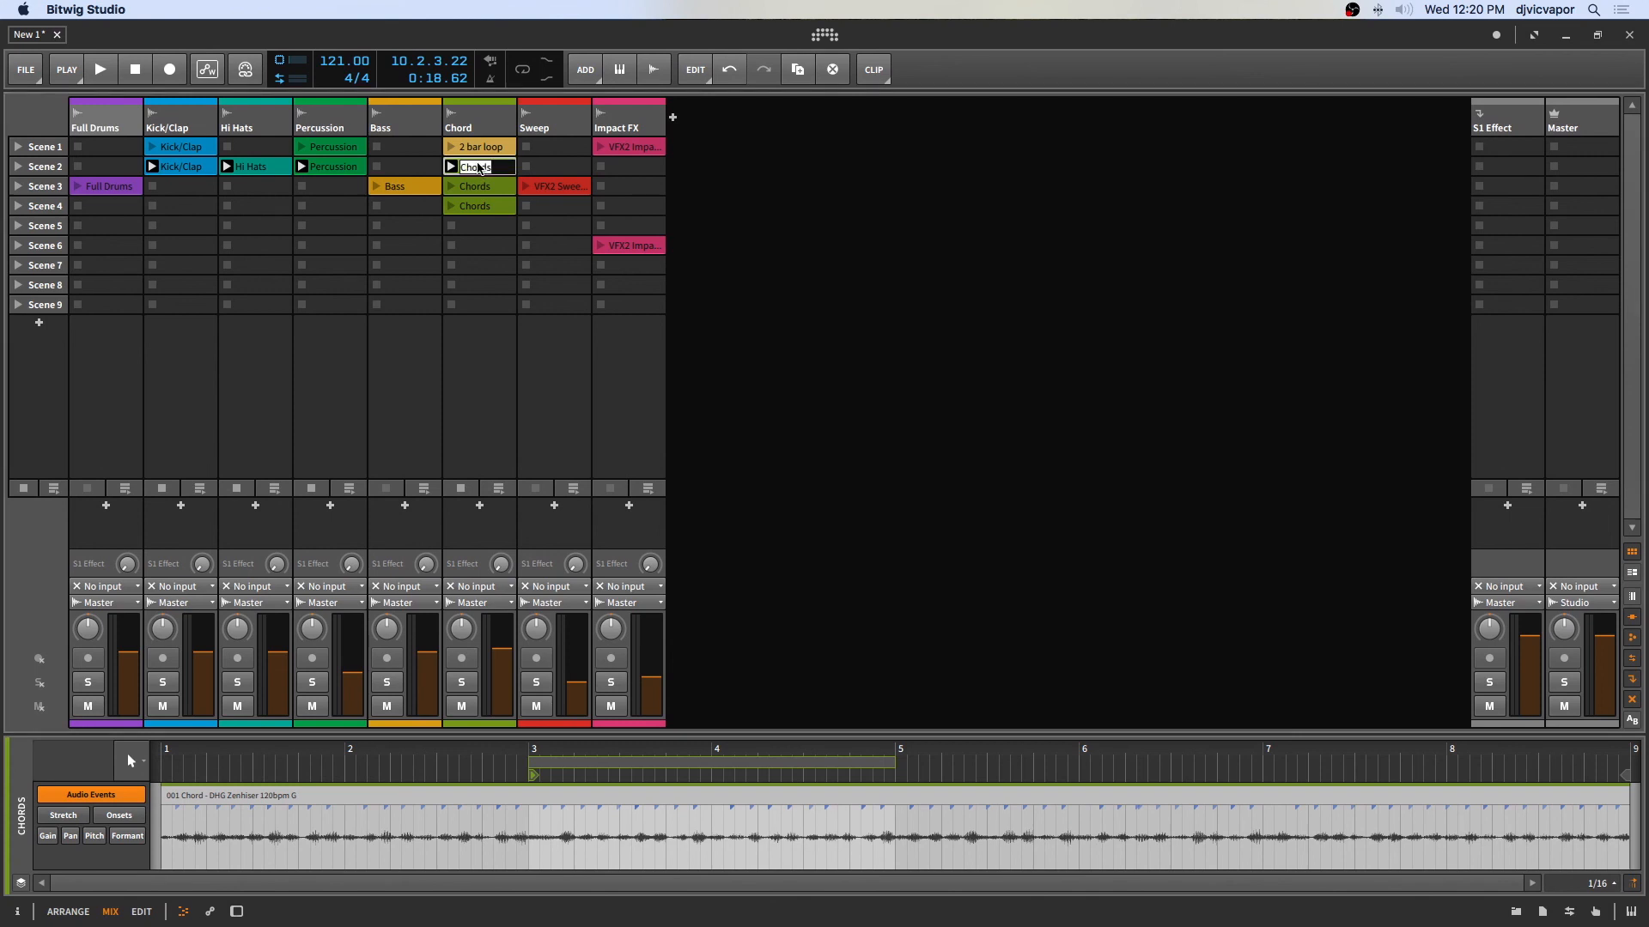
{"action": "type", "text": "2"}
{"action": "type", "text": "bar loop 2"}
{"action": "key", "text": "Return"}
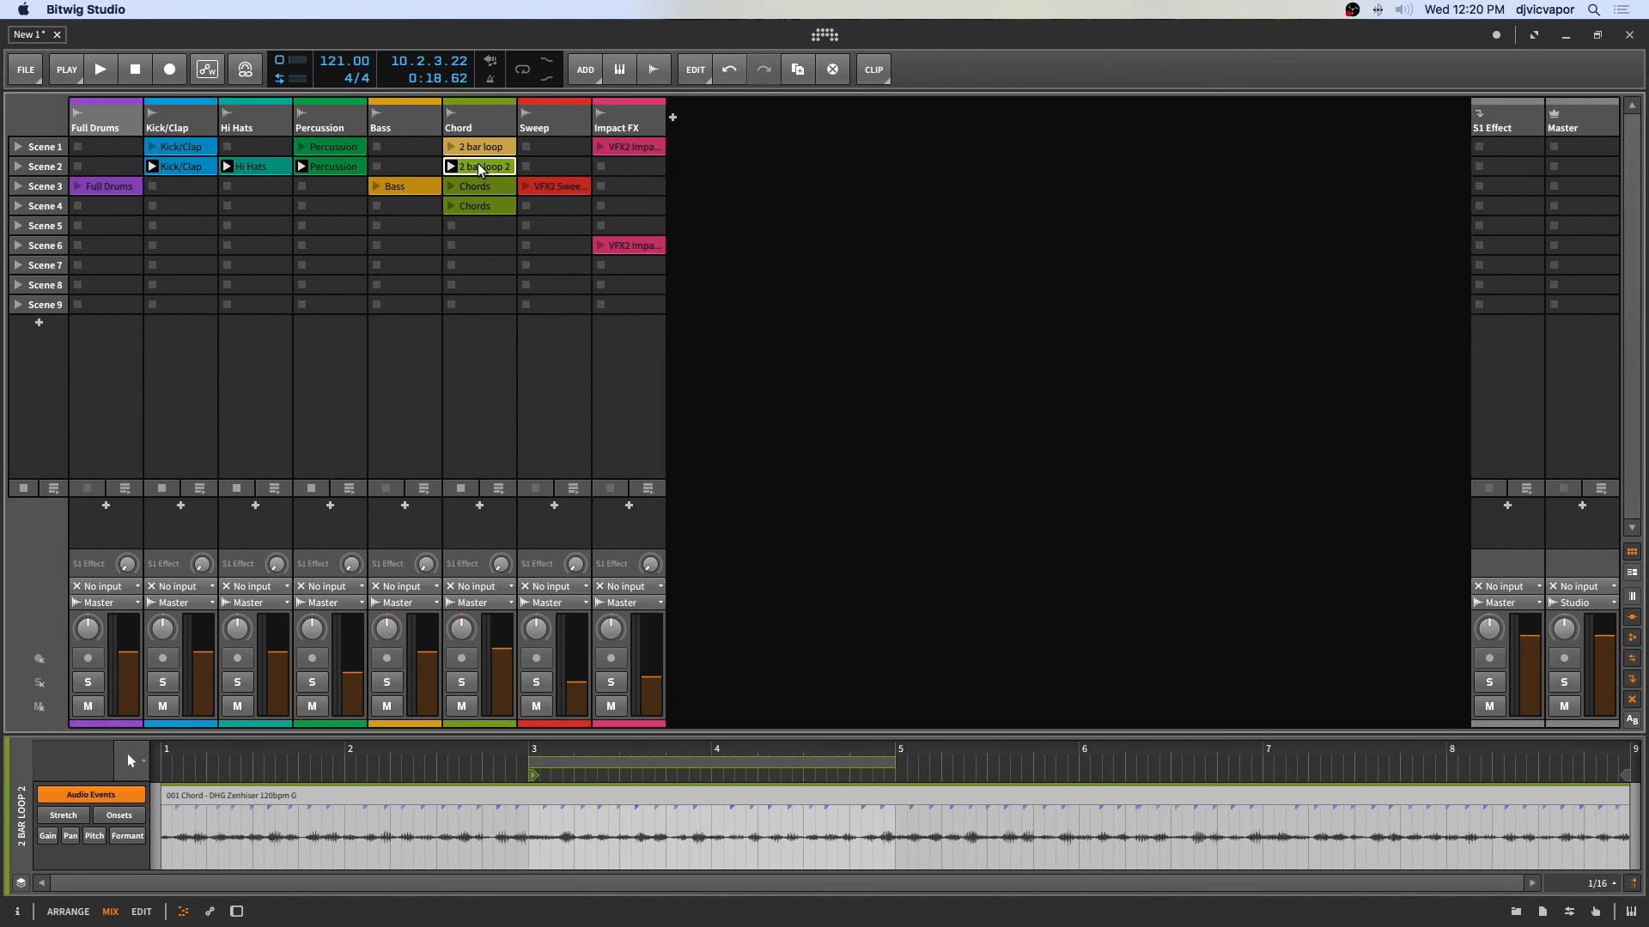
Step: Rename the Scene 3 Chords clip "Full Loop"
{"action": "left_click", "coordinate": [494, 187]}
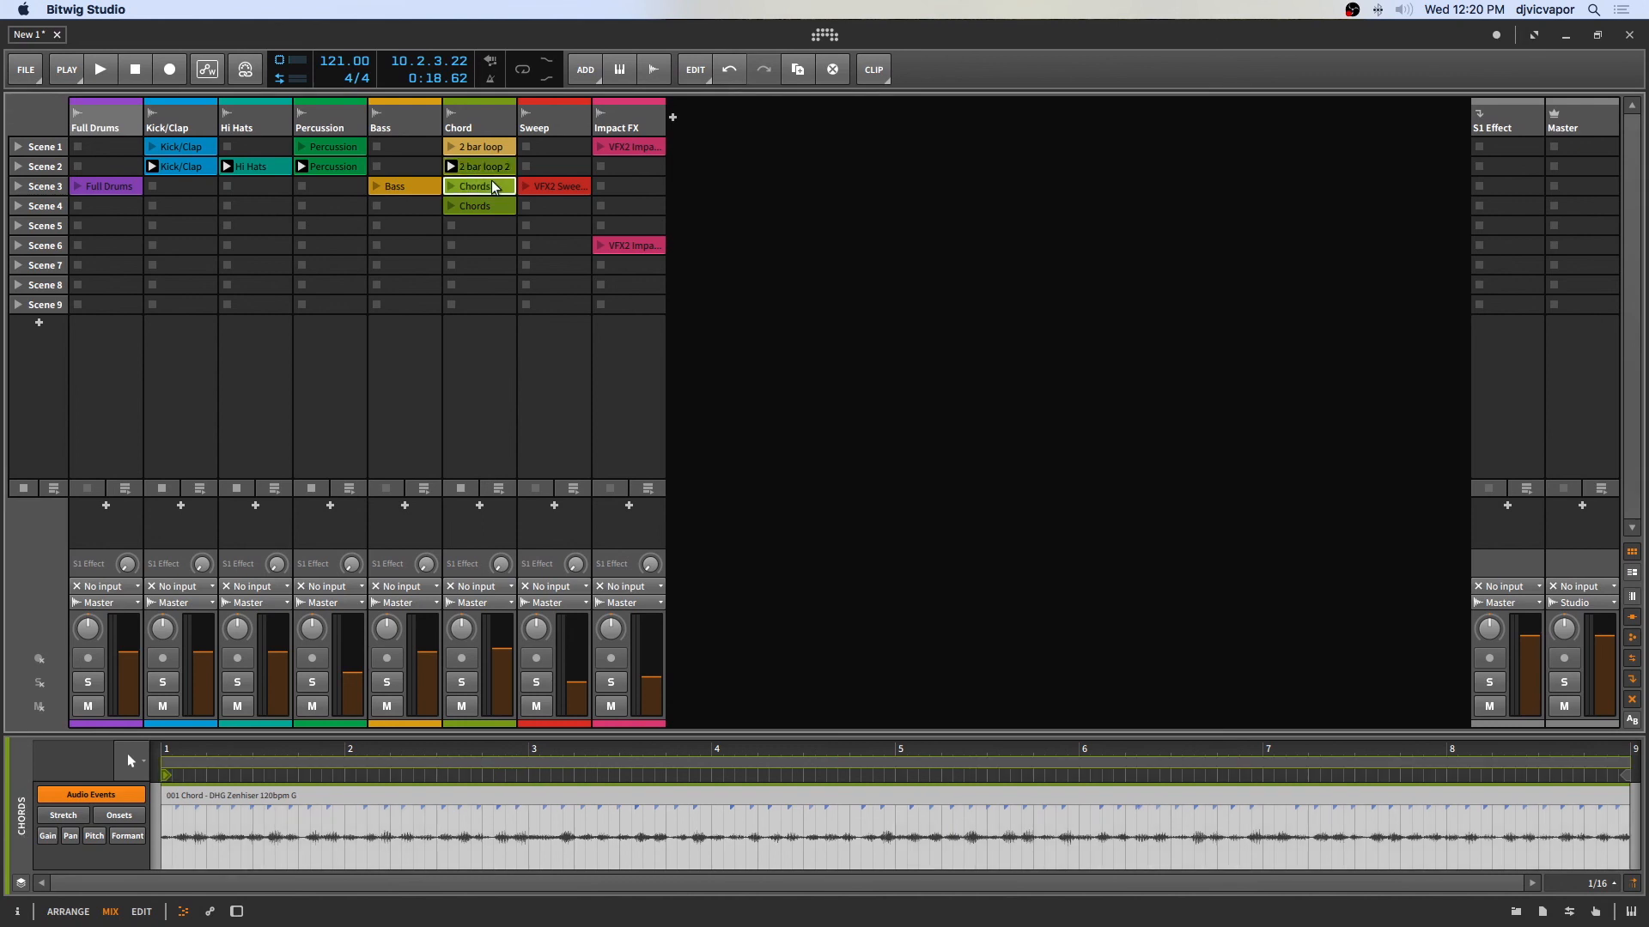
{"action": "key", "text": "super+r"}
{"action": "type", "text": "Fu"}
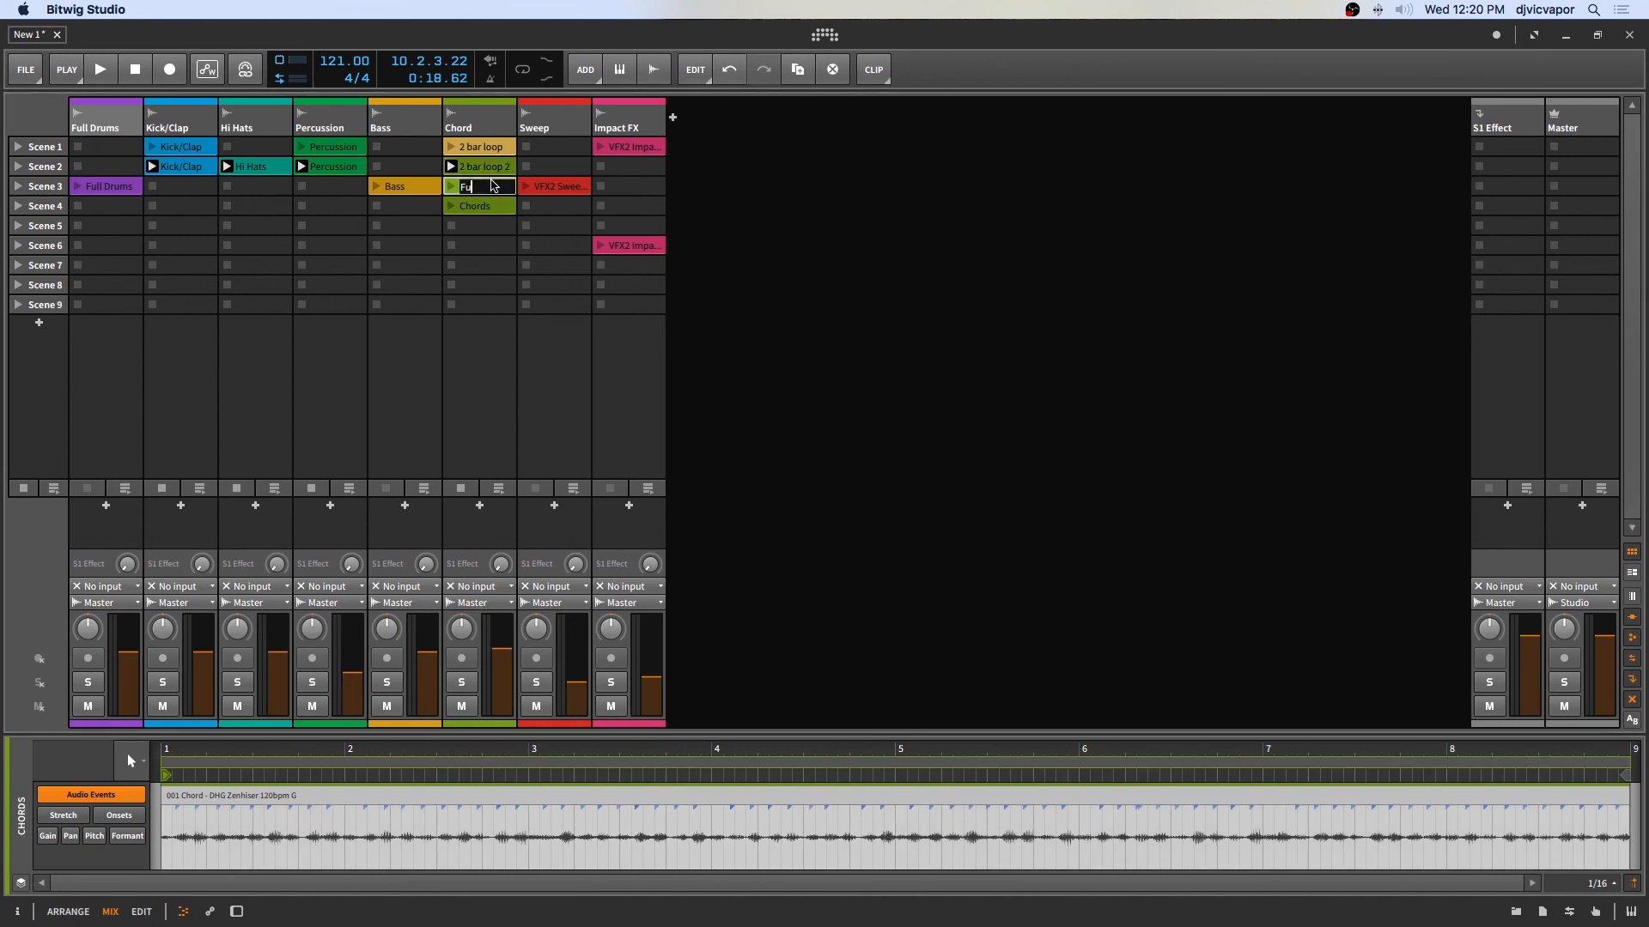
{"action": "type", "text": "ll Loop"}
{"action": "key", "text": "Return"}
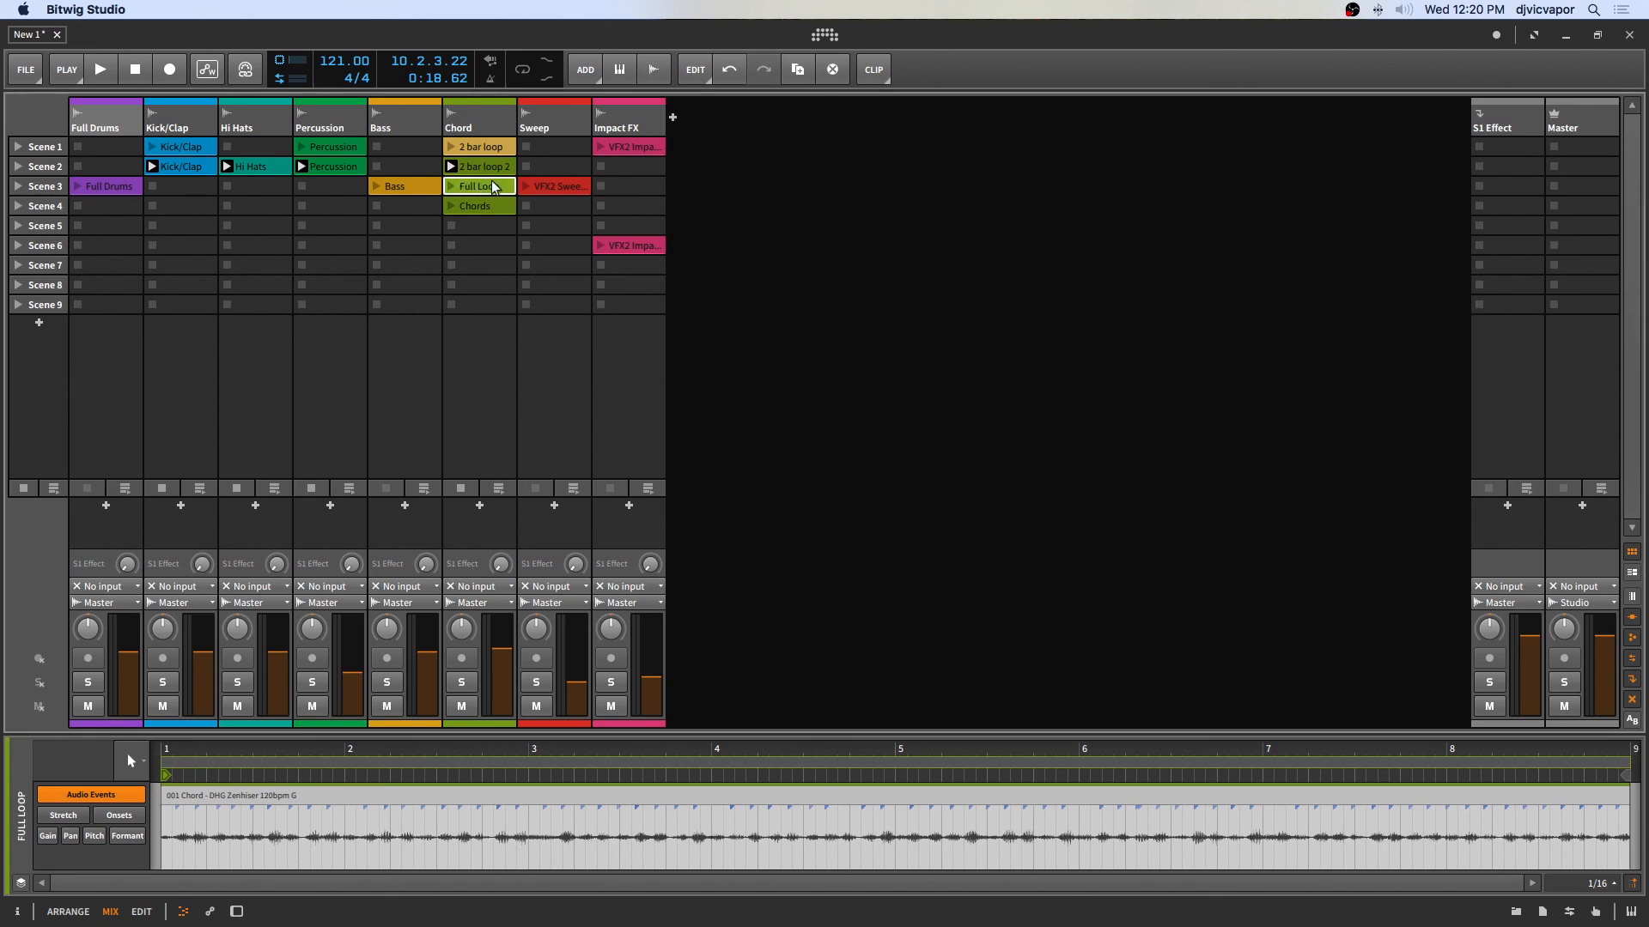
Step: Delete the Chords clip from Scene 4 and move the Impact FX clip from Scene 6 up to Scene 3
{"action": "left_click", "coordinate": [489, 207]}
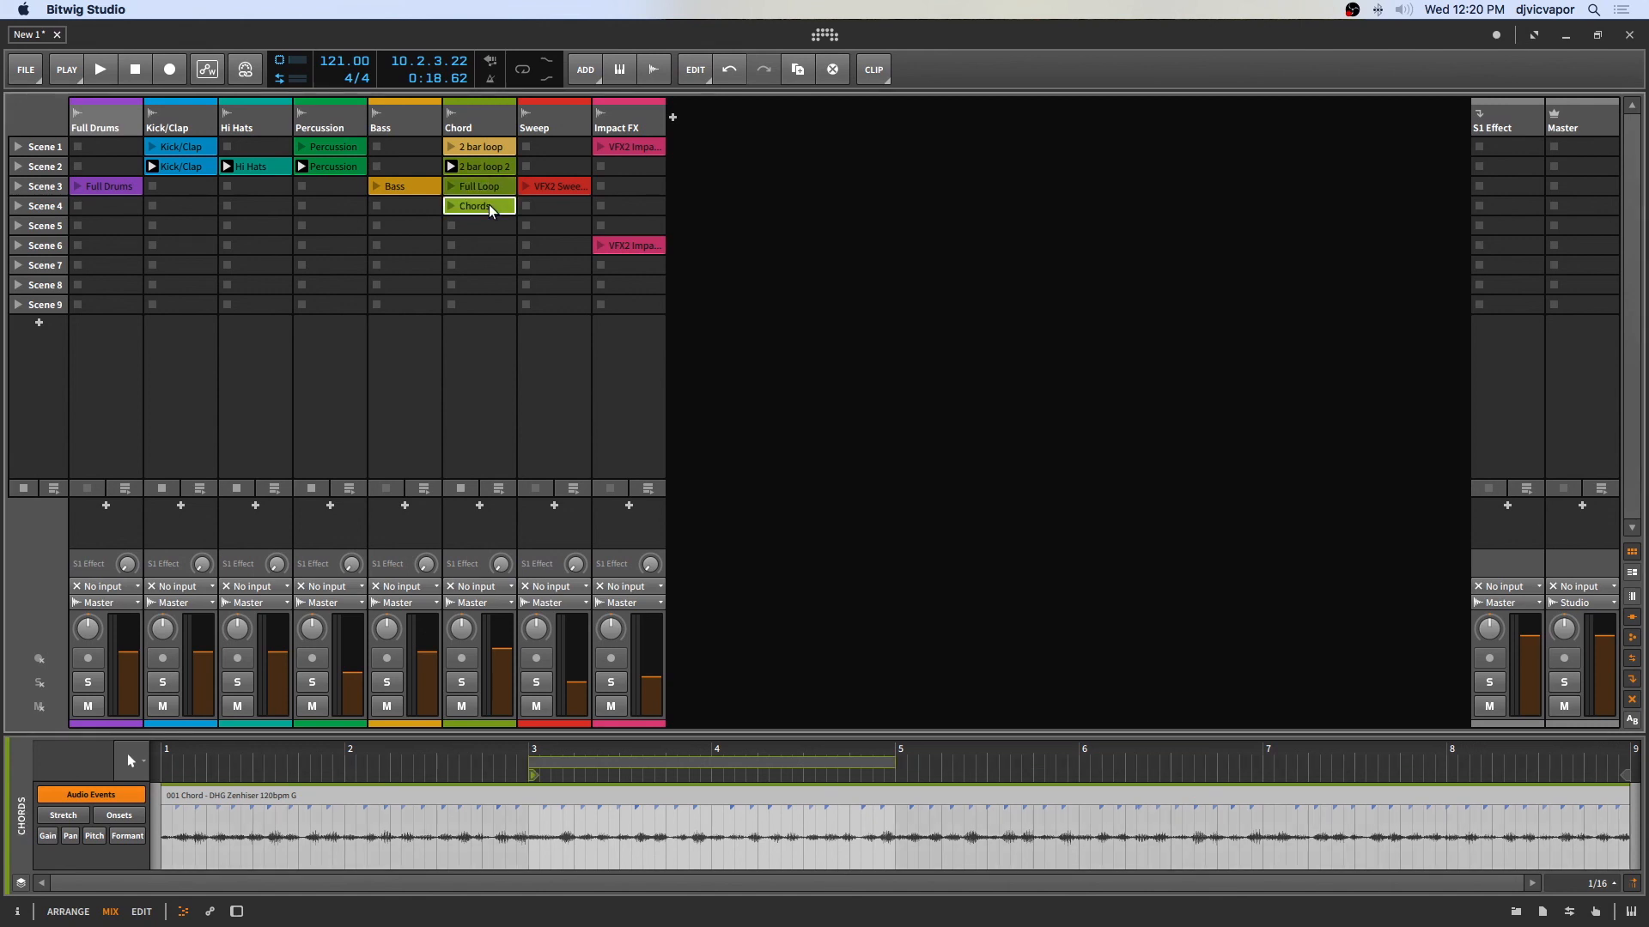
{"action": "key", "text": "Delete"}
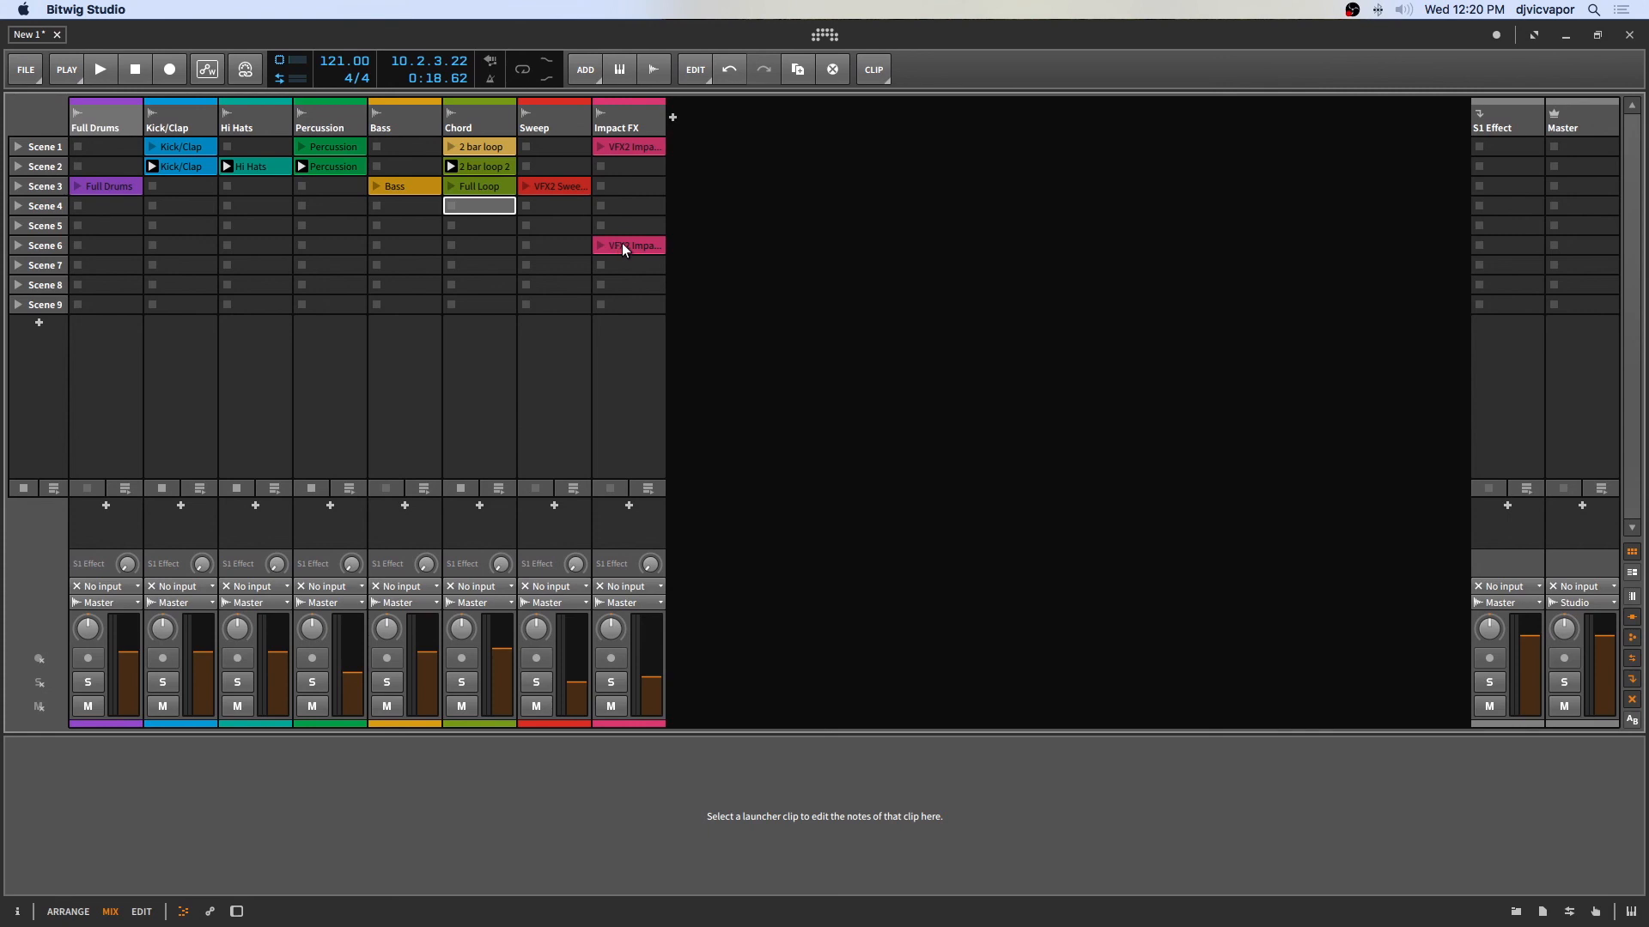
{"action": "left_click_drag", "start_coordinate": [625, 247], "coordinate": [624, 190]}
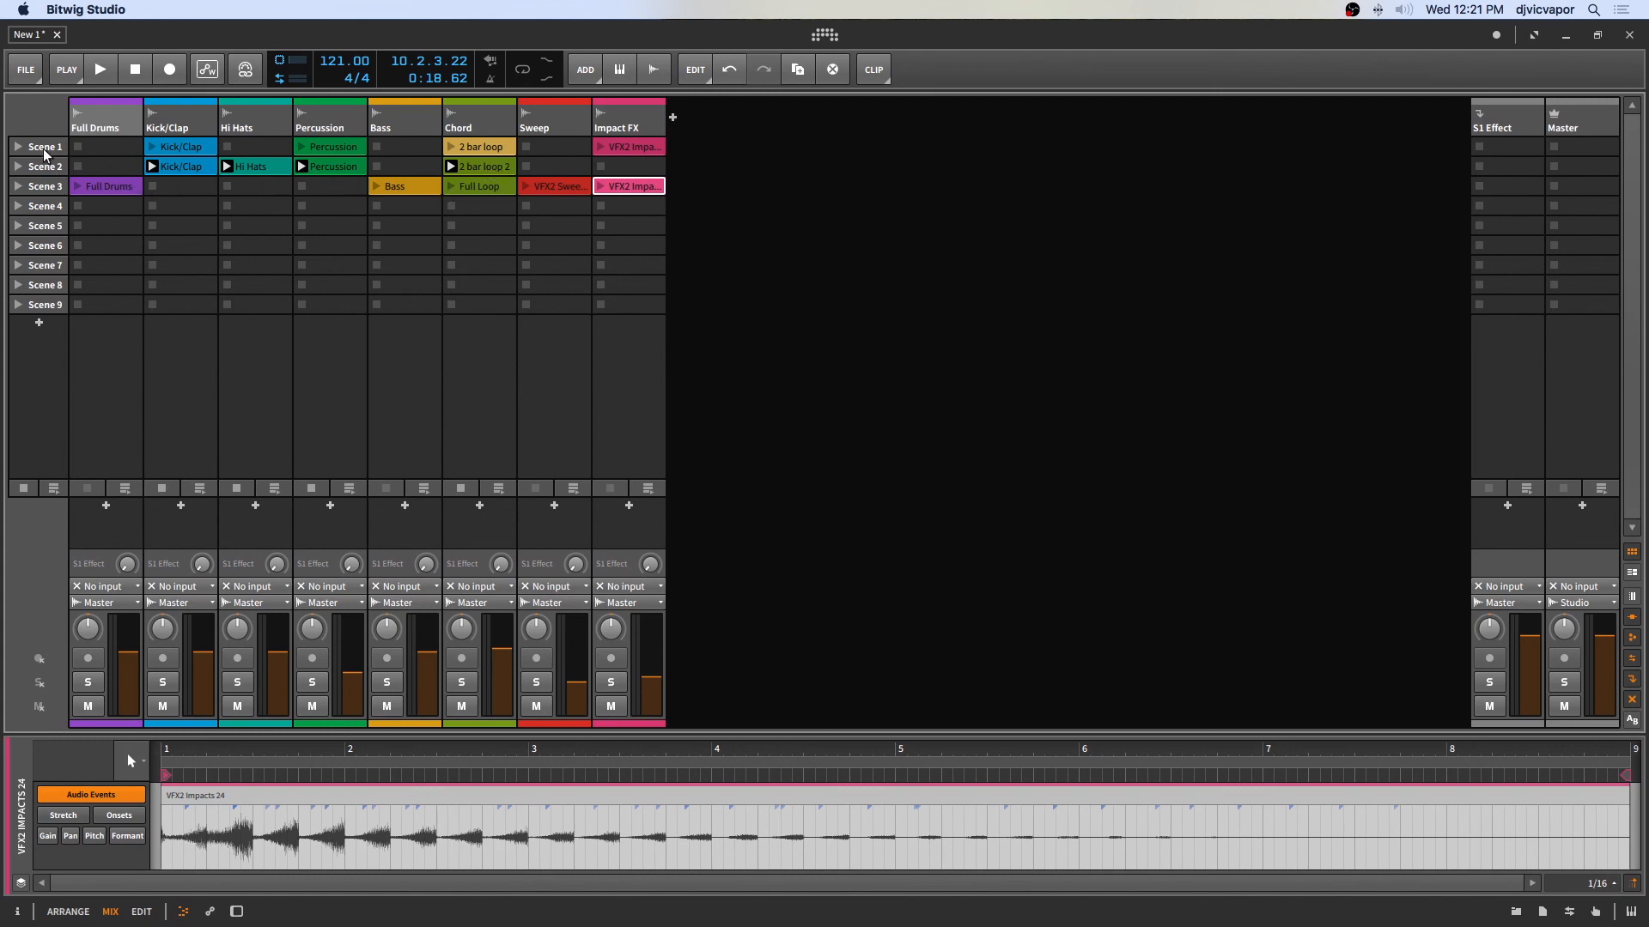
Step: Play Scenes 1, 2 and 3 in sequence to check the progression and stop playback
{"action": "left_click", "coordinate": [17, 150]}
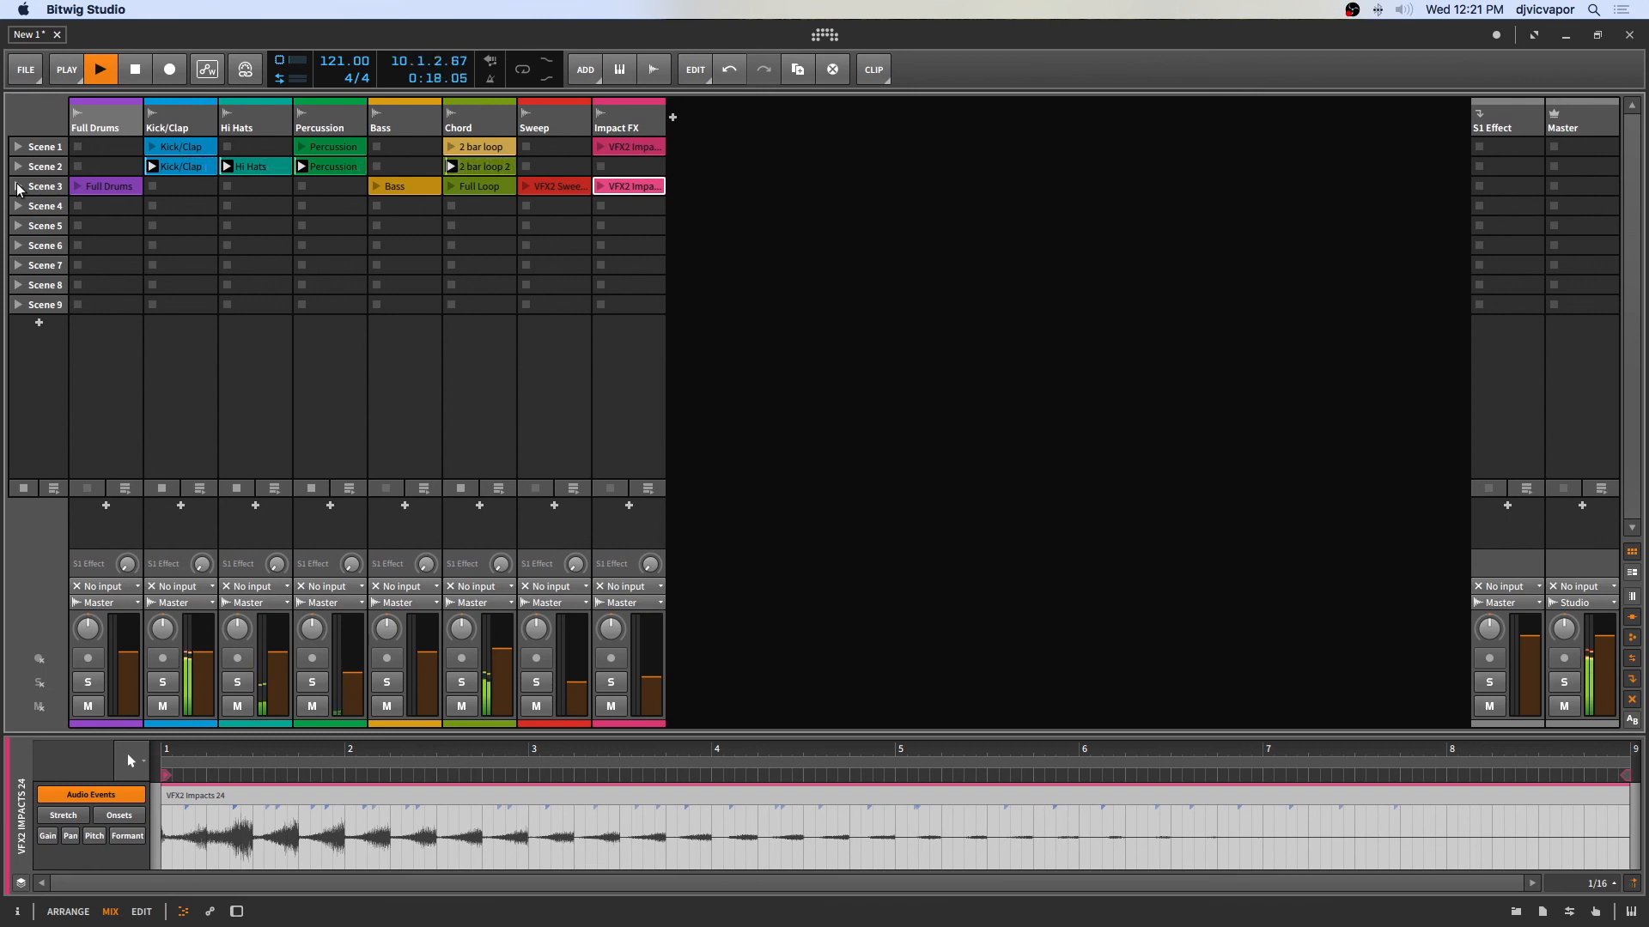
{"action": "left_click", "coordinate": [18, 186]}
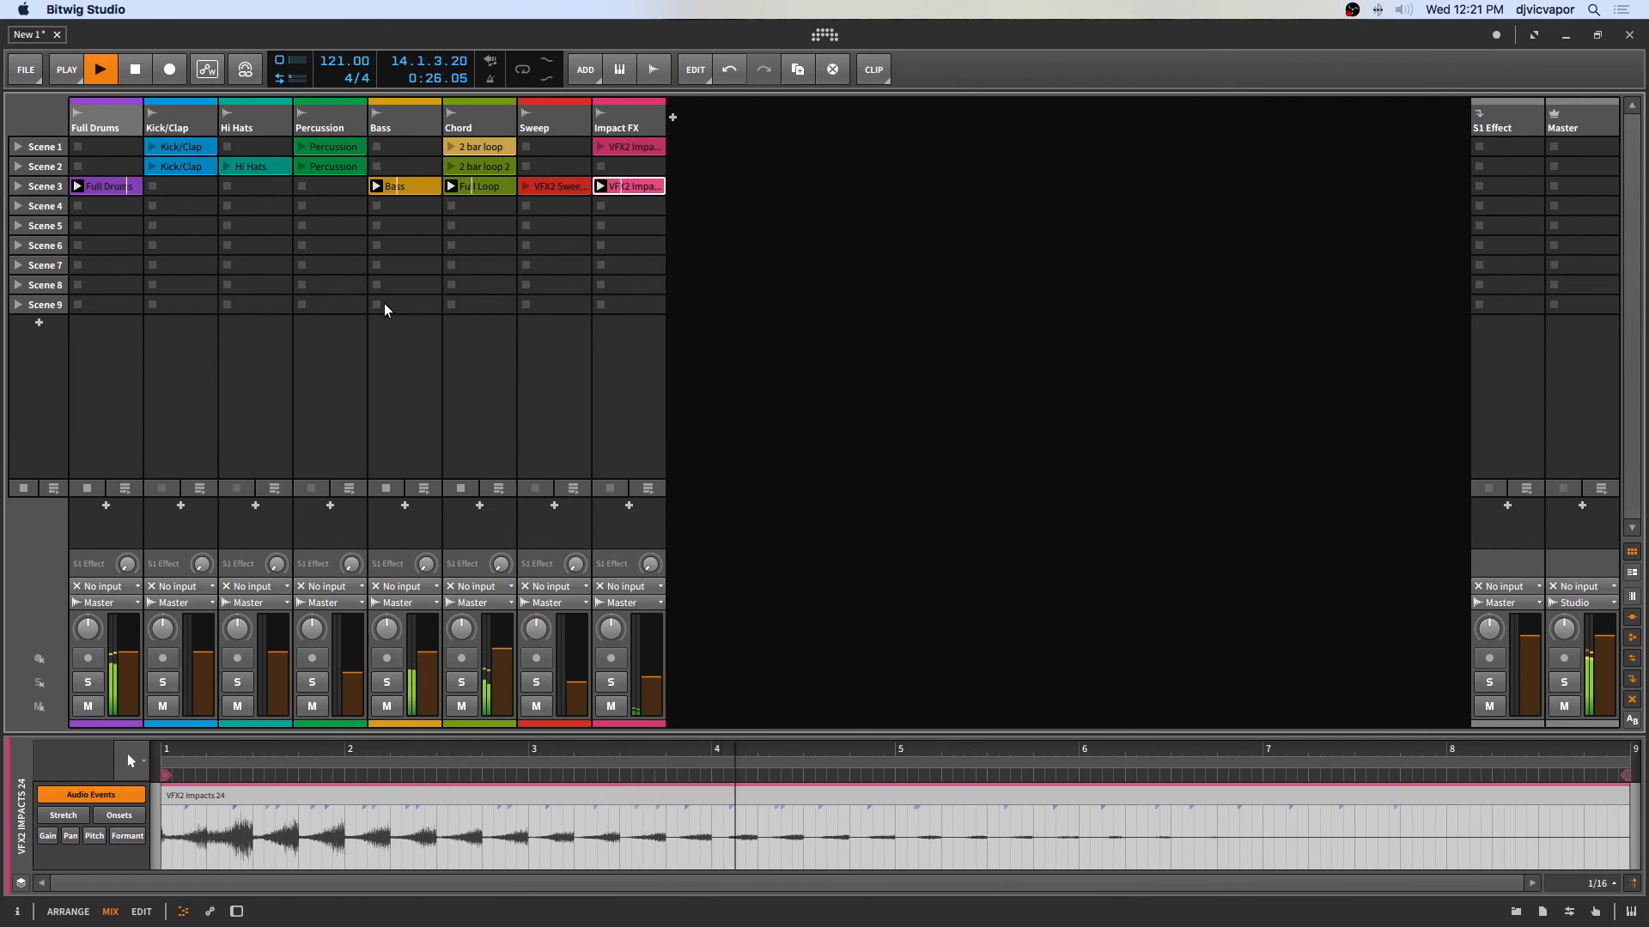
{"action": "left_click", "coordinate": [134, 71]}
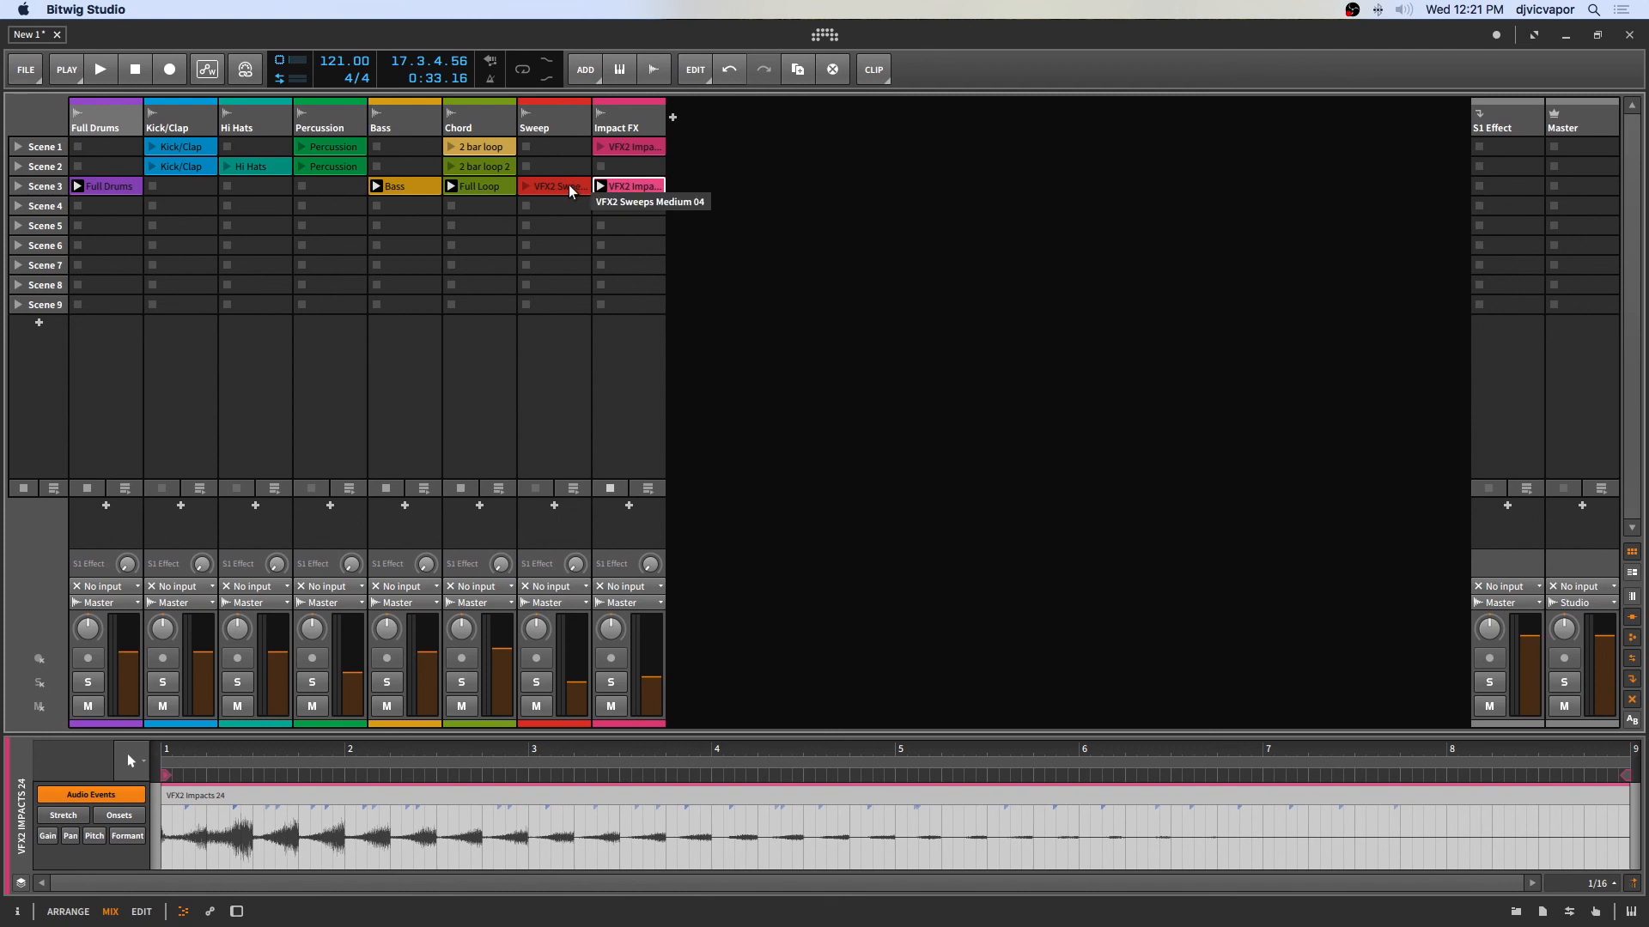
Step: Move the Impact FX clip from Scene 3 down to Scene 4 and enlarge the clip editor showing it
{"action": "left_click_drag", "start_coordinate": [555, 191], "coordinate": [636, 210]}
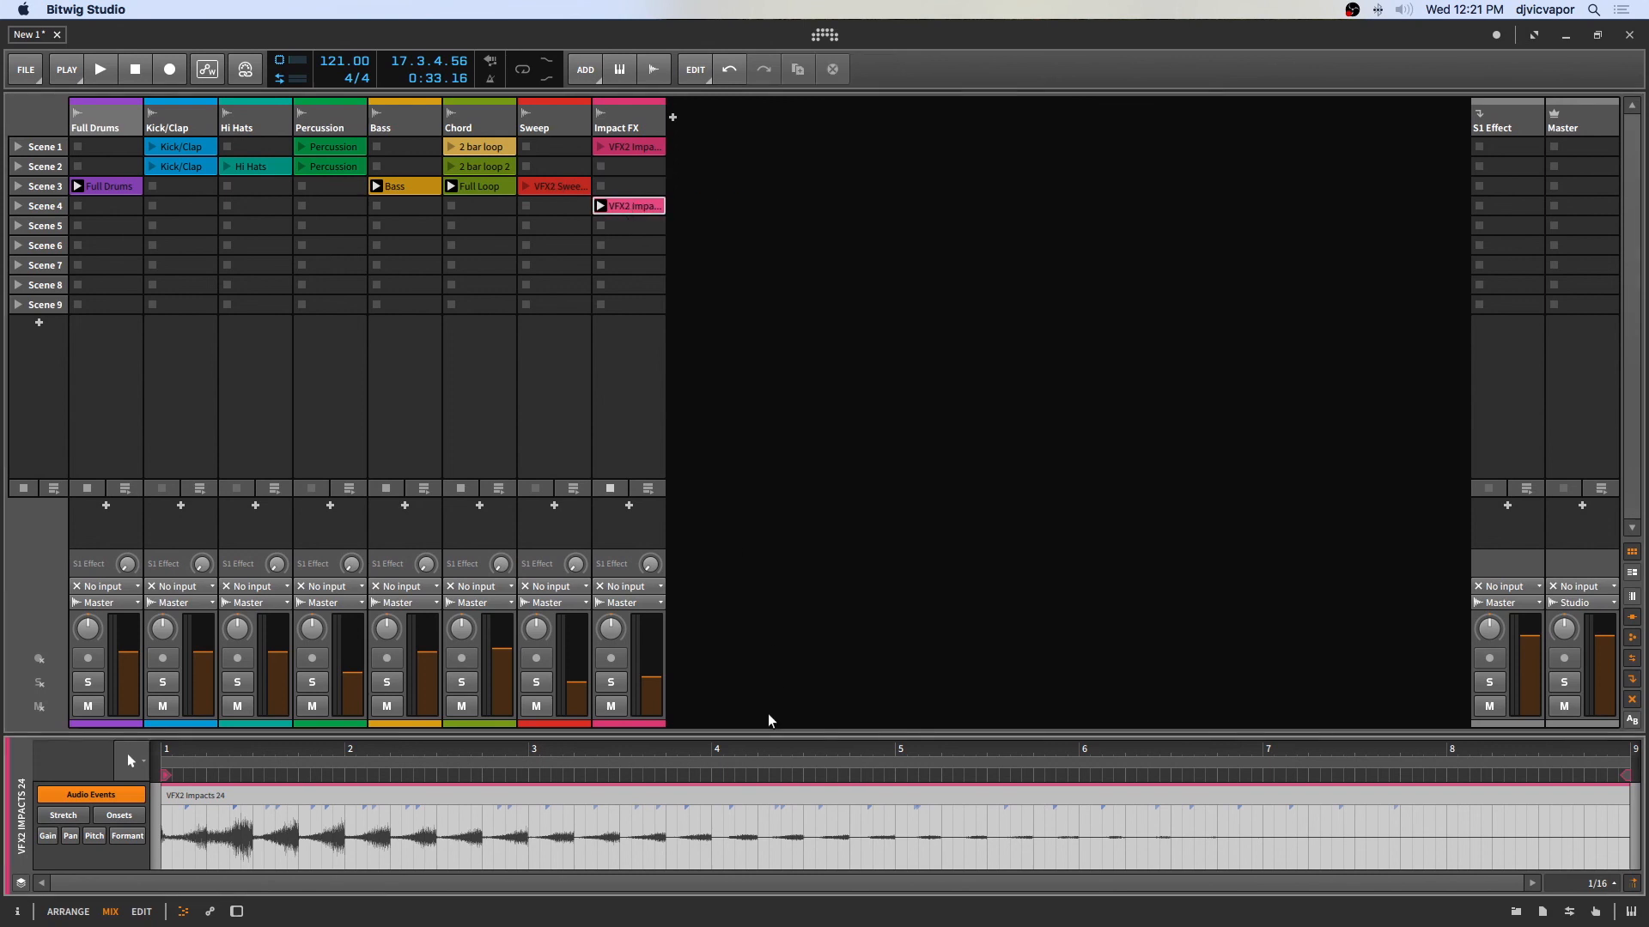
{"action": "left_click_drag", "start_coordinate": [772, 732], "coordinate": [742, 494]}
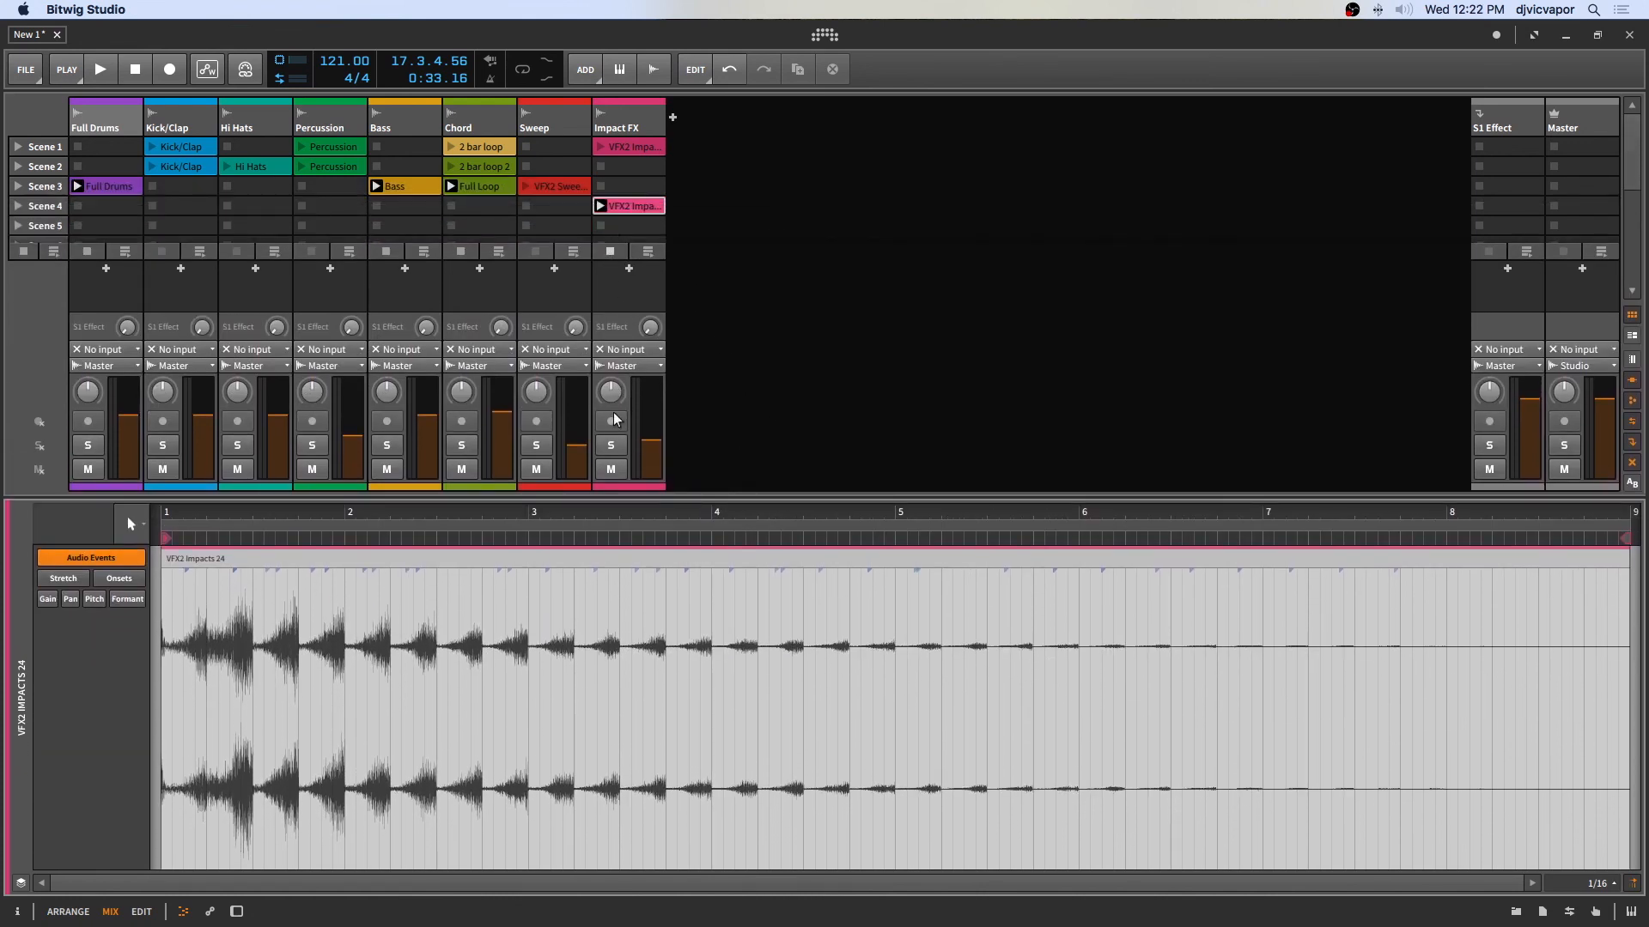
Step: Solo the Impact FX track, audition its Scene 4 clip and stop playback
{"action": "left_click", "coordinate": [610, 445]}
{"action": "left_click", "coordinate": [601, 207]}
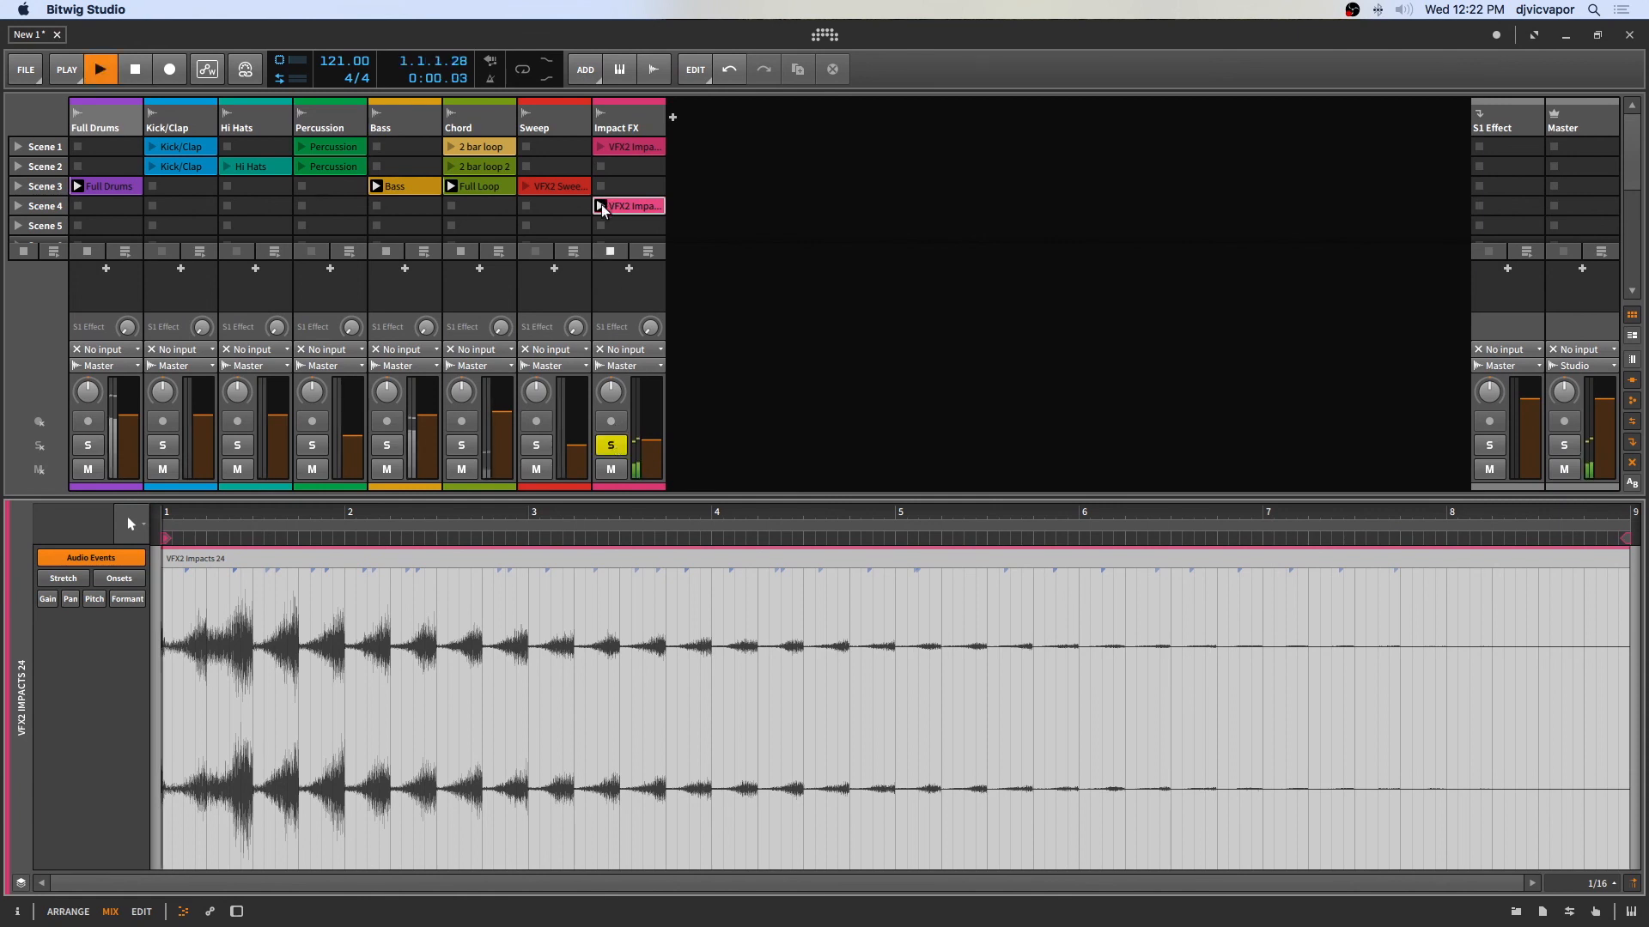
{"action": "left_click", "coordinate": [135, 72]}
{"action": "left_click", "coordinate": [720, 171]}
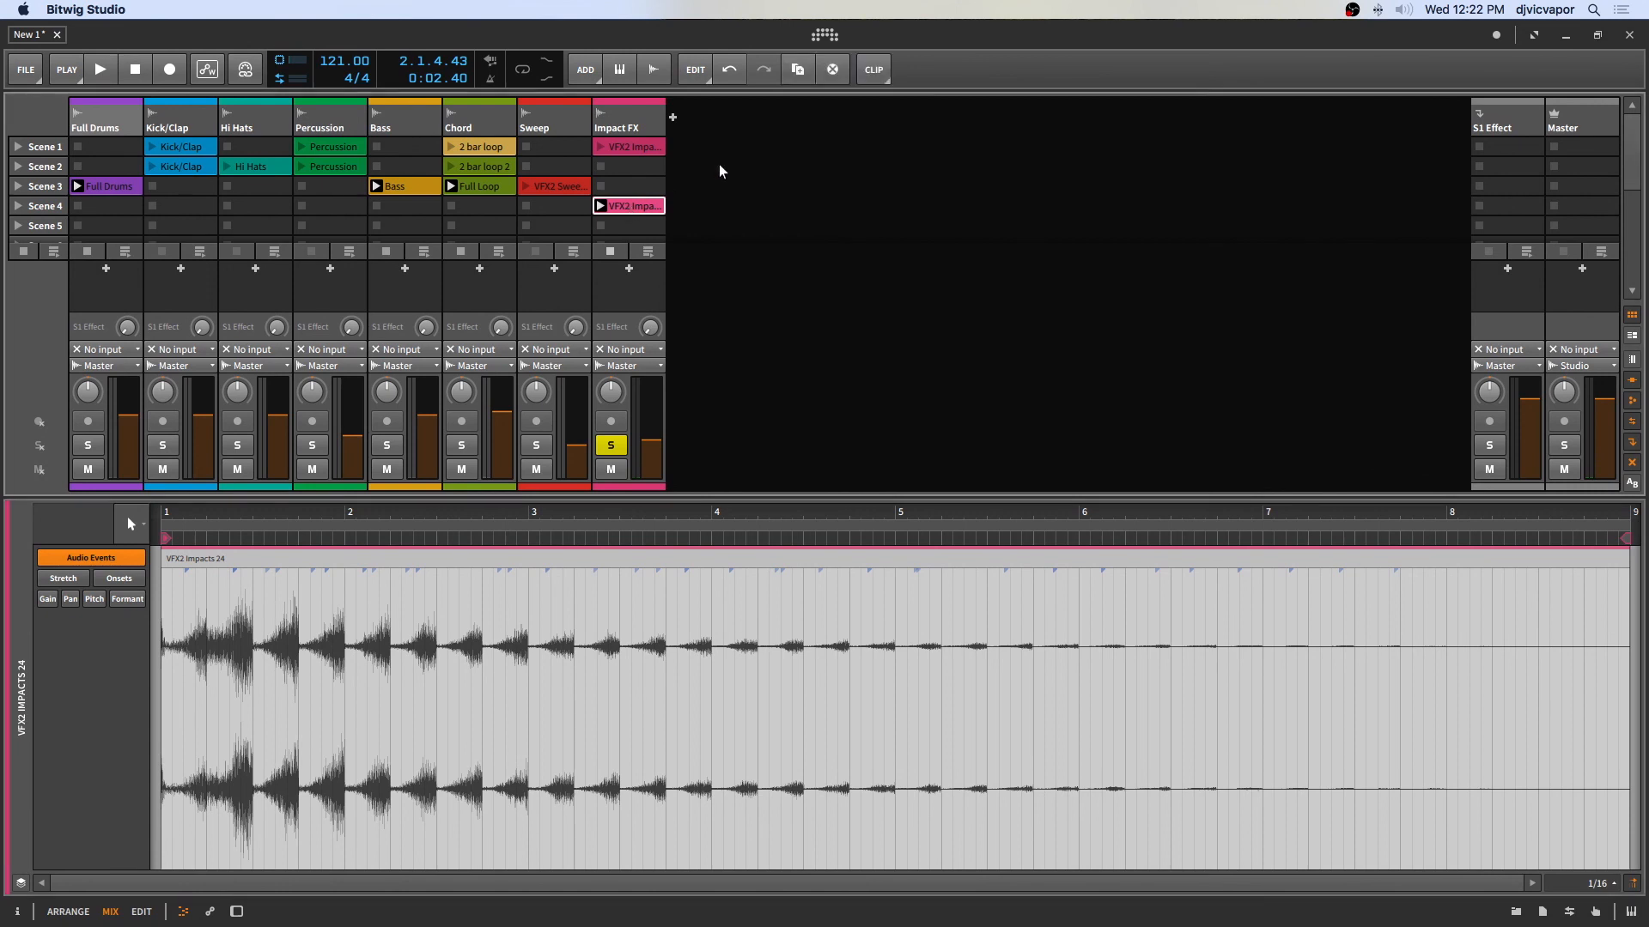
Step: Reverse the Scene 4 Impact FX clip and audition the reversed audio
{"action": "left_click", "coordinate": [877, 76]}
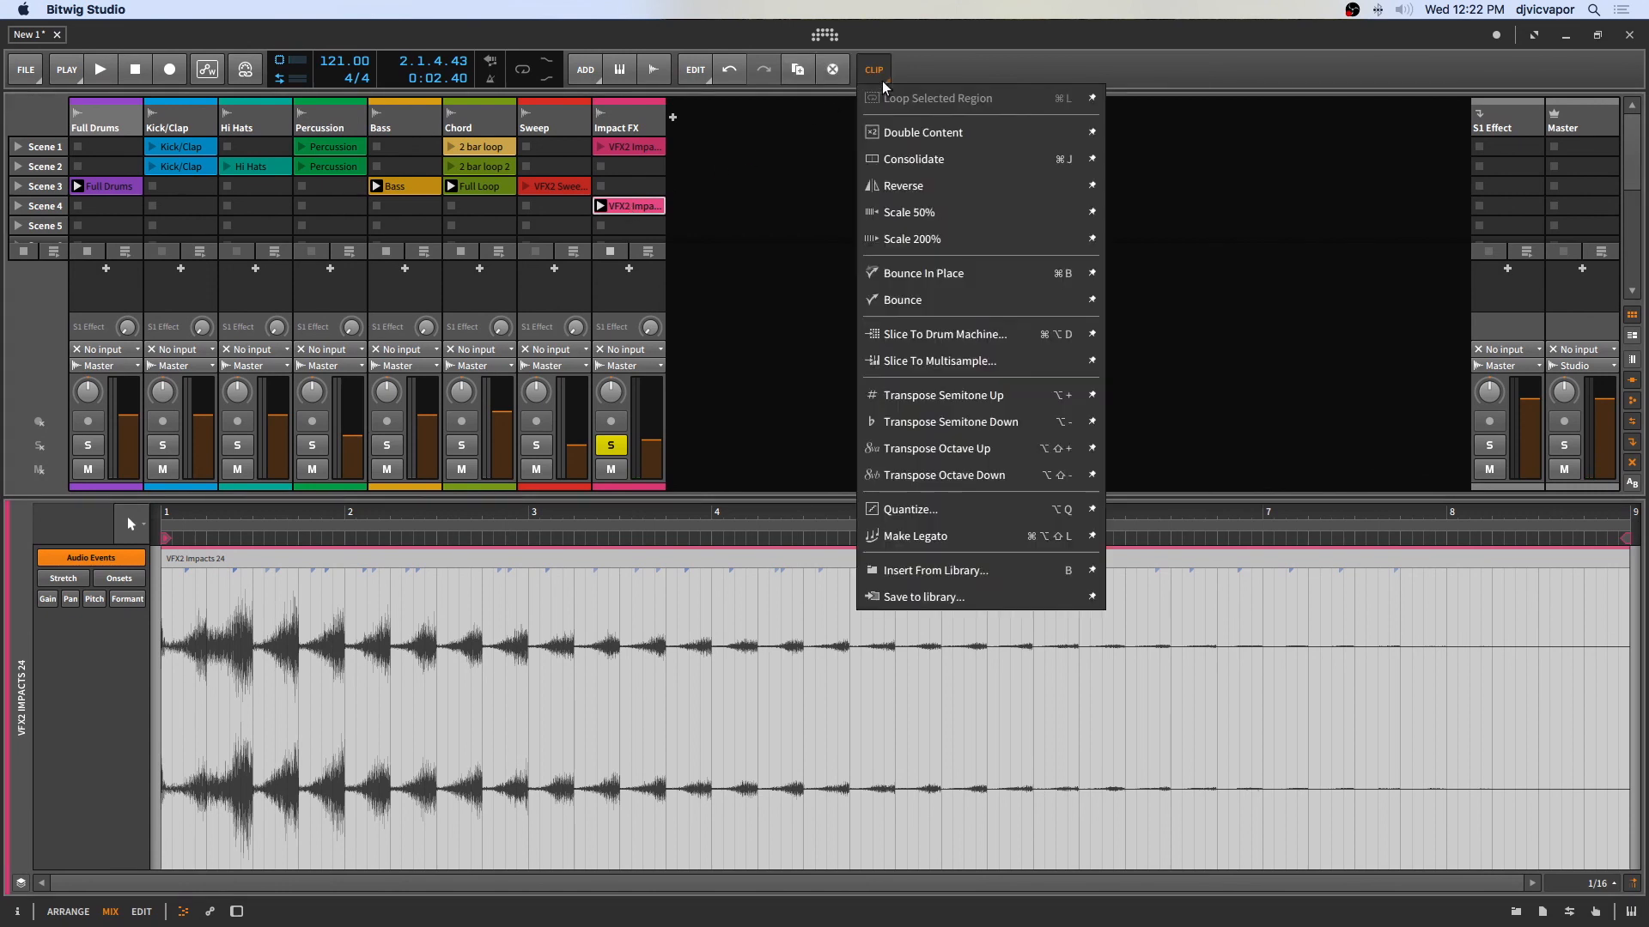
{"action": "left_click", "coordinate": [887, 198]}
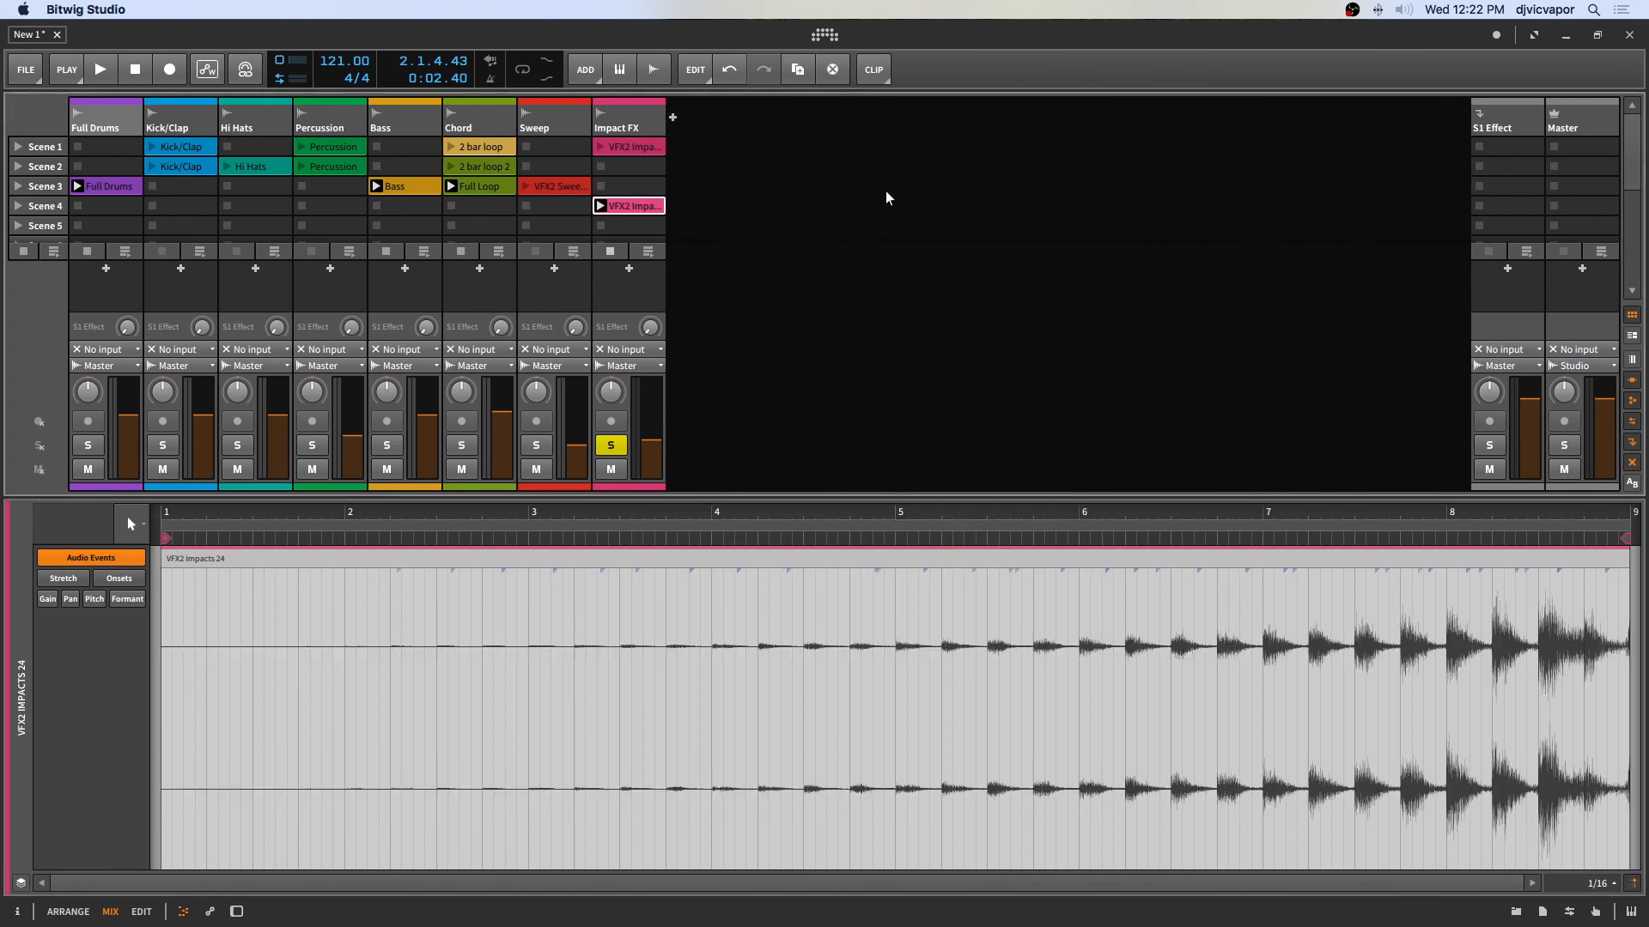
{"action": "left_click", "coordinate": [600, 206]}
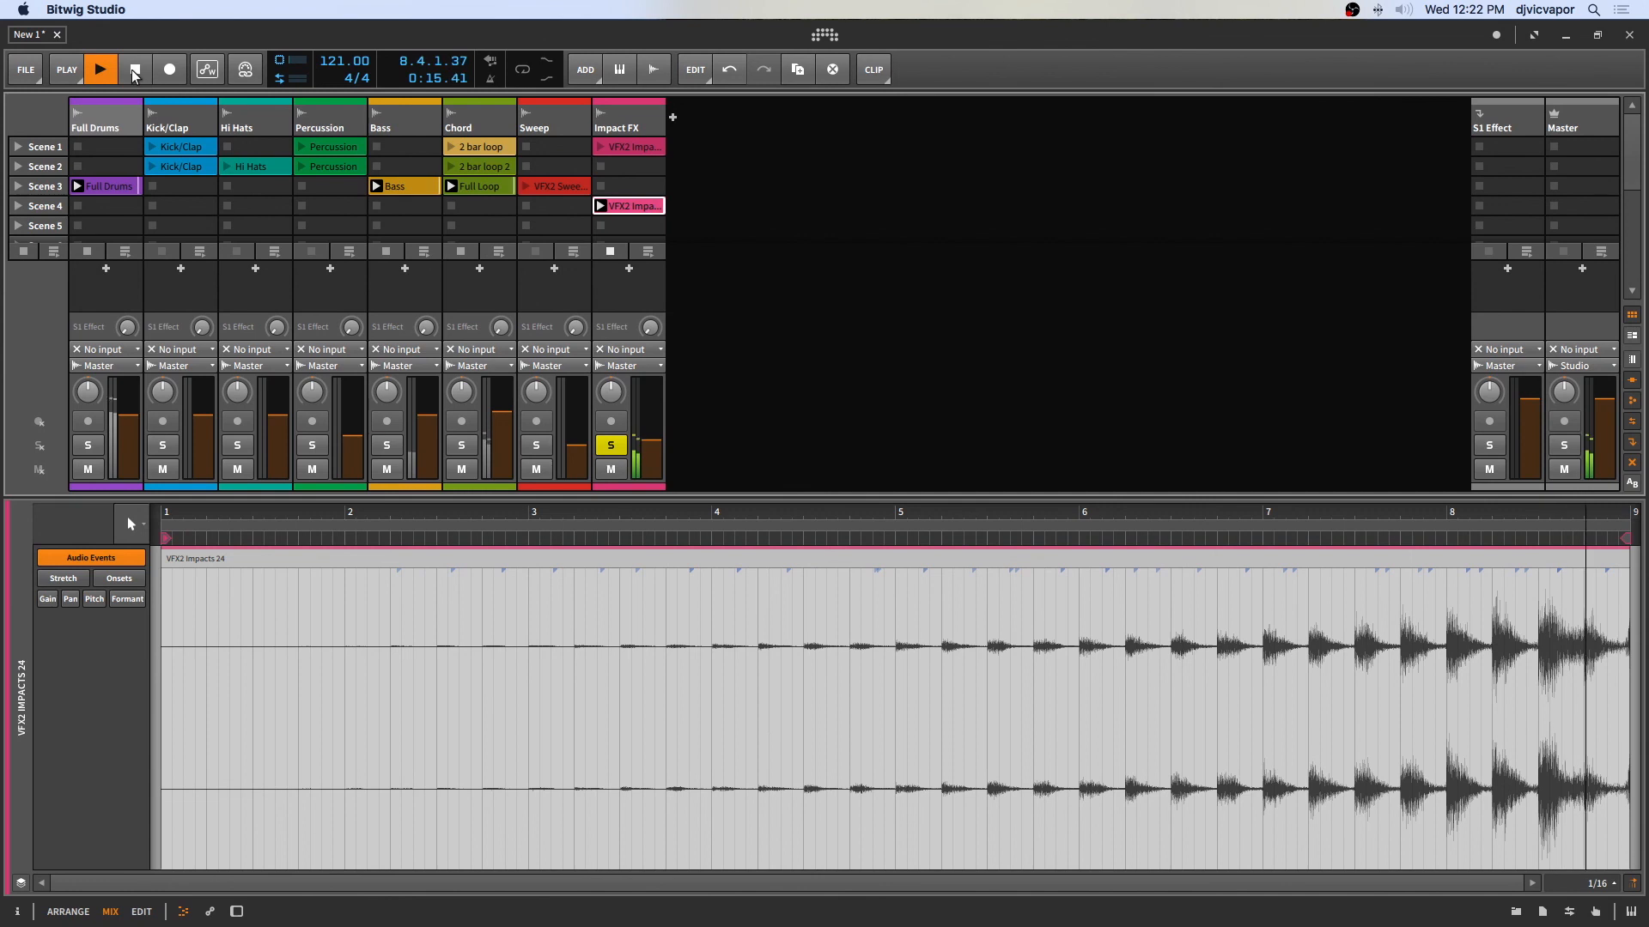
{"action": "key", "text": "space"}
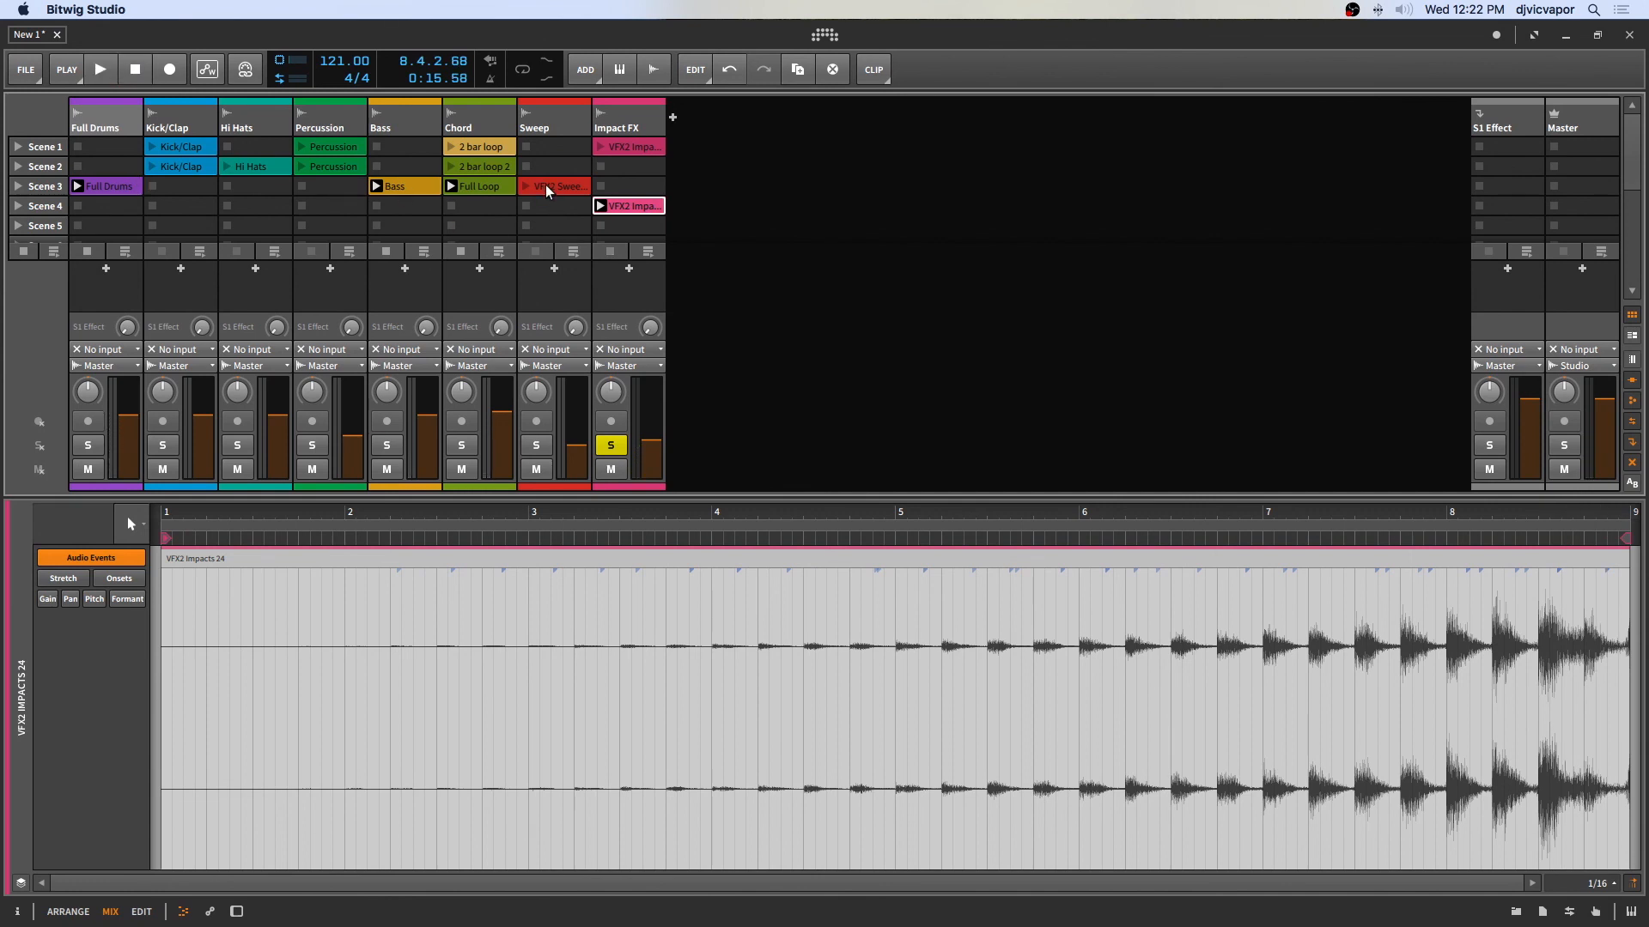
Step: Move the Sweep clip from Scene 3 down to Scene 5 and collapse the clip editor
{"action": "left_click_drag", "start_coordinate": [549, 191], "coordinate": [553, 225]}
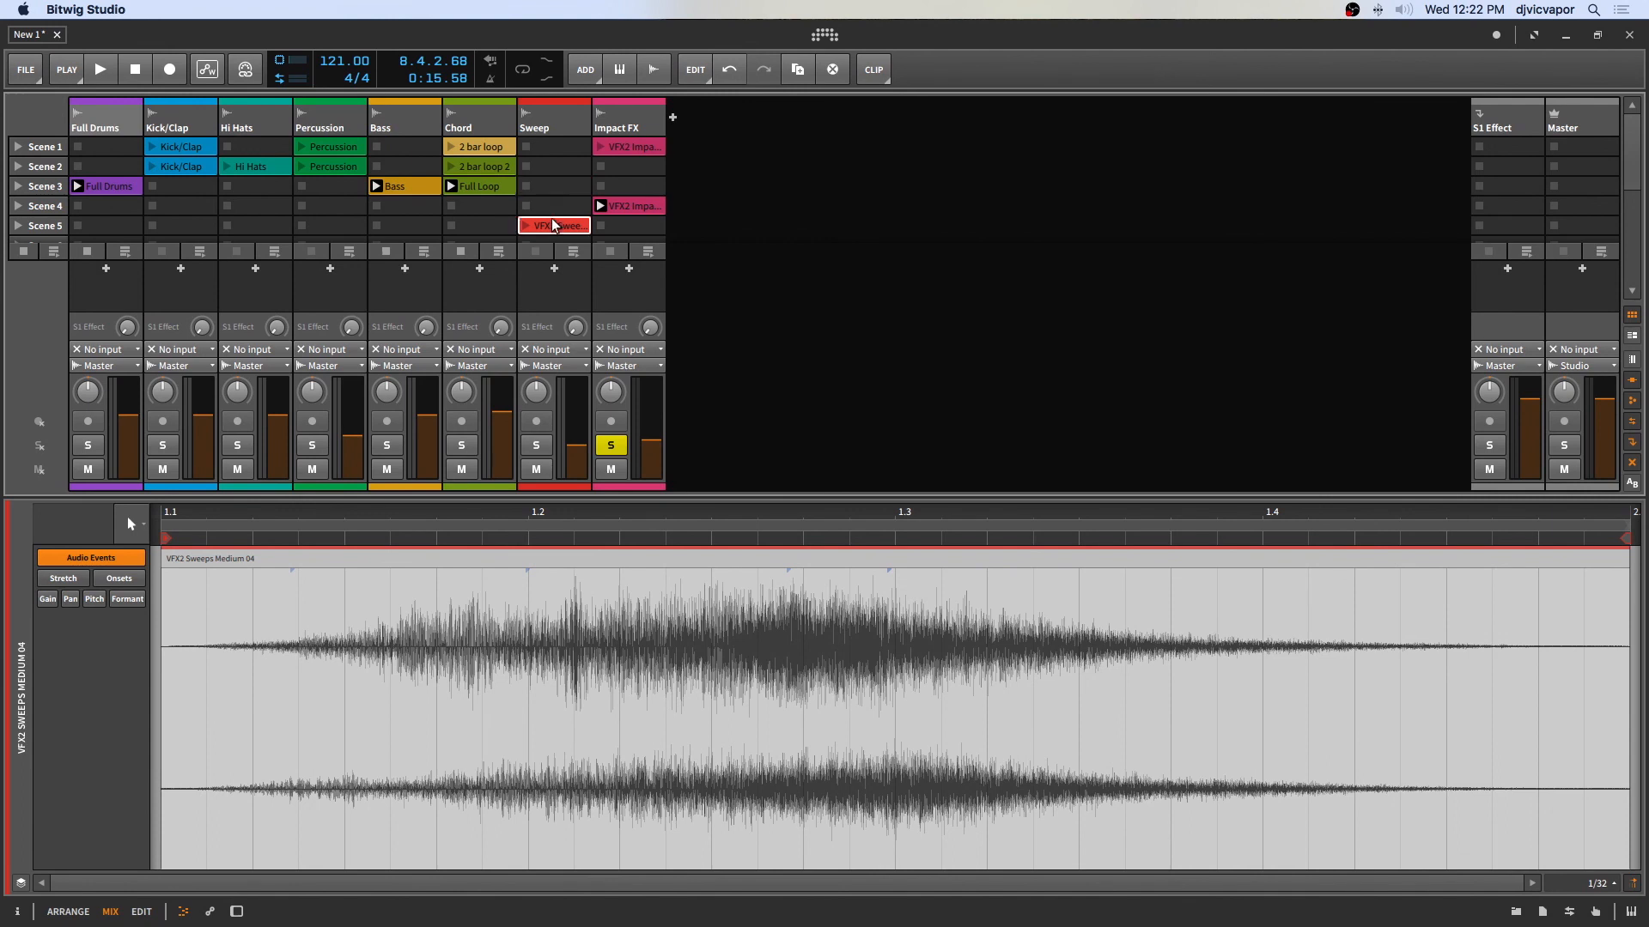
{"action": "left_click_drag", "start_coordinate": [789, 496], "coordinate": [724, 886]}
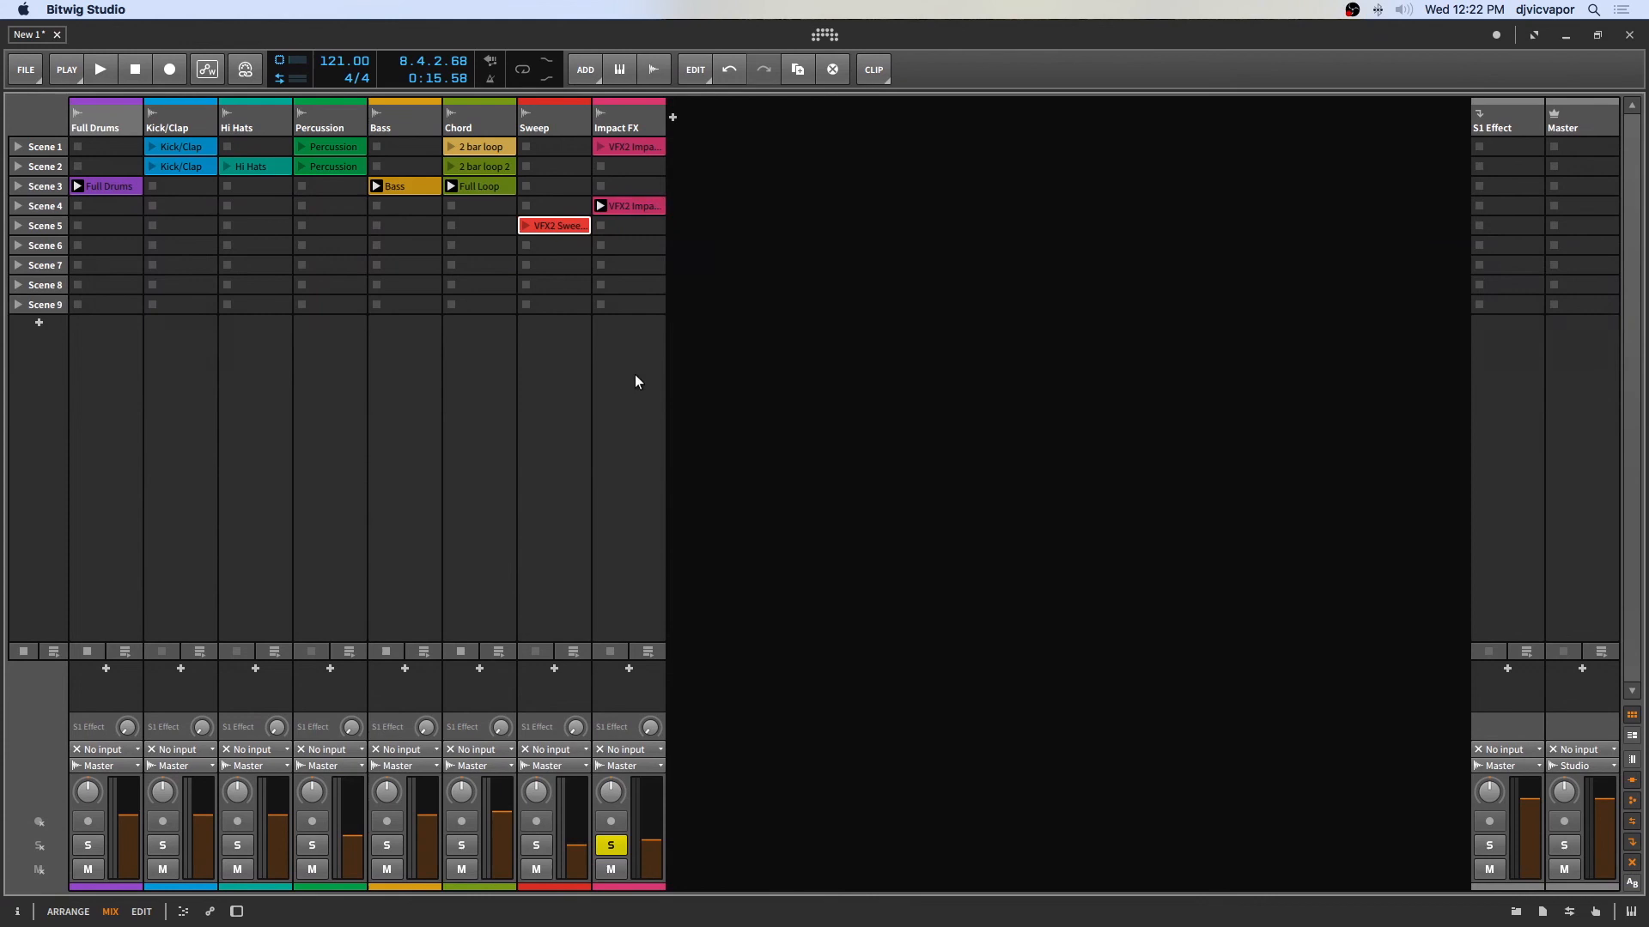
Step: Rename the Scene 4 Impact FX clip "Reversed"
{"action": "left_click", "coordinate": [646, 208]}
{"action": "key", "text": "super+r"}
{"action": "type", "text": "R"}
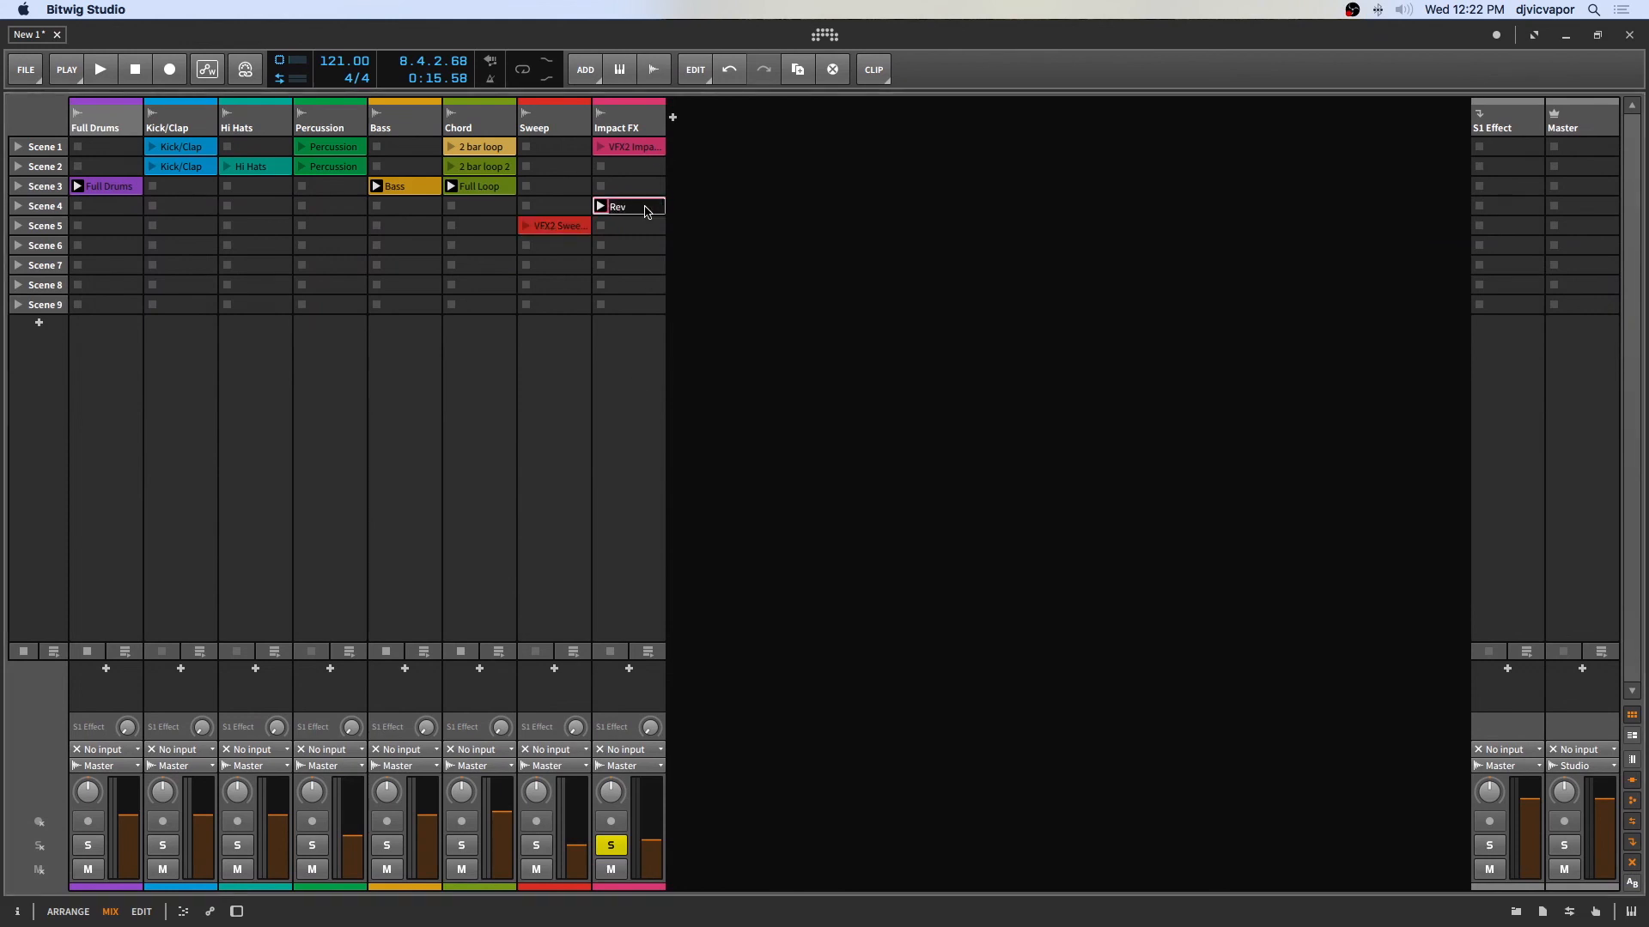
{"action": "type", "text": "eversed"}
{"action": "key", "text": "Return"}
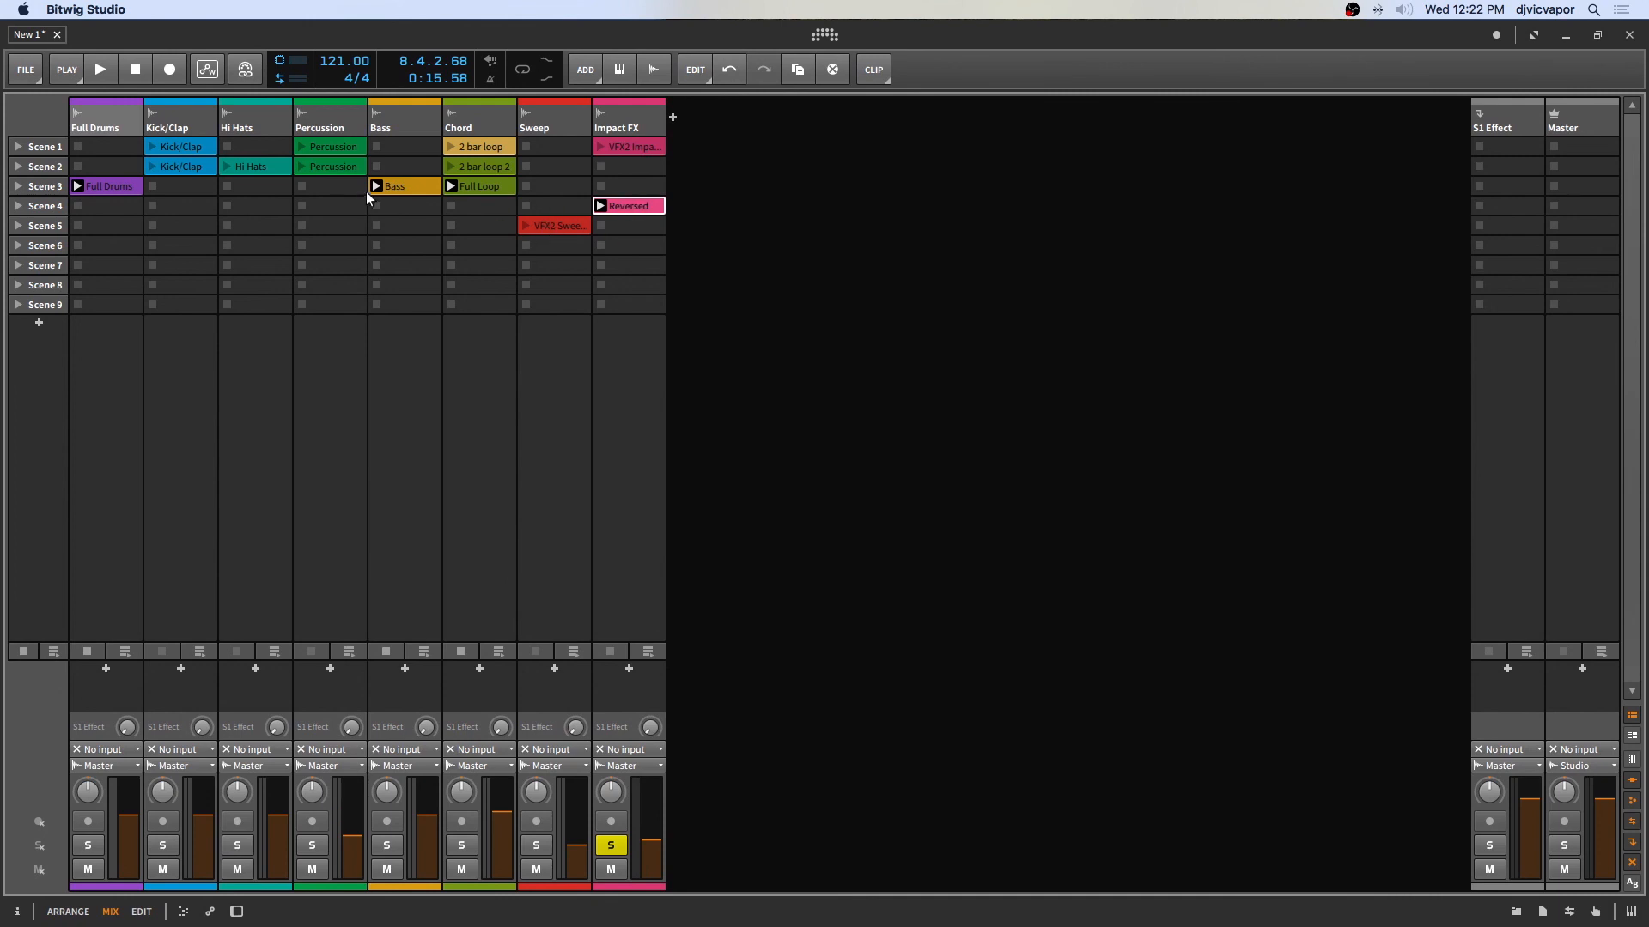
Step: Duplicate Scene 3, and move the Reversed clip up to Scene 4 and the Sweep clip up to Scene 5
{"action": "left_click", "coordinate": [38, 190]}
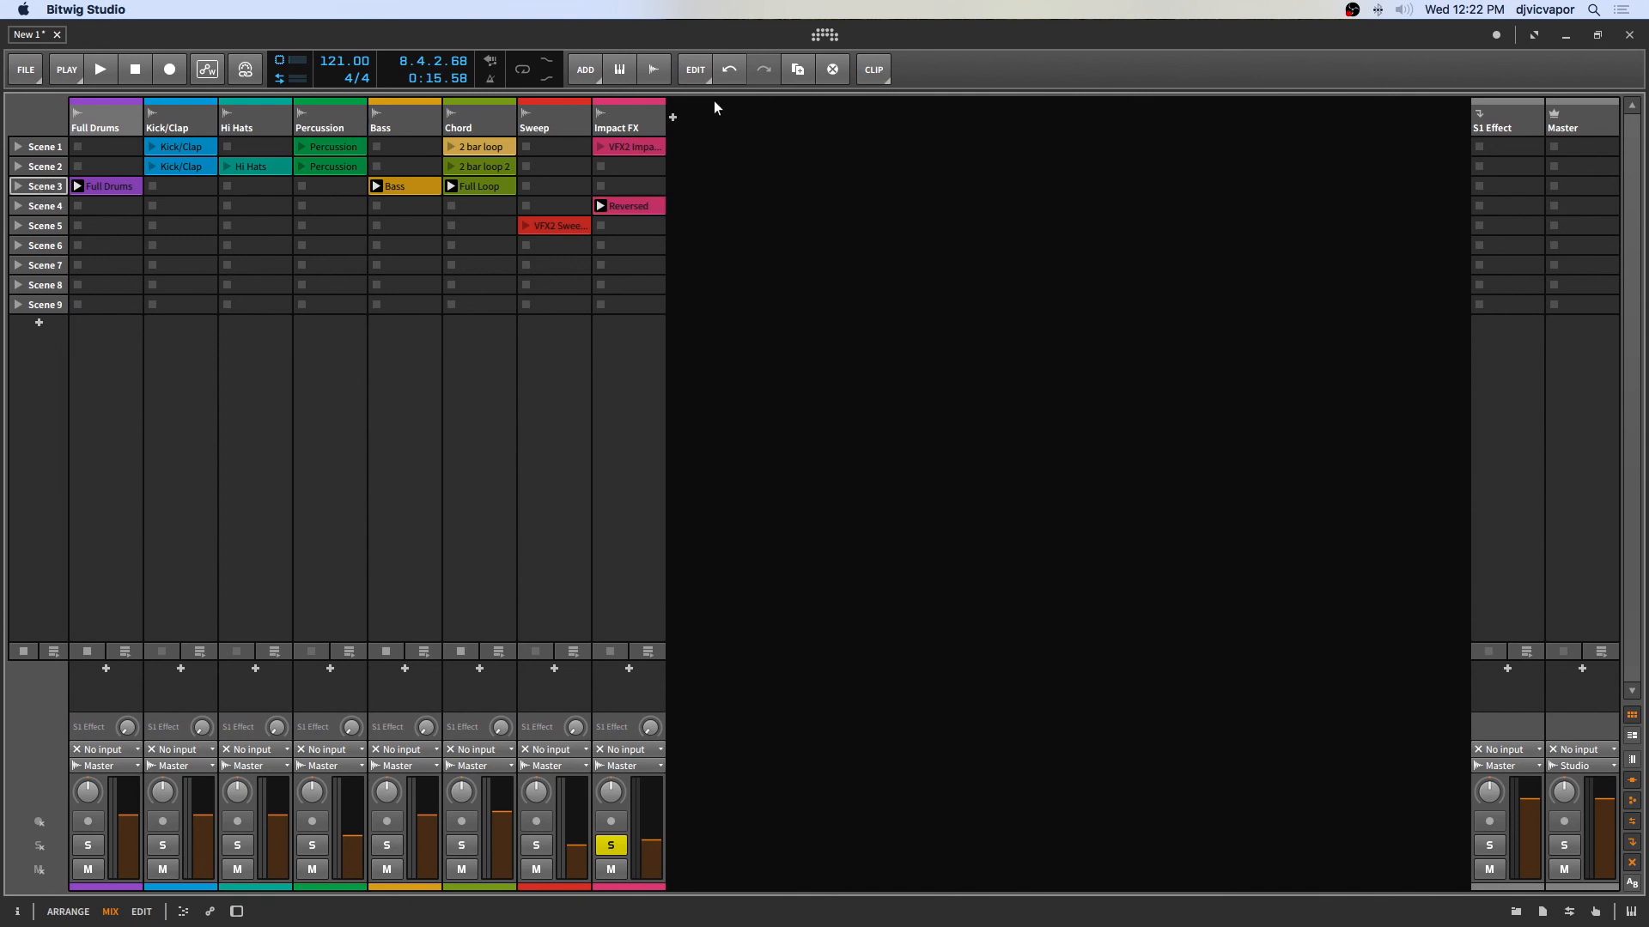
{"action": "left_click", "coordinate": [798, 69]}
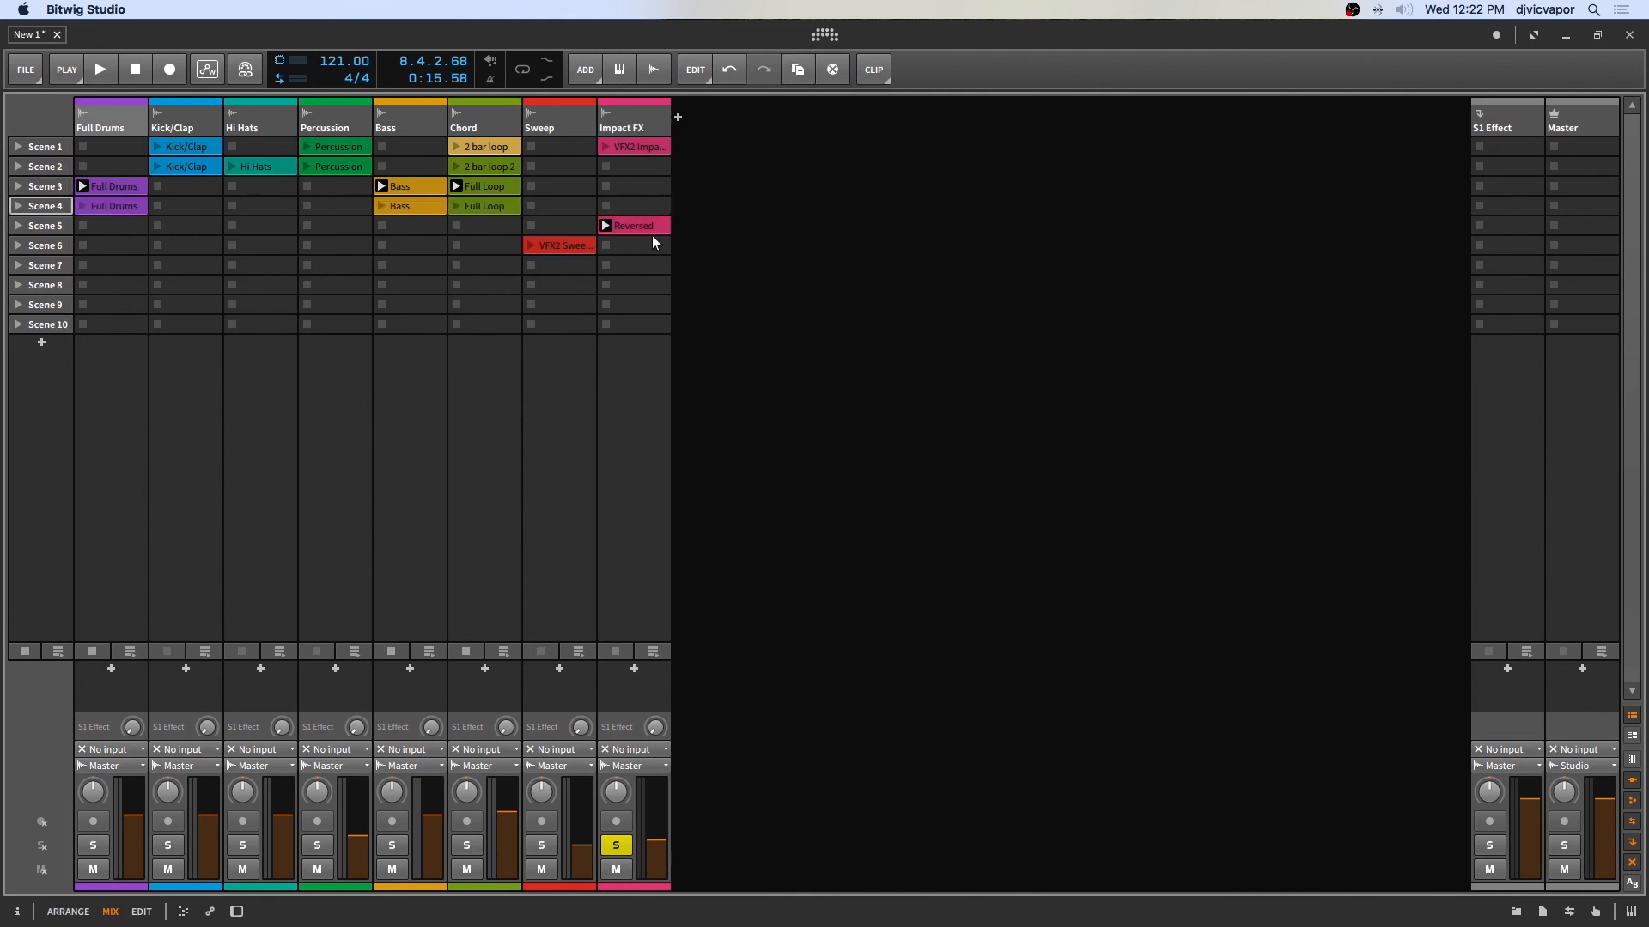
{"action": "left_click_drag", "start_coordinate": [639, 227], "coordinate": [639, 213]}
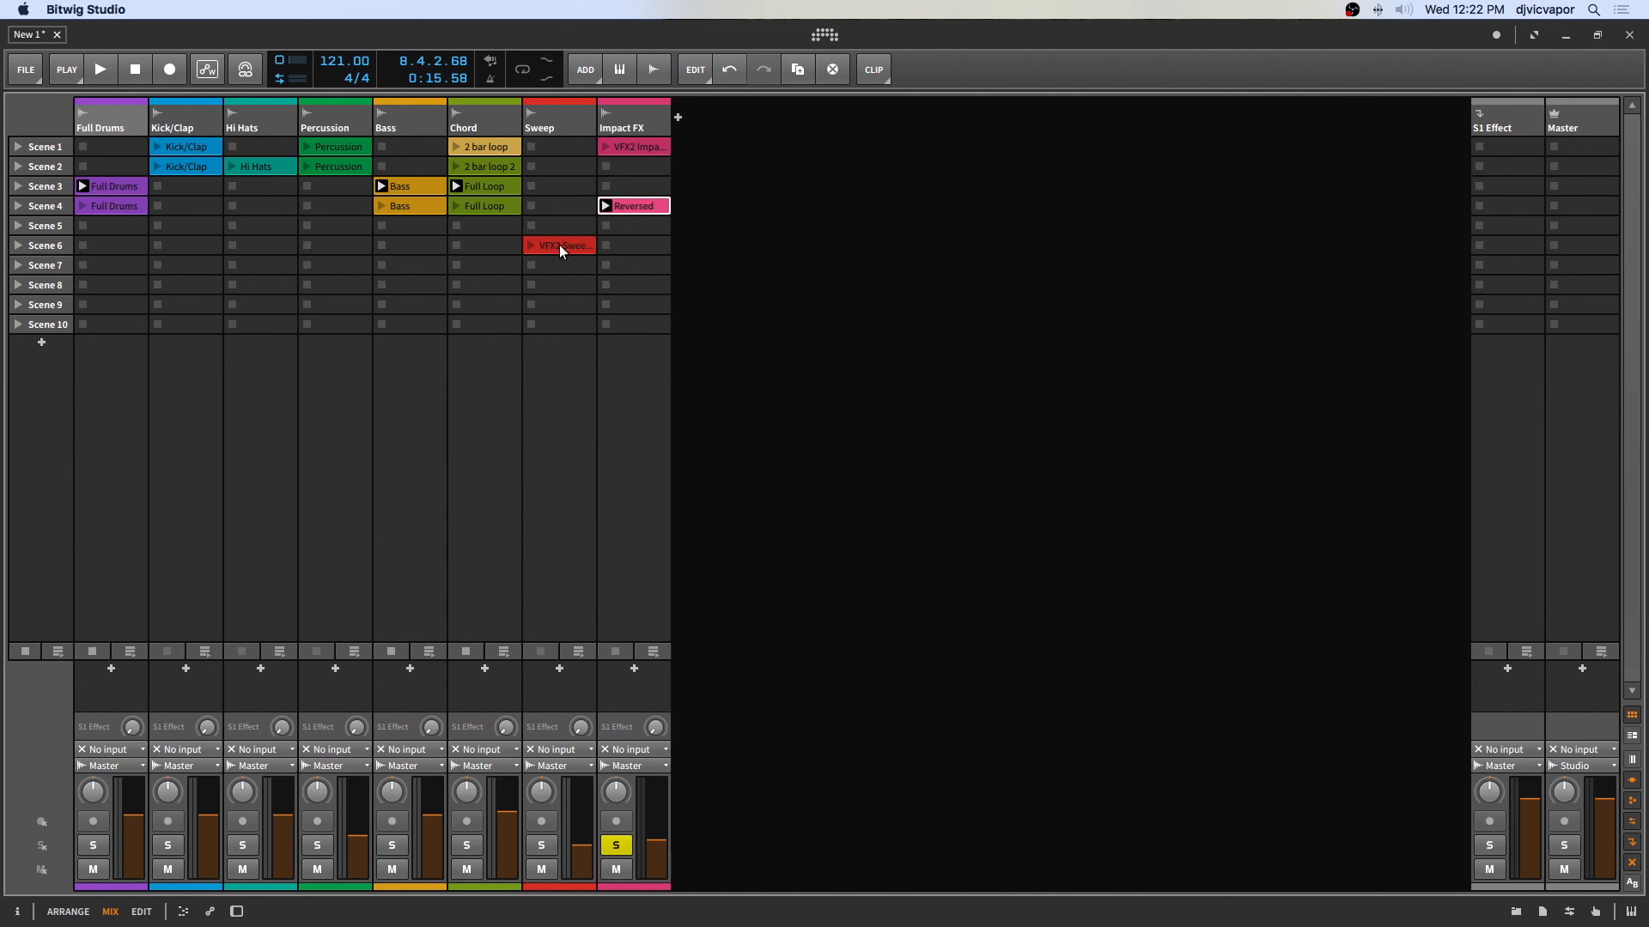
{"action": "left_click_drag", "start_coordinate": [559, 244], "coordinate": [559, 238]}
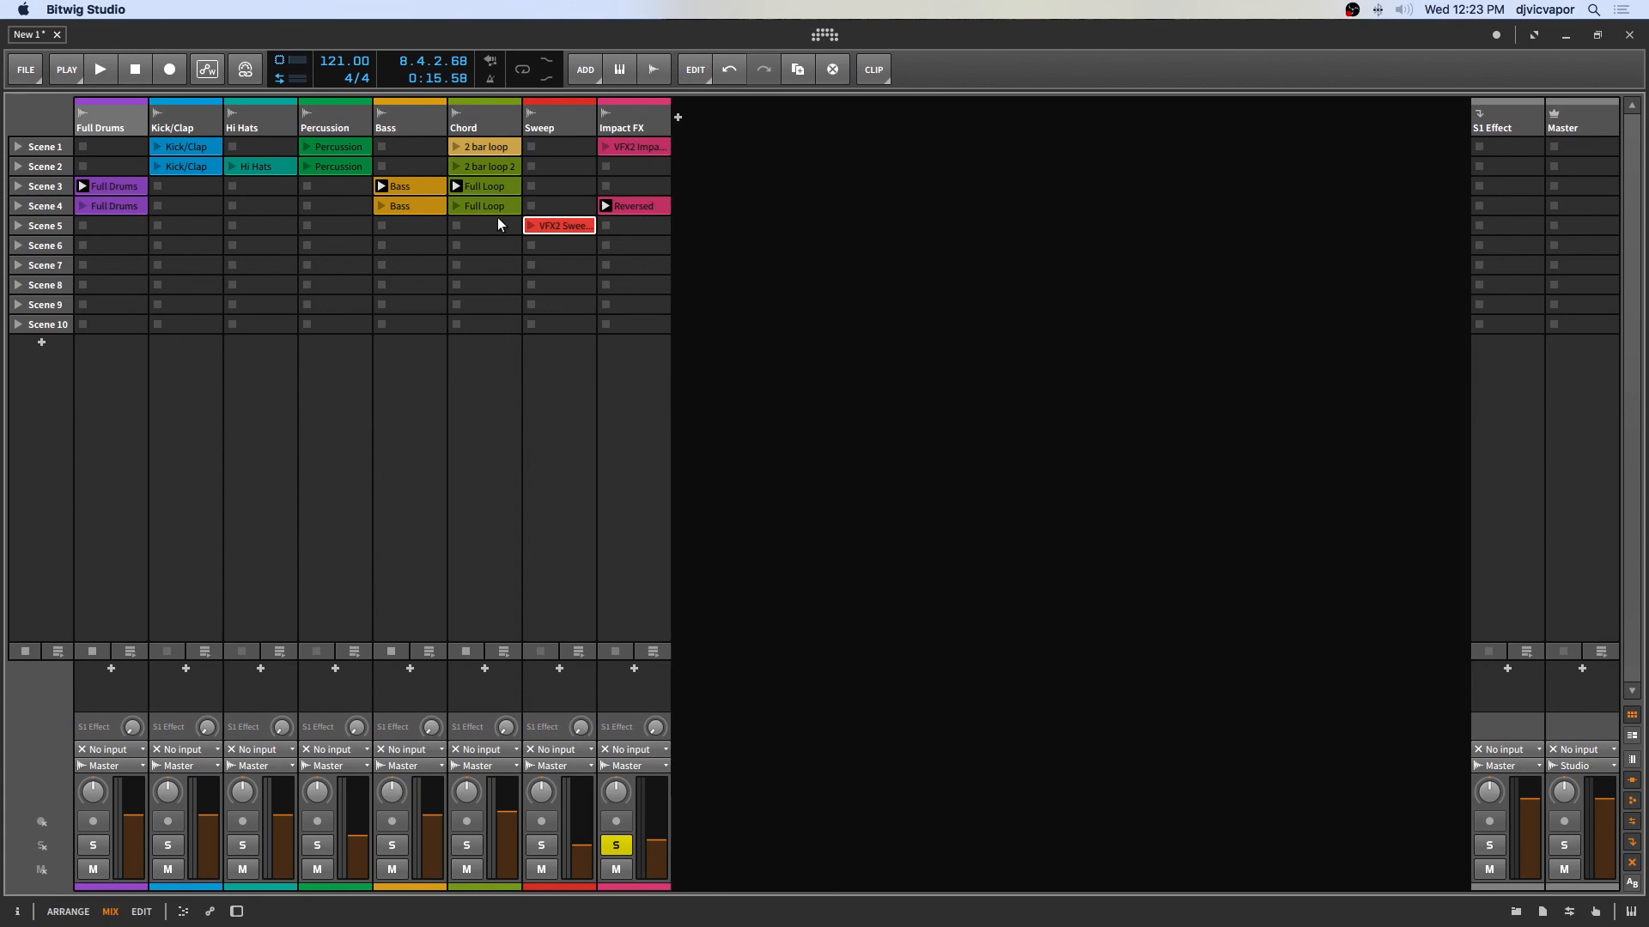
Step: Copy the "2 bar loop" chord clip from Scene 1 and the Percussion and Hi Hats clips from Scene 2 into Scene 5
{"action": "left_click", "coordinate": [487, 147]}
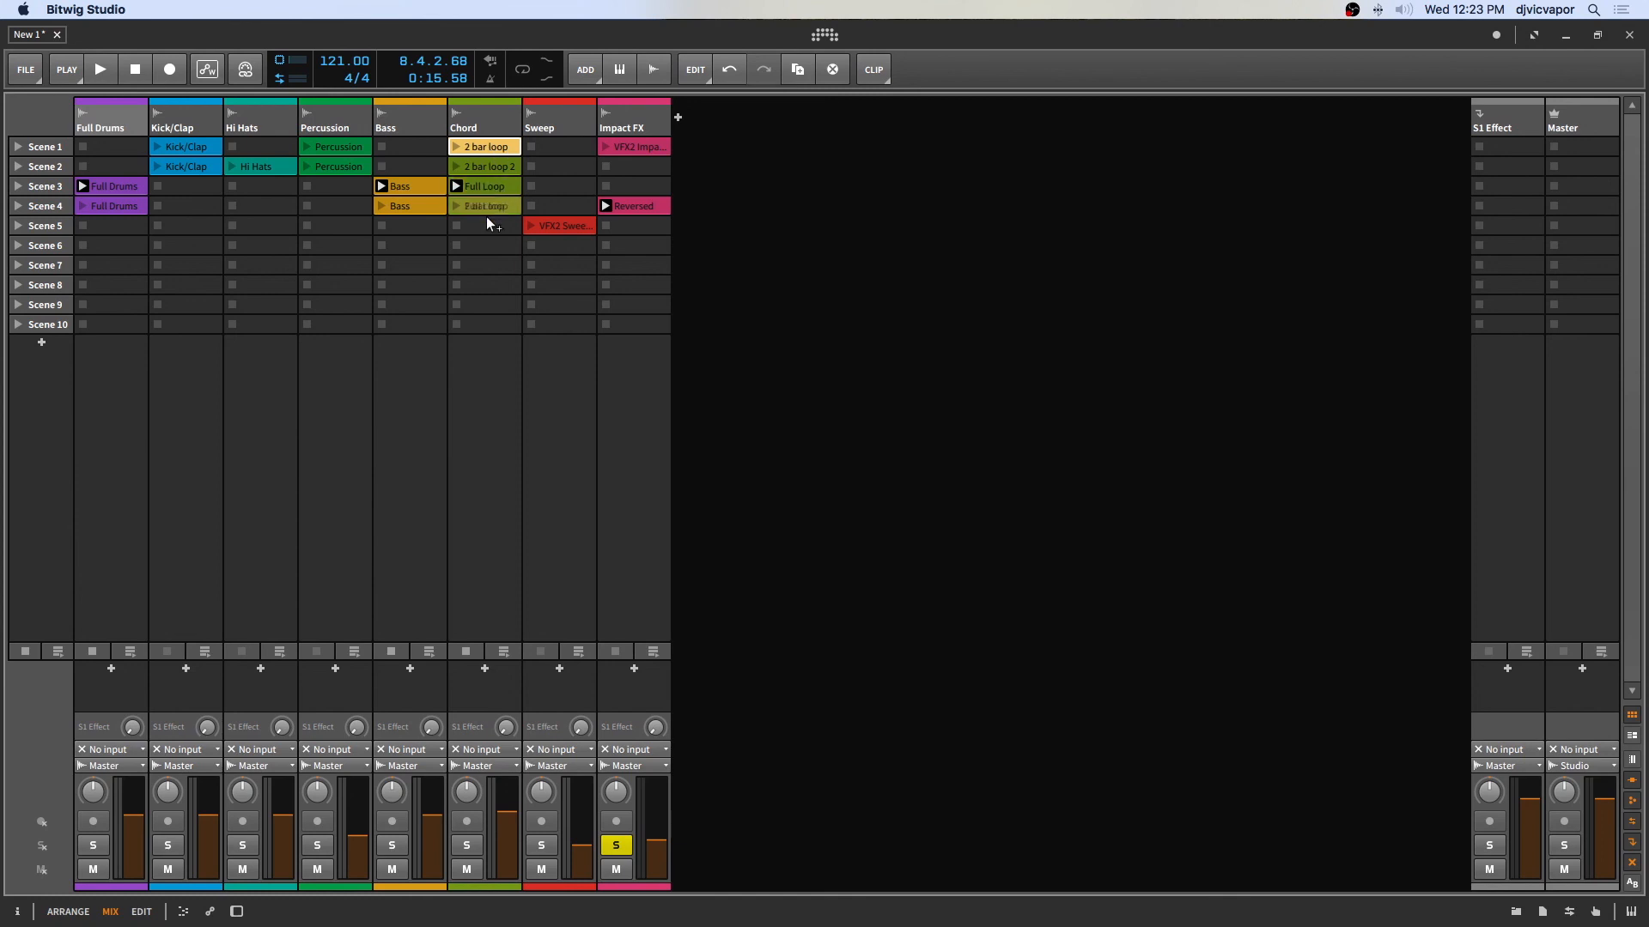
{"action": "left_click_drag", "start_coordinate": [486, 221], "coordinate": [486, 221]}
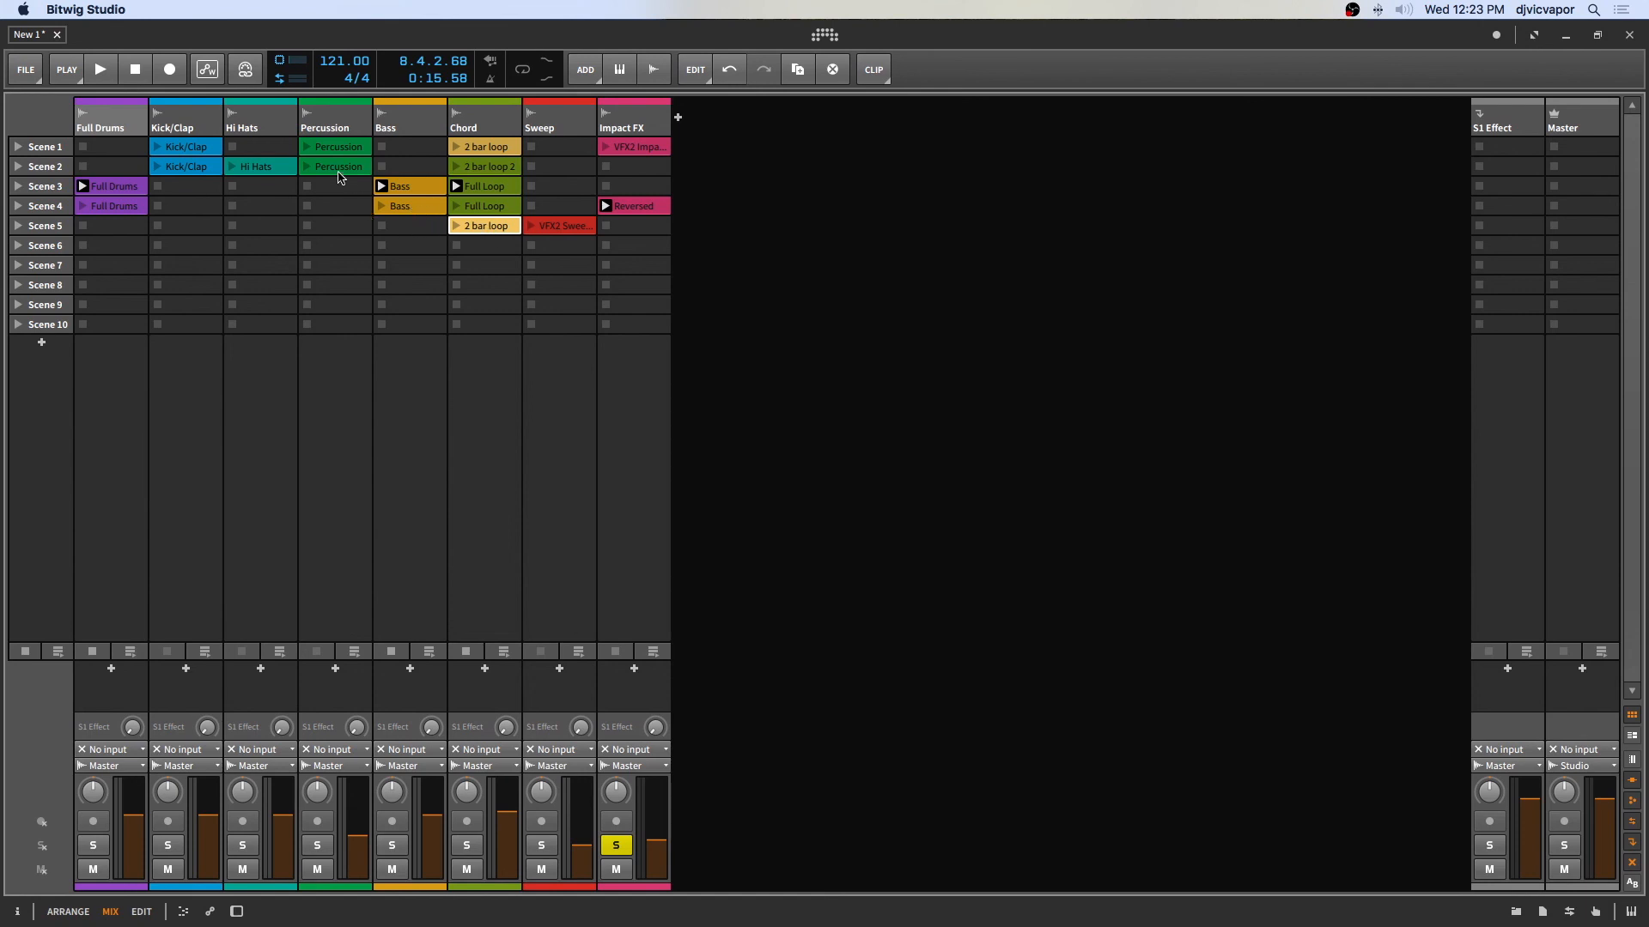
{"action": "left_click_drag", "start_coordinate": [338, 171], "coordinate": [343, 227]}
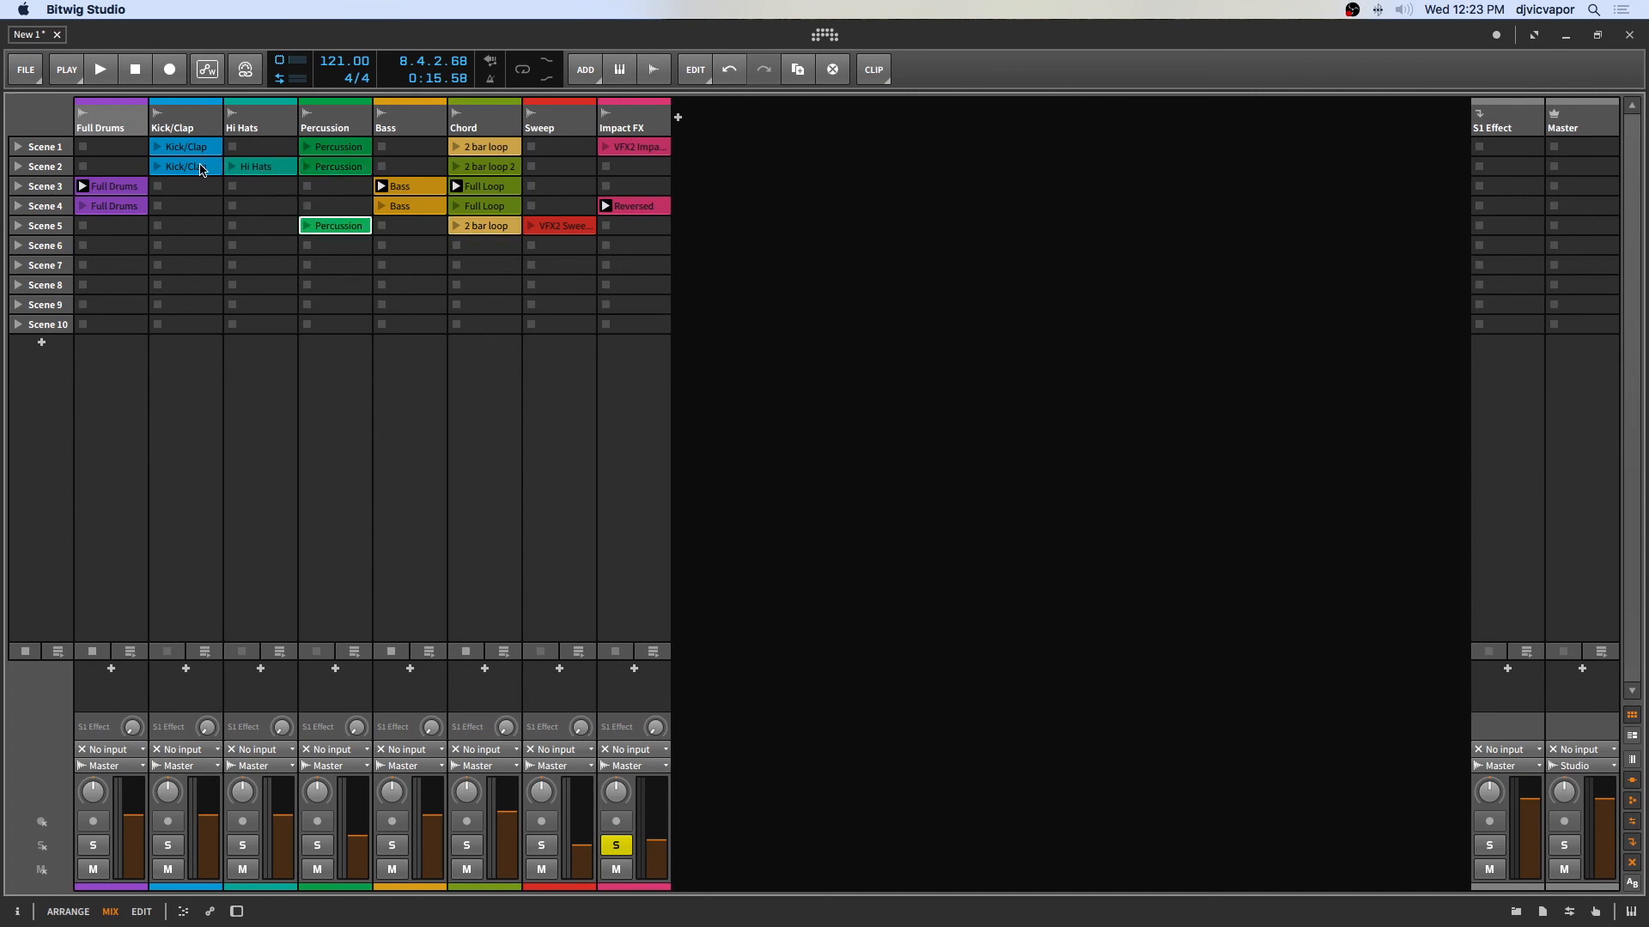
{"action": "left_click_drag", "start_coordinate": [265, 174], "coordinate": [256, 223]}
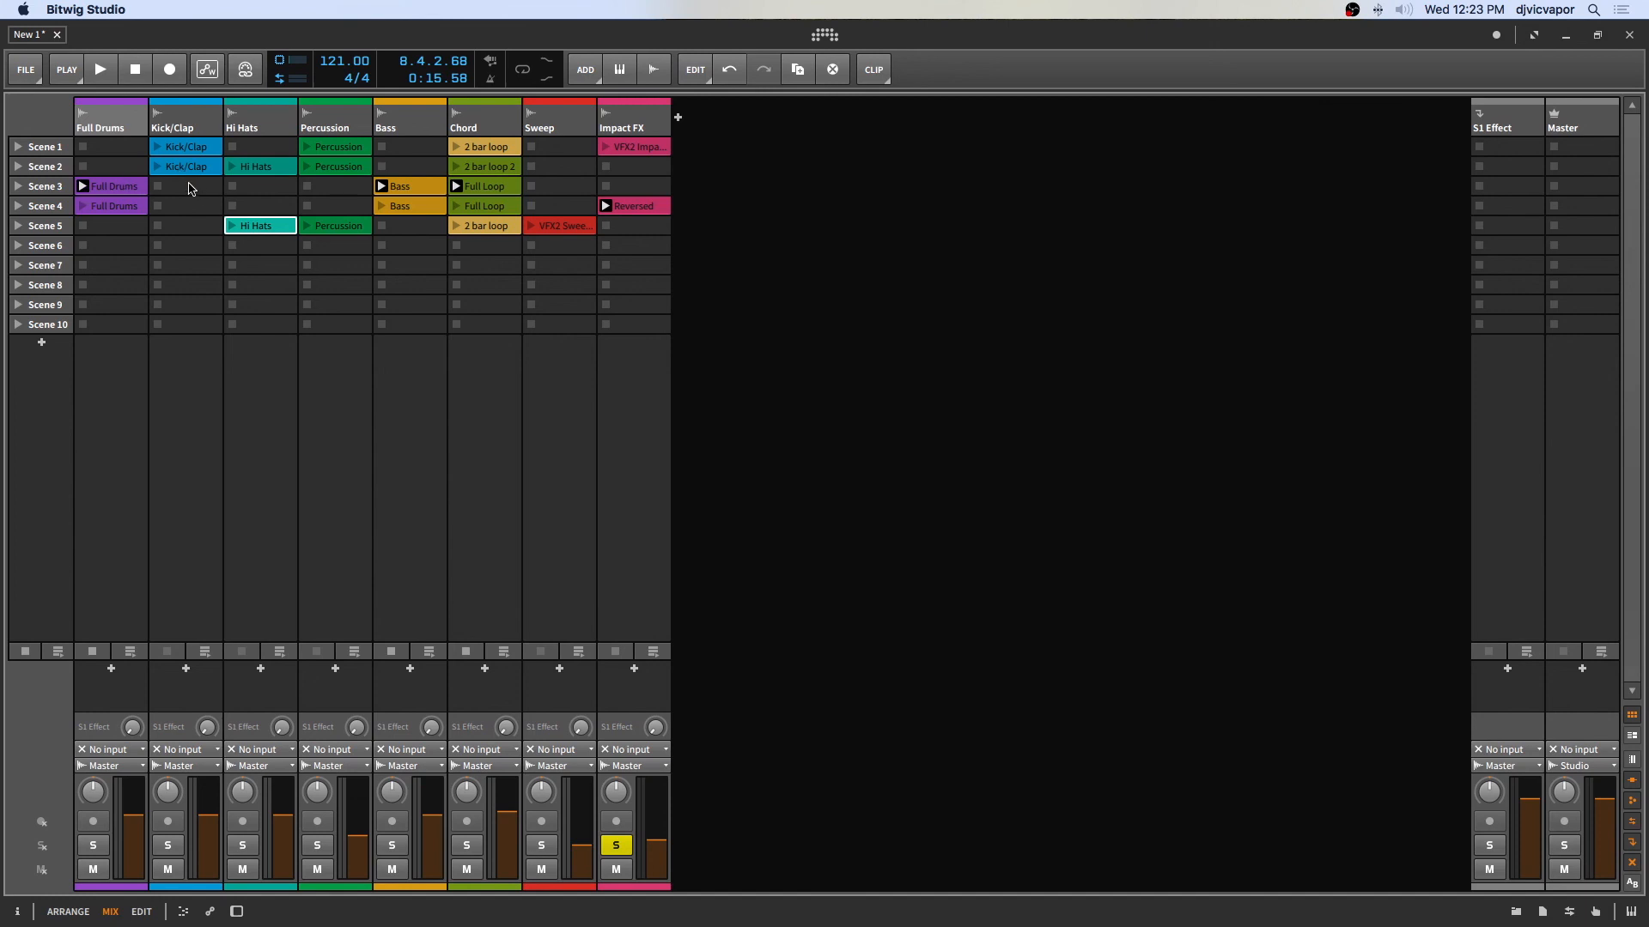
Step: Delete the empty Scenes 6 to 10
{"action": "left_click", "coordinate": [48, 248]}
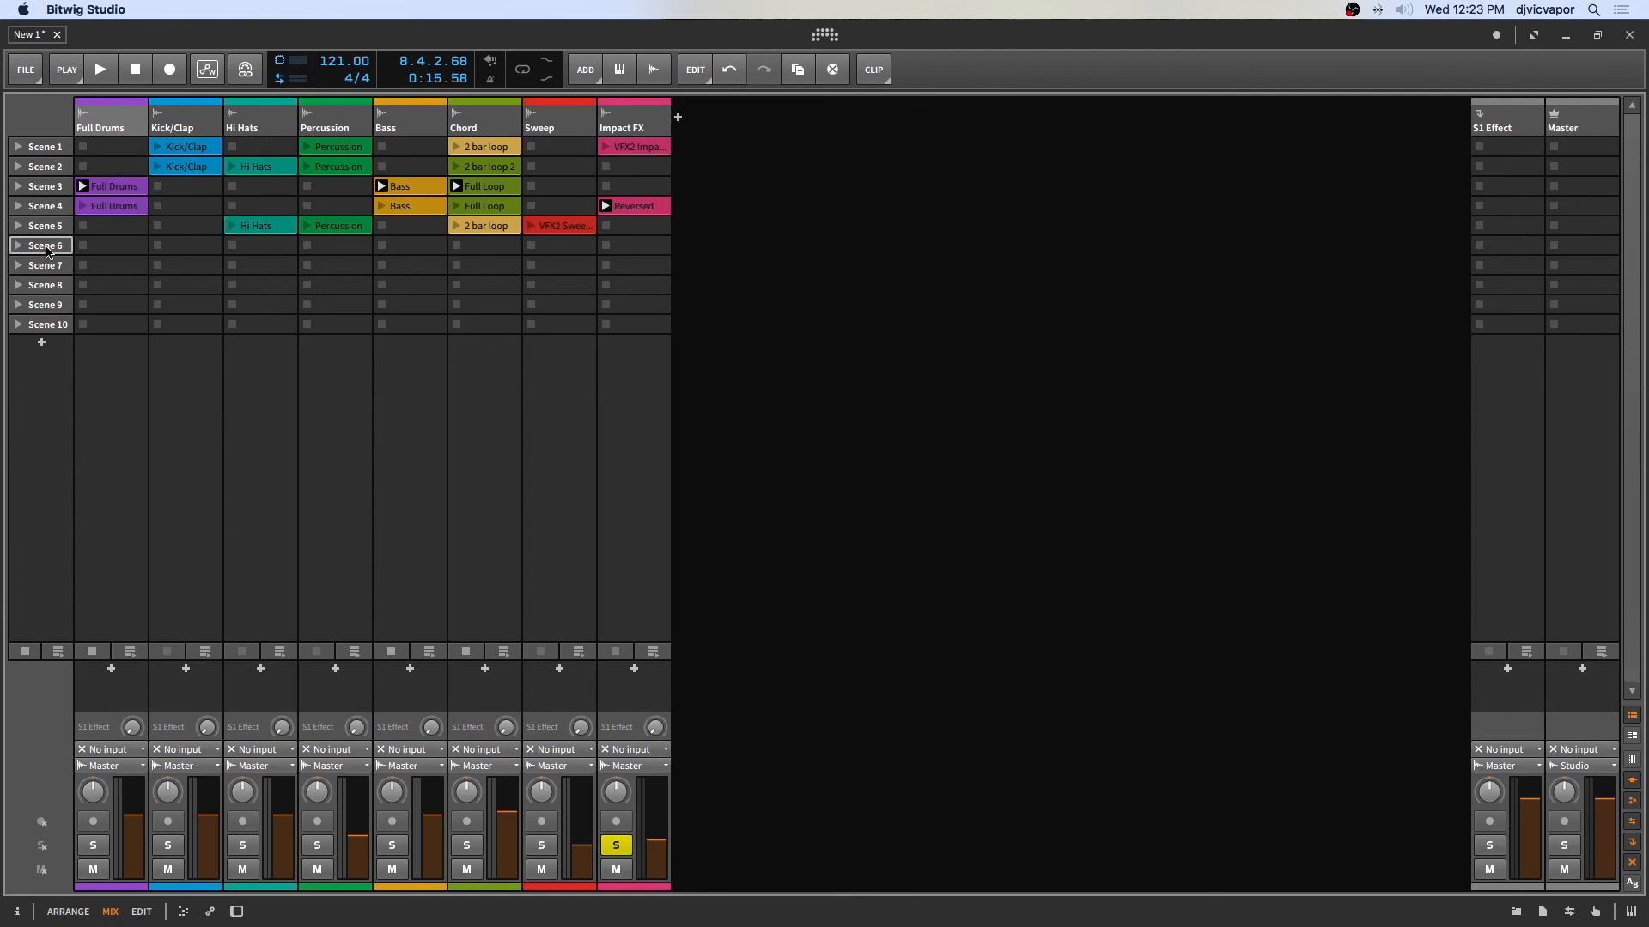
{"action": "key", "text": "Delete"}
{"action": "key", "text": "Delete"}
{"action": "key", "text": "Delete"}
{"action": "key", "text": "Delete"}
{"action": "key", "text": "Delete"}
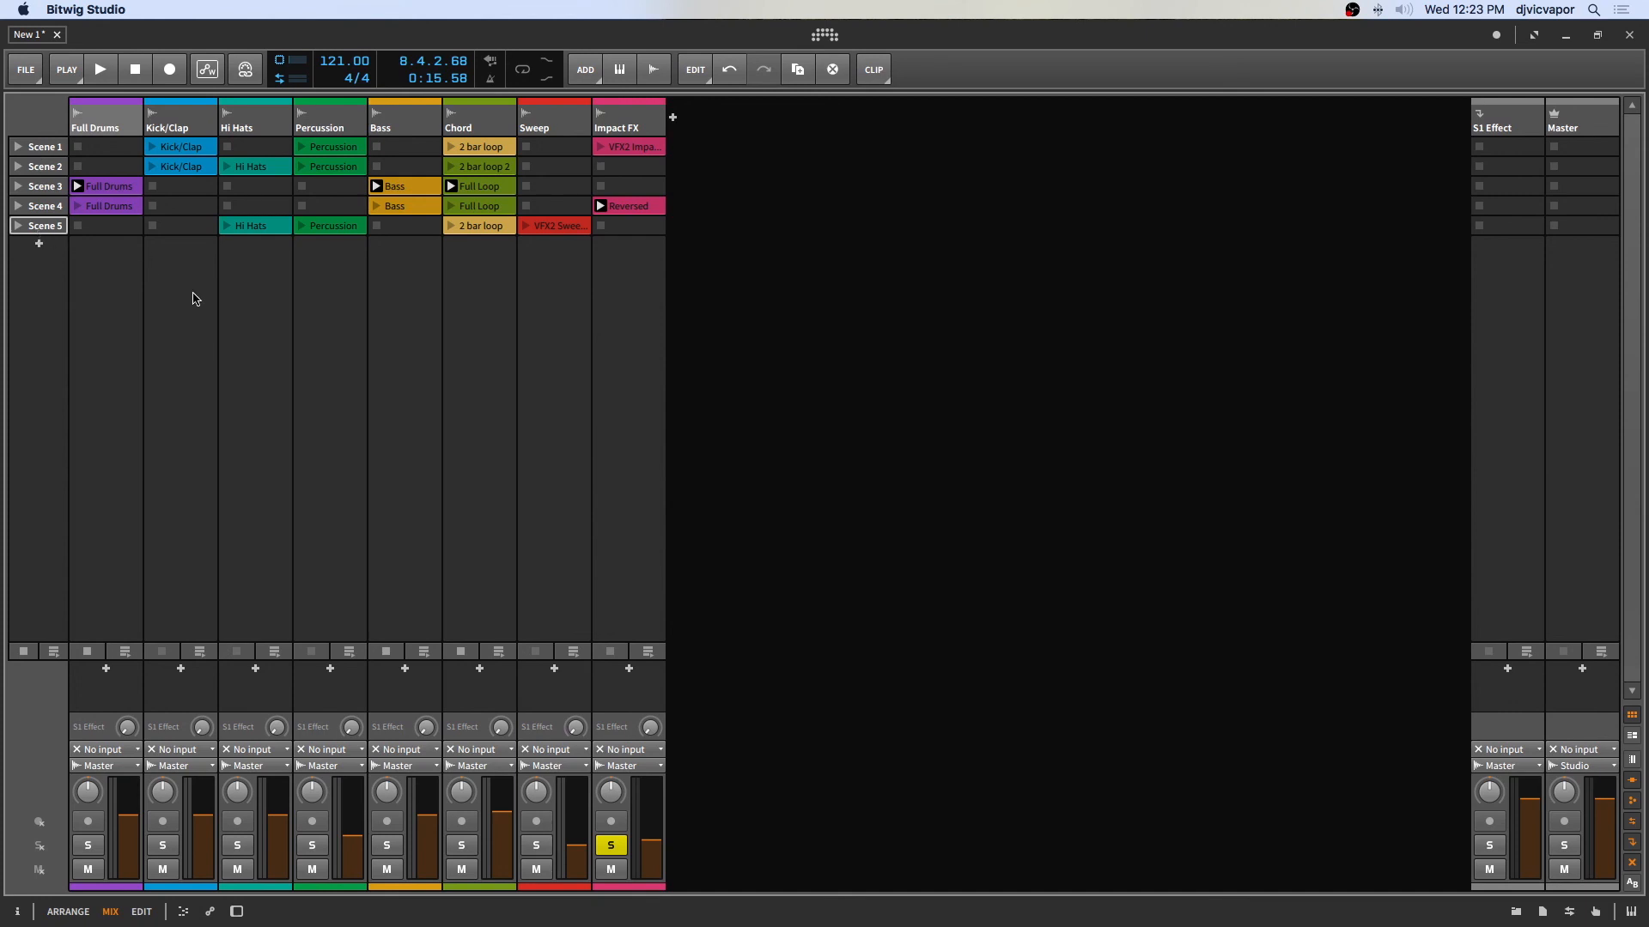
Step: Rename Scene 1 "Intro" and Scene 2 "Verse 1"
{"action": "left_click", "coordinate": [51, 147]}
{"action": "double_click", "coordinate": [51, 148]}
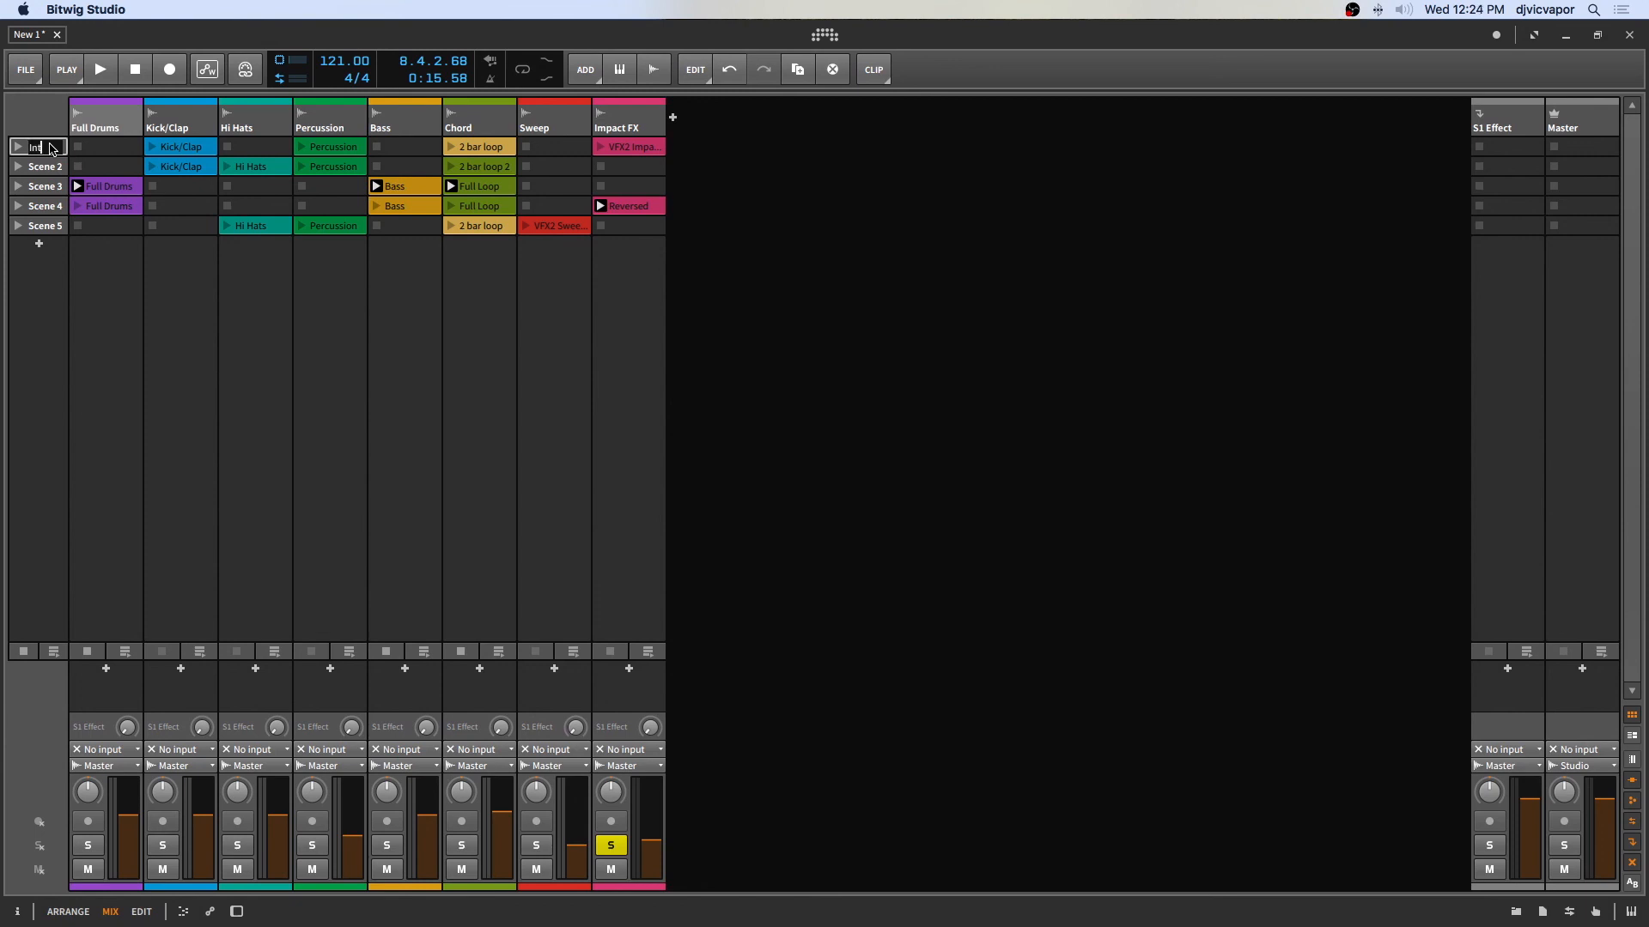
{"action": "key", "text": "Return"}
{"action": "left_click", "coordinate": [45, 169]}
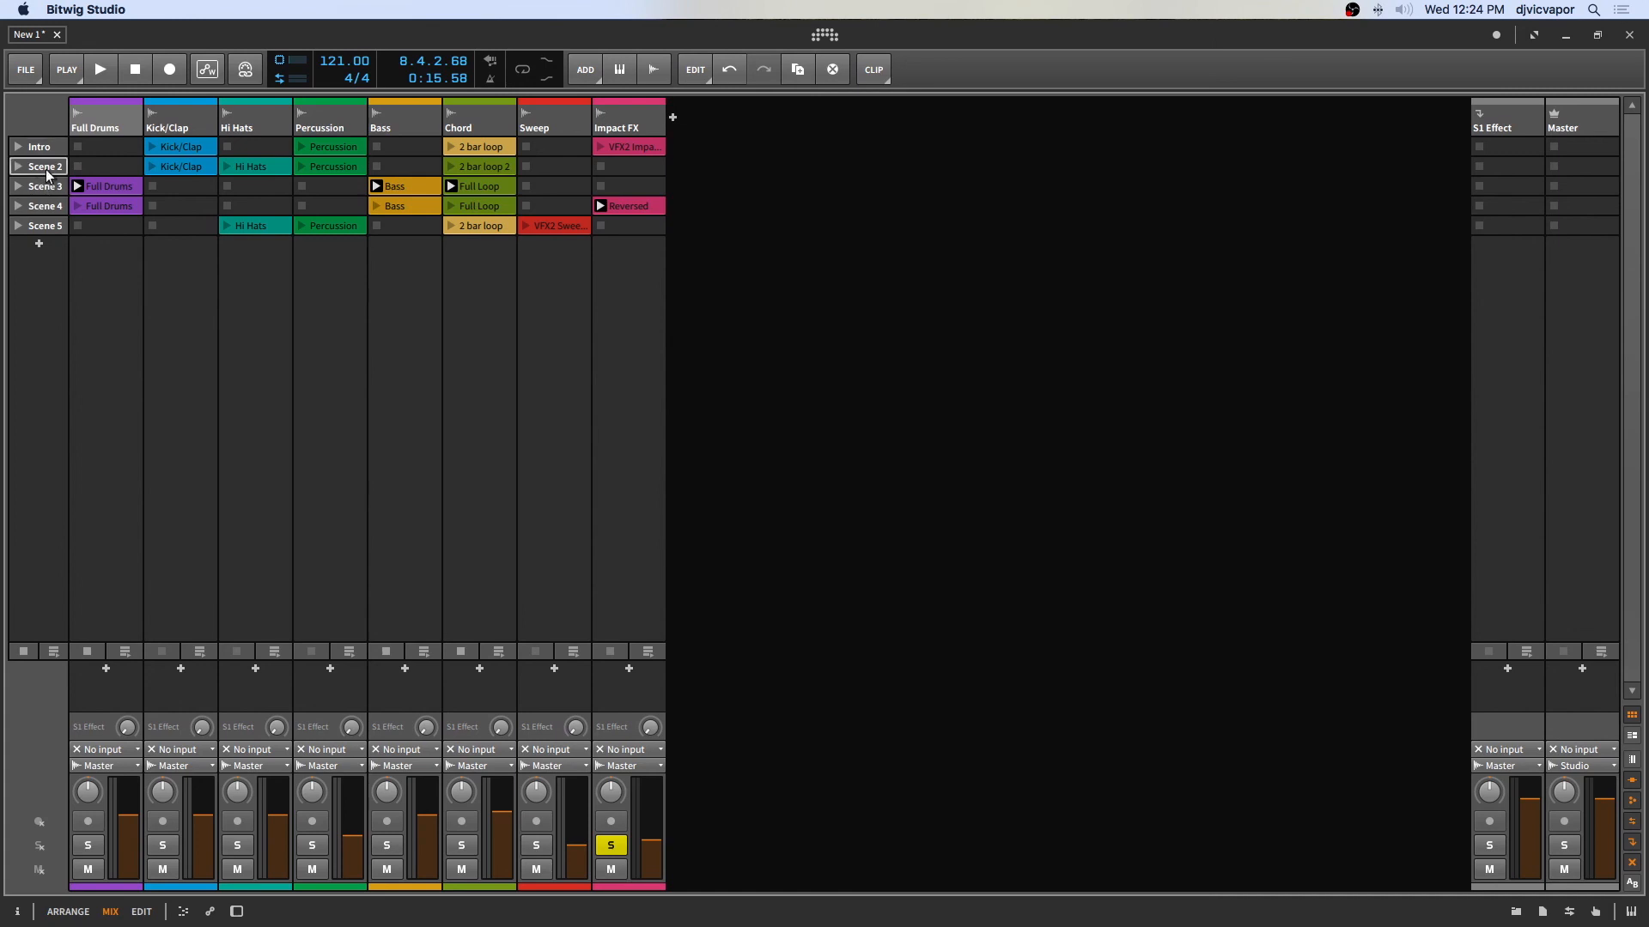
{"action": "double_click", "coordinate": [45, 169]}
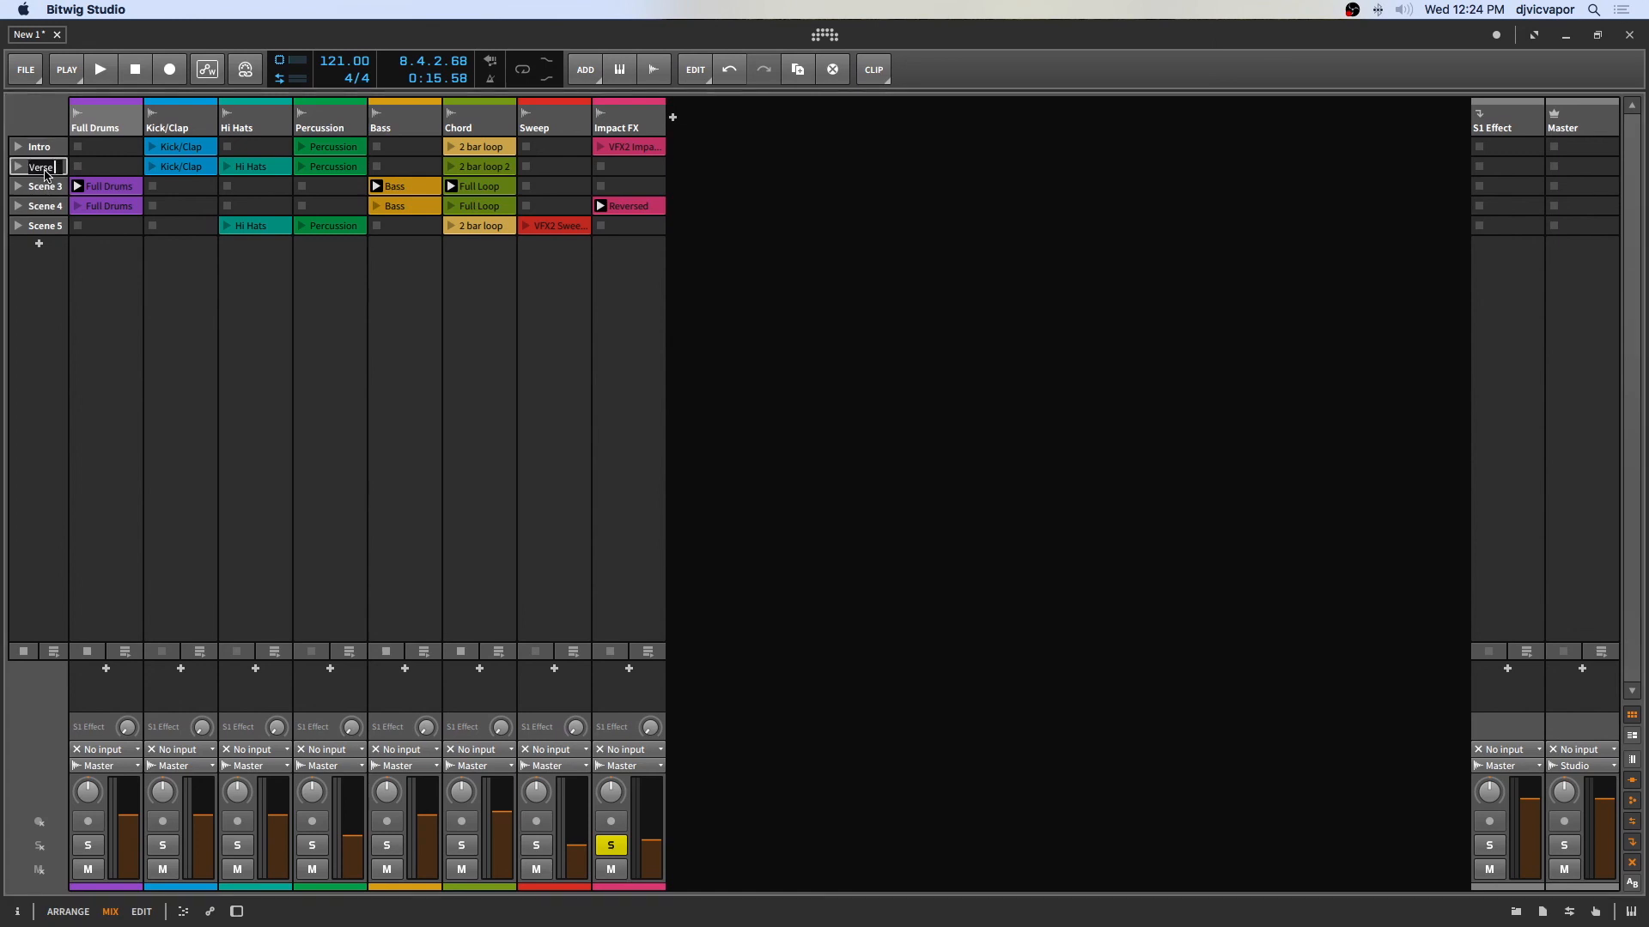
{"action": "key", "text": "Return"}
Step: Rename Scene 3 "Drop" and copy the Sweep clip from Scene 5 into it
{"action": "left_click", "coordinate": [43, 191]}
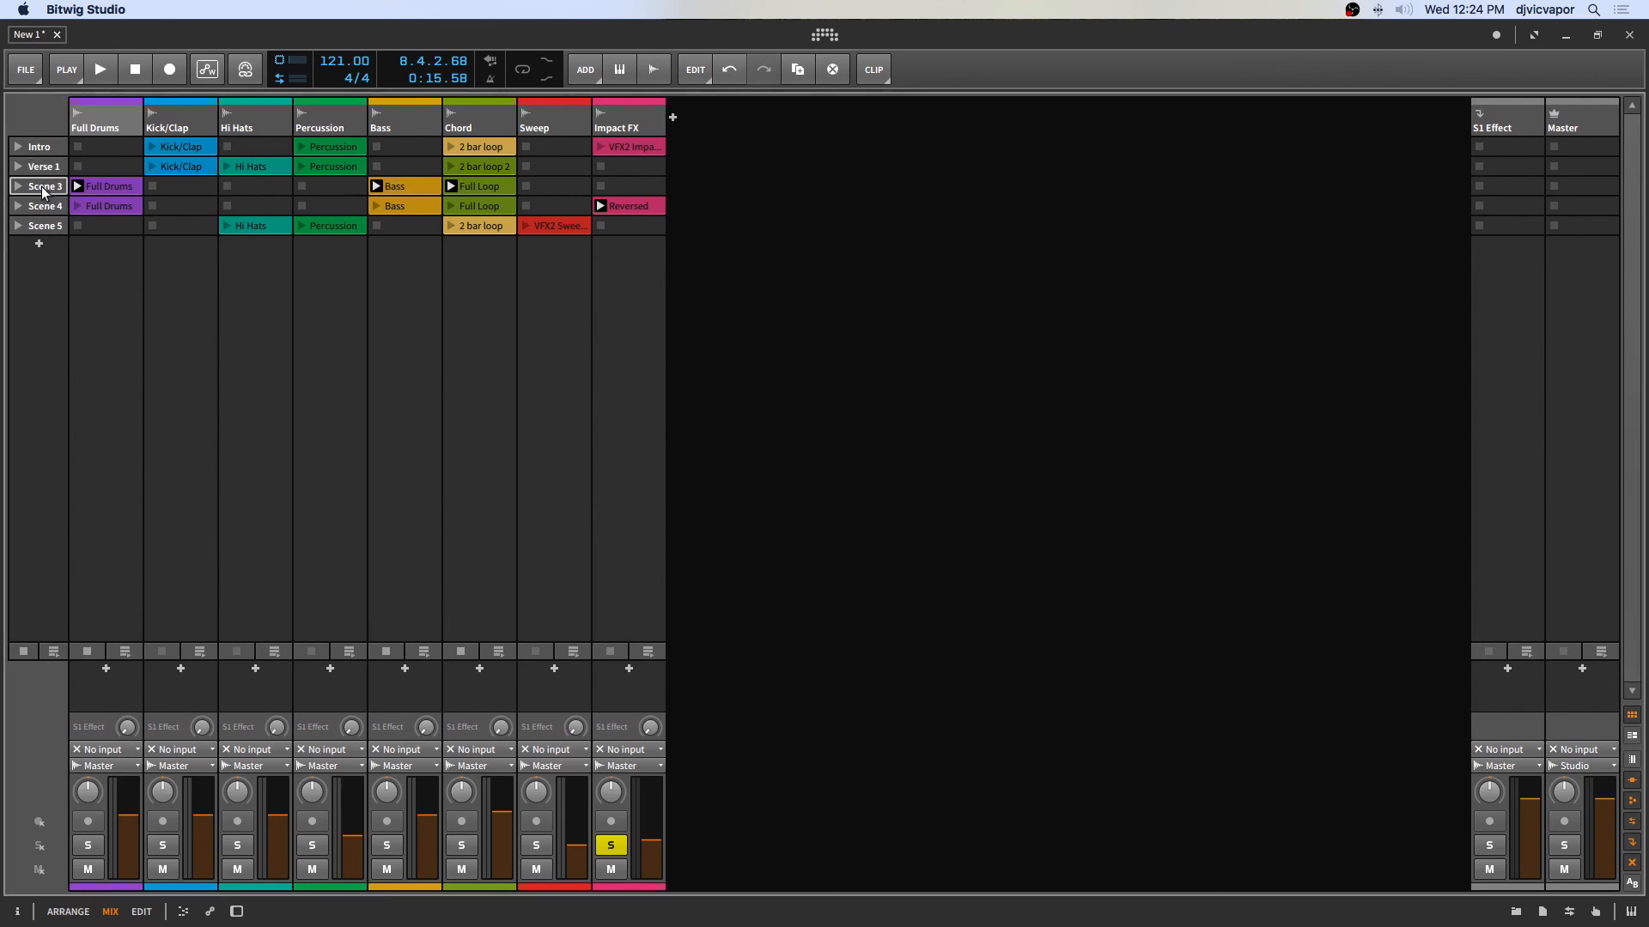
{"action": "double_click", "coordinate": [43, 187]}
{"action": "left_click_drag", "start_coordinate": [563, 226], "coordinate": [560, 192]}
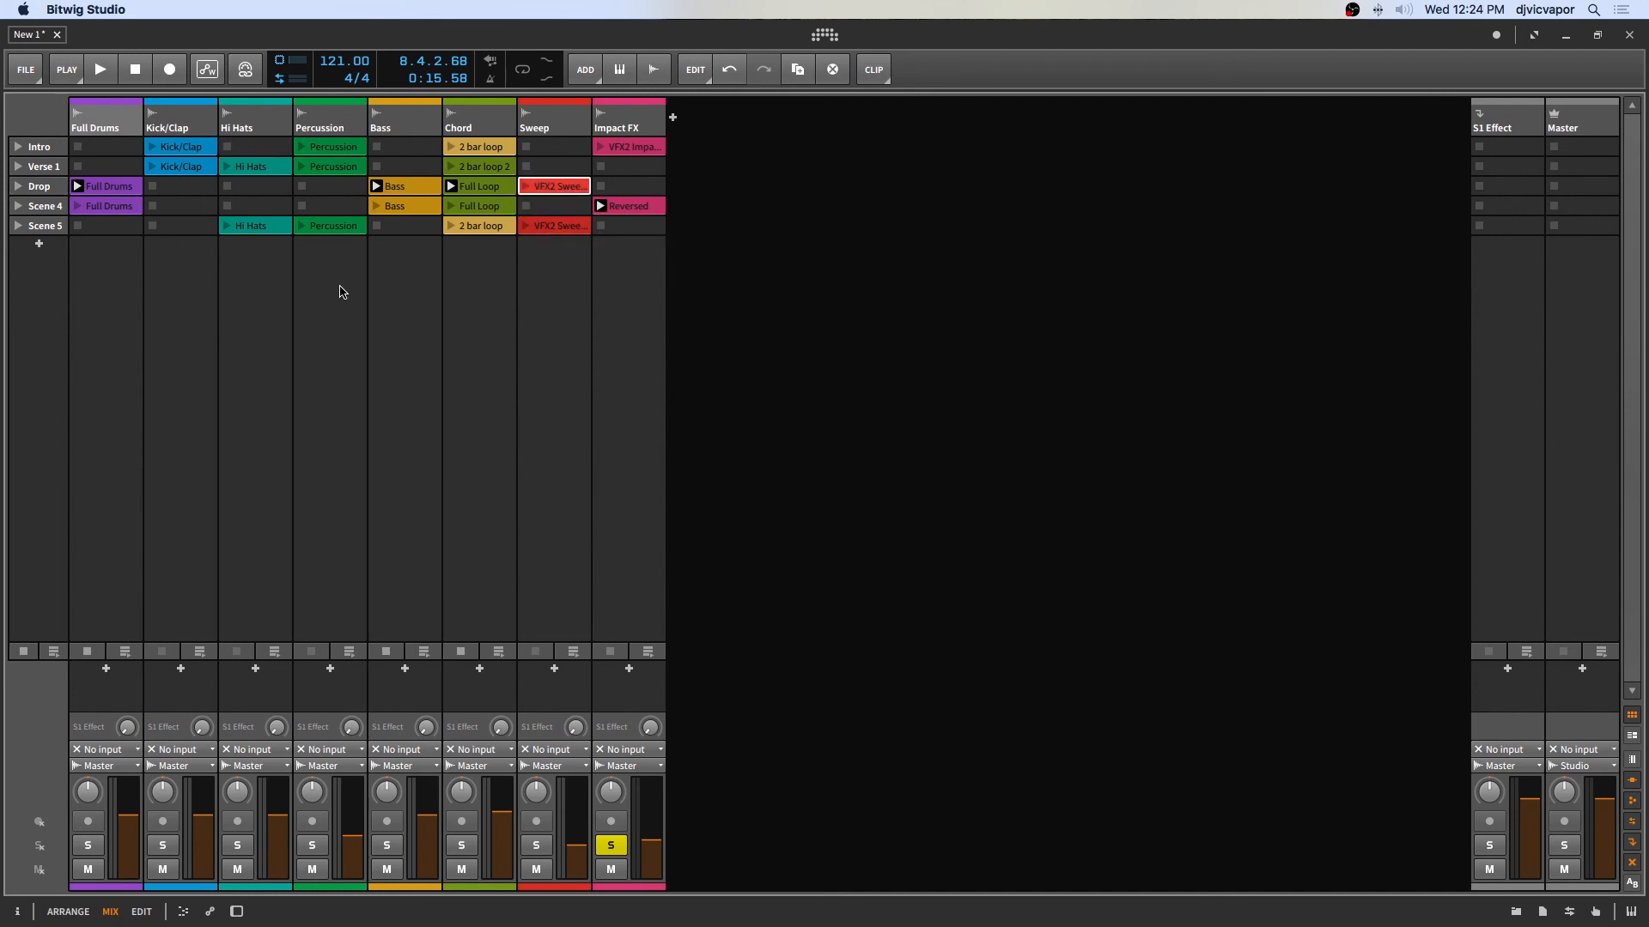
Step: Rename Scene 4 "Drop 2" and Scene 5 "Breakdown"
{"action": "left_click", "coordinate": [38, 211]}
{"action": "double_click", "coordinate": [38, 210]}
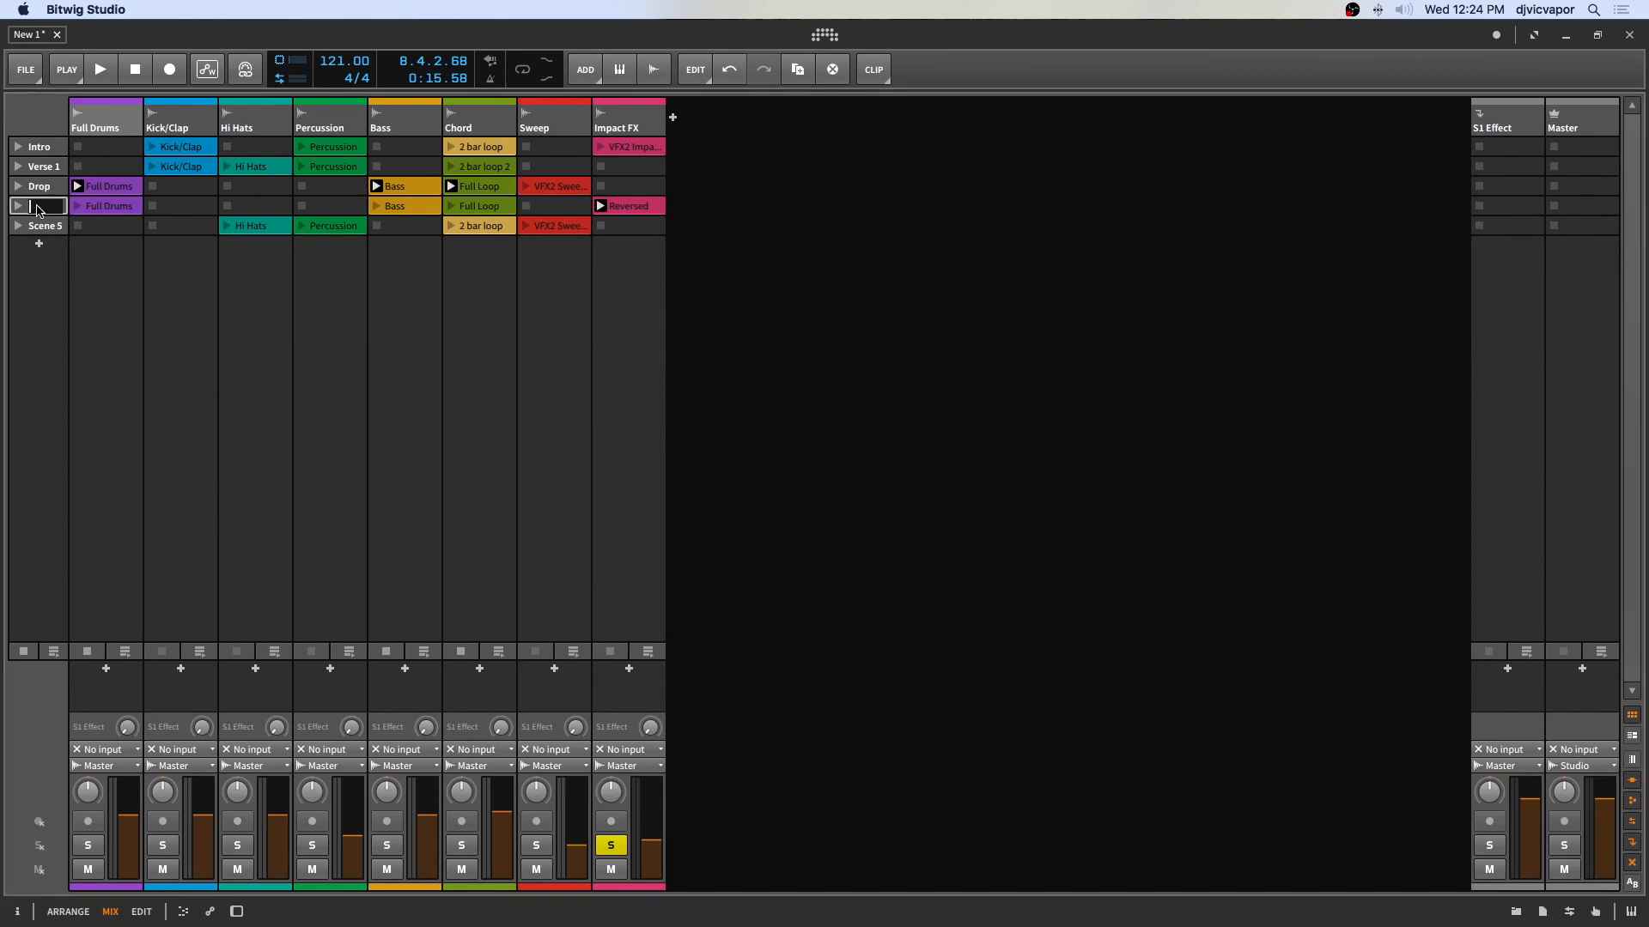
{"action": "type", "text": "Drop 2"}
{"action": "key", "text": "Return"}
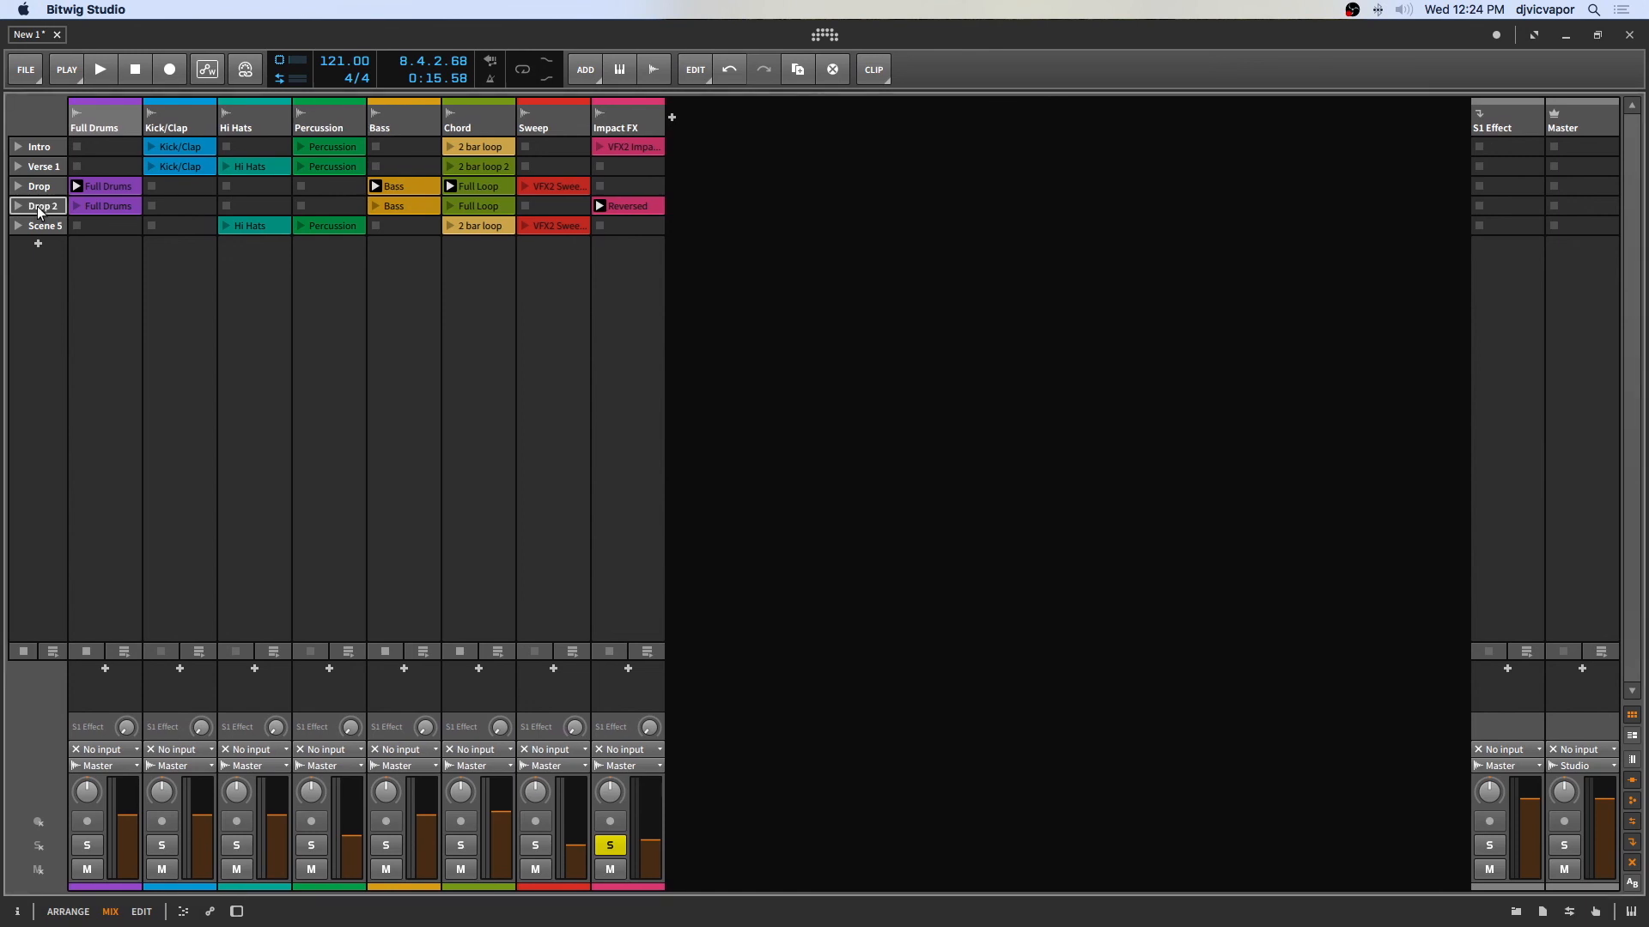
{"action": "left_click", "coordinate": [41, 227]}
{"action": "double_click", "coordinate": [40, 227]}
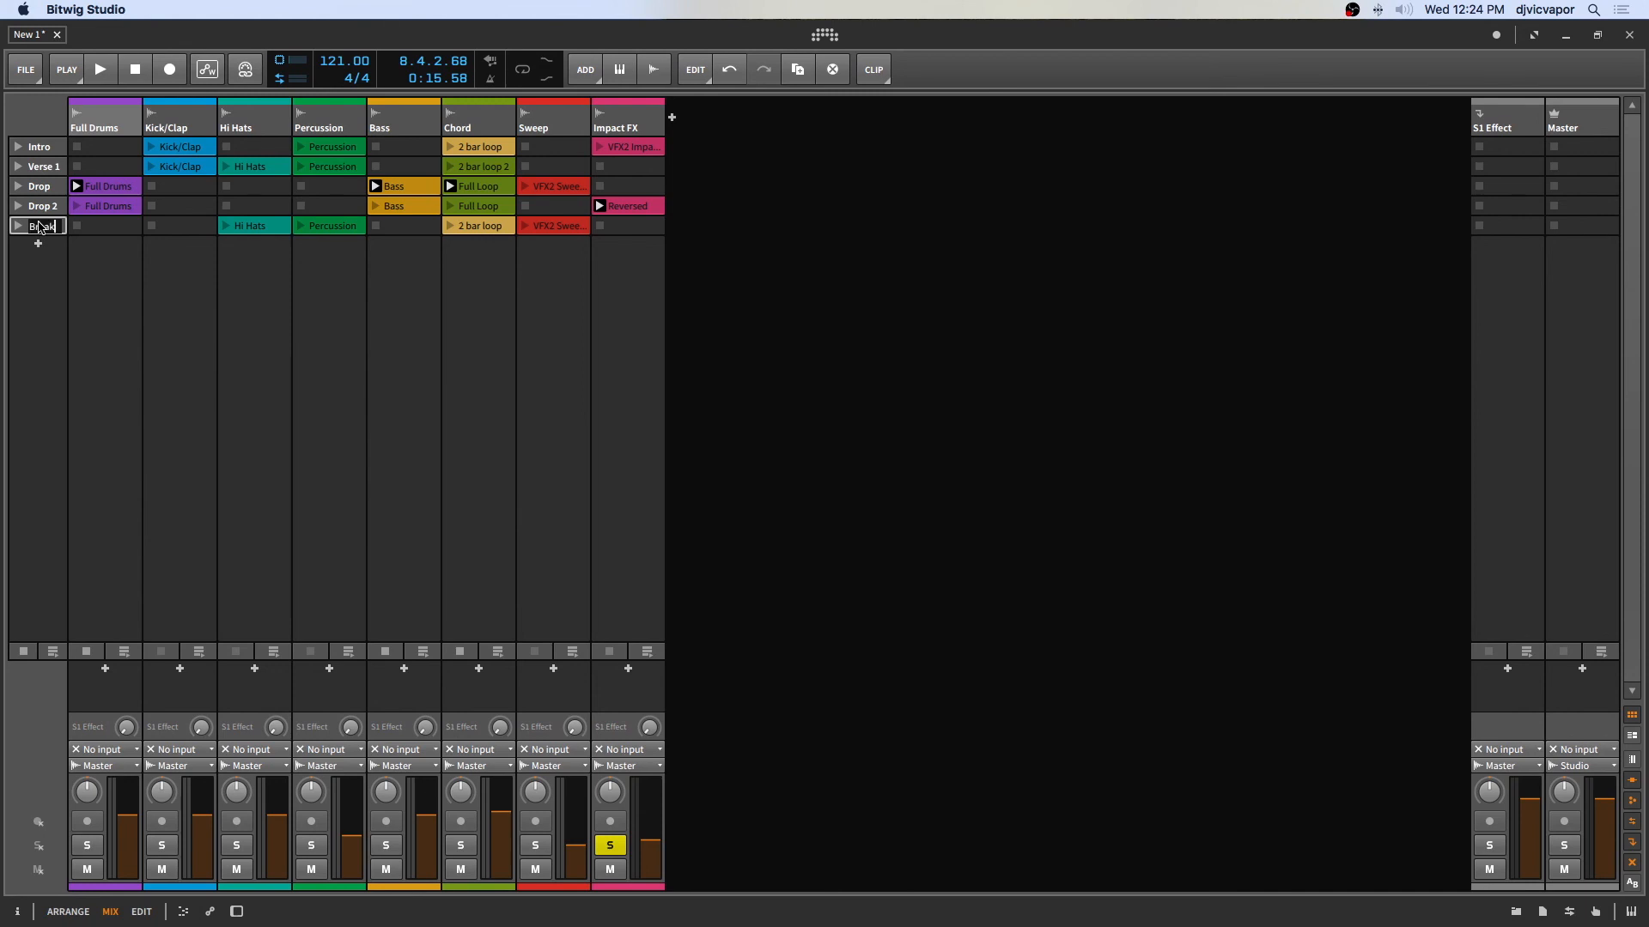
{"action": "type", "text": "Breakdown"}
{"action": "key", "text": "Return"}
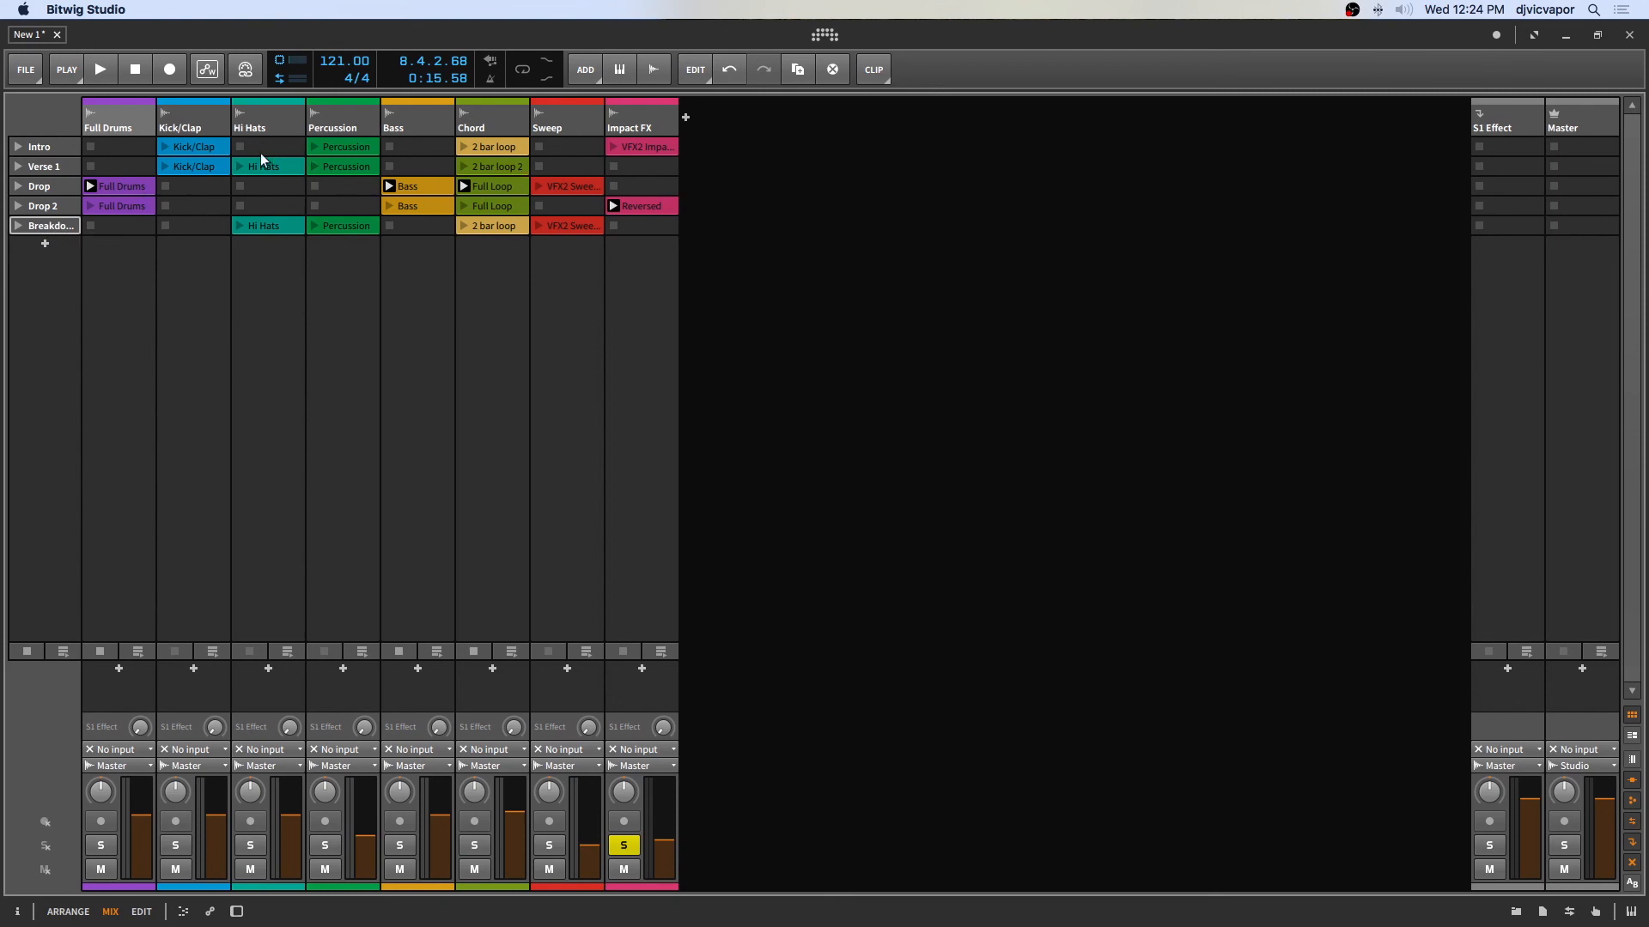
Step: Return the playhead to the start of the project and stop all launched clips
{"action": "left_click", "coordinate": [138, 71]}
{"action": "left_click", "coordinate": [40, 651]}
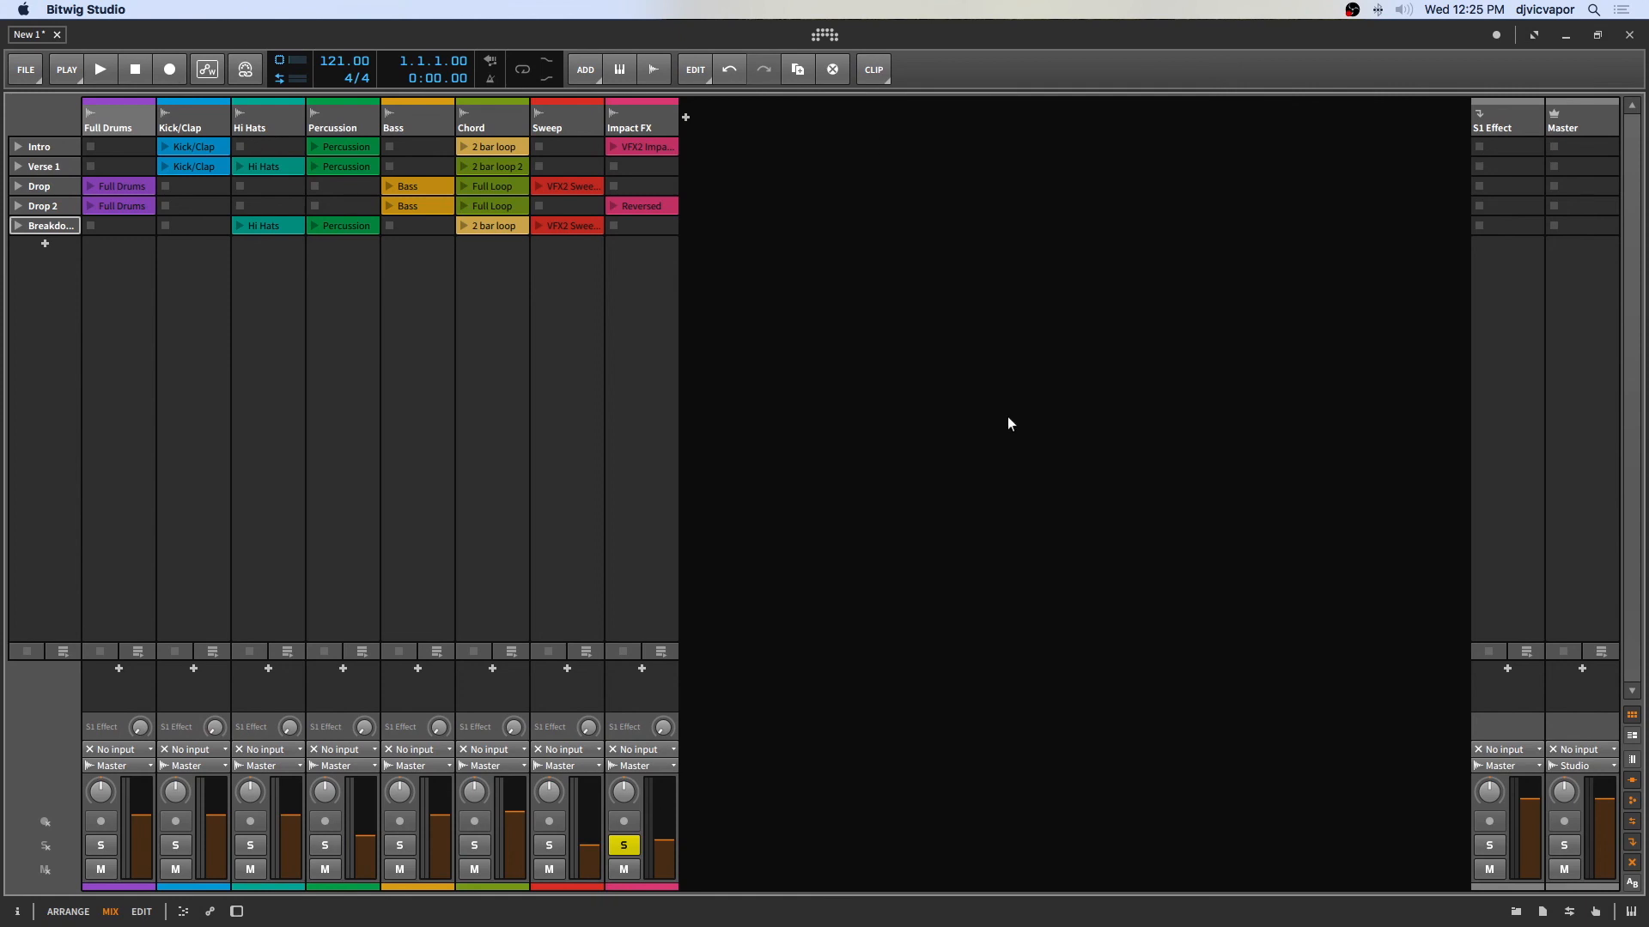
Step: Switch to the Arrange view and show the clip launcher beside the timeline, wide enough for all five scenes
{"action": "left_click", "coordinate": [236, 912]}
{"action": "left_click", "coordinate": [233, 913]}
{"action": "left_click", "coordinate": [74, 912]}
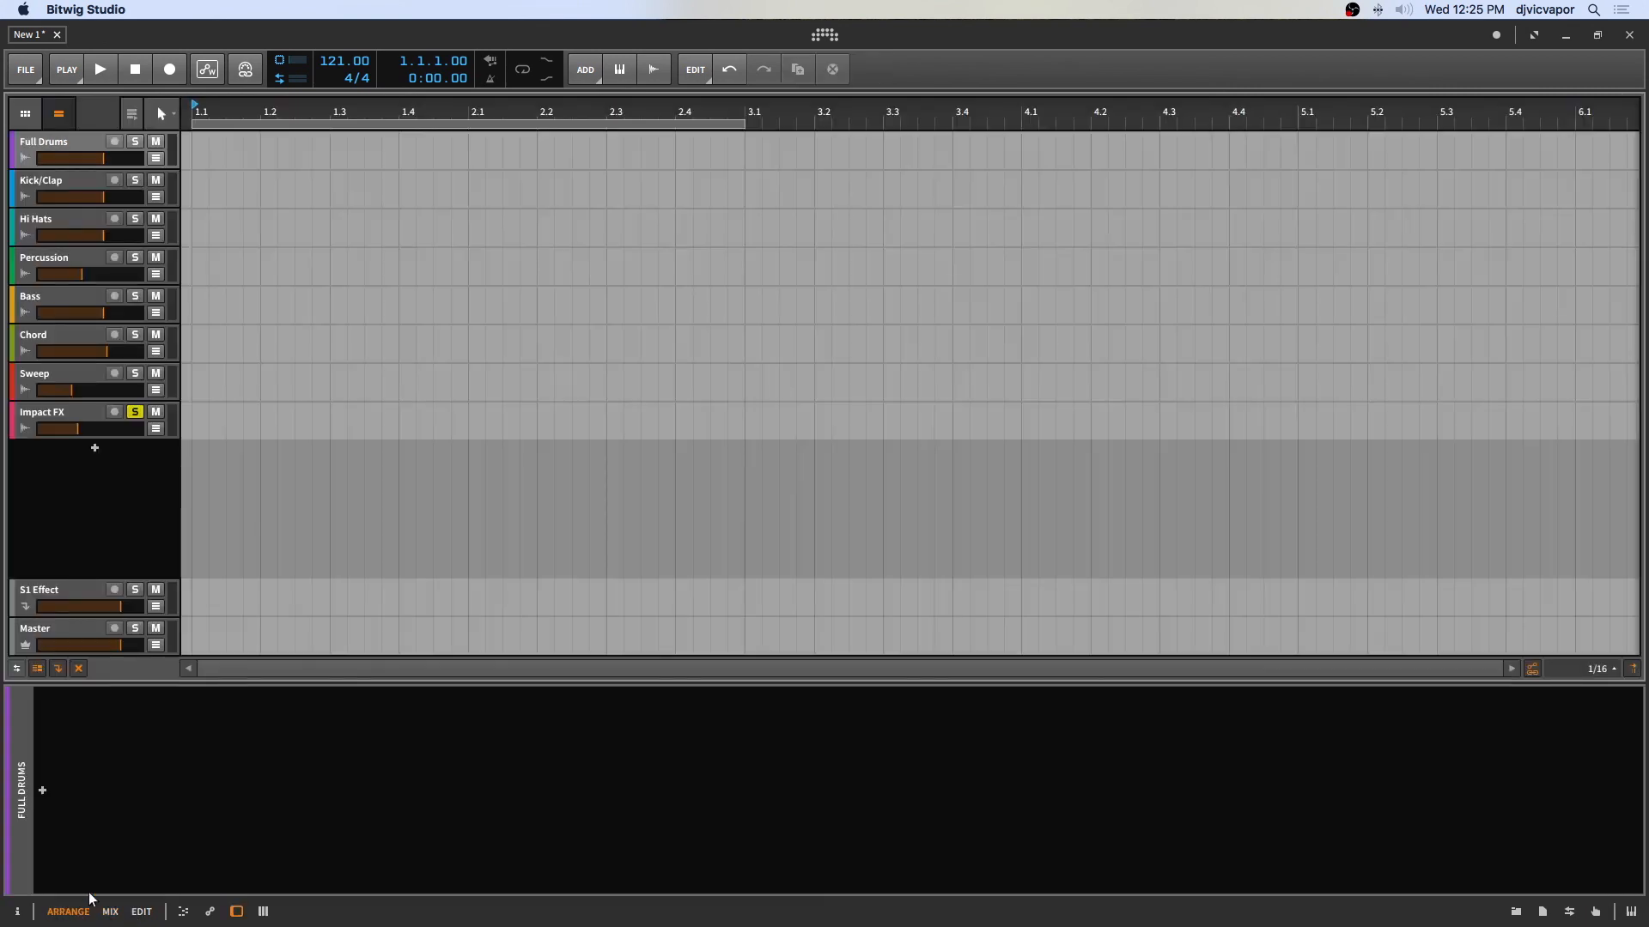
{"action": "left_click", "coordinate": [26, 118]}
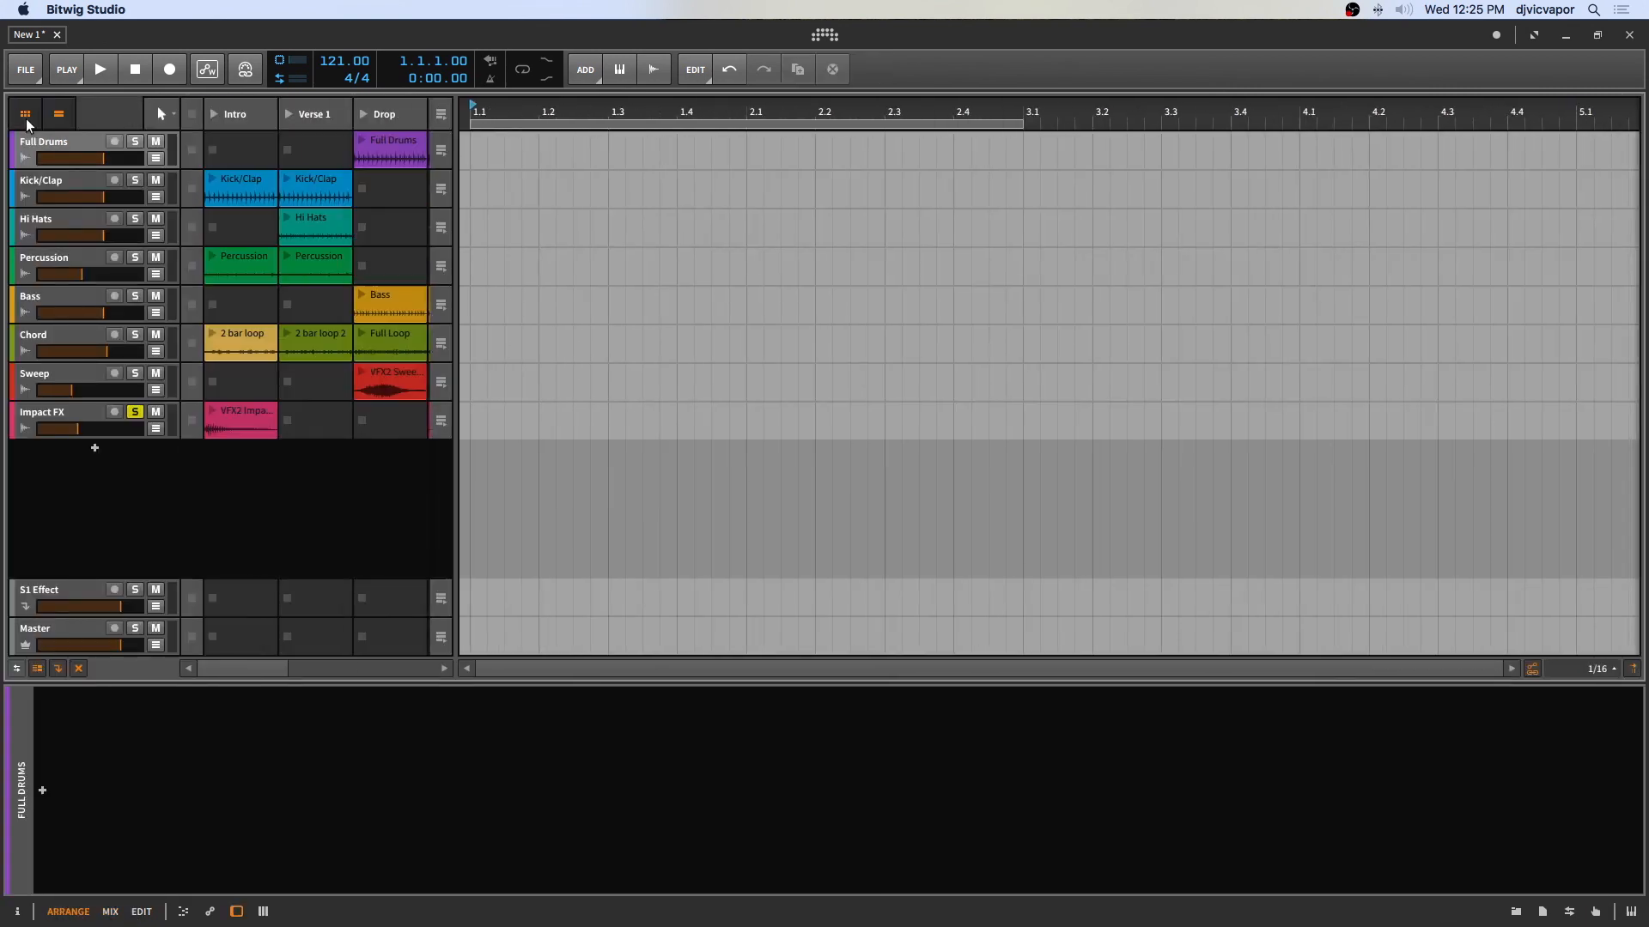
{"action": "left_click_drag", "start_coordinate": [455, 506], "coordinate": [633, 508]}
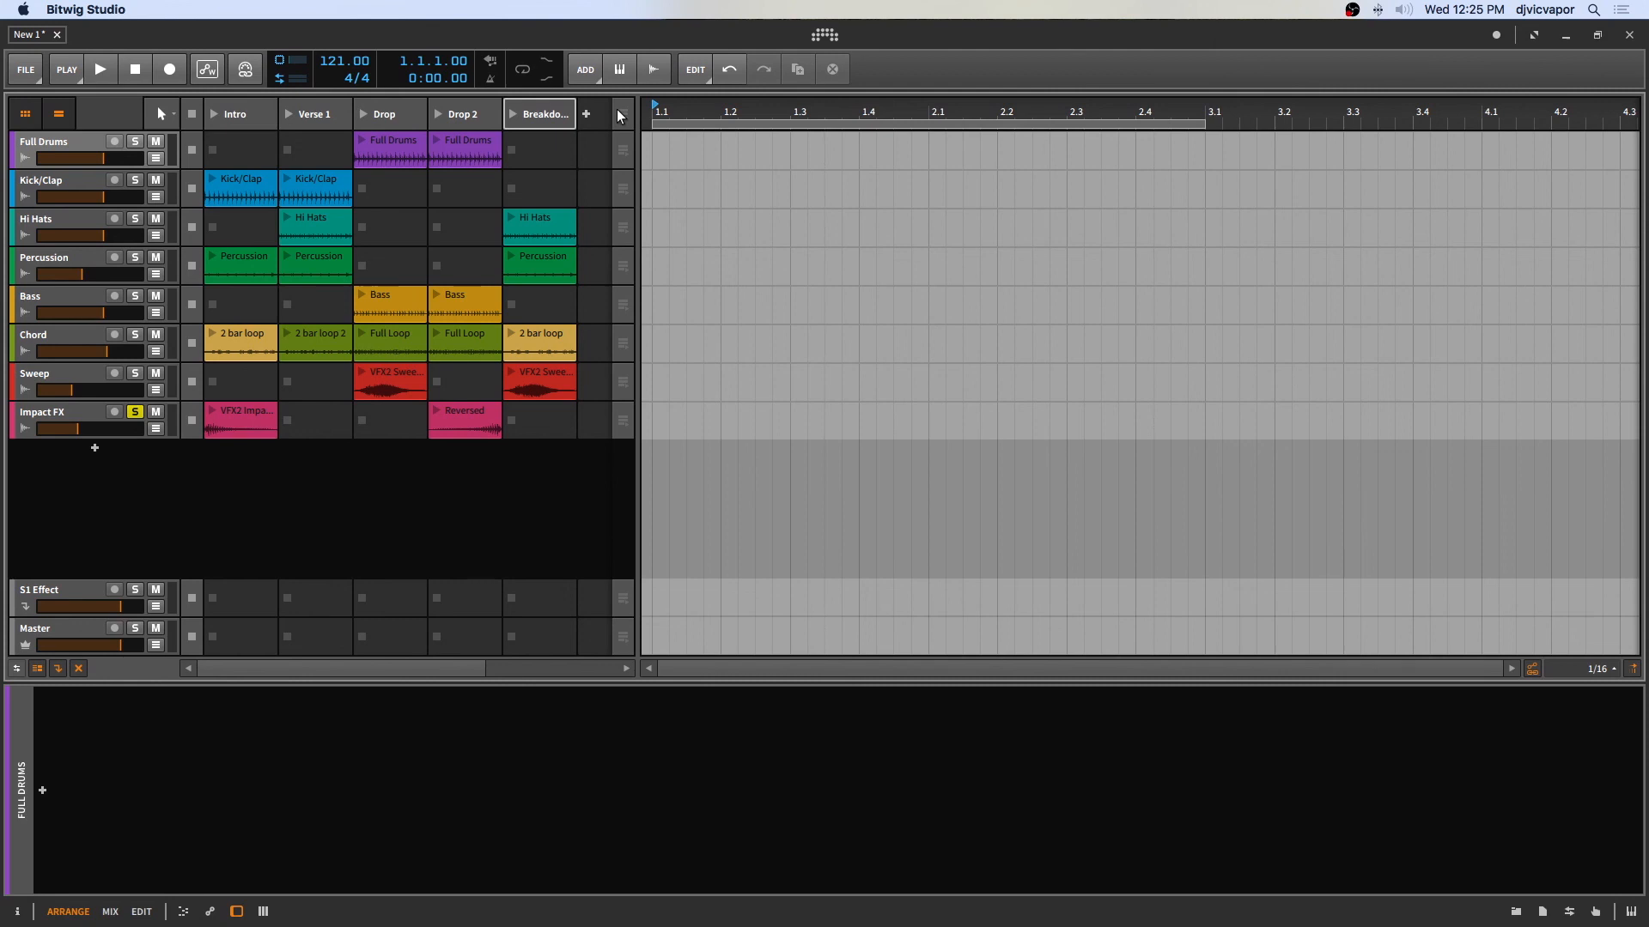
Step: Hide and restore the arranger timeline, and do the same with the clip launcher
{"action": "left_click", "coordinate": [57, 119]}
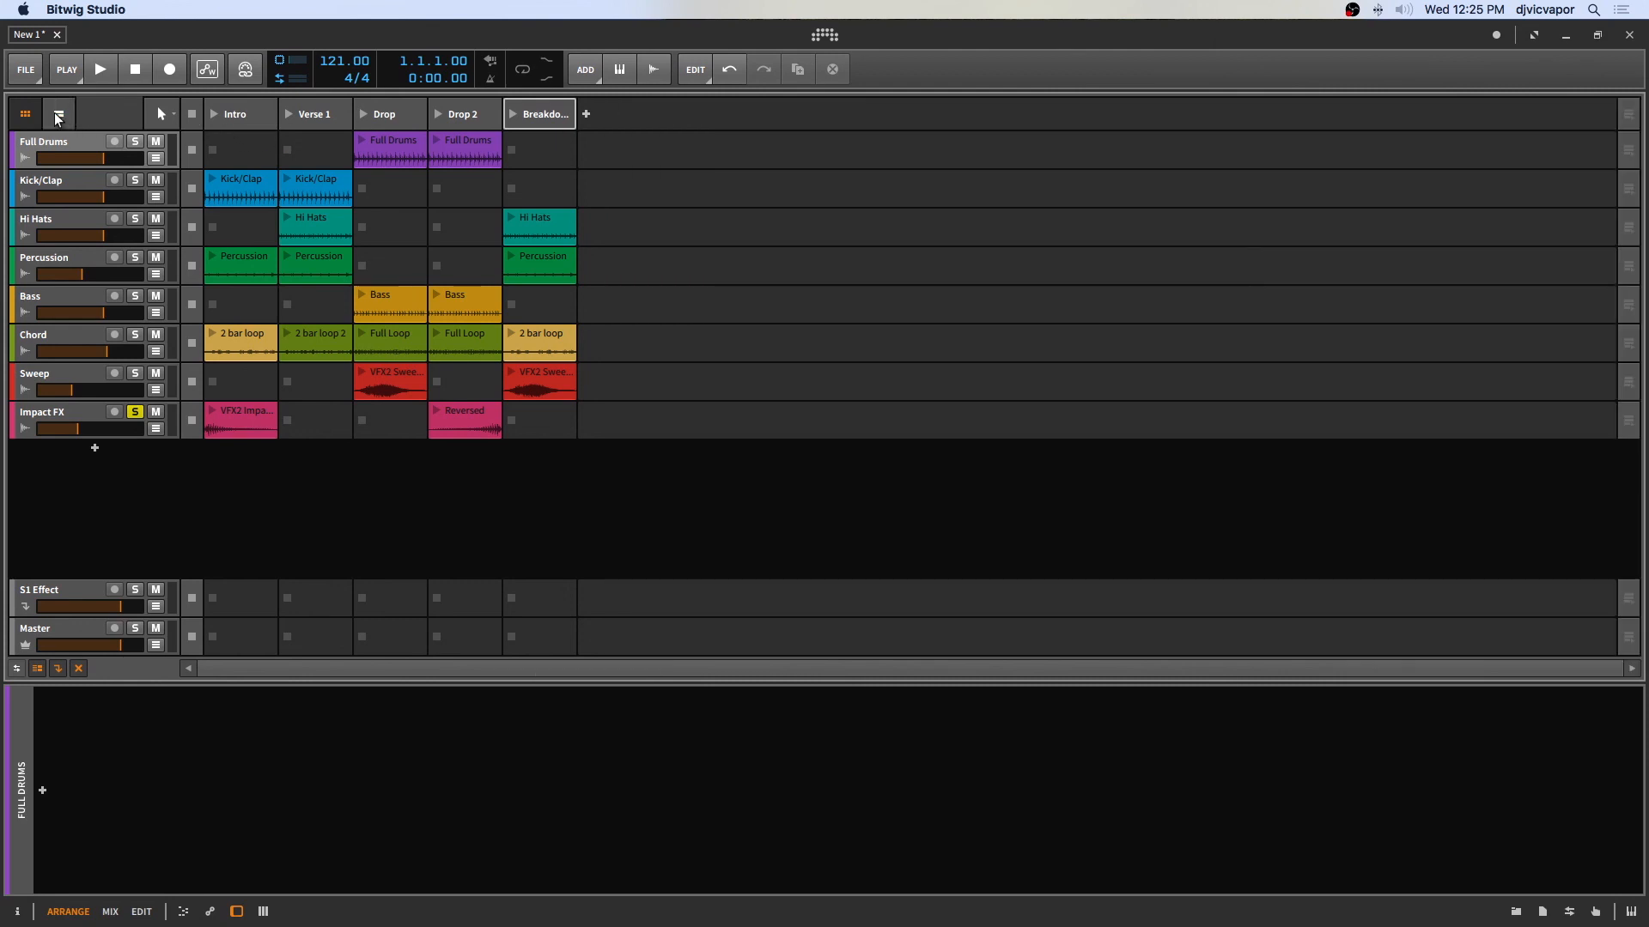
{"action": "left_click", "coordinate": [58, 118]}
{"action": "left_click", "coordinate": [26, 118]}
{"action": "left_click", "coordinate": [26, 118]}
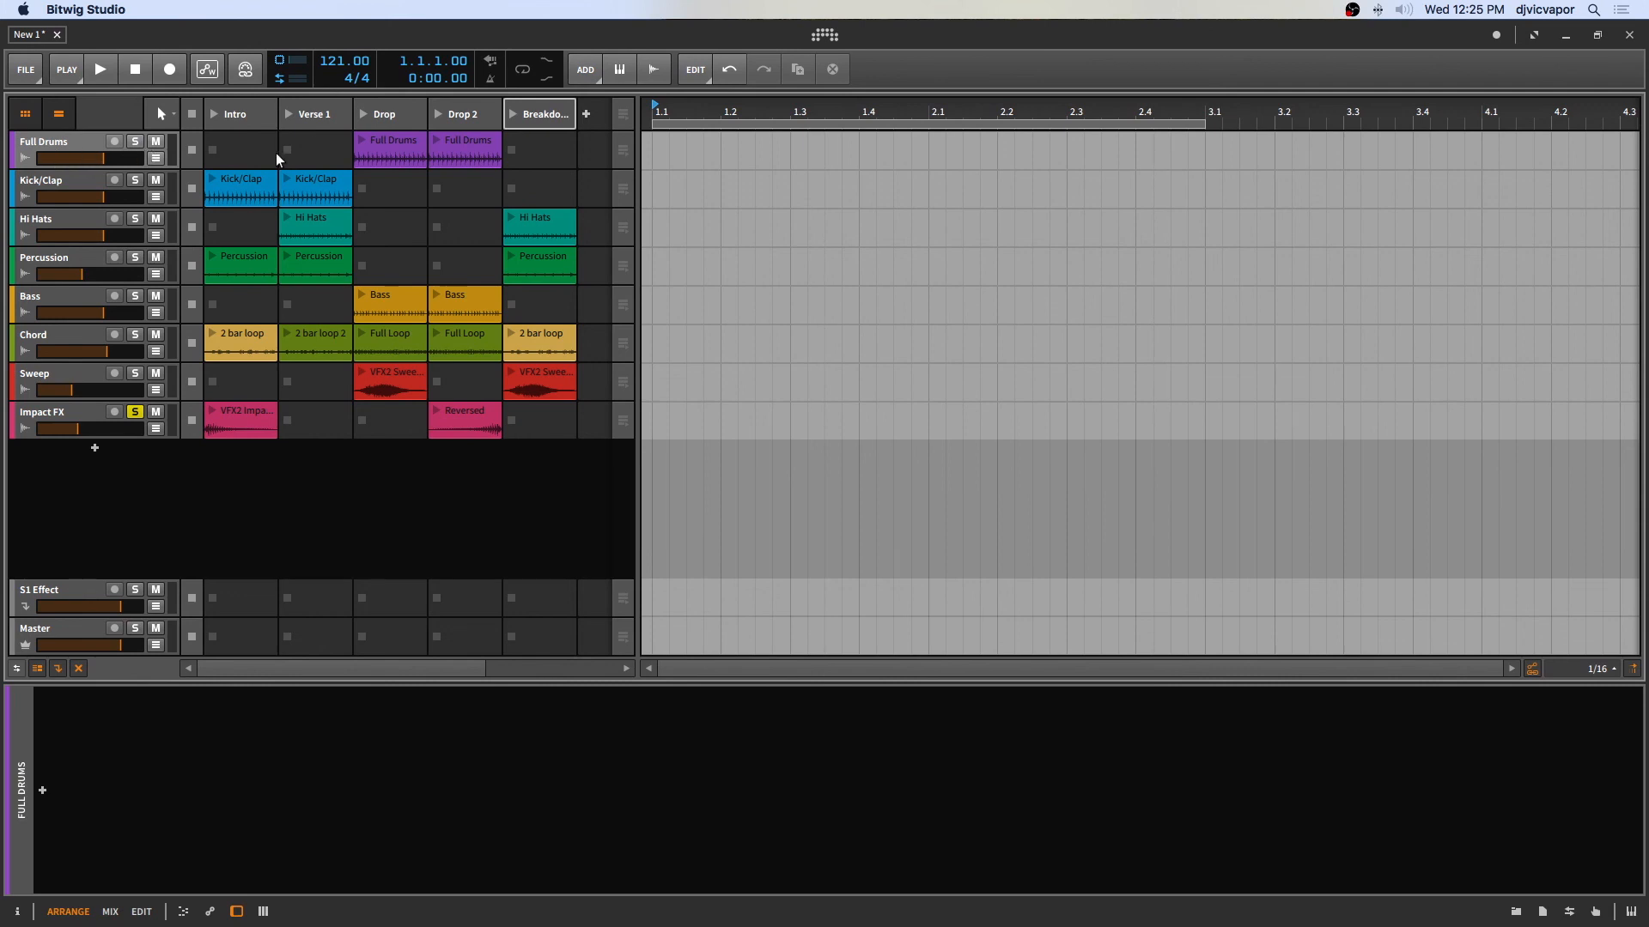
Step: Cue the Intro scene with the transport stopped, and take the Impact FX track off solo with the device panel hidden
{"action": "left_click", "coordinate": [221, 121]}
{"action": "left_click", "coordinate": [135, 70]}
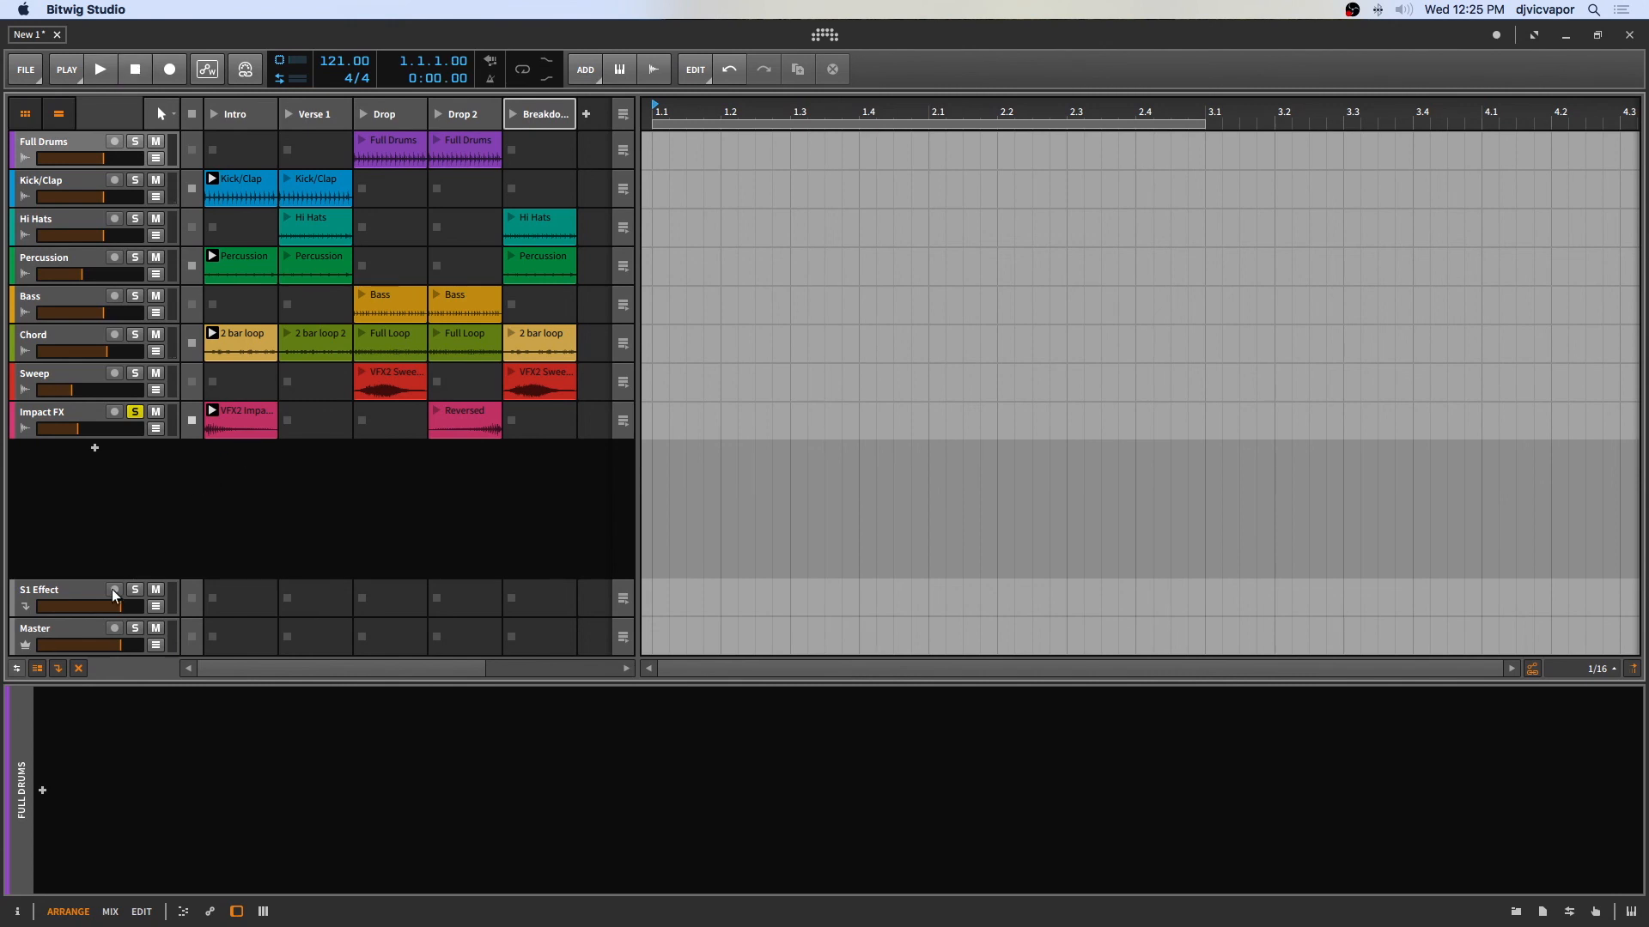
{"action": "left_click_drag", "start_coordinate": [291, 695], "coordinate": [284, 837]}
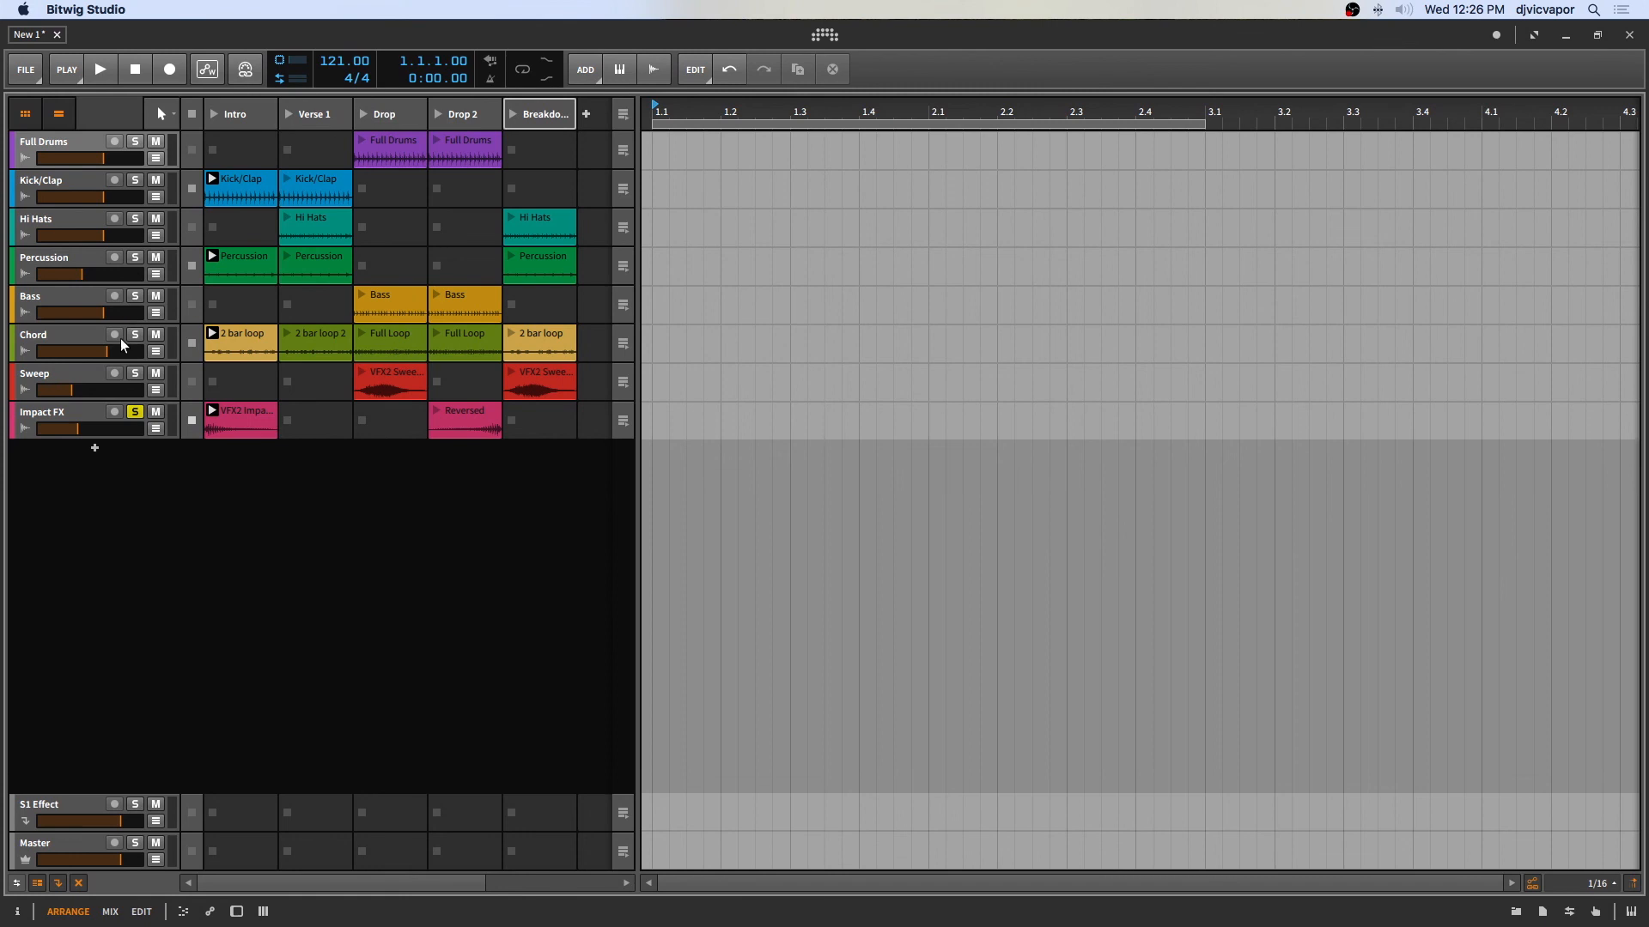
{"action": "left_click", "coordinate": [135, 412]}
Step: Record the Intro, Verse 1, Drop, Drop 2 and Breakdown scenes into the arranger timeline by launching them in that order
{"action": "left_click", "coordinate": [172, 69]}
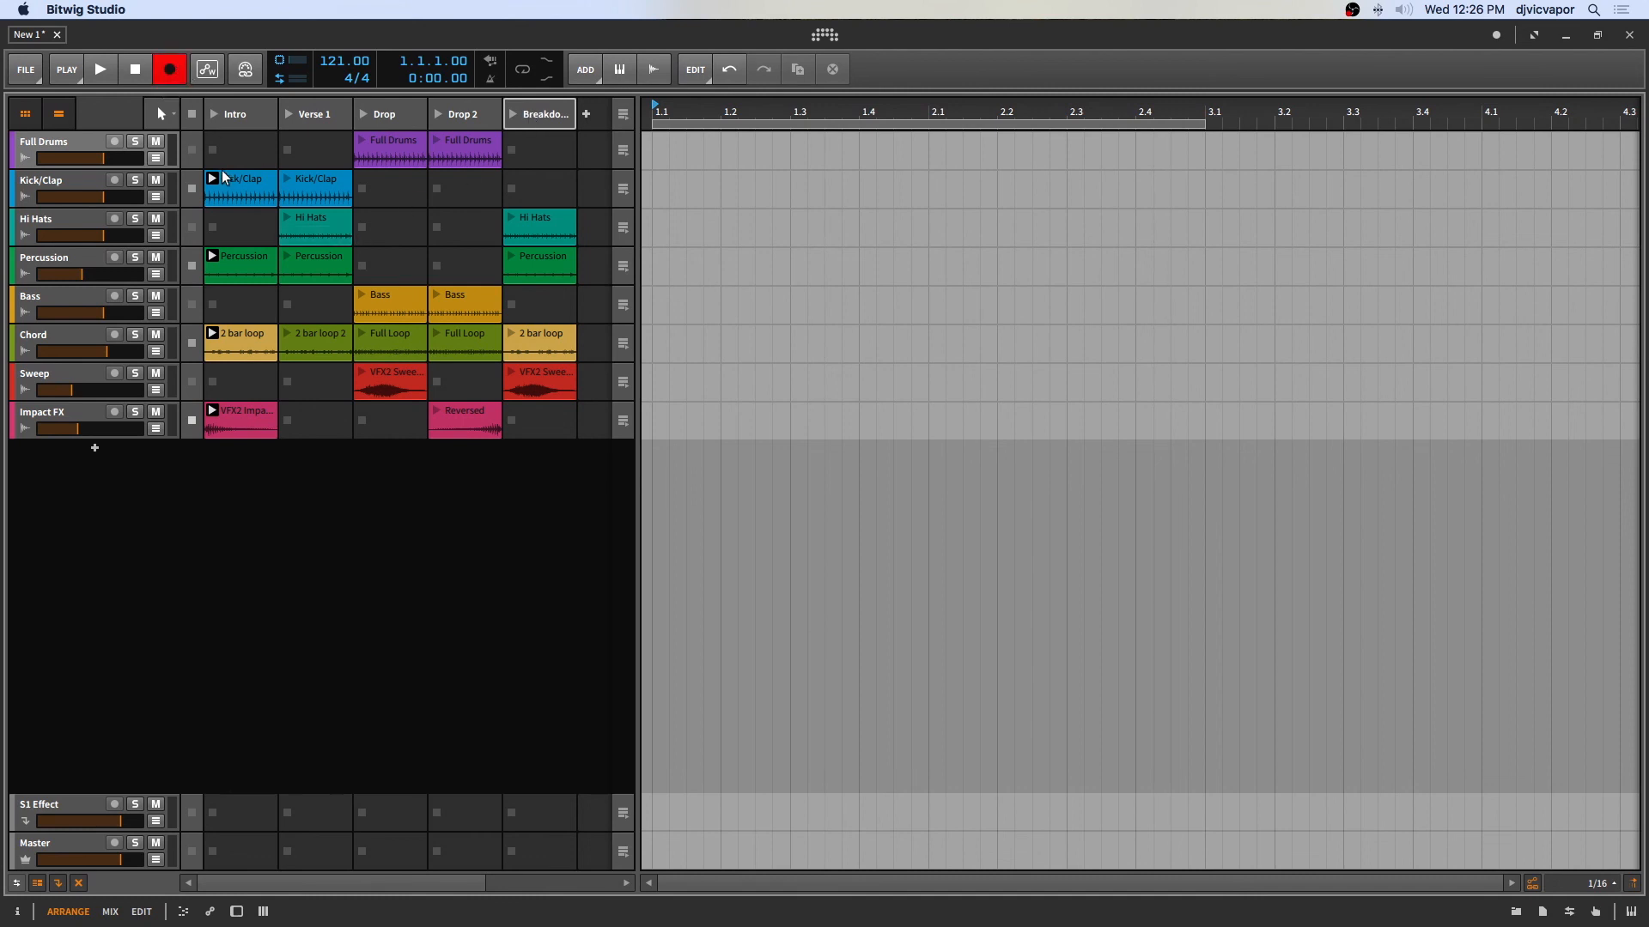
{"action": "left_click", "coordinate": [213, 114]}
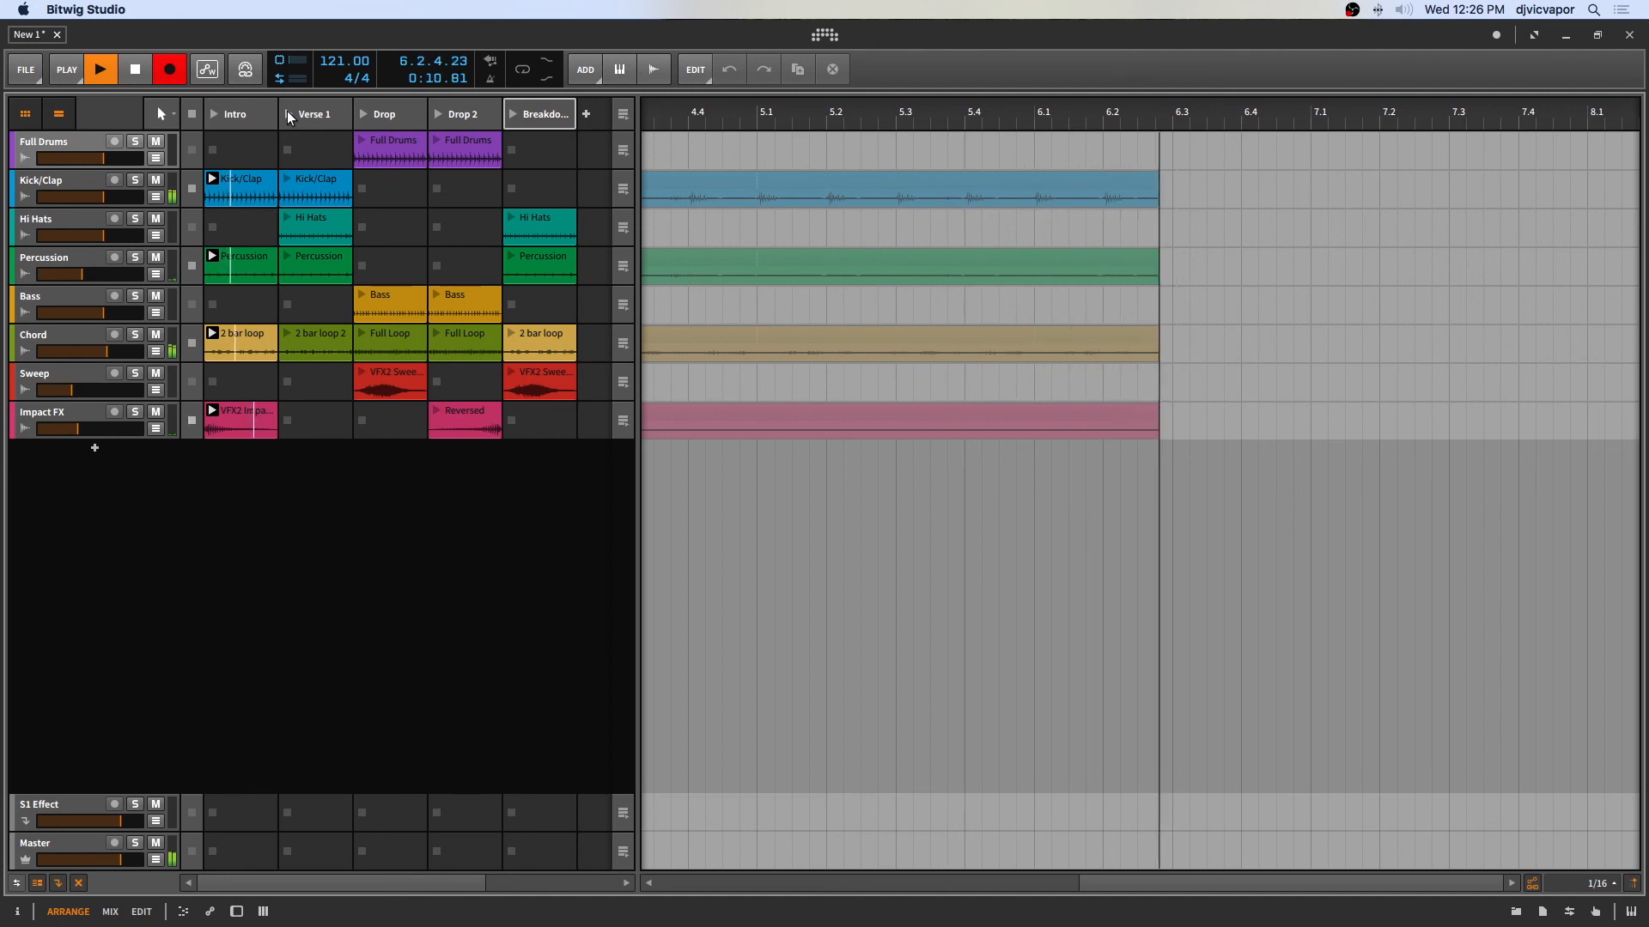
{"action": "left_click", "coordinate": [289, 114]}
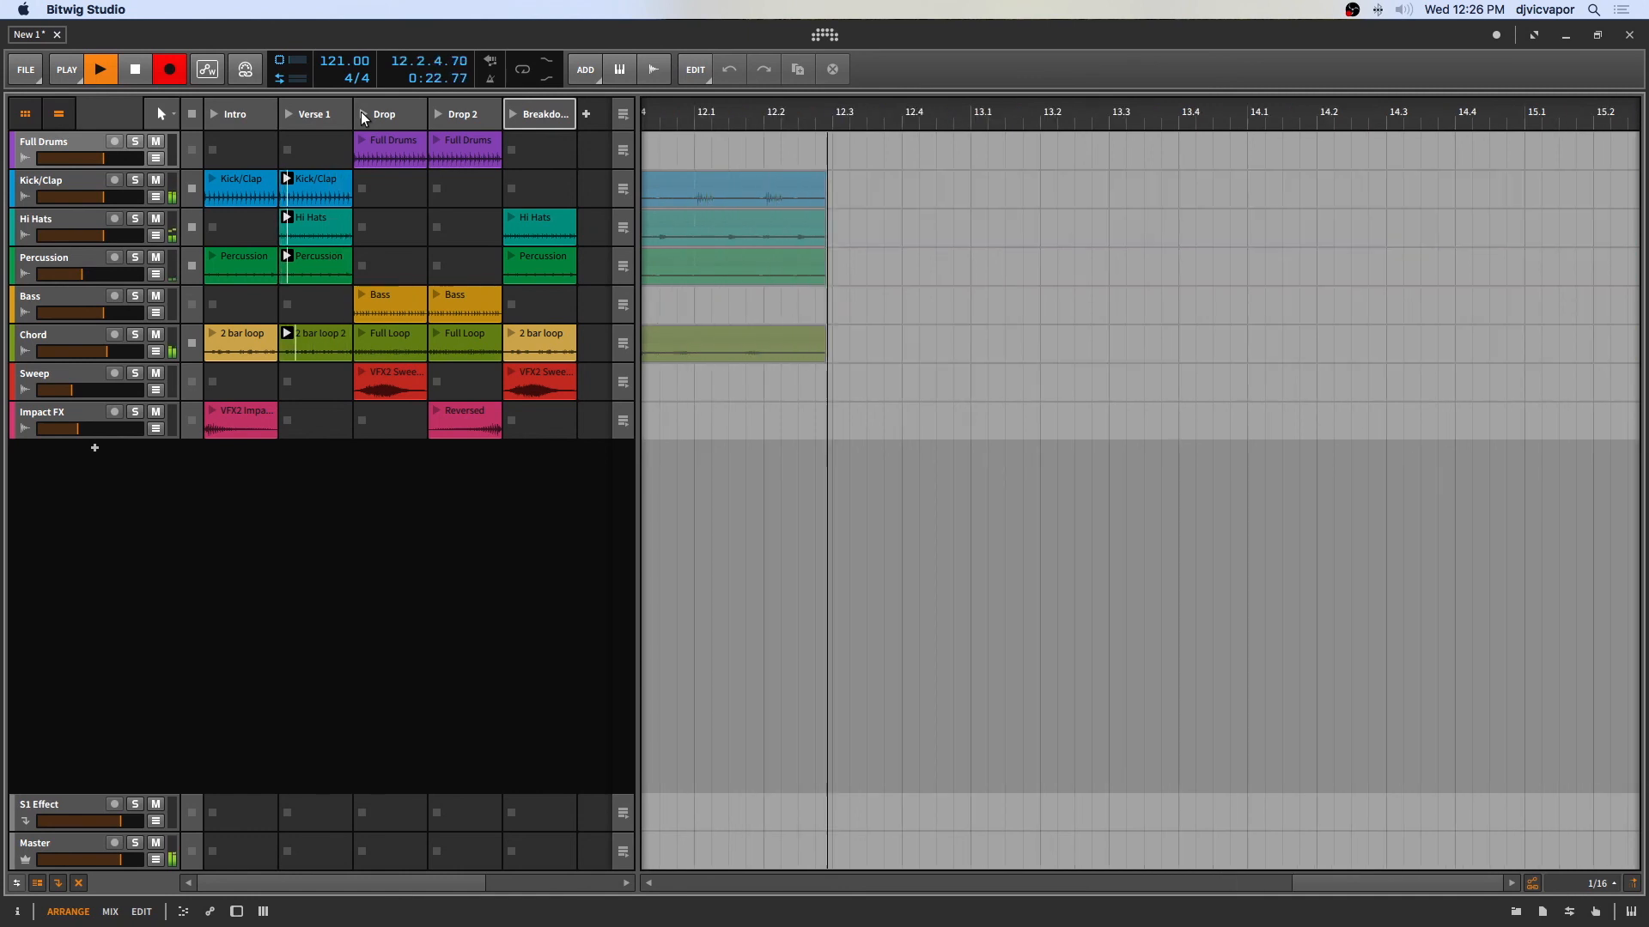
{"action": "left_click", "coordinate": [364, 117]}
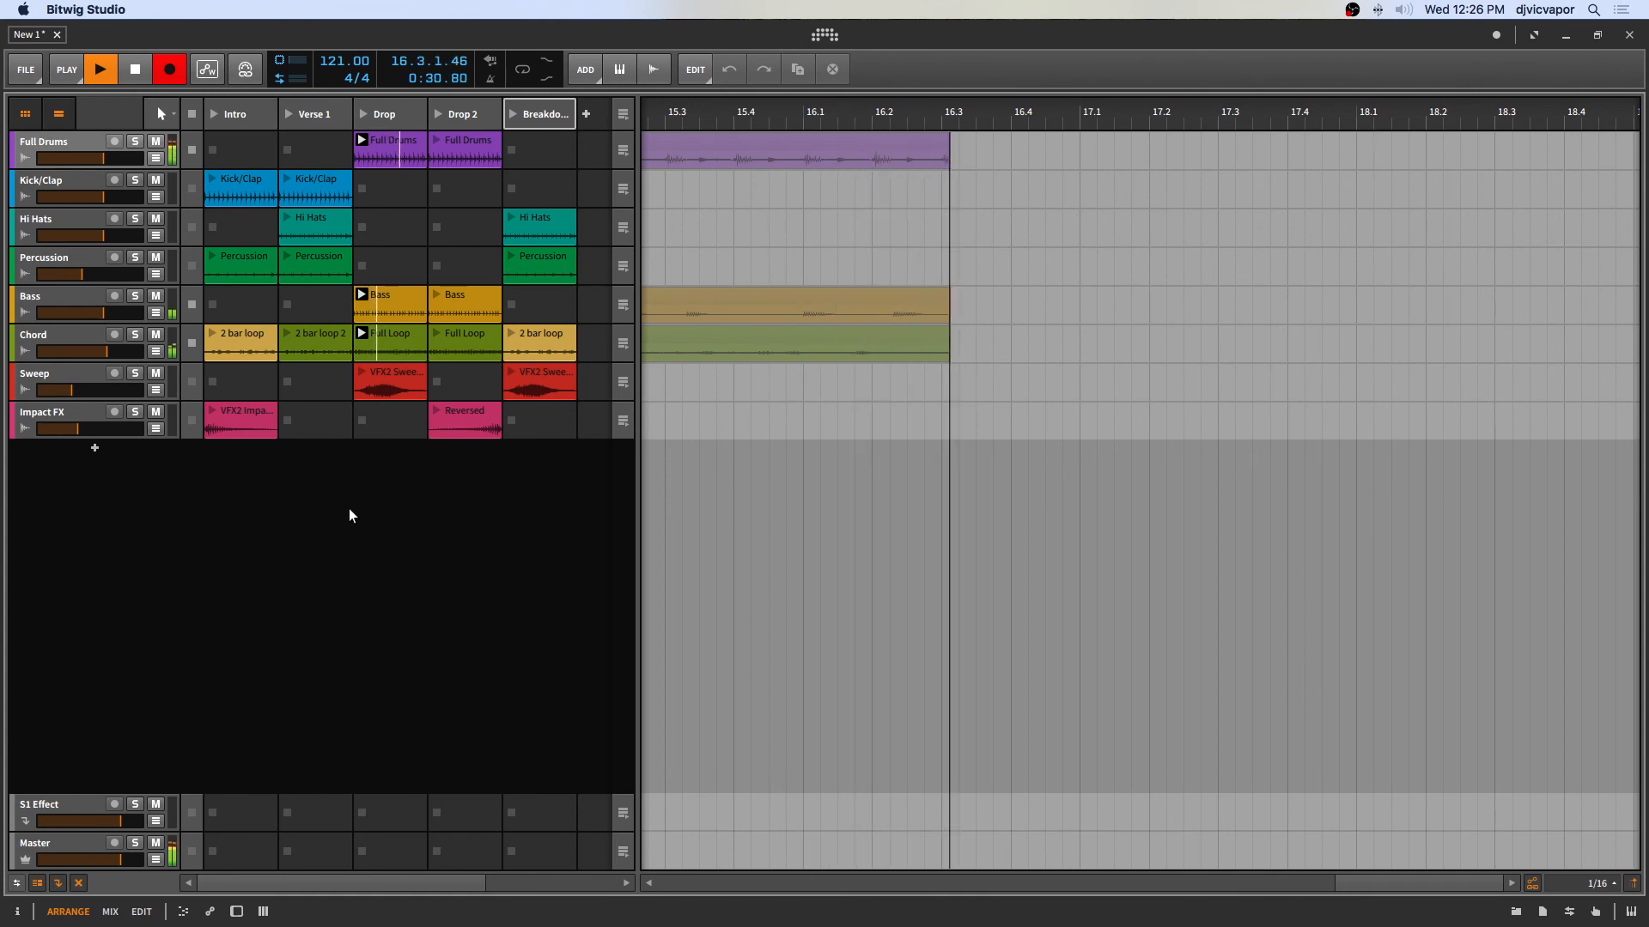
{"action": "left_click", "coordinate": [439, 114]}
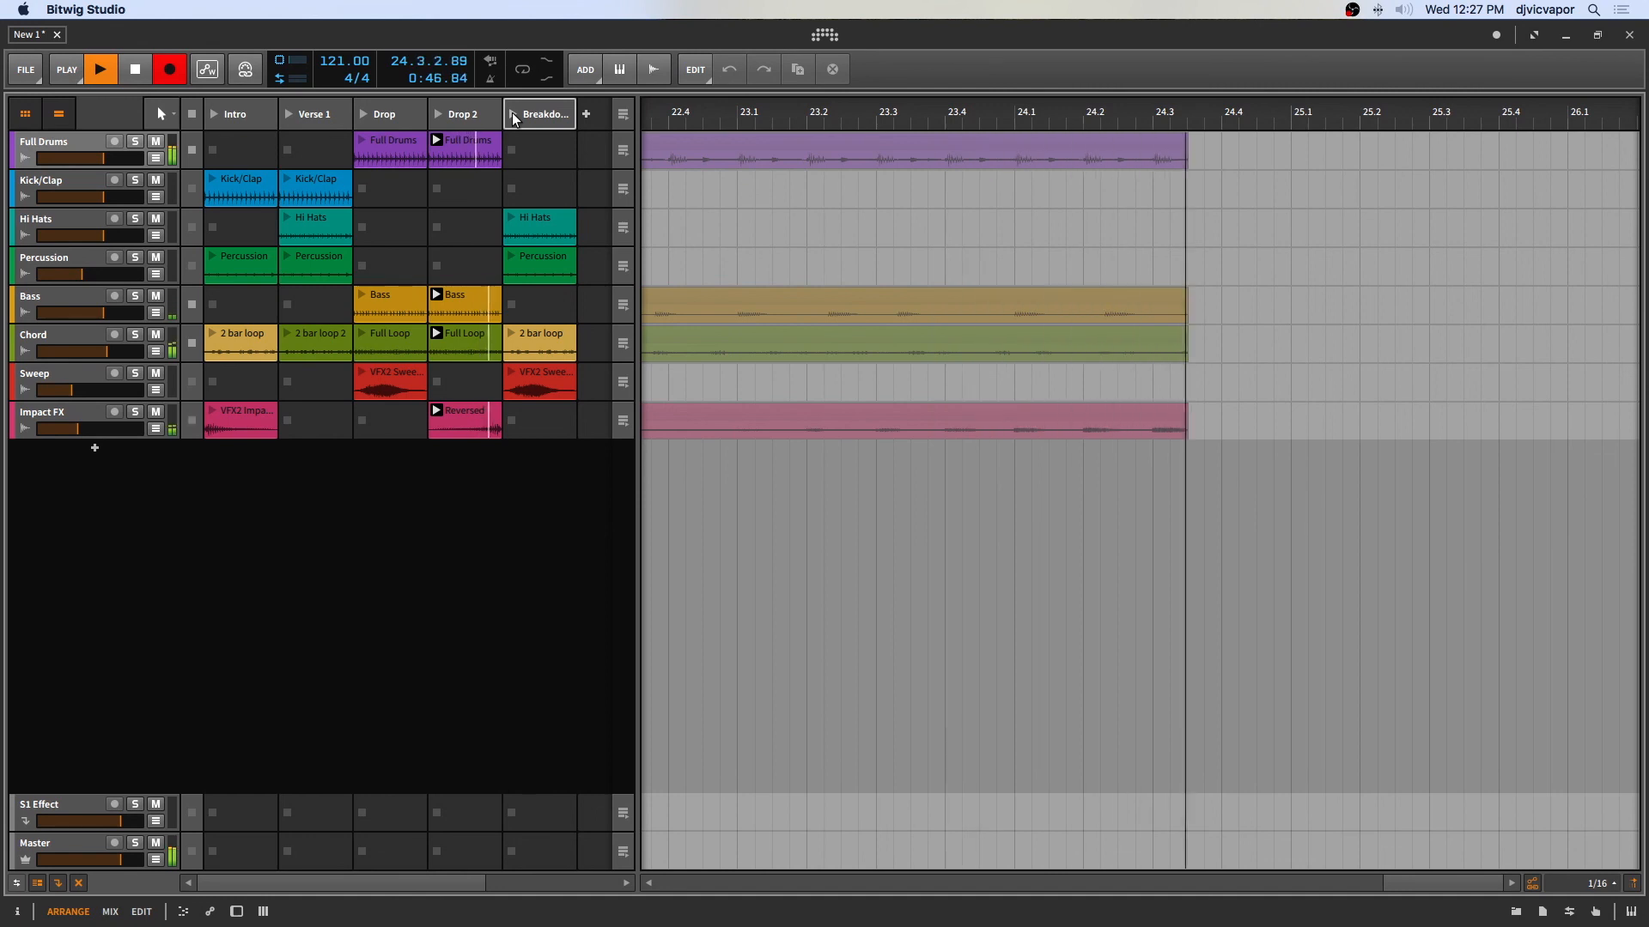
{"action": "left_click", "coordinate": [512, 111]}
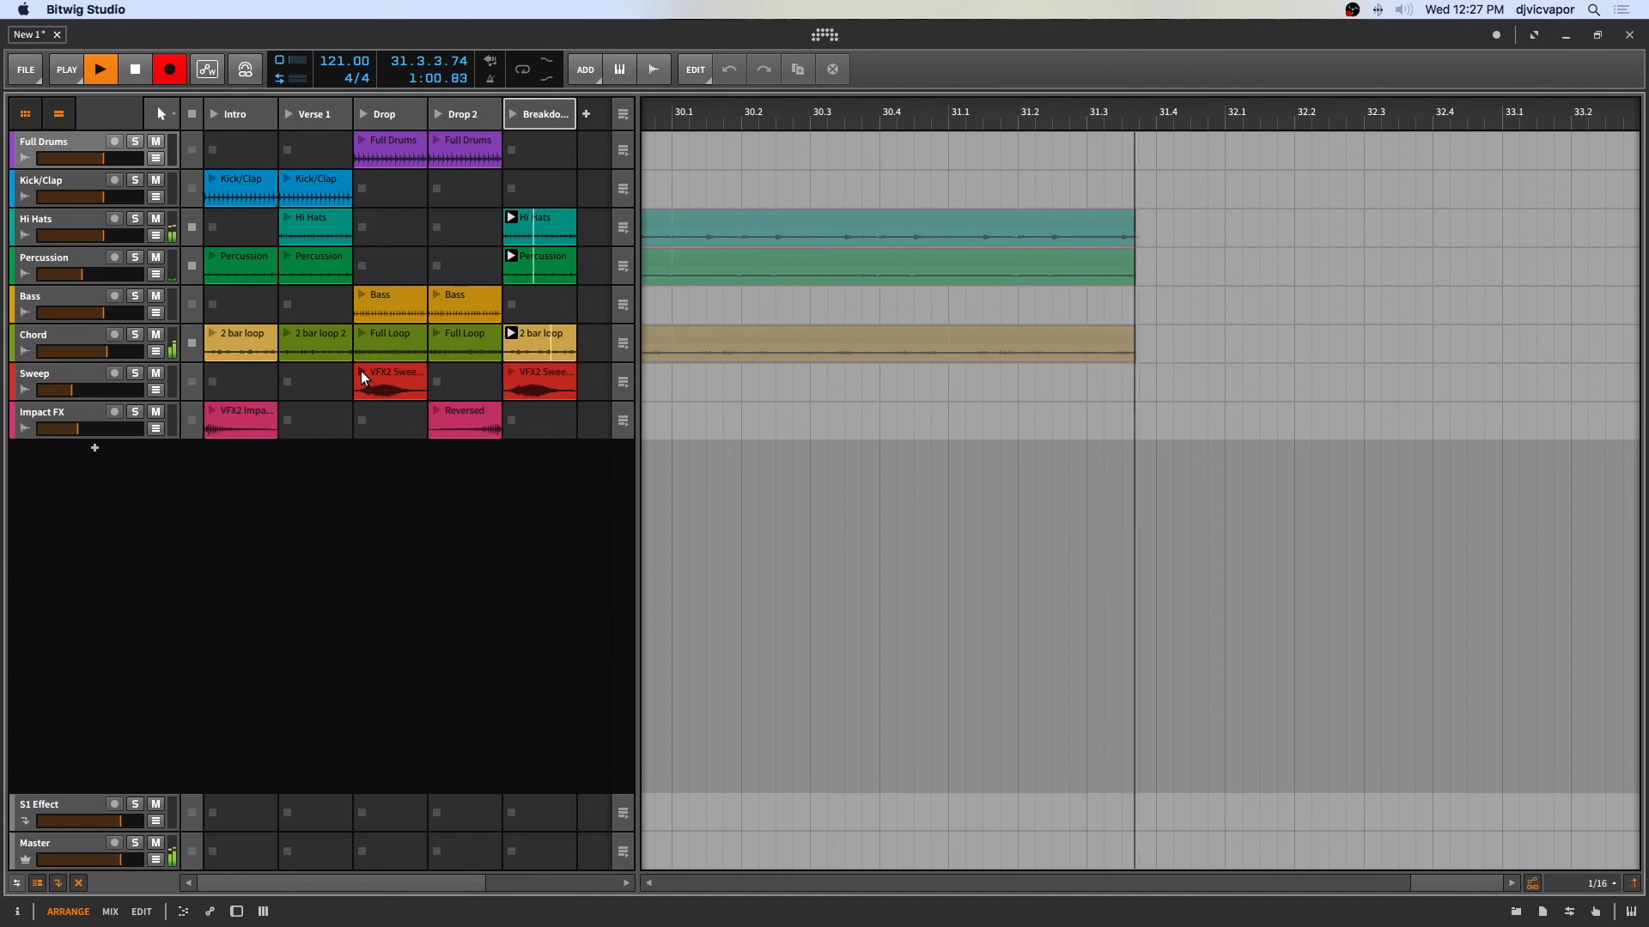
Step: Launch the Intro's Impact FX clip during the Breakdown, follow it with the Drop scene, and end the recording
{"action": "left_click", "coordinate": [213, 411]}
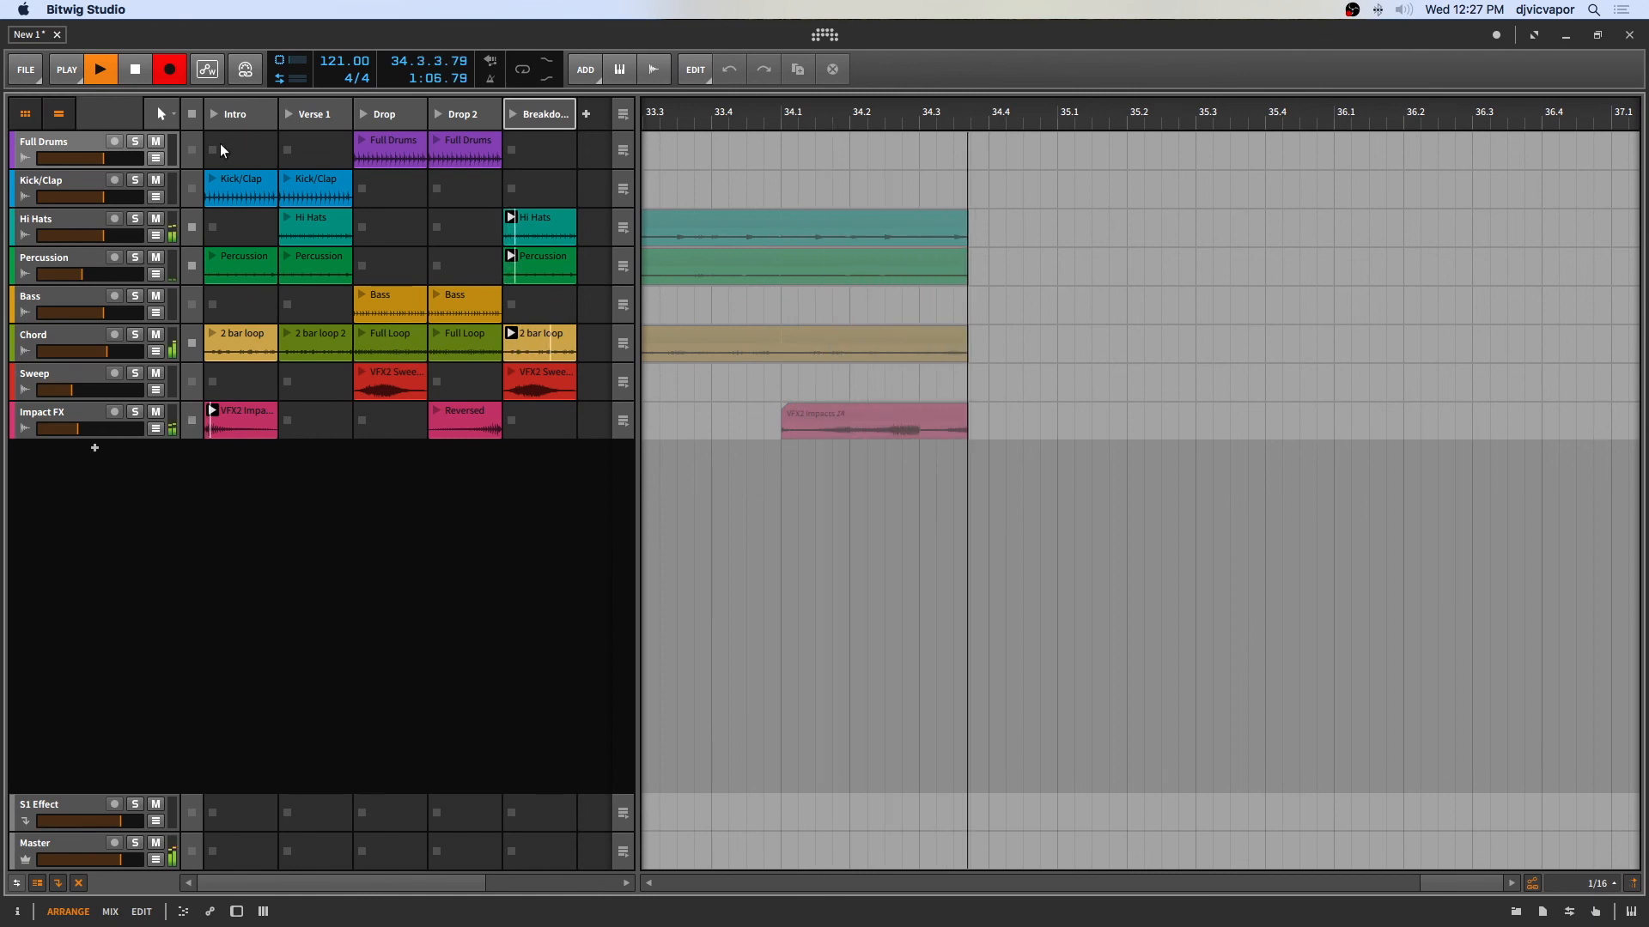
{"action": "left_click", "coordinate": [362, 114]}
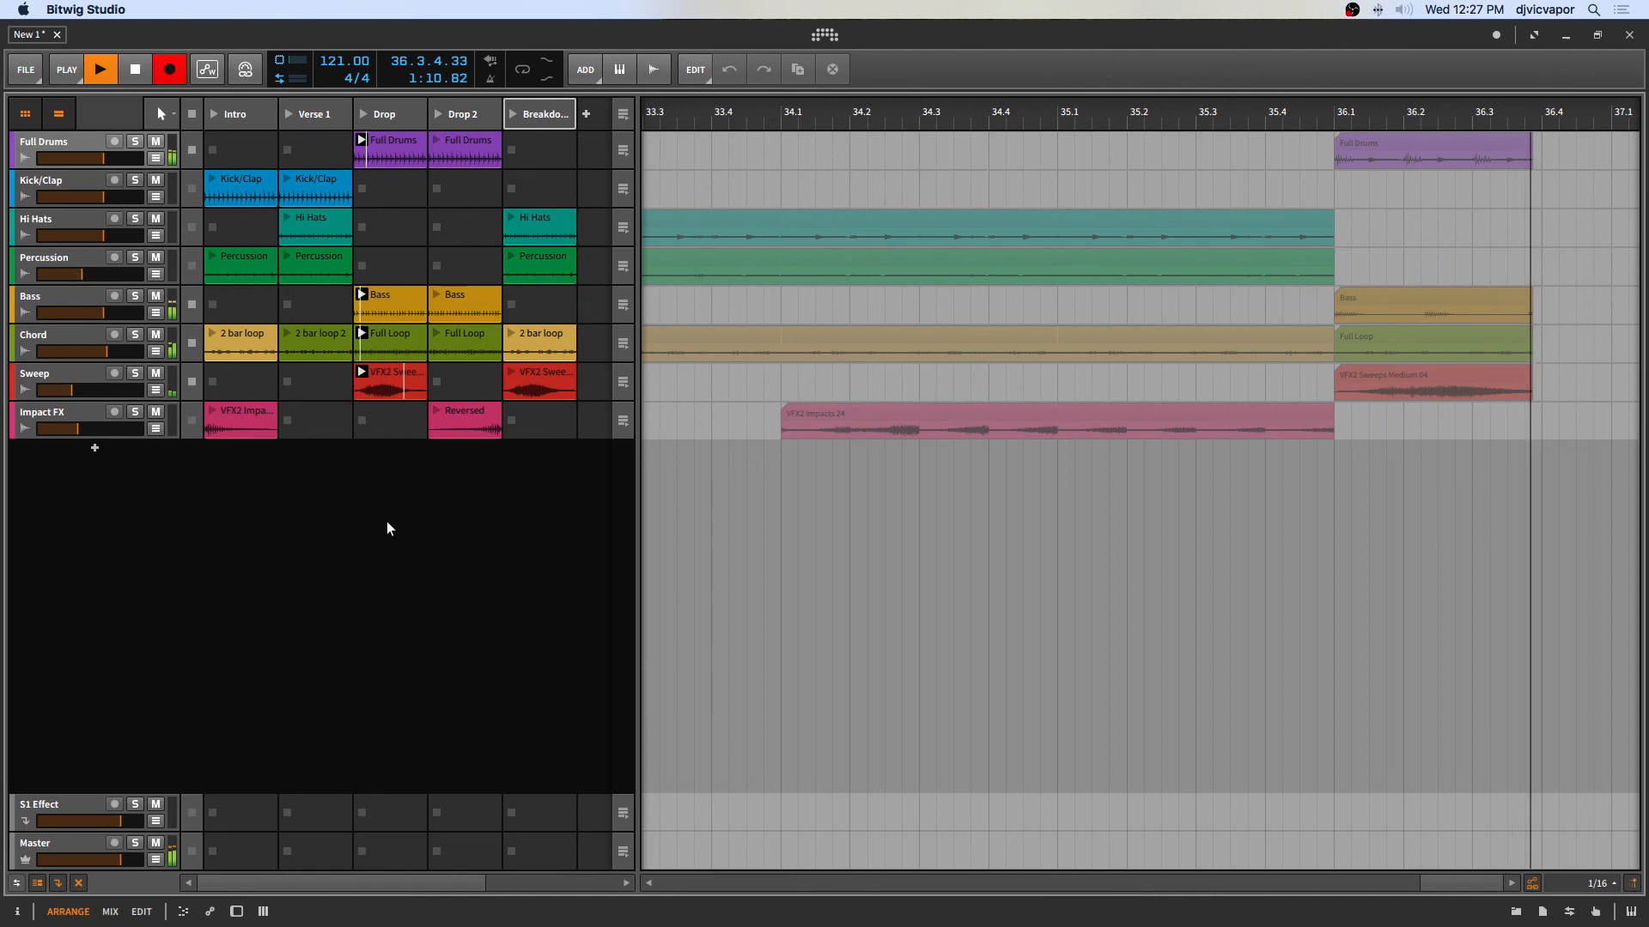
{"action": "left_click", "coordinate": [136, 70]}
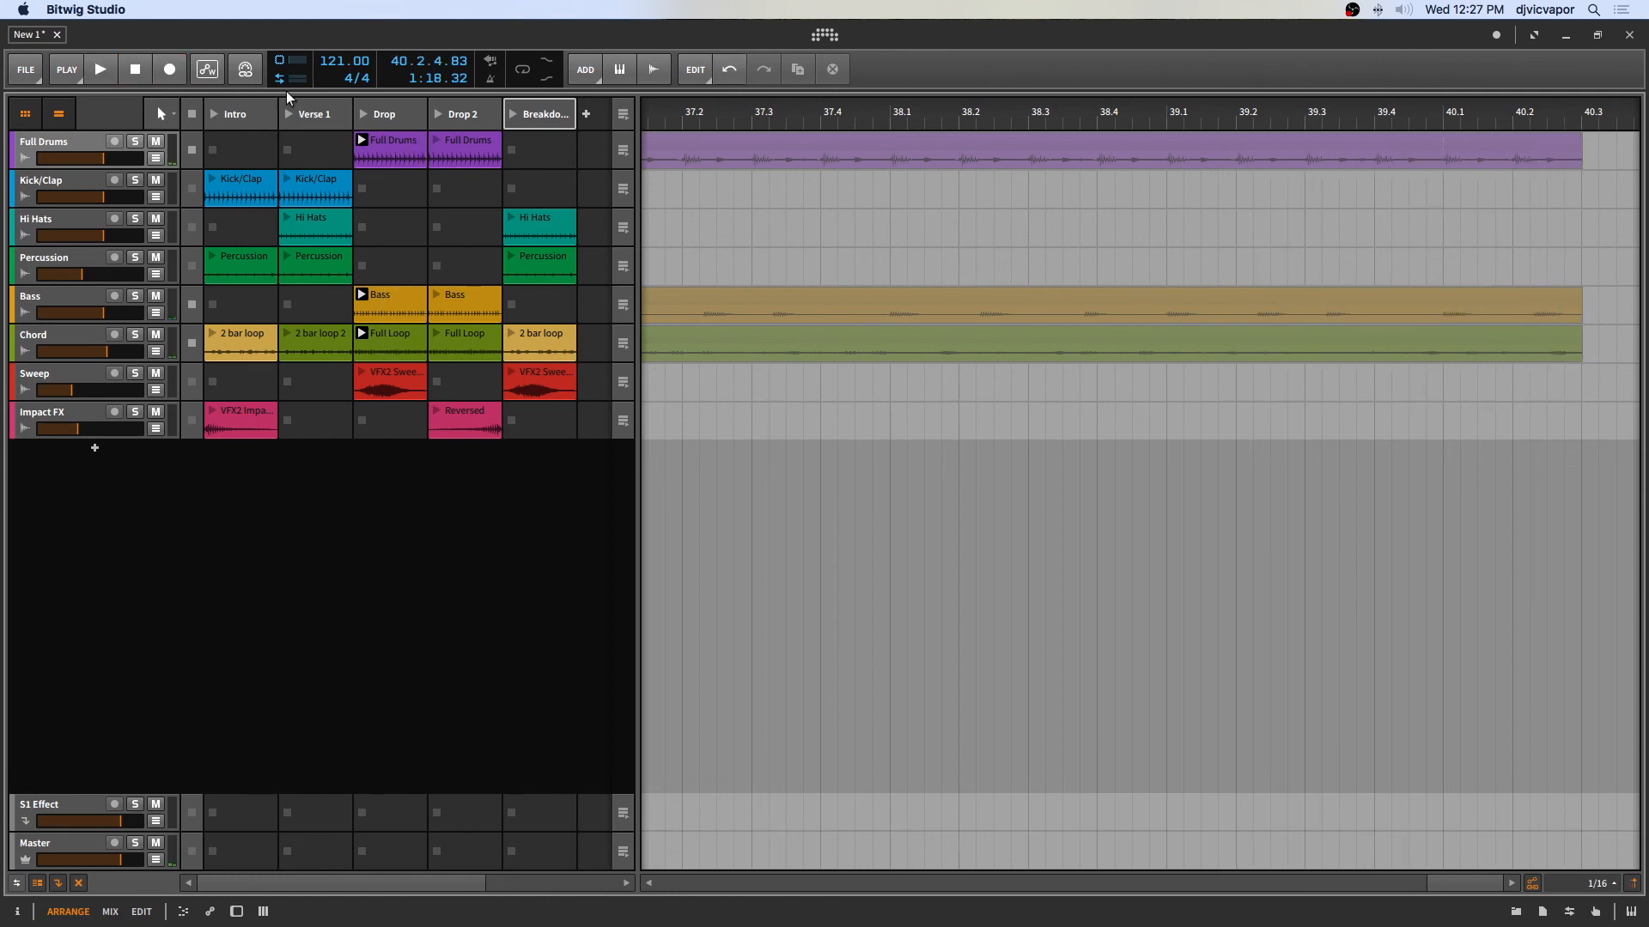
Step: Hide the clip launcher and switch all tracks back to playing the recorded arranger clips
{"action": "left_click_drag", "start_coordinate": [725, 99], "coordinate": [932, 415]}
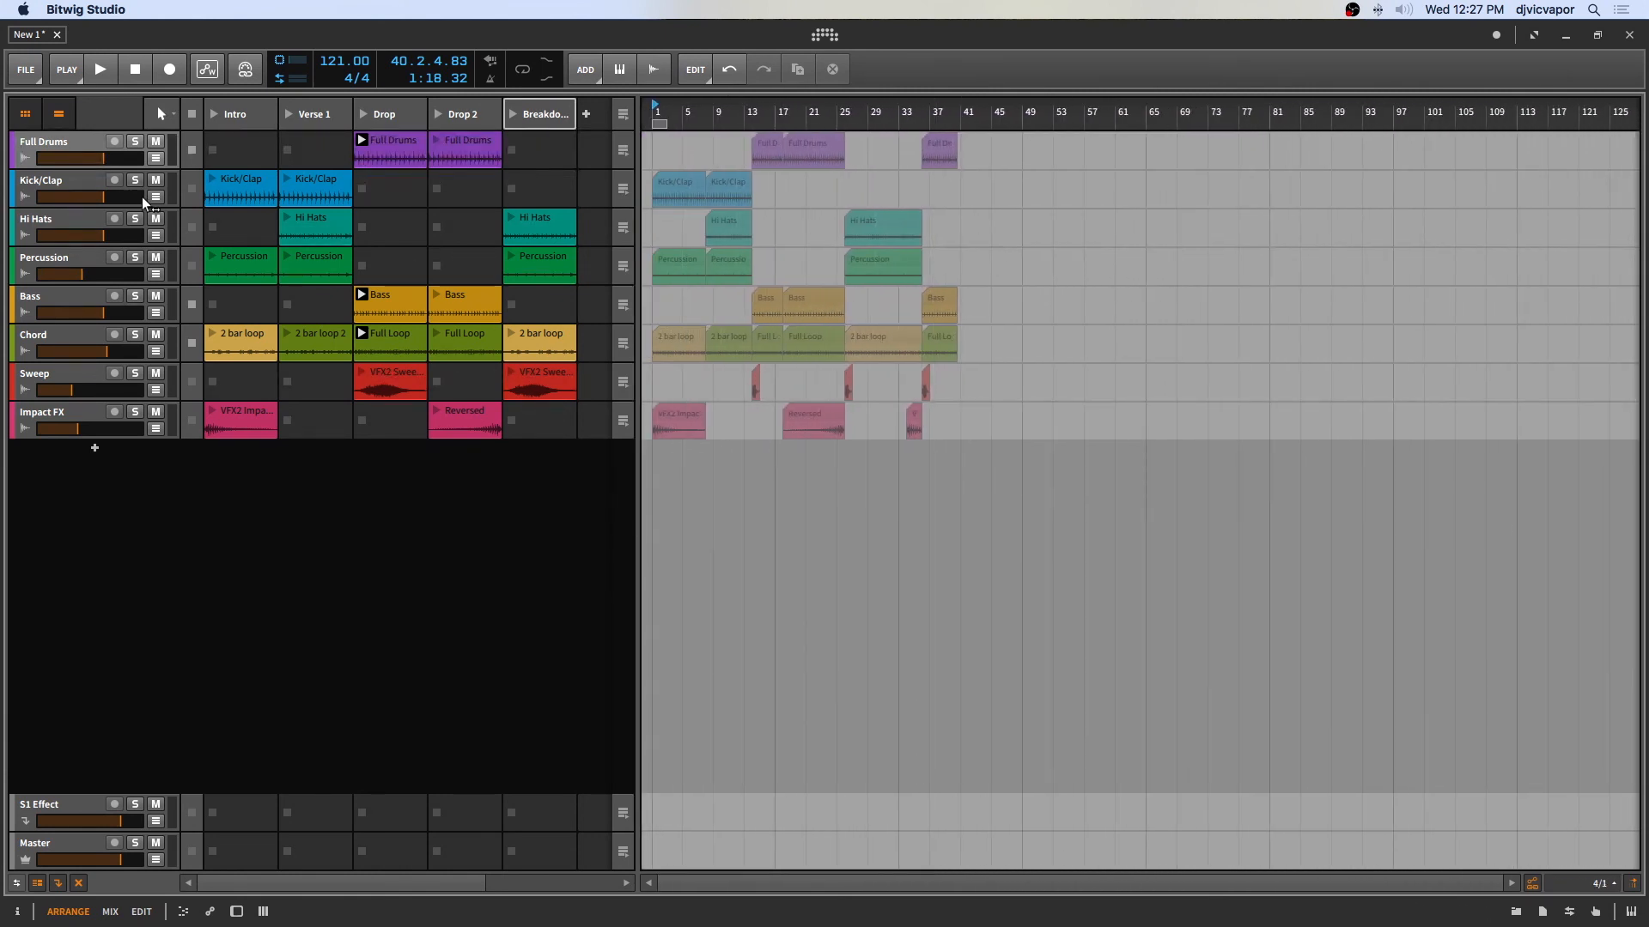
{"action": "left_click", "coordinate": [29, 116]}
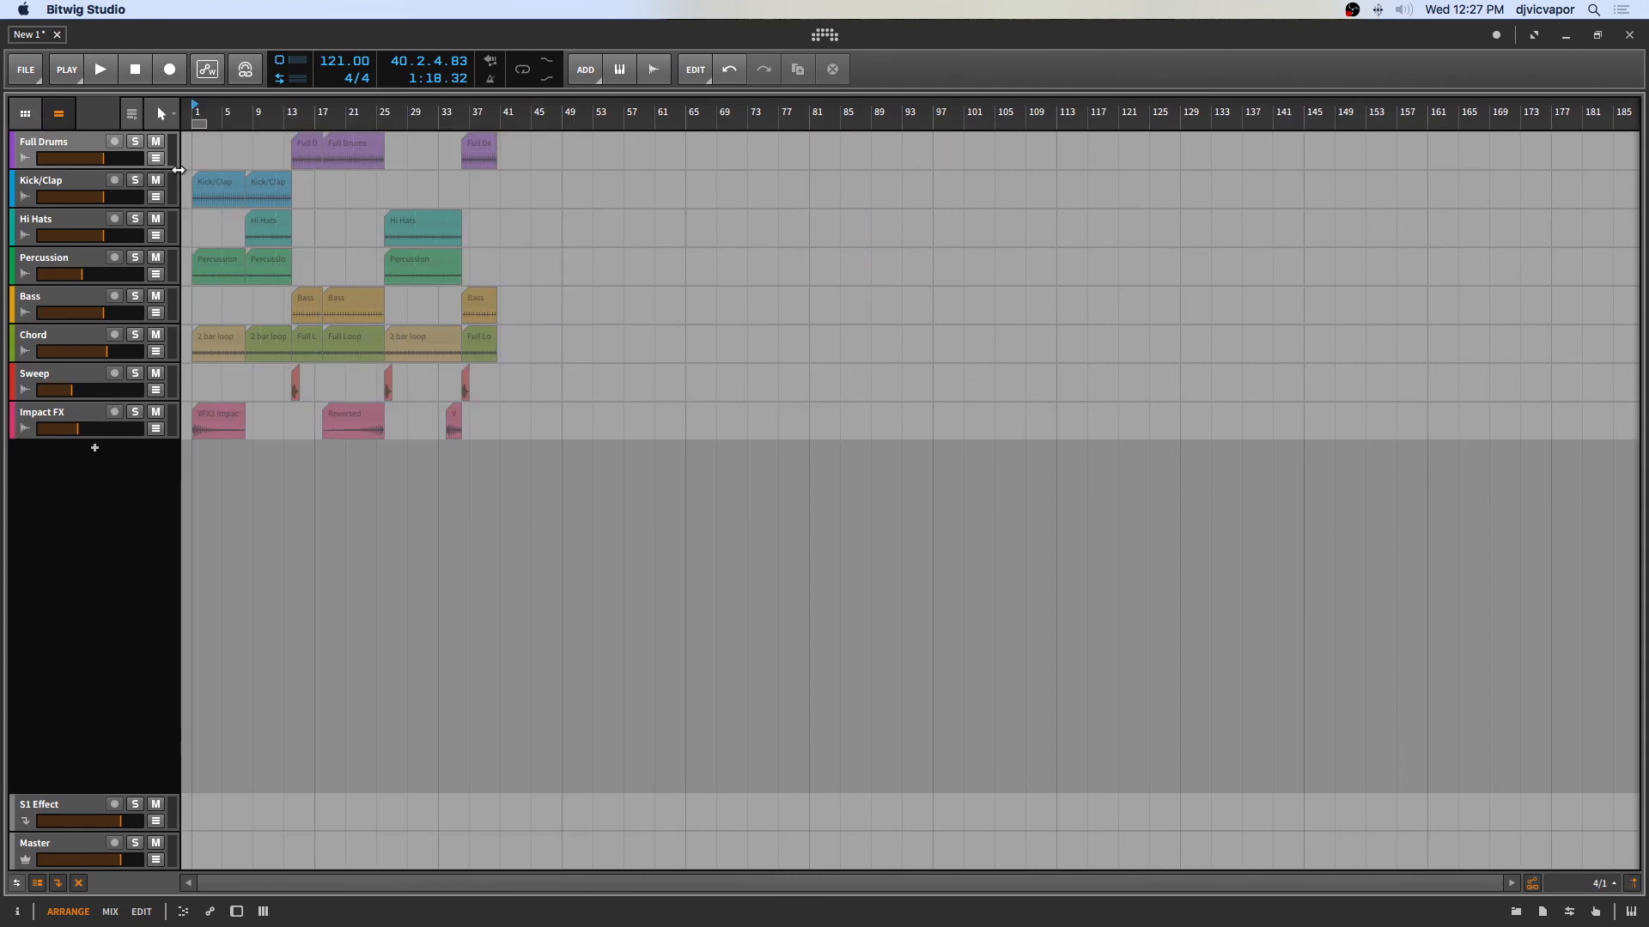
{"action": "left_click", "coordinate": [131, 116]}
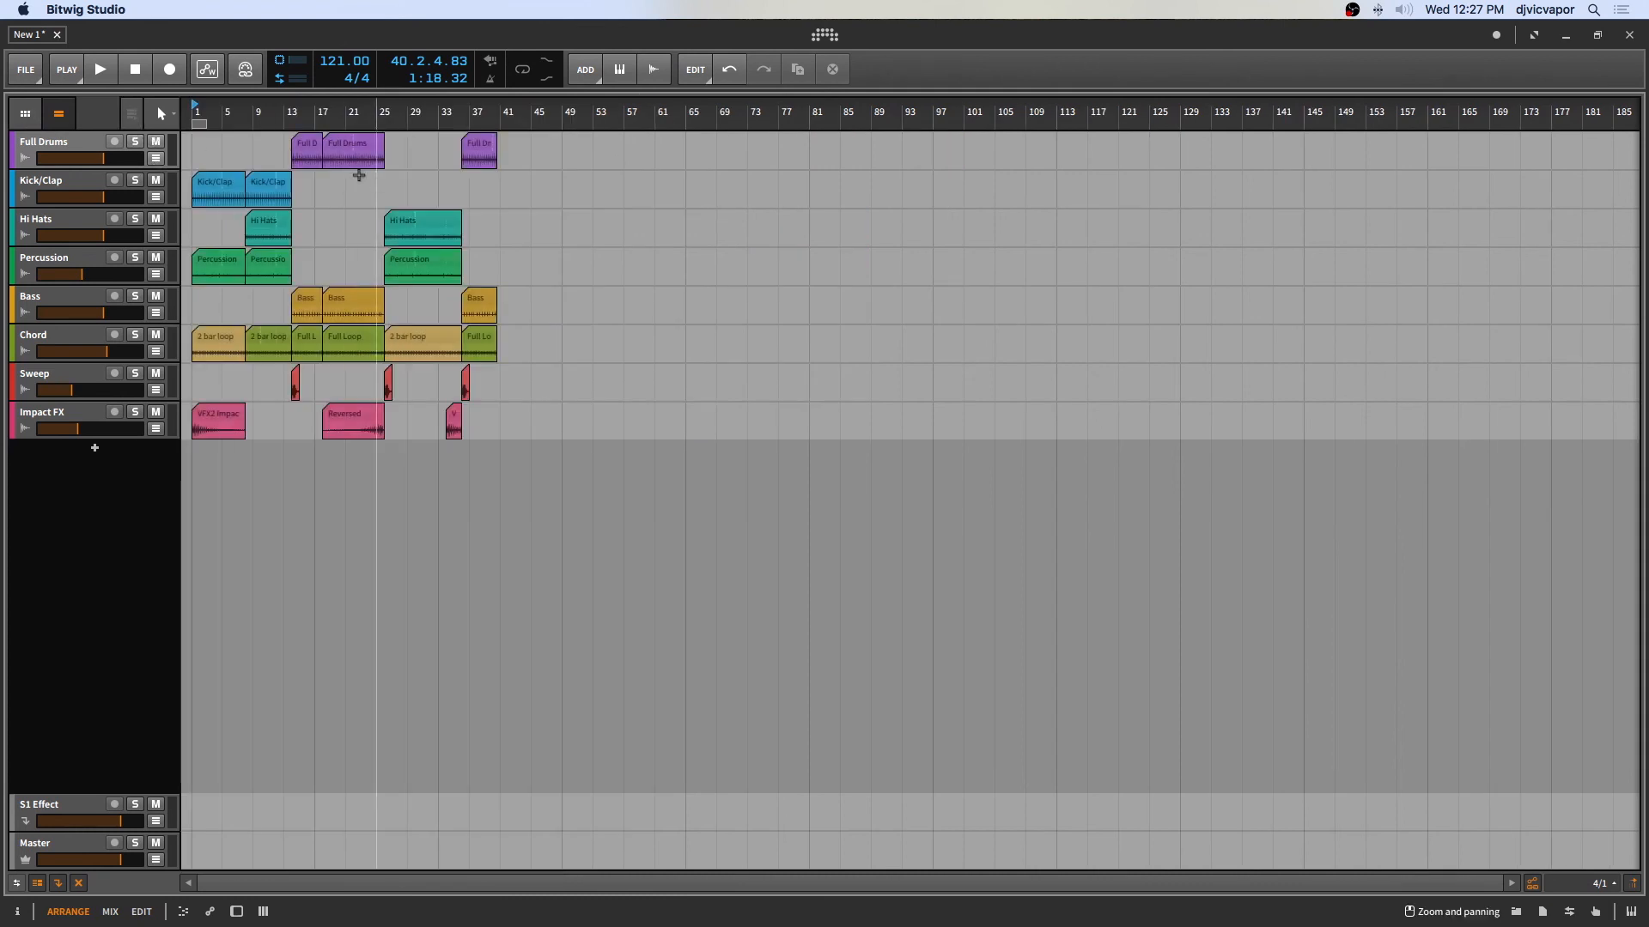
Step: Move the first Sweep clip one bar earlier so it starts at bar 13 and ends where the first drop begins
{"action": "left_click_drag", "start_coordinate": [301, 114], "coordinate": [449, 87]}
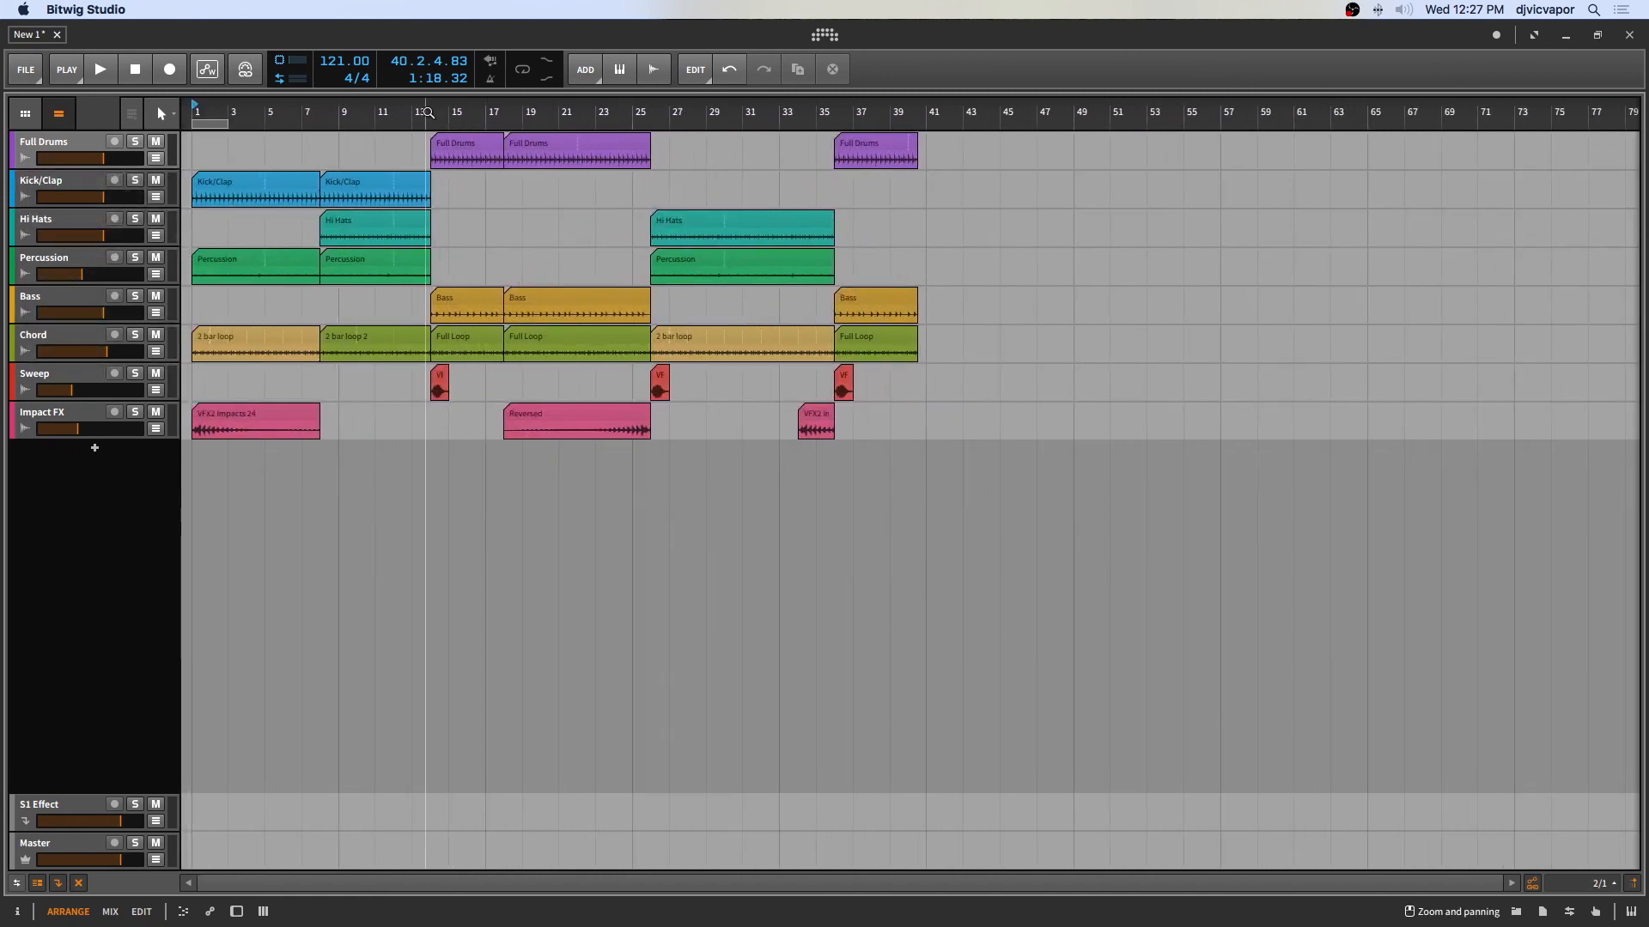
{"action": "left_click_drag", "start_coordinate": [427, 370], "coordinate": [504, 391]}
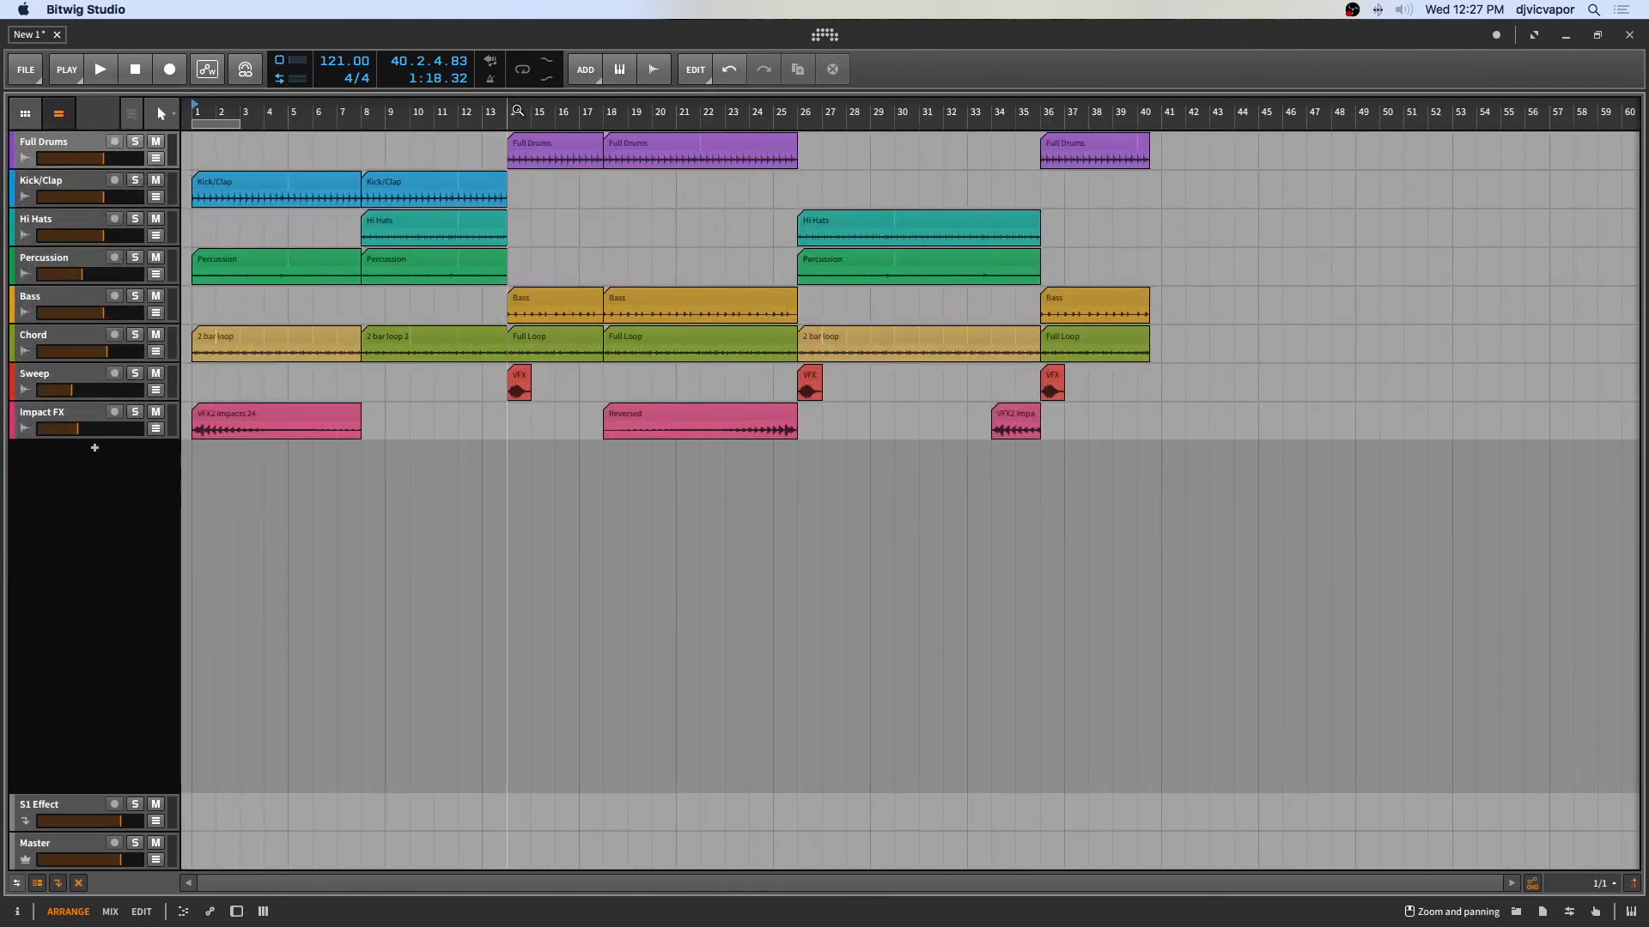
{"action": "left_click_drag", "start_coordinate": [507, 116], "coordinate": [976, 120]}
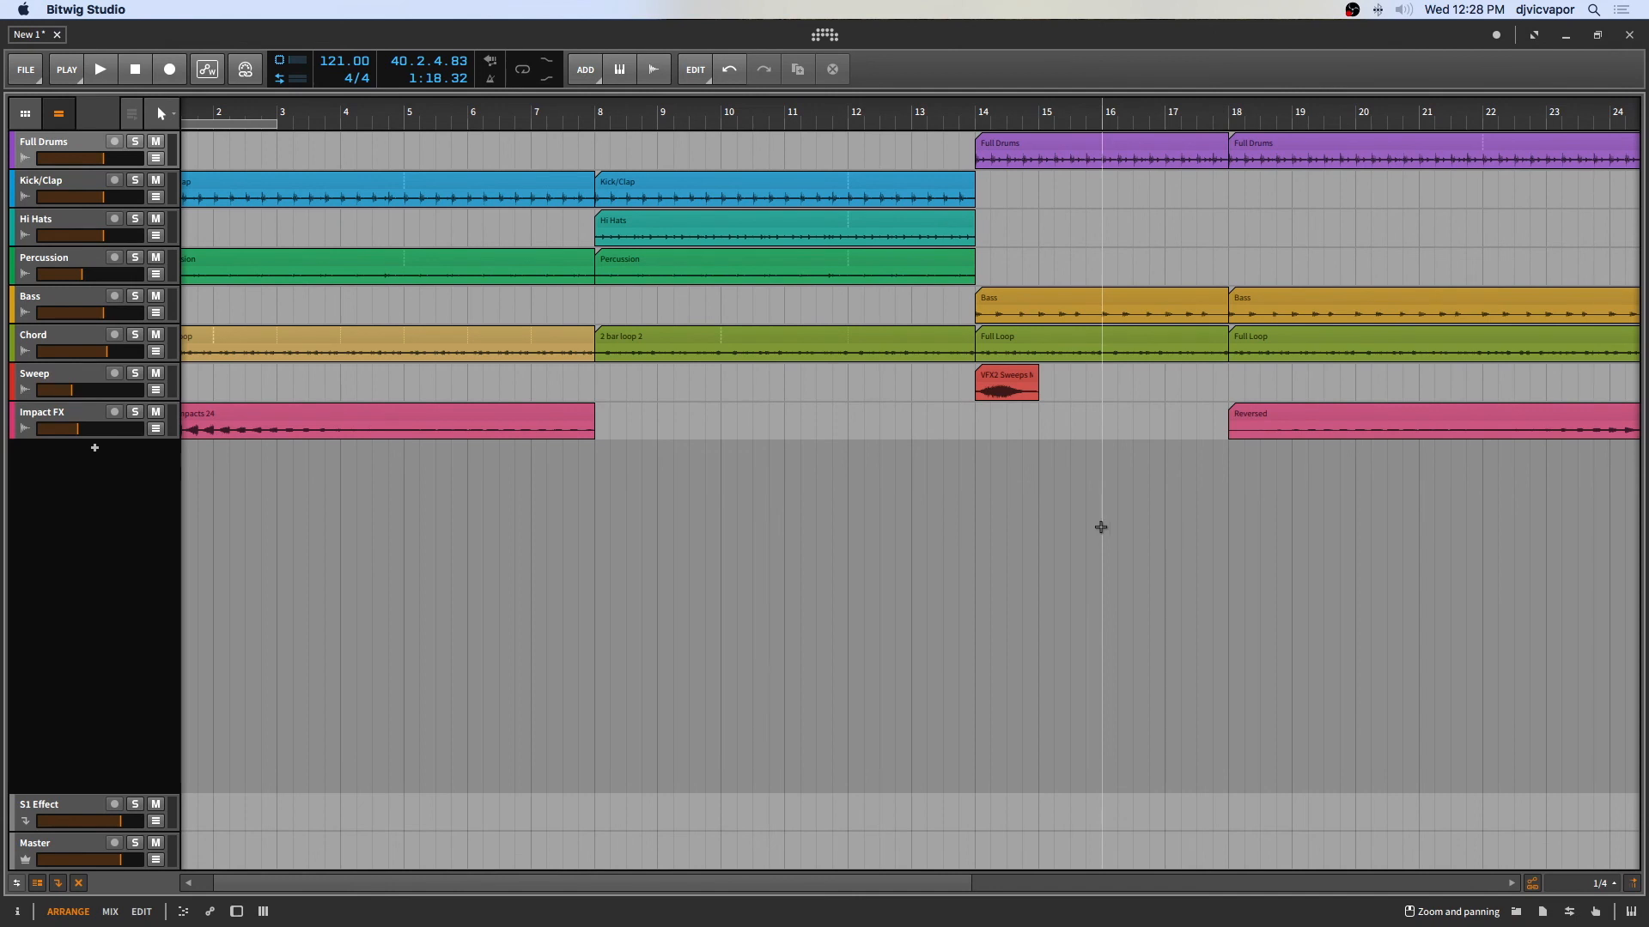
{"action": "left_click_drag", "start_coordinate": [1020, 383], "coordinate": [959, 379]}
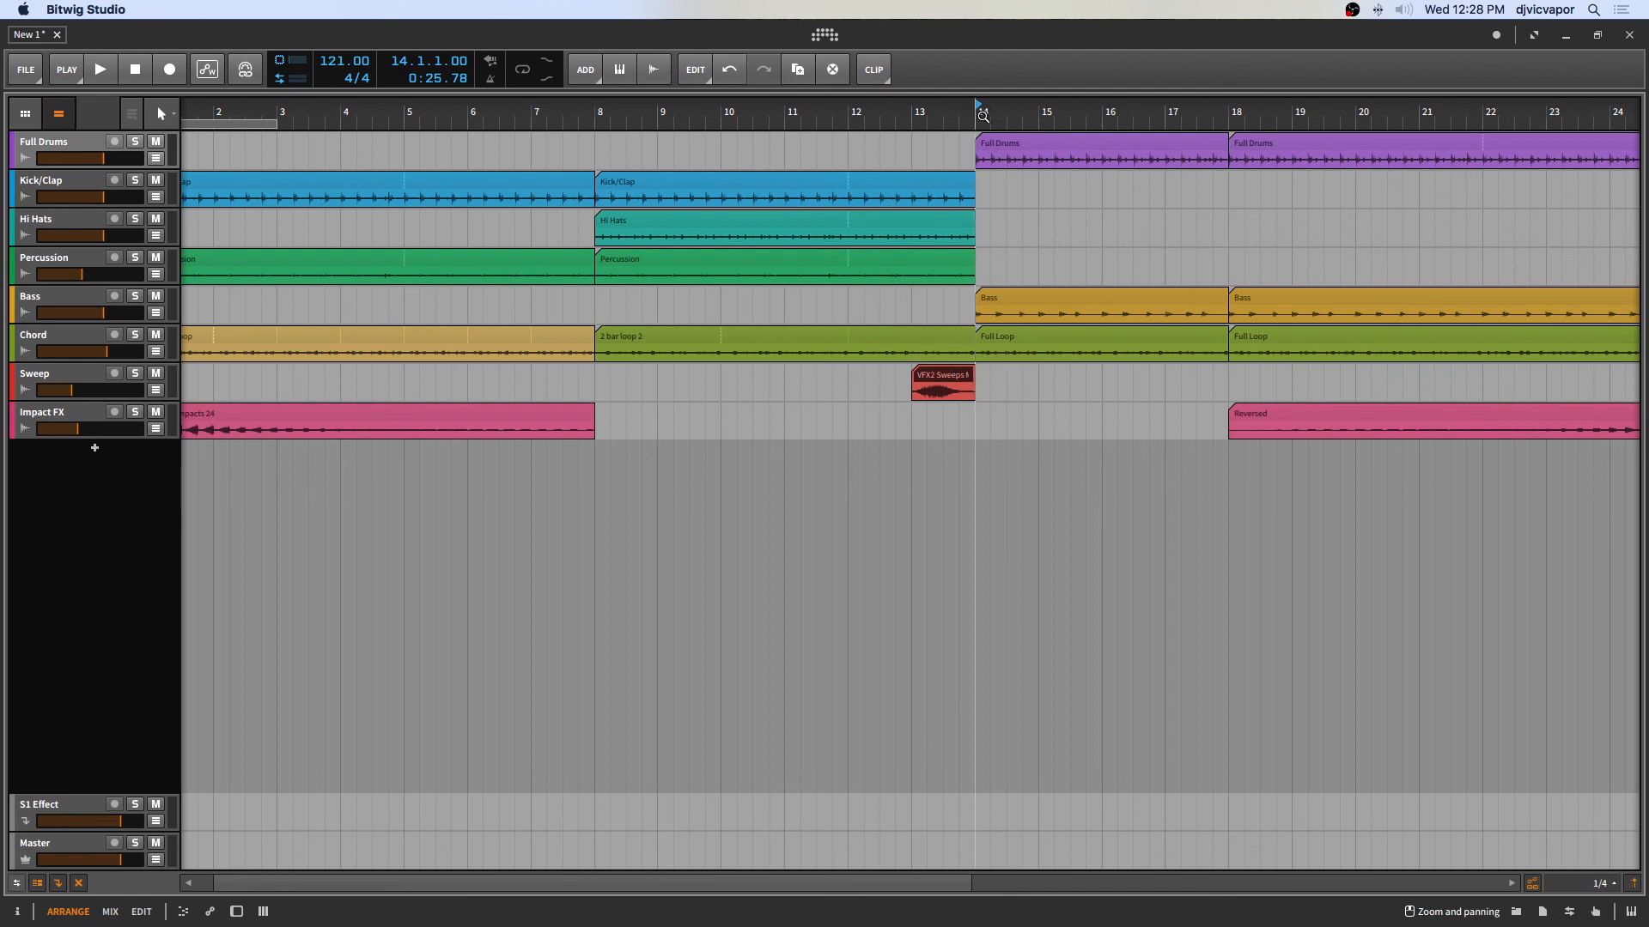
Step: Move the Sweep clip at bar 26 about one and a half beats earlier so it overlaps the breakdown transition
{"action": "left_click_drag", "start_coordinate": [990, 112], "coordinate": [945, 120]}
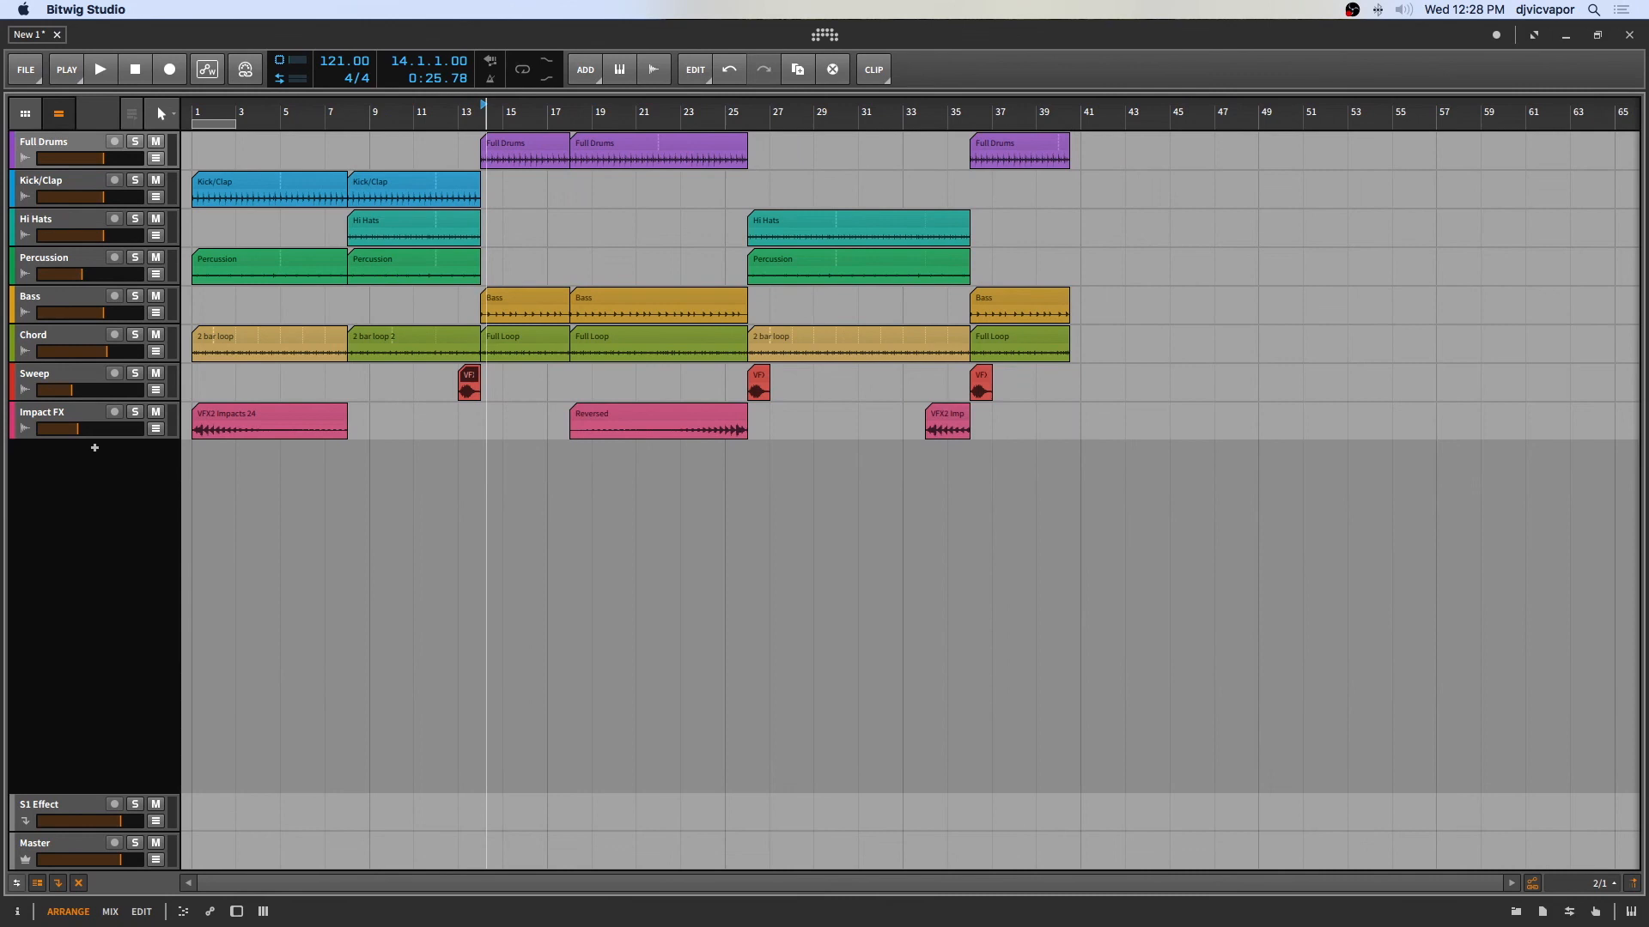
{"action": "left_click_drag", "start_coordinate": [750, 118], "coordinate": [800, 296]}
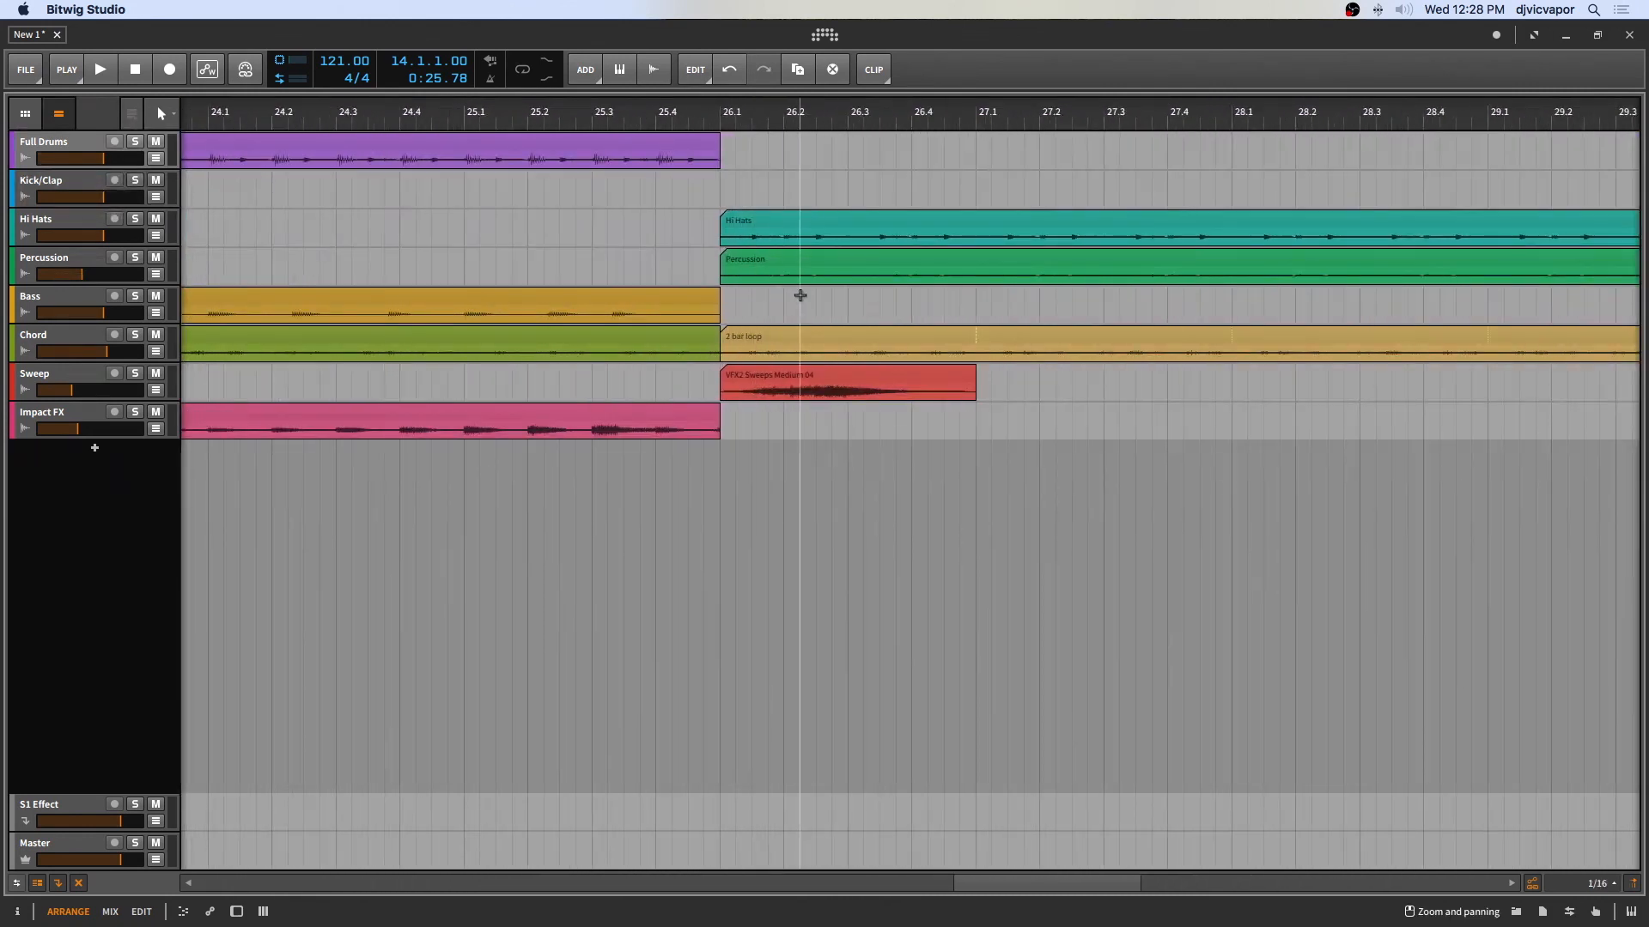
{"action": "left_click_drag", "start_coordinate": [800, 369], "coordinate": [699, 380]}
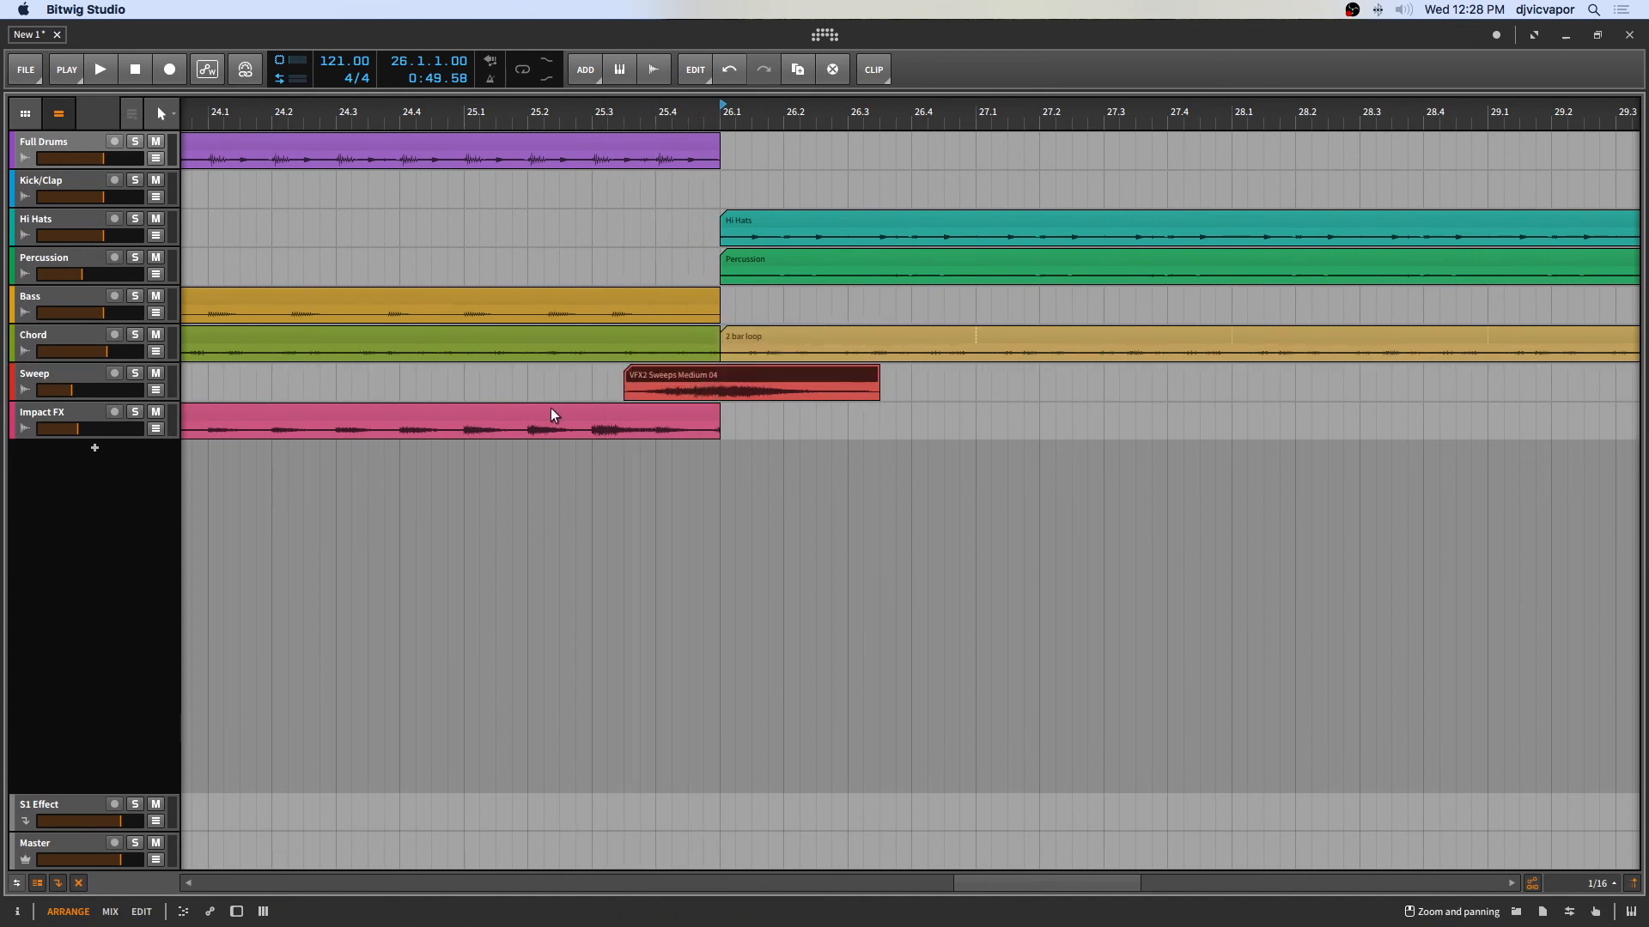
Step: Move the last Sweep clip about a beat earlier so it starts just before the final drop at bar 36
{"action": "left_click_drag", "start_coordinate": [752, 137], "coordinate": [590, 112]}
{"action": "left_click_drag", "start_coordinate": [988, 113], "coordinate": [800, 215]}
{"action": "left_click_drag", "start_coordinate": [855, 371], "coordinate": [813, 371]}
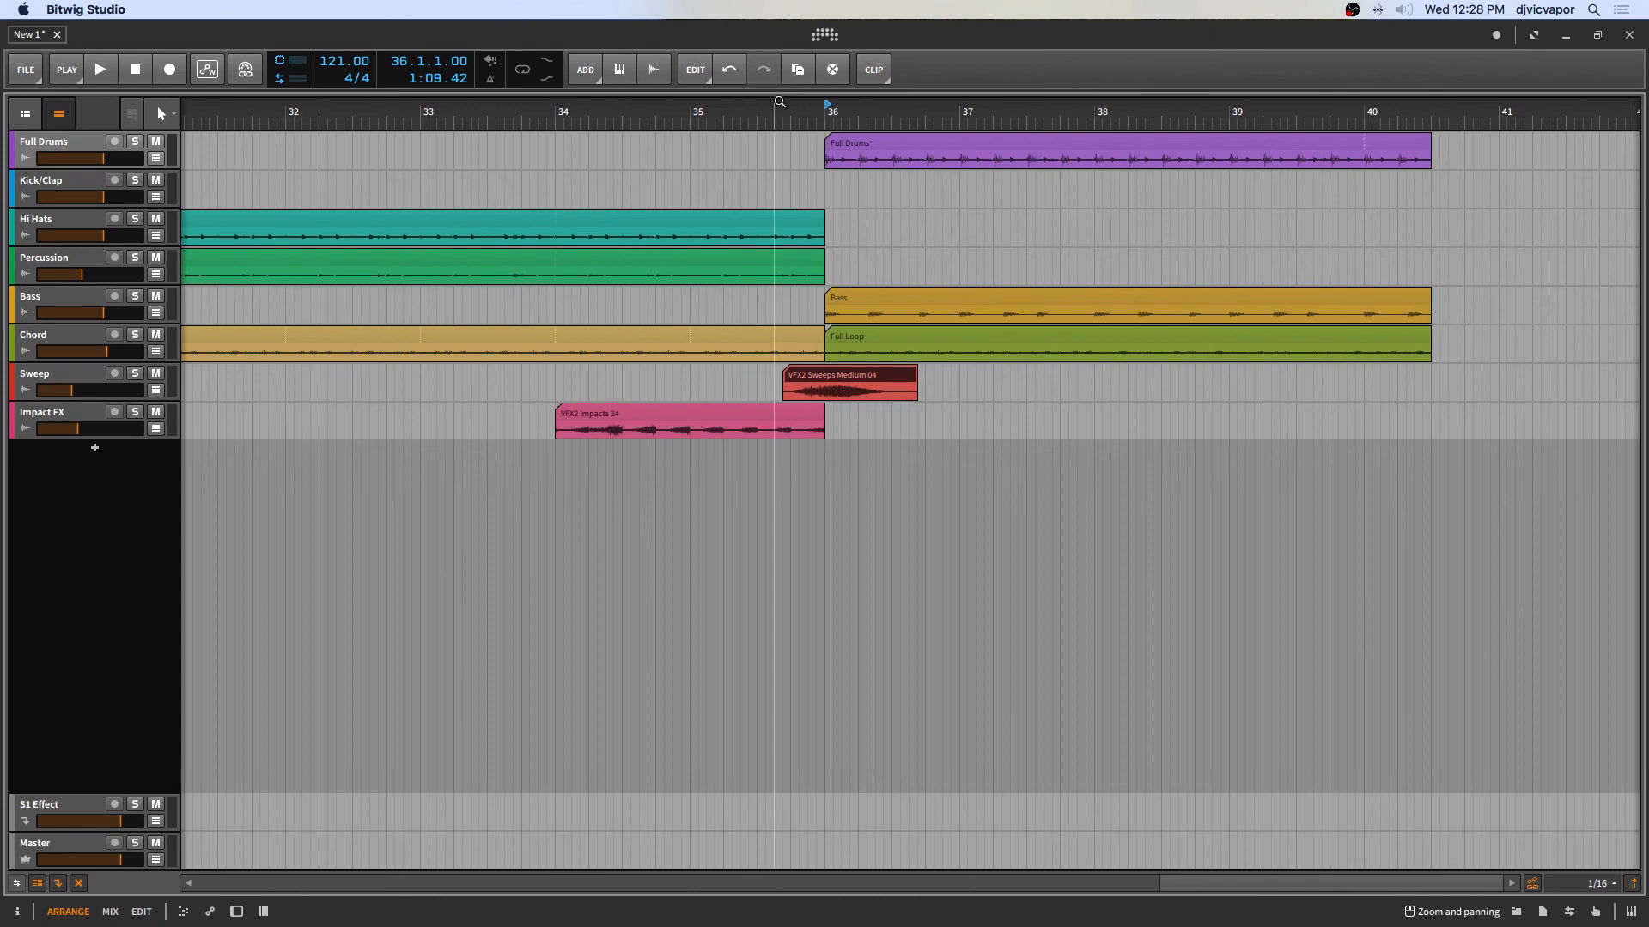
{"action": "scroll", "coordinate": [822, 601], "scroll_direction": "down", "scroll_amount": 5}
{"action": "scroll", "coordinate": [745, 572], "scroll_direction": "down", "scroll_amount": 5}
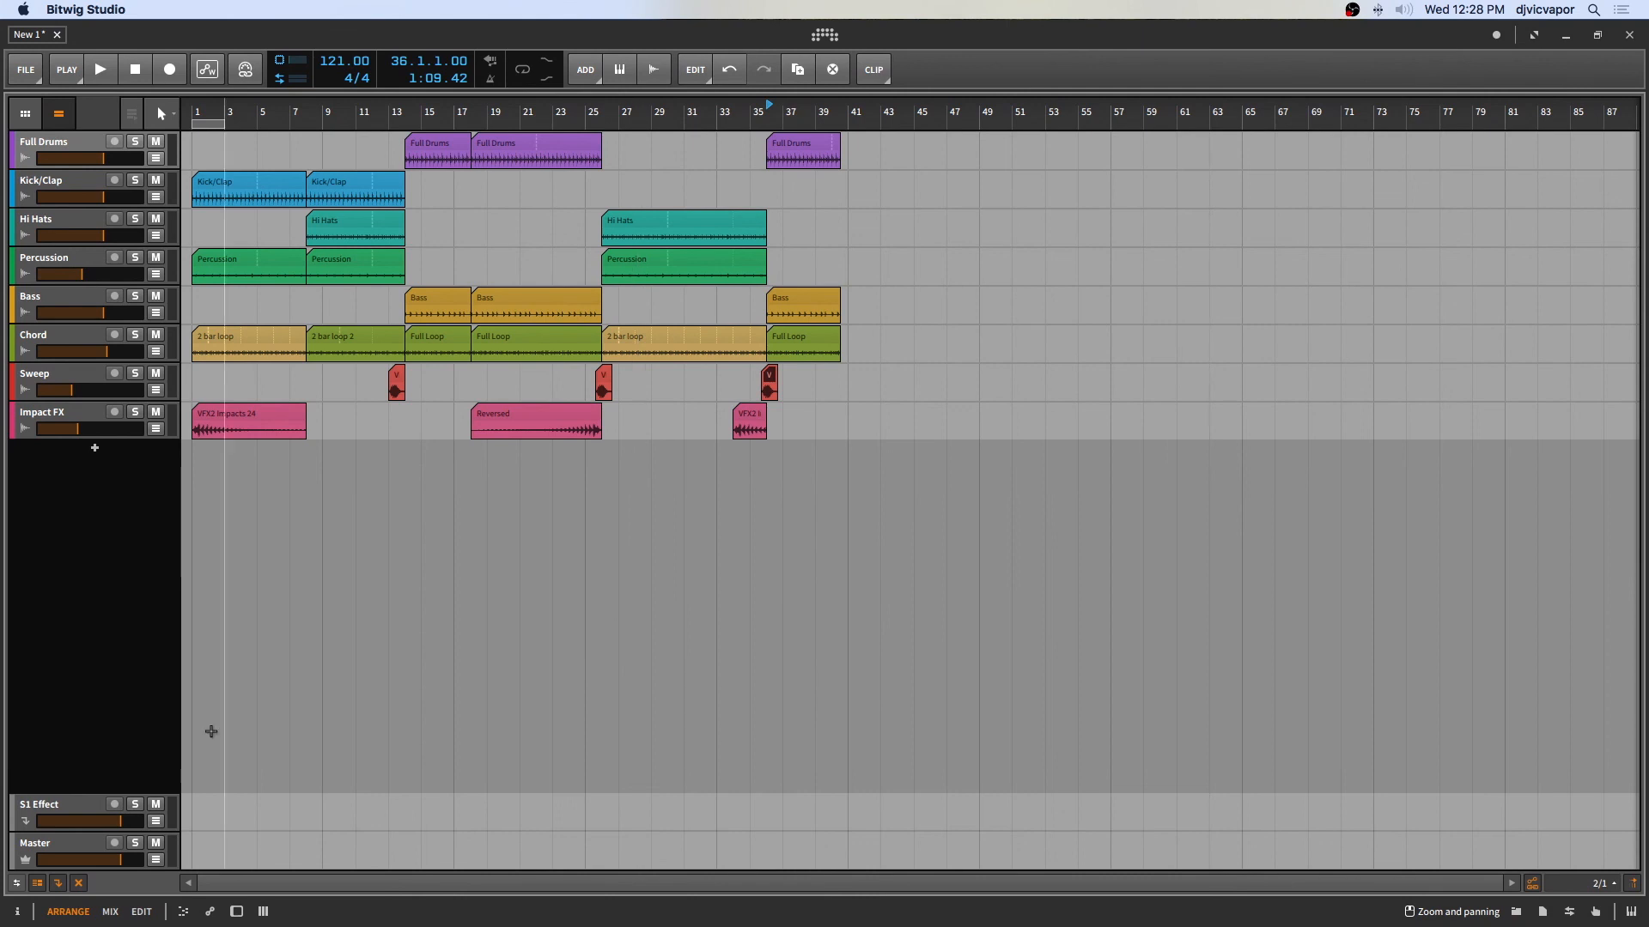
Step: Check the scenes in the Mix view, return to the Arrange view, and play the arrangement from the start
{"action": "left_click", "coordinate": [110, 912]}
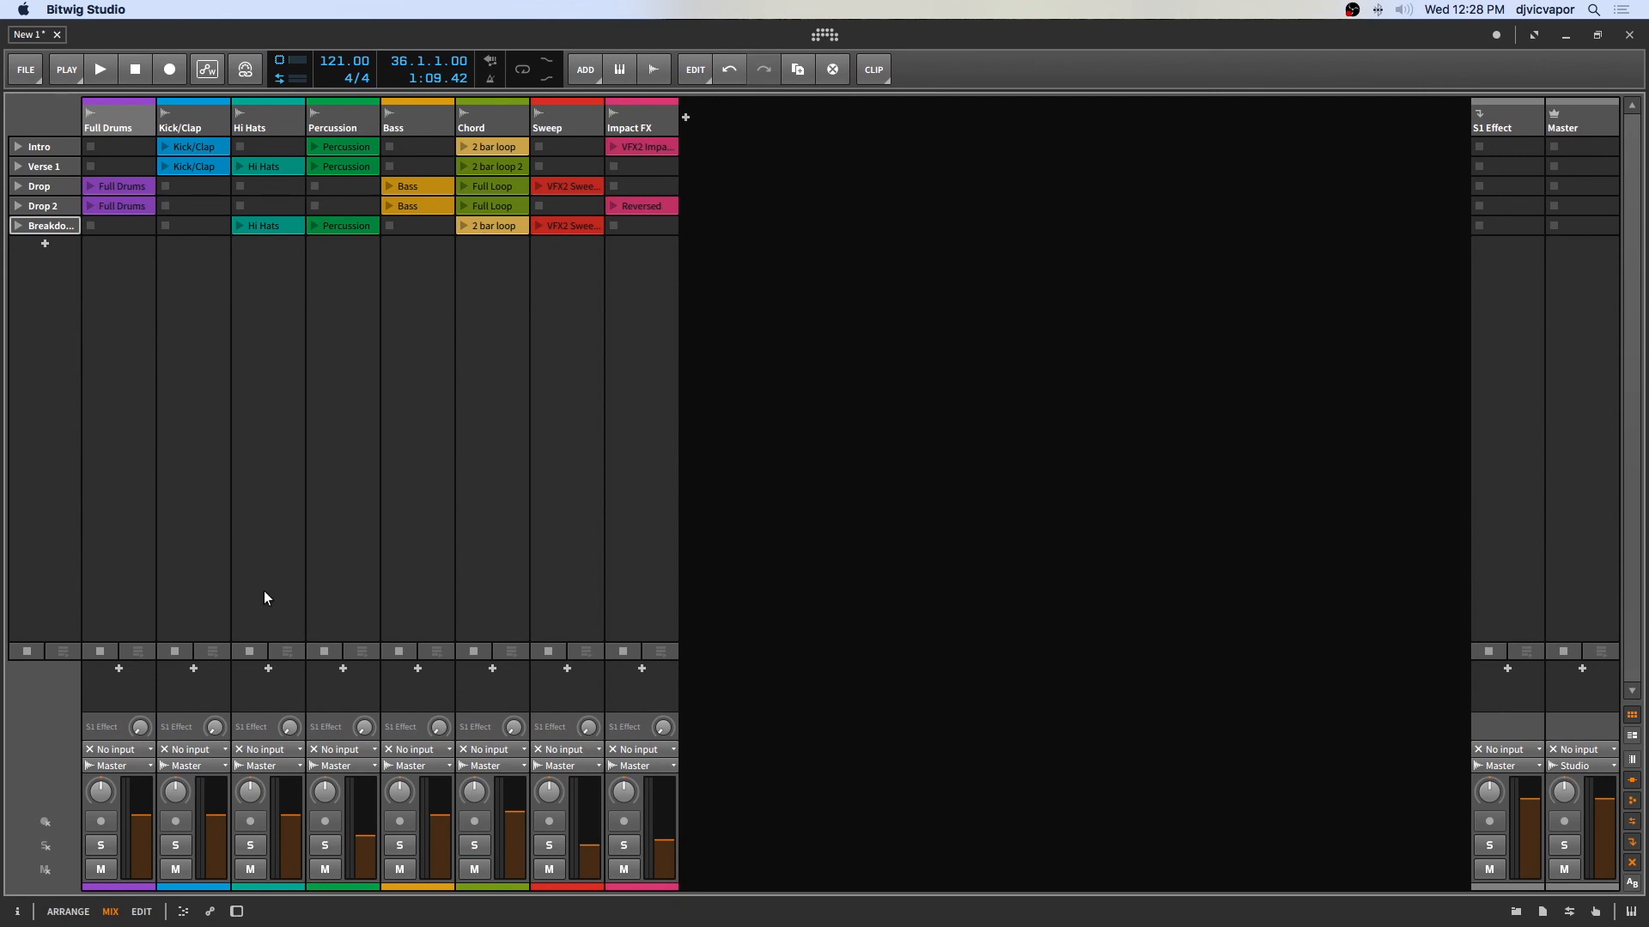
{"action": "left_click", "coordinate": [69, 912]}
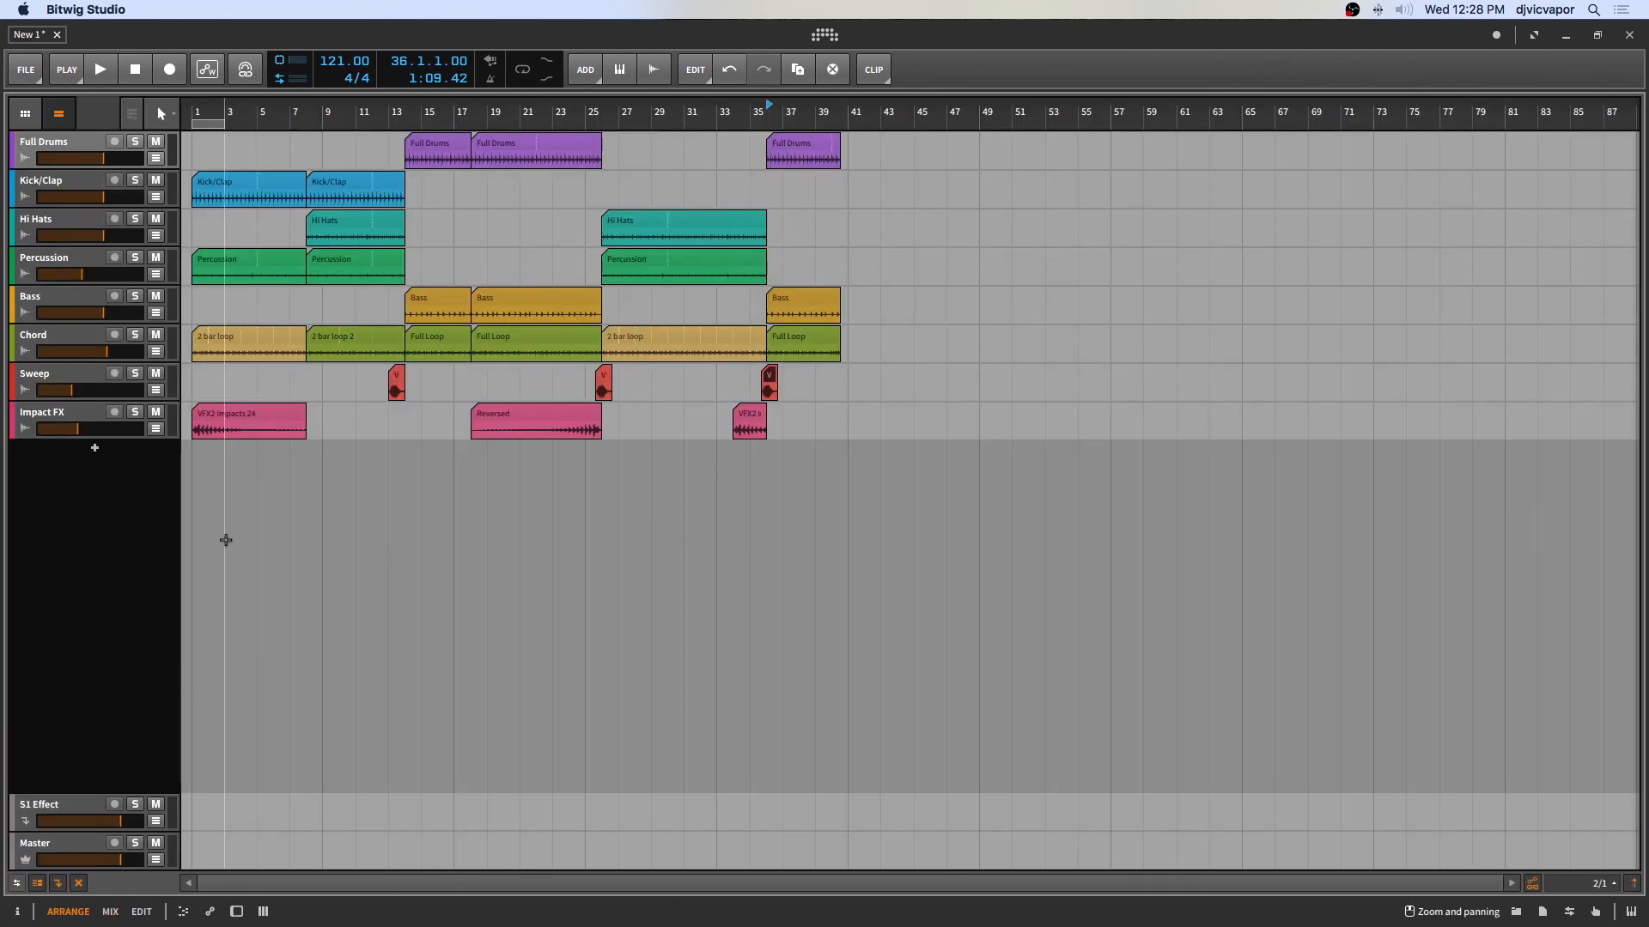
{"action": "left_click", "coordinate": [100, 73]}
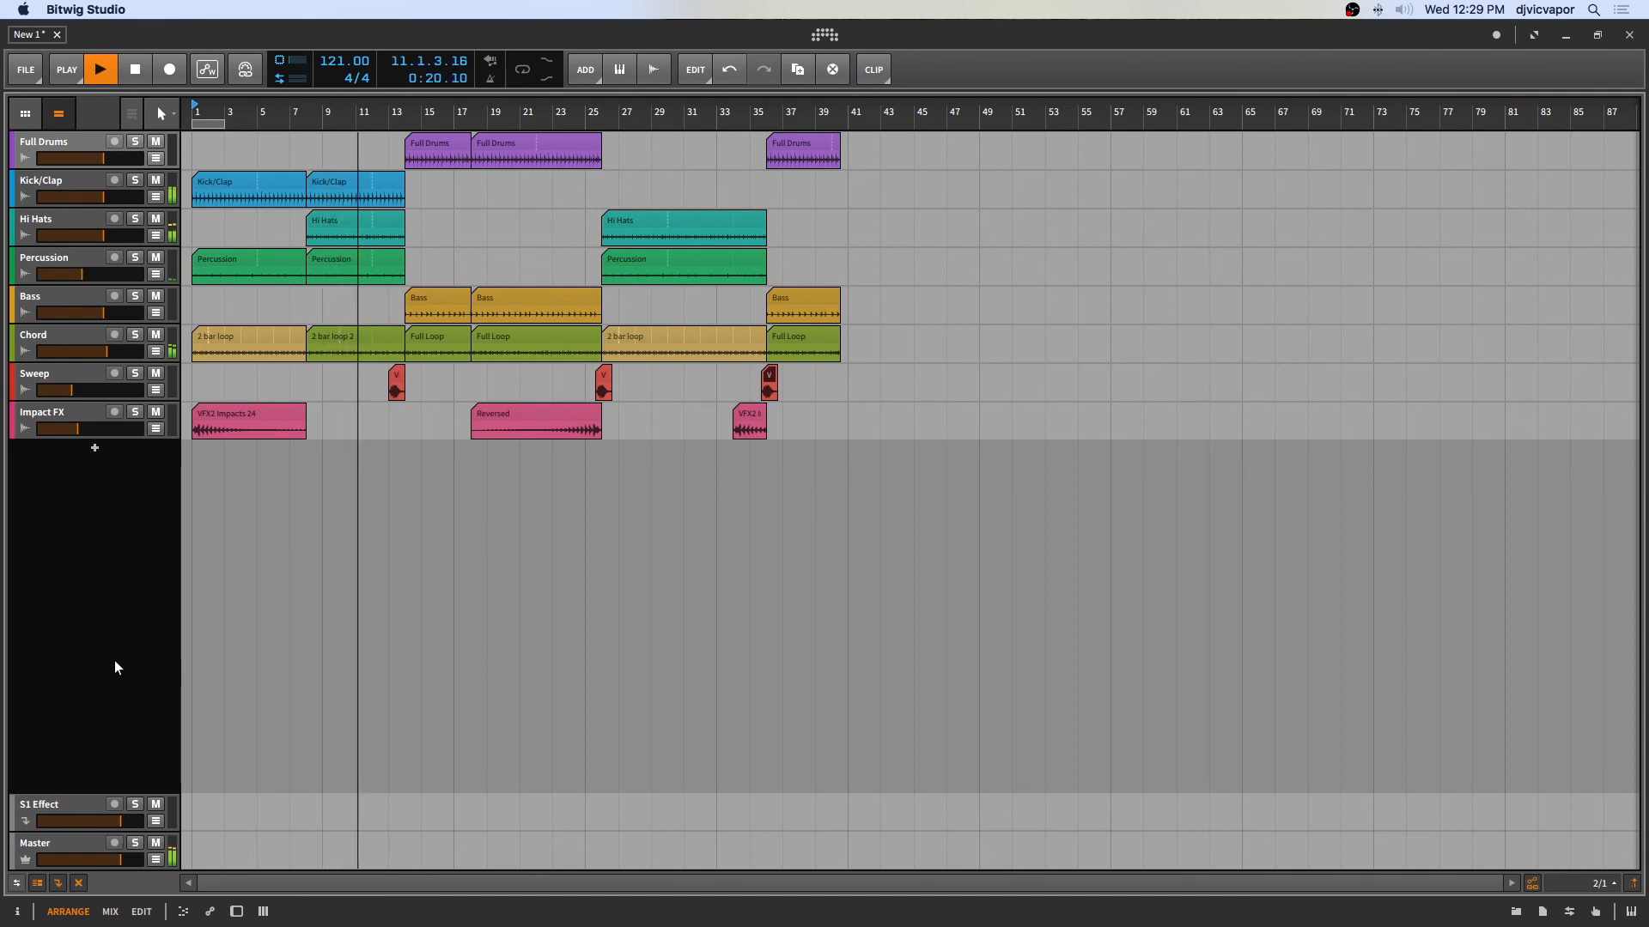
Step: Add Bitwig's Filter device to the Chord track's device chain
{"action": "double_click", "coordinate": [79, 338]}
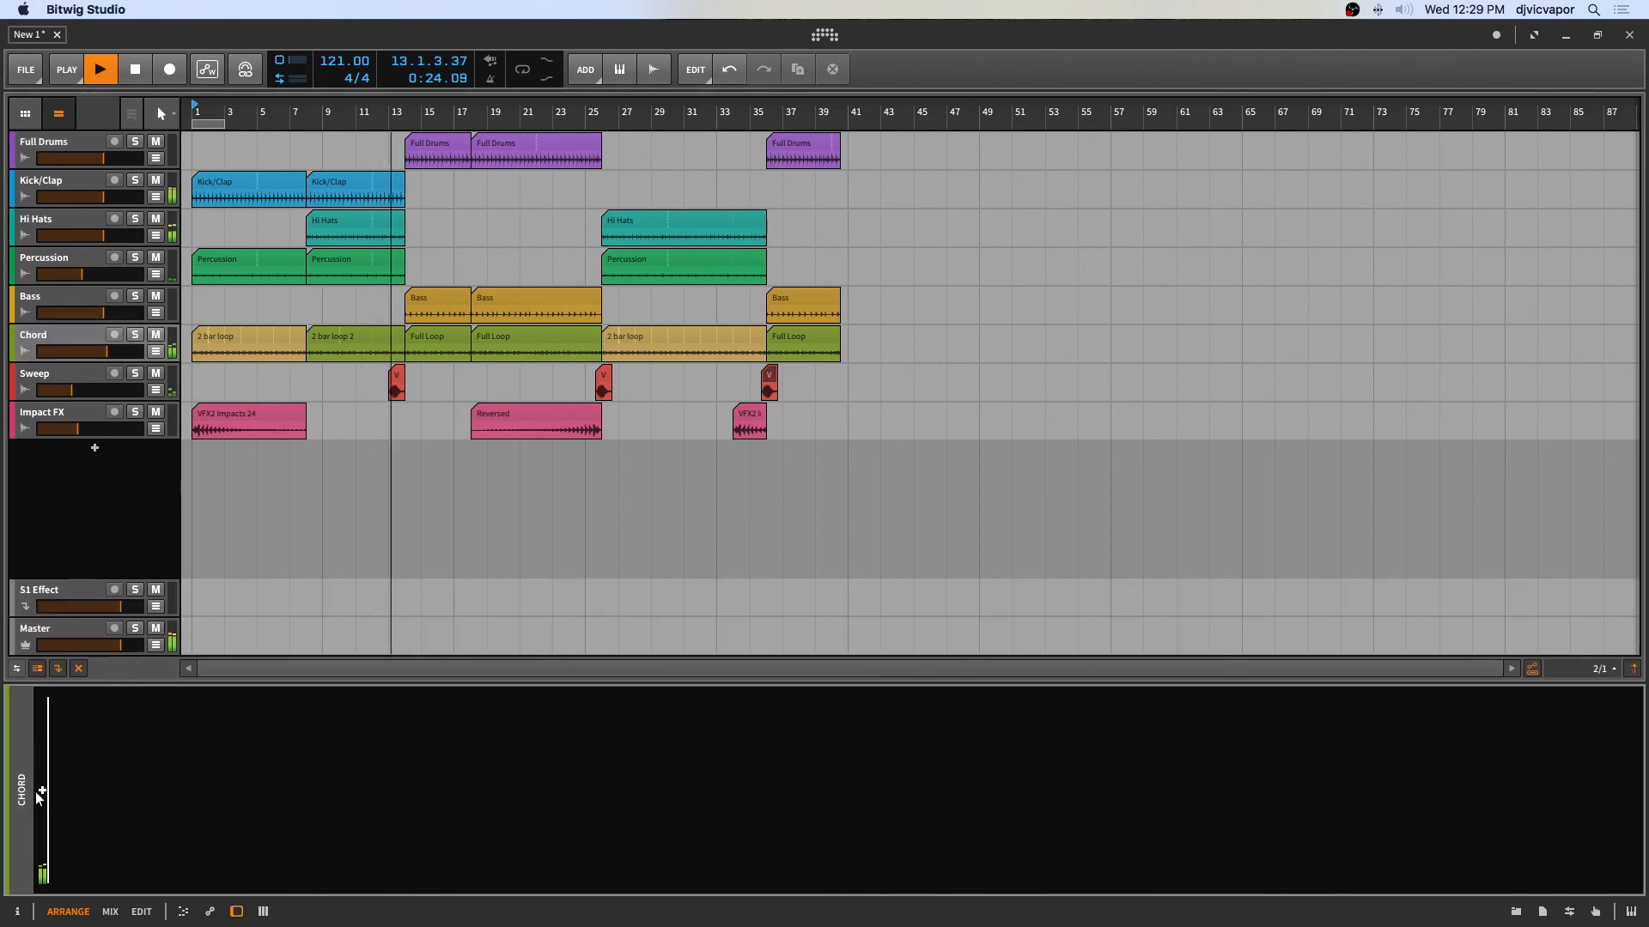
{"action": "left_click", "coordinate": [39, 792]}
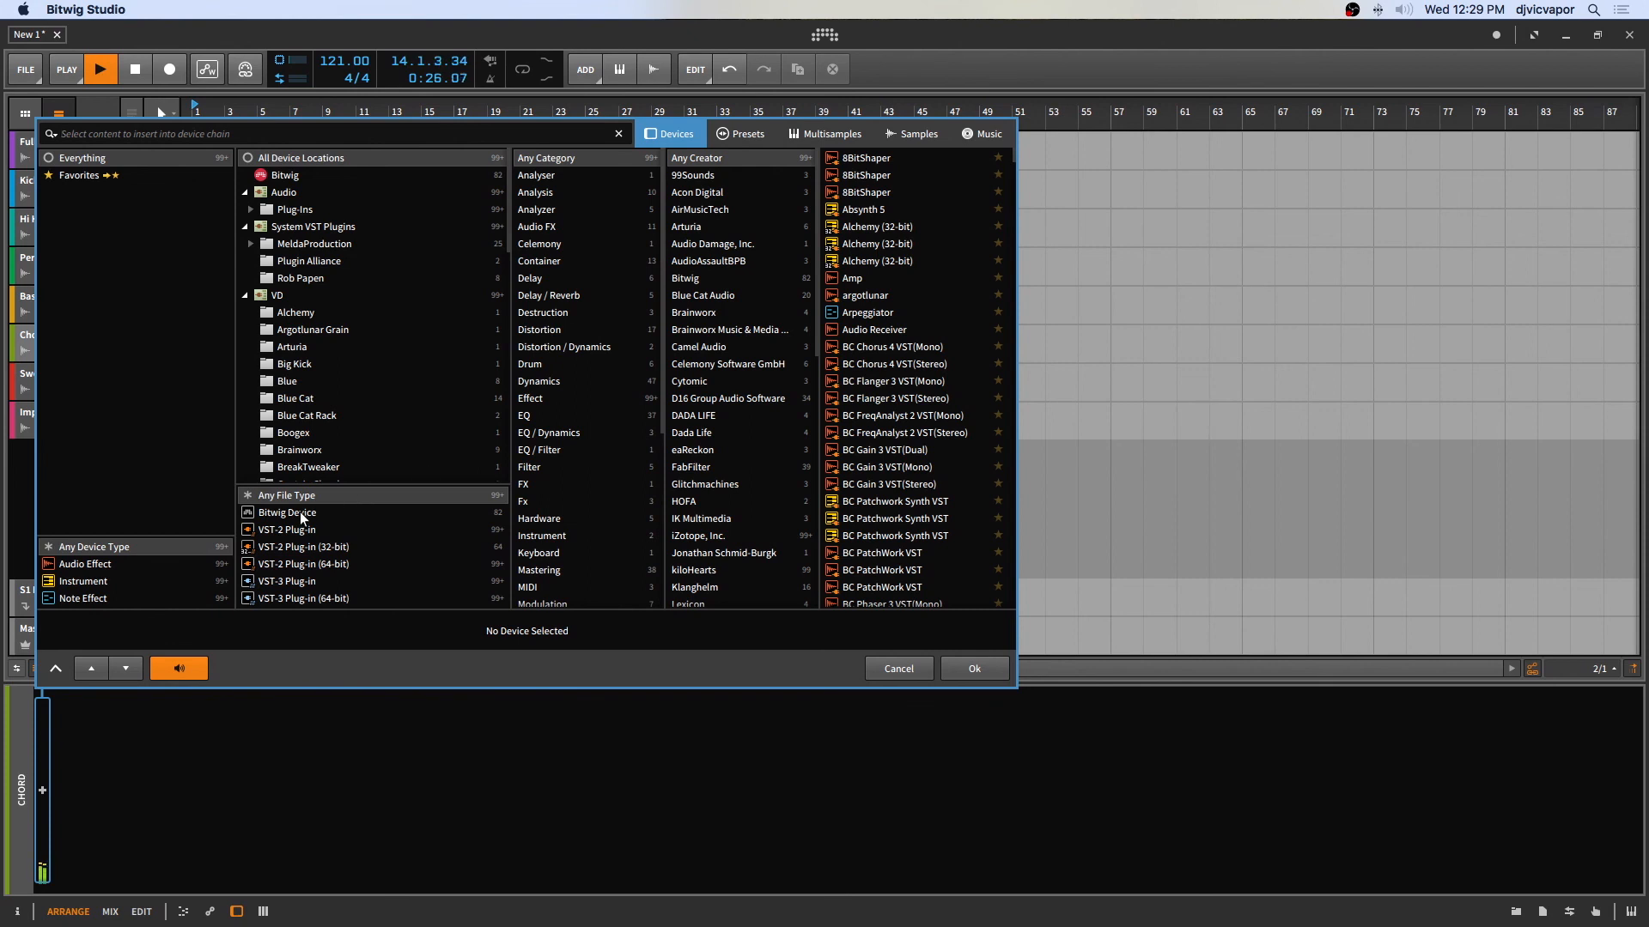
{"action": "left_click", "coordinate": [299, 514]}
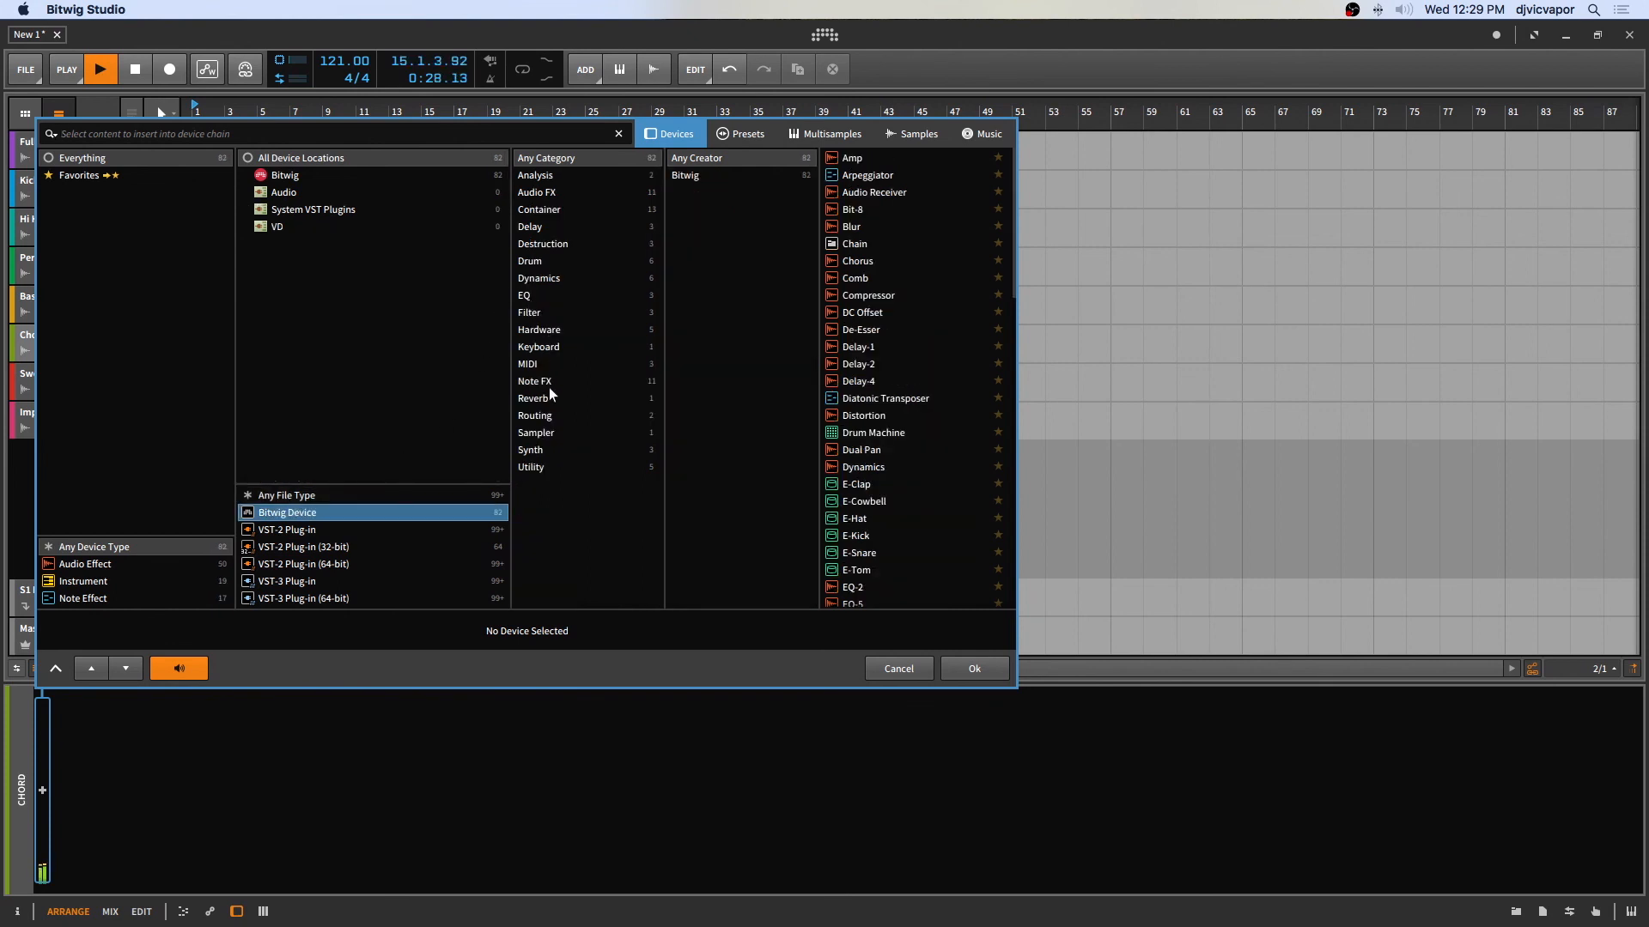
{"action": "left_click", "coordinate": [543, 309]}
{"action": "left_click", "coordinate": [847, 160]}
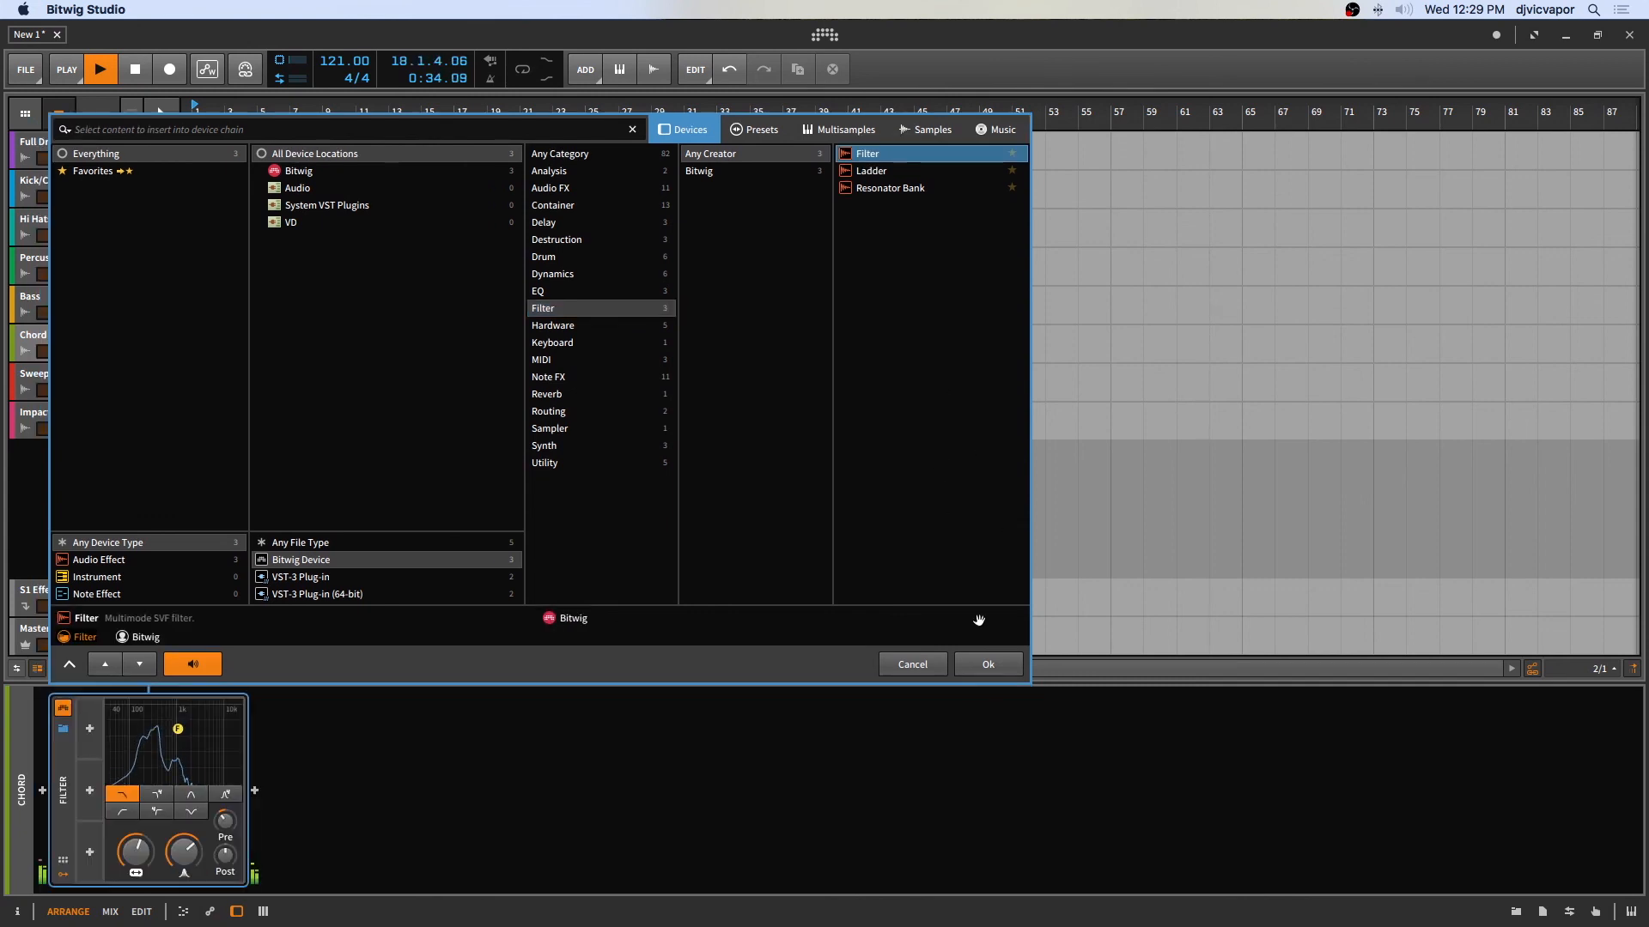
{"action": "left_click", "coordinate": [983, 664]}
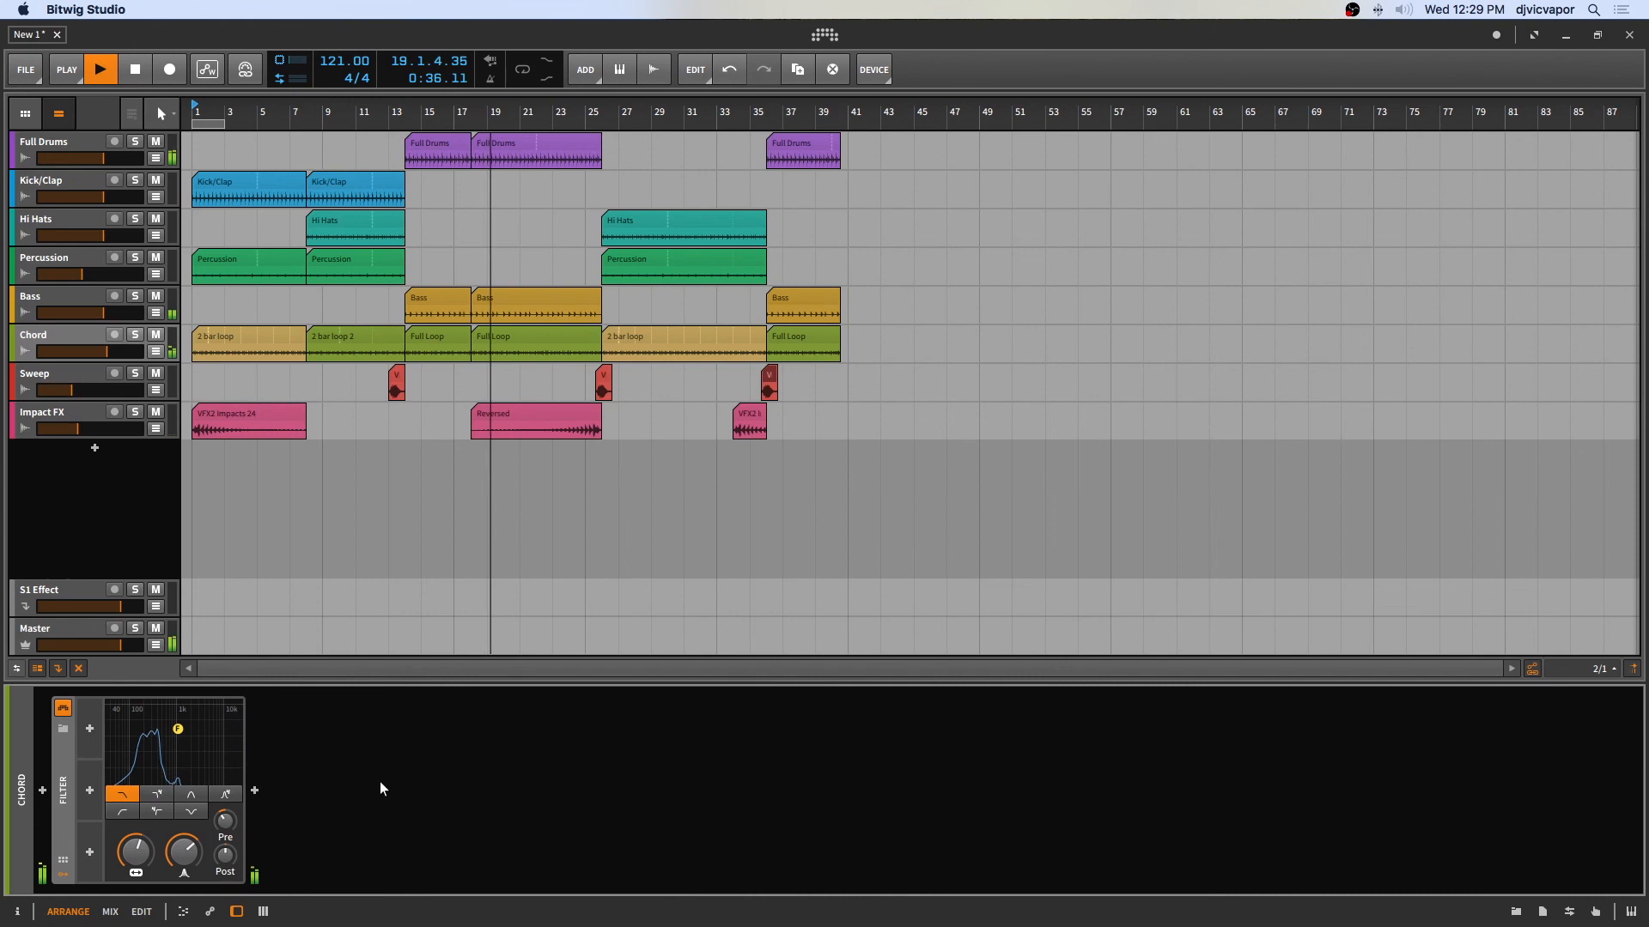
Step: Show the Chord track's Filter Cutoff automation lane and place an automation point at bar 3 at about 26.5 Hz
{"action": "mouse_move", "coordinate": [134, 857]}
{"action": "left_mouse_down"}
{"action": "mouse_move", "coordinate": [134, 902]}
{"action": "mouse_move", "coordinate": [134, 855]}
{"action": "left_mouse_up"}
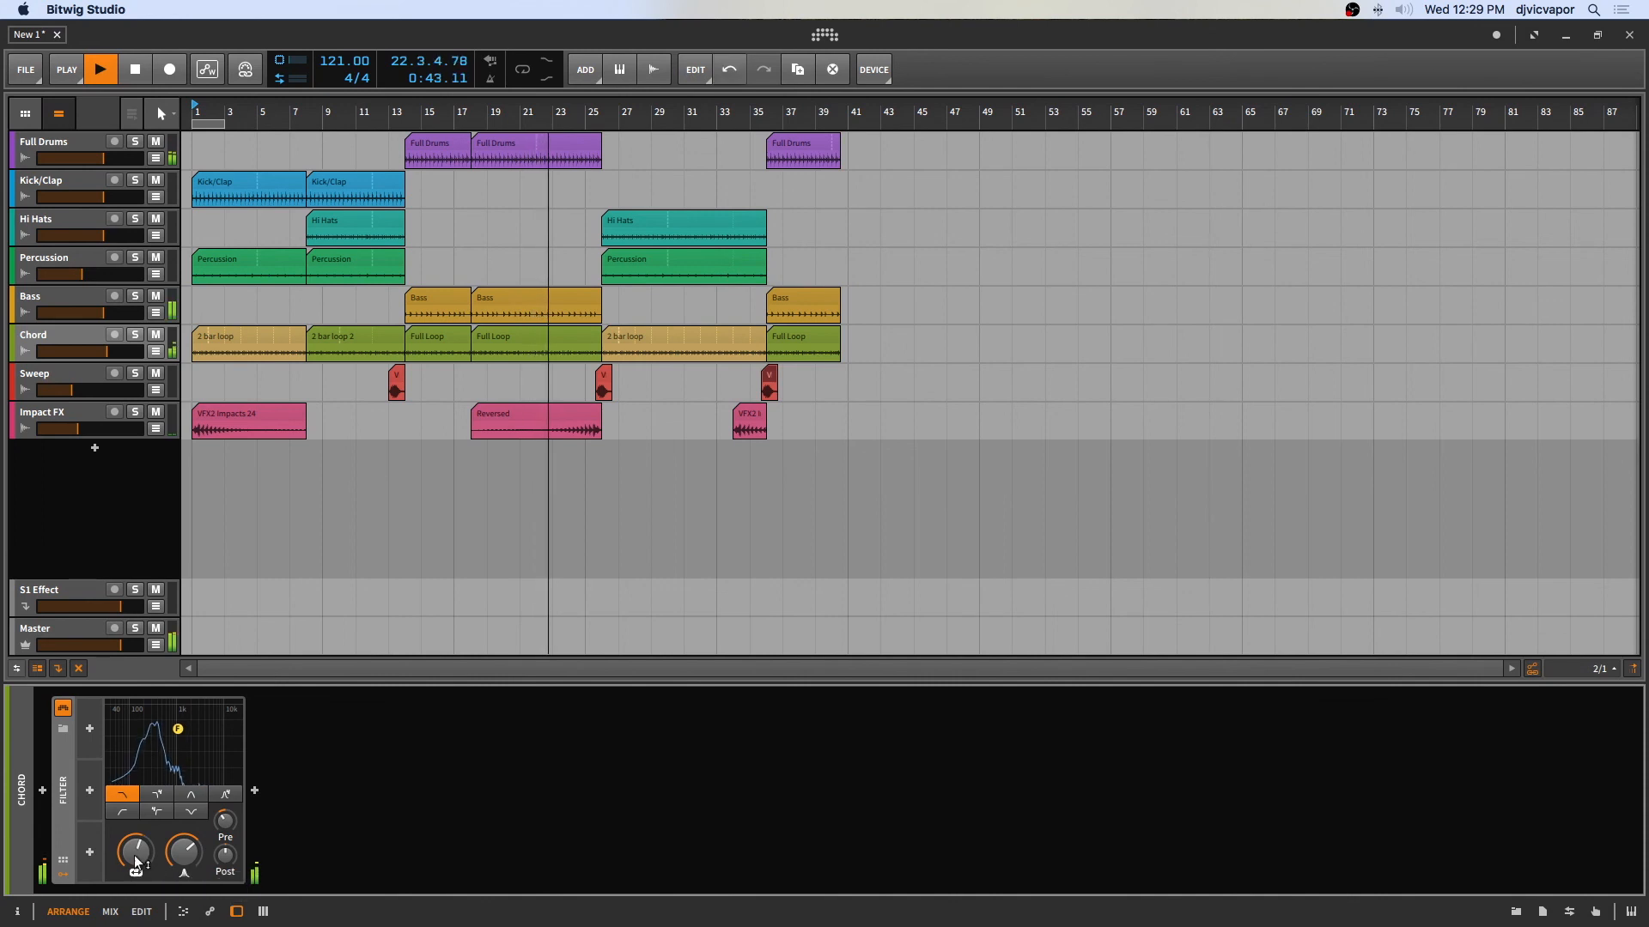
{"action": "left_click", "coordinate": [156, 352]}
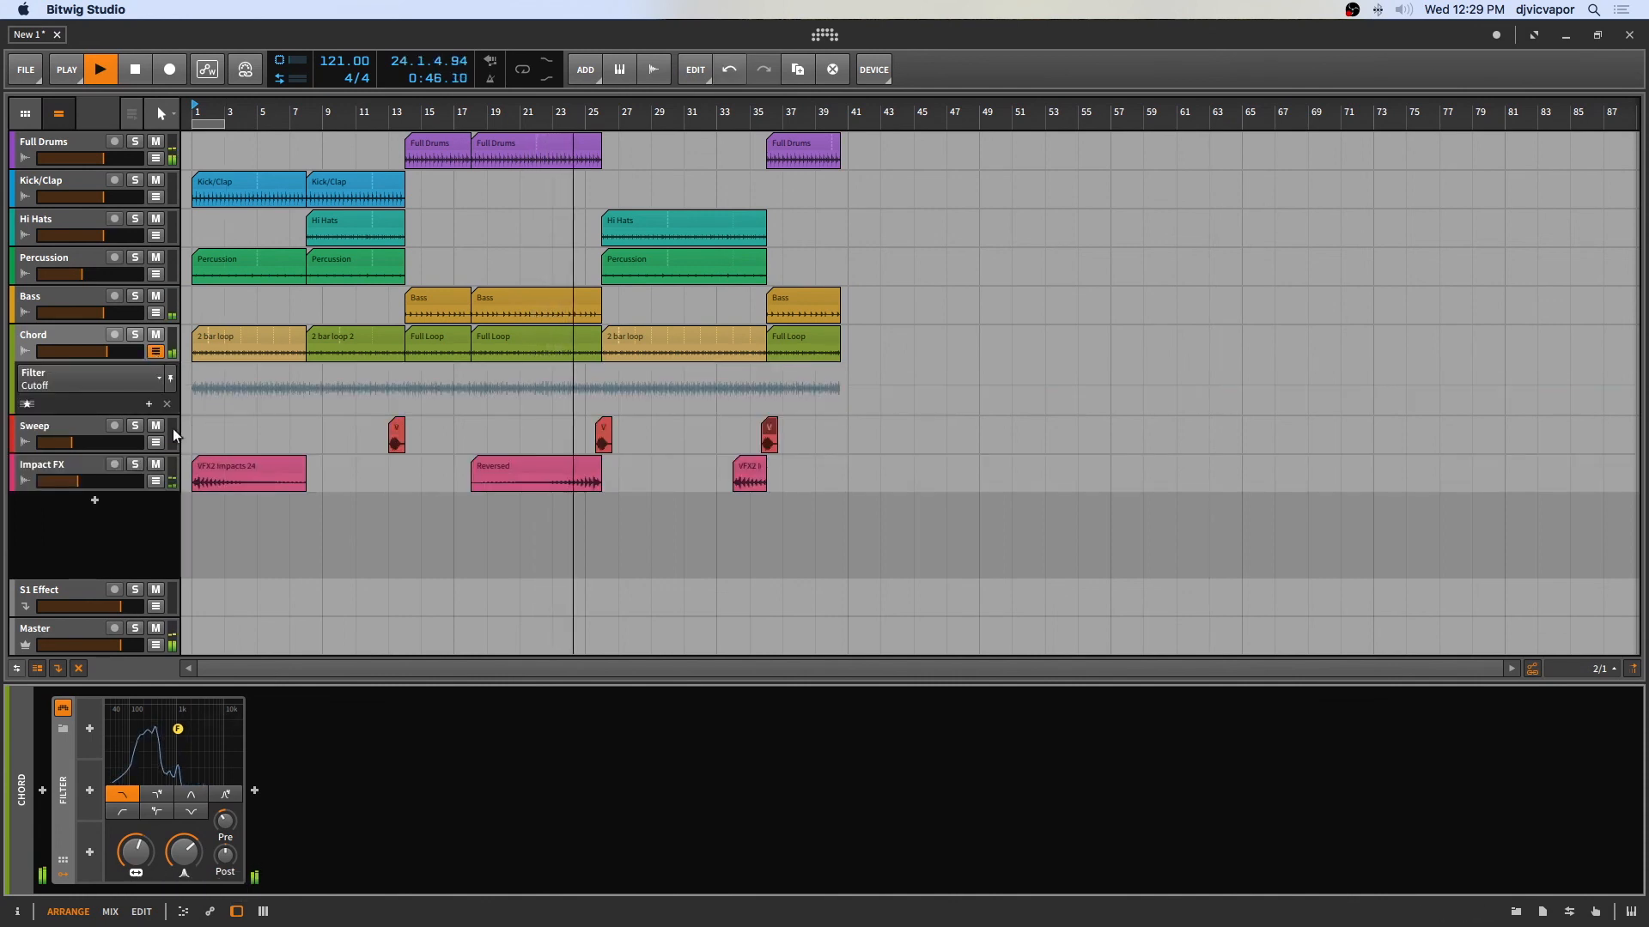
{"action": "left_click", "coordinate": [222, 412]}
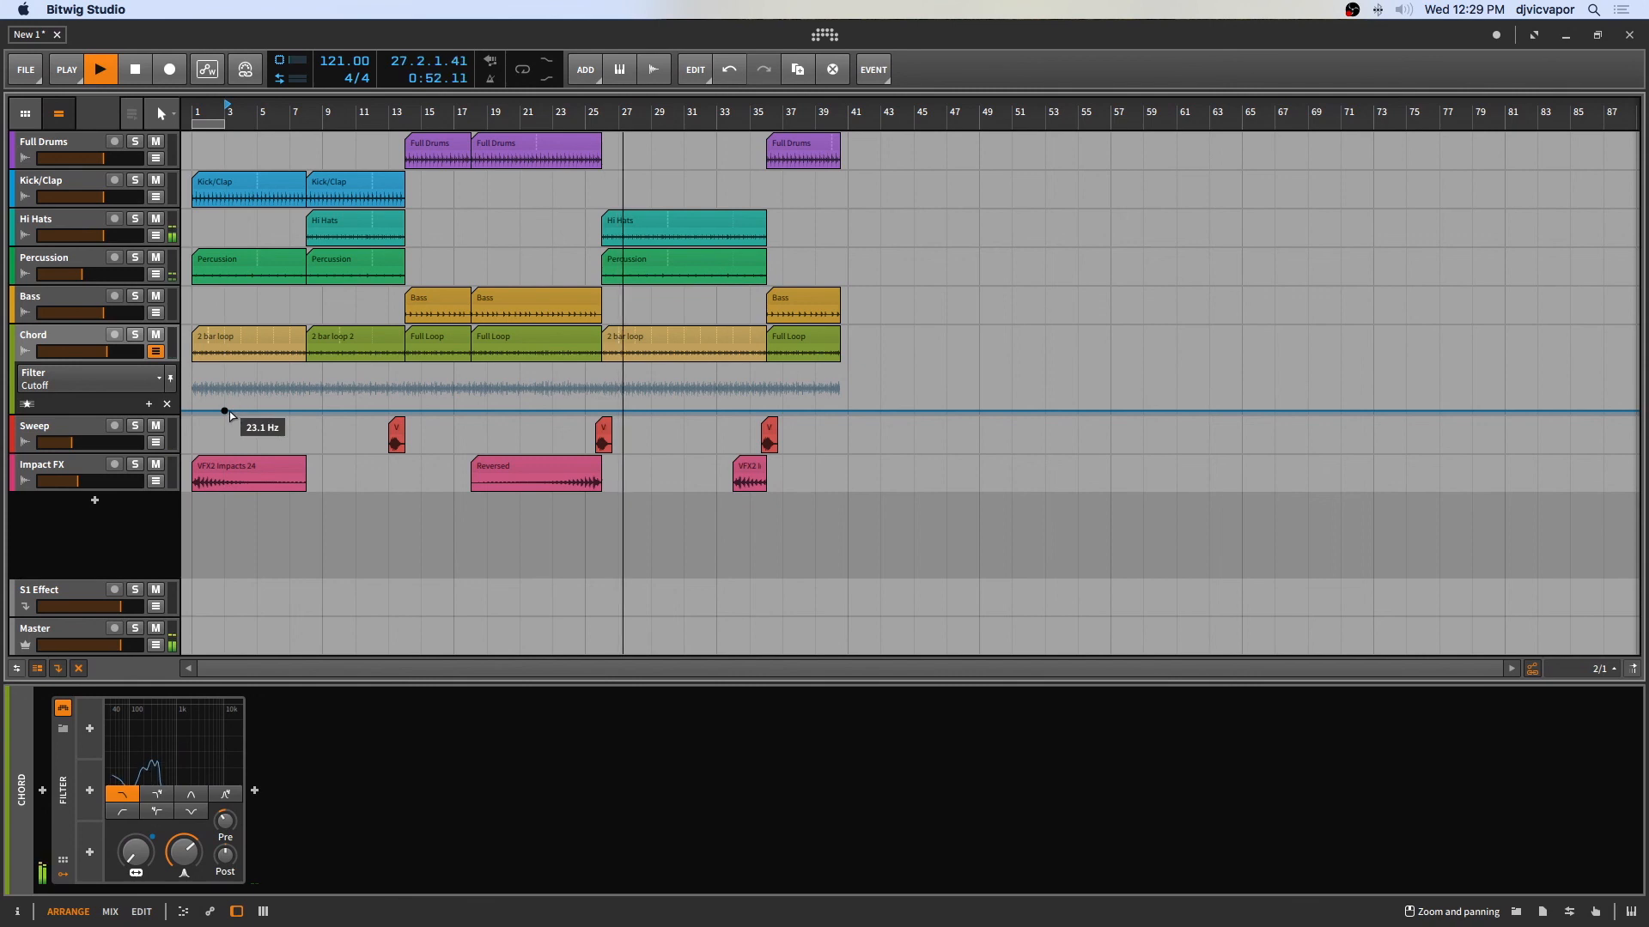
{"action": "mouse_move", "coordinate": [225, 410]}
{"action": "left_mouse_down"}
{"action": "mouse_move", "coordinate": [224, 386]}
{"action": "mouse_move", "coordinate": [224, 408]}
{"action": "left_mouse_up"}
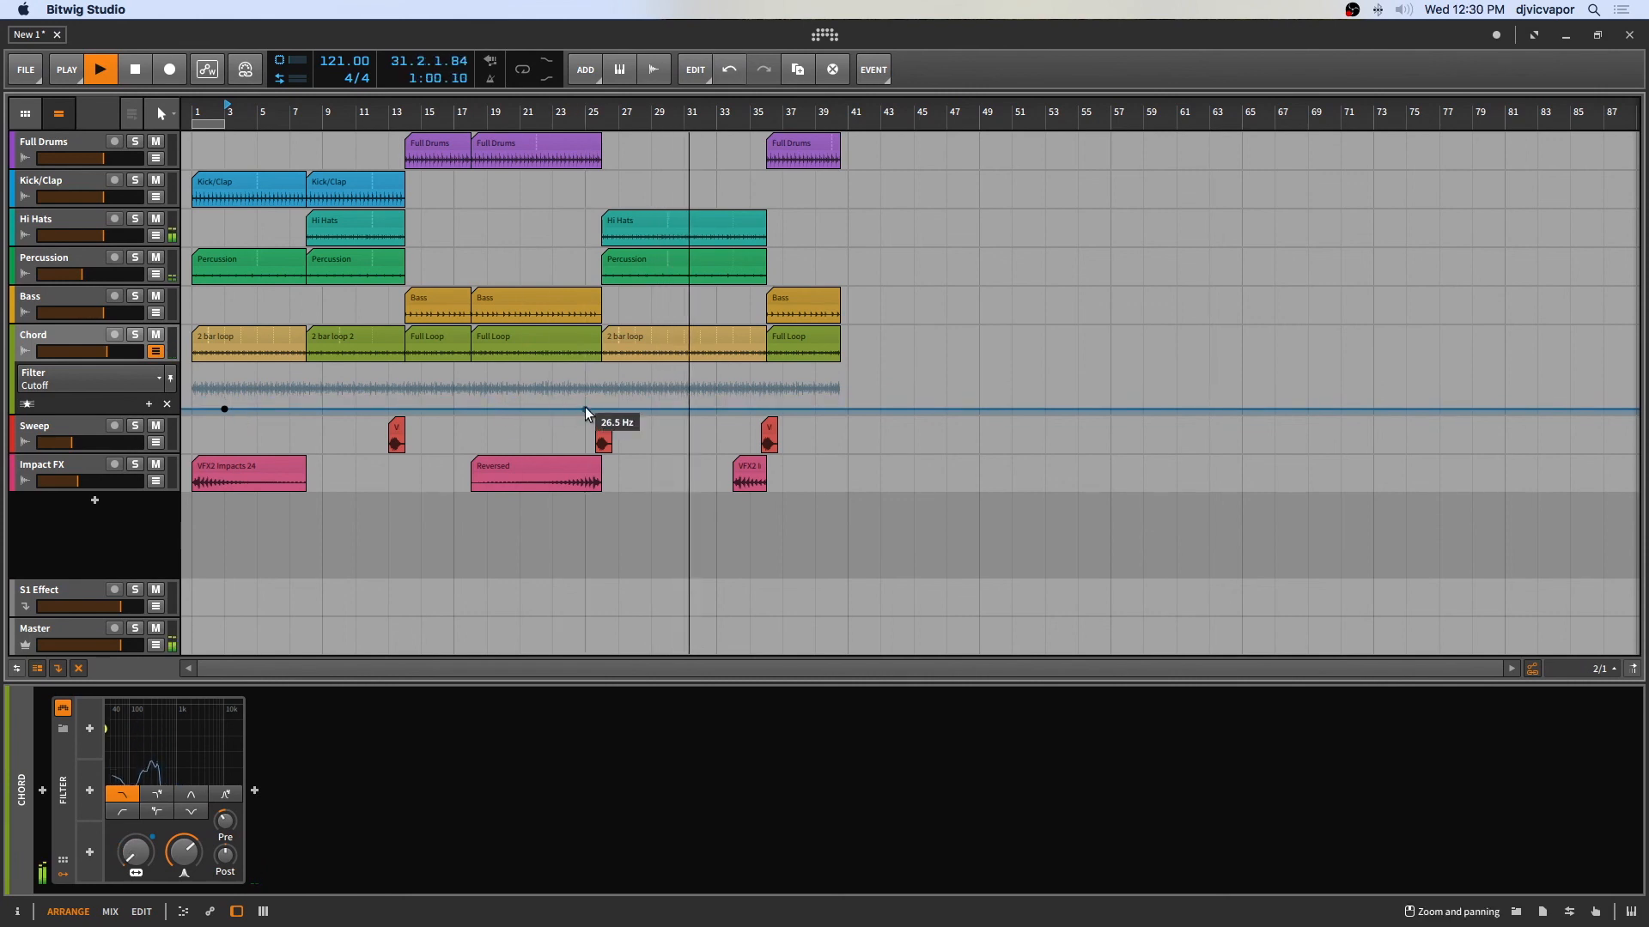
Step: Shape the Chord track's Filter Cutoff automation as a curved rise to about 19.9 kHz at bar 25, held until bar 36, falling by bar 41
{"action": "left_click_drag", "start_coordinate": [582, 409], "coordinate": [585, 367]}
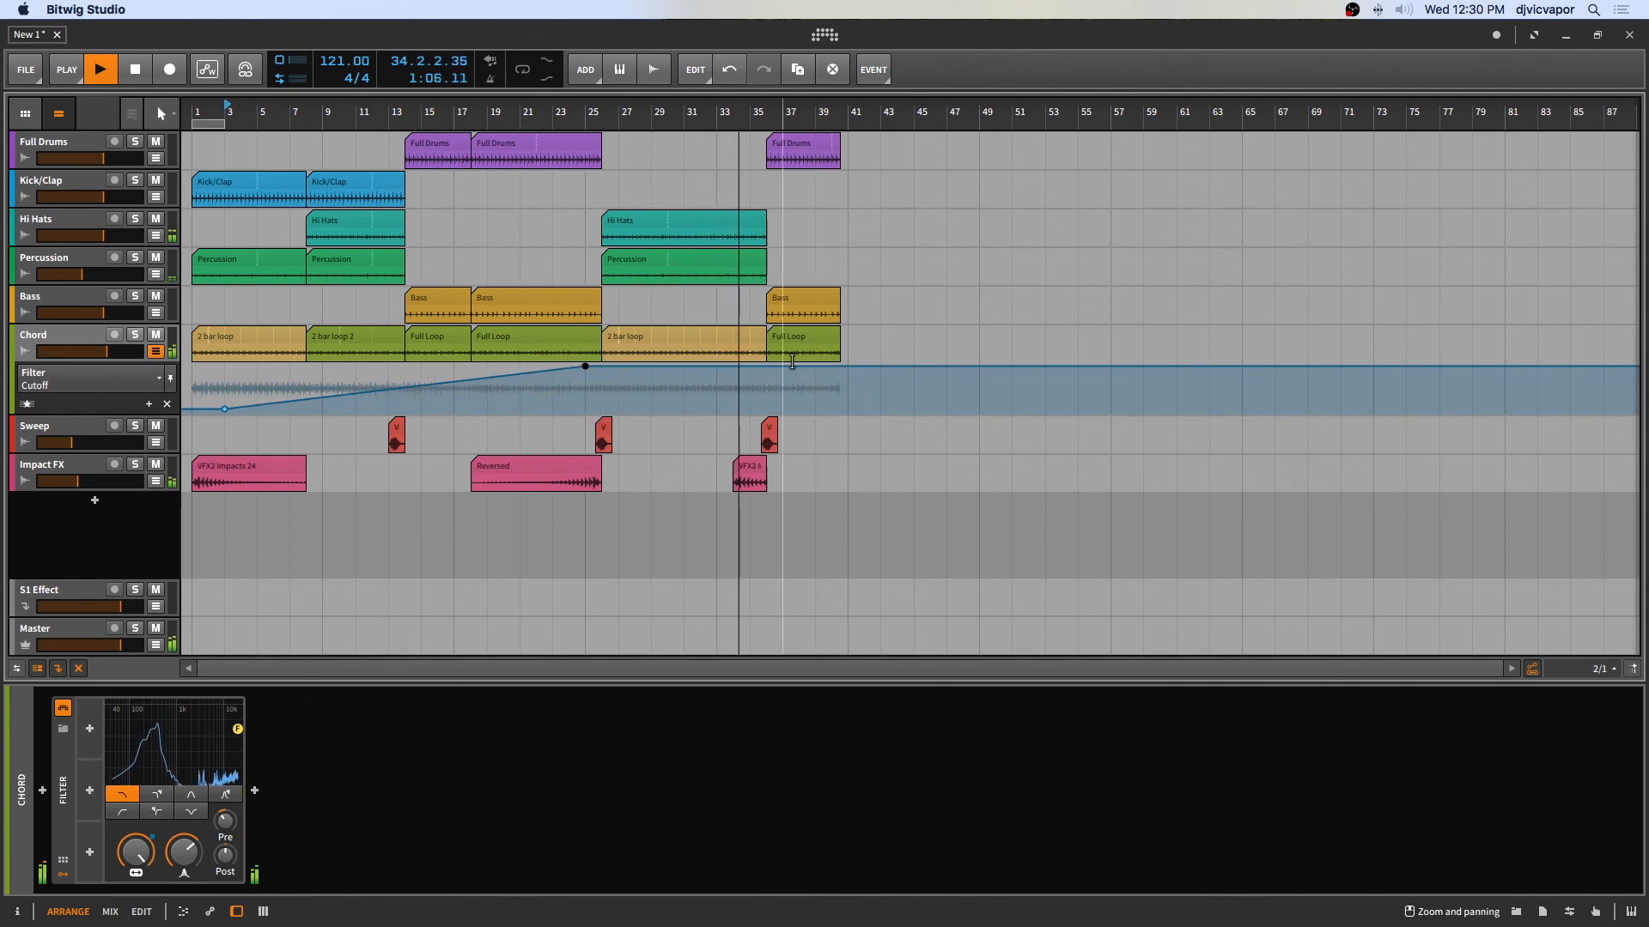
{"action": "left_click", "coordinate": [765, 365]}
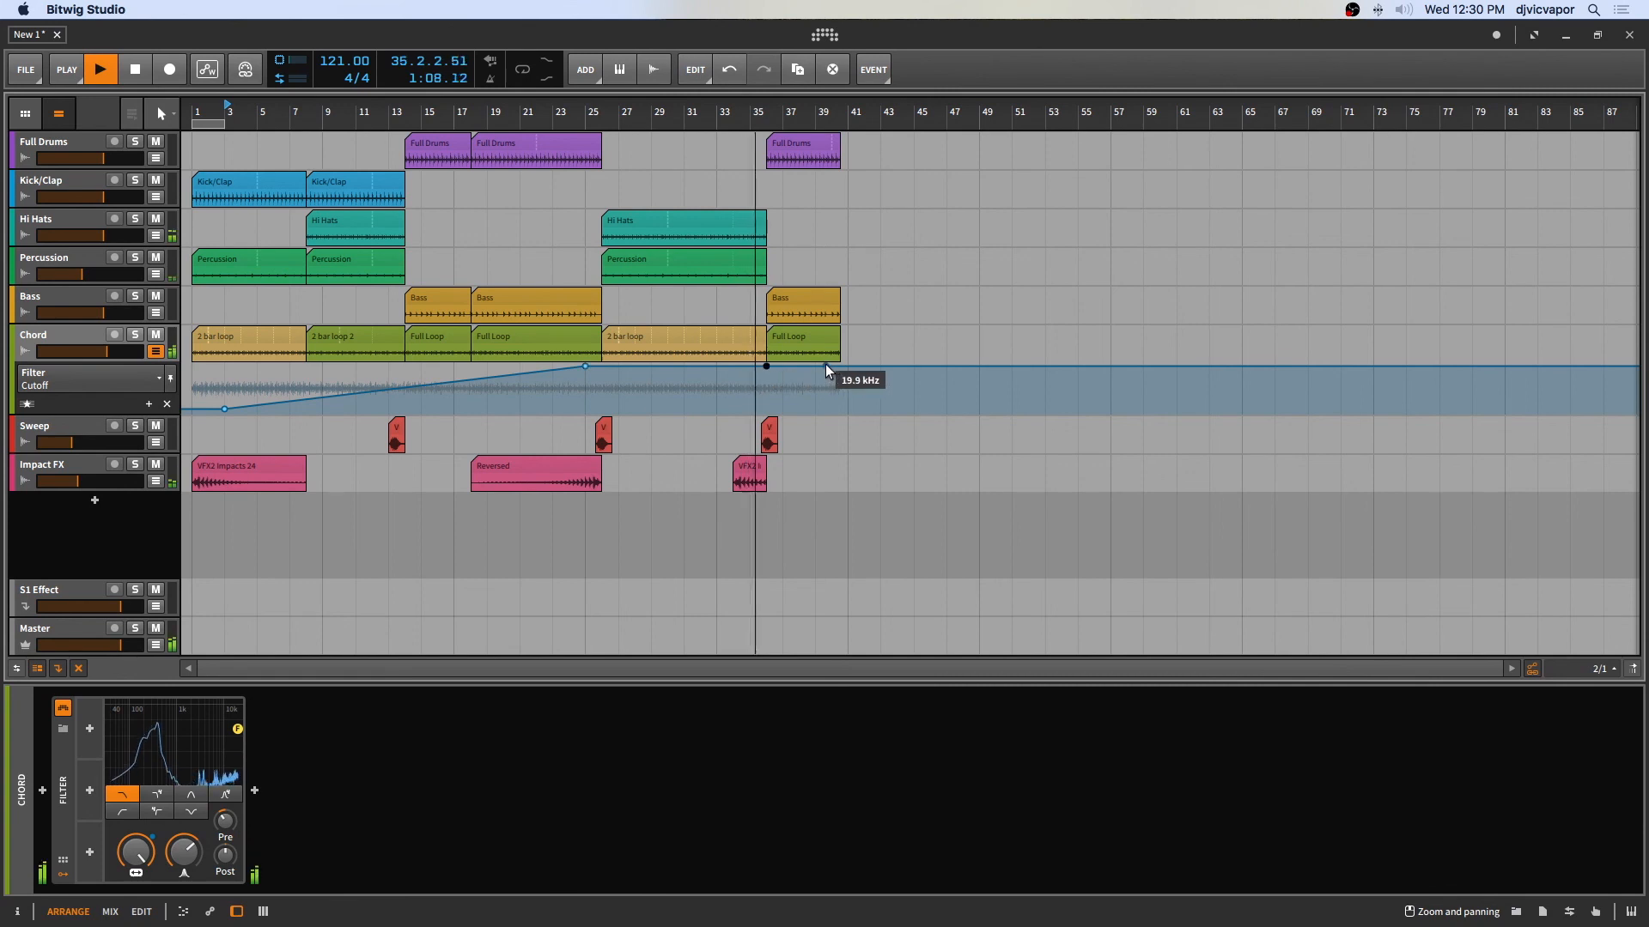
{"action": "left_click_drag", "start_coordinate": [842, 368], "coordinate": [847, 384]}
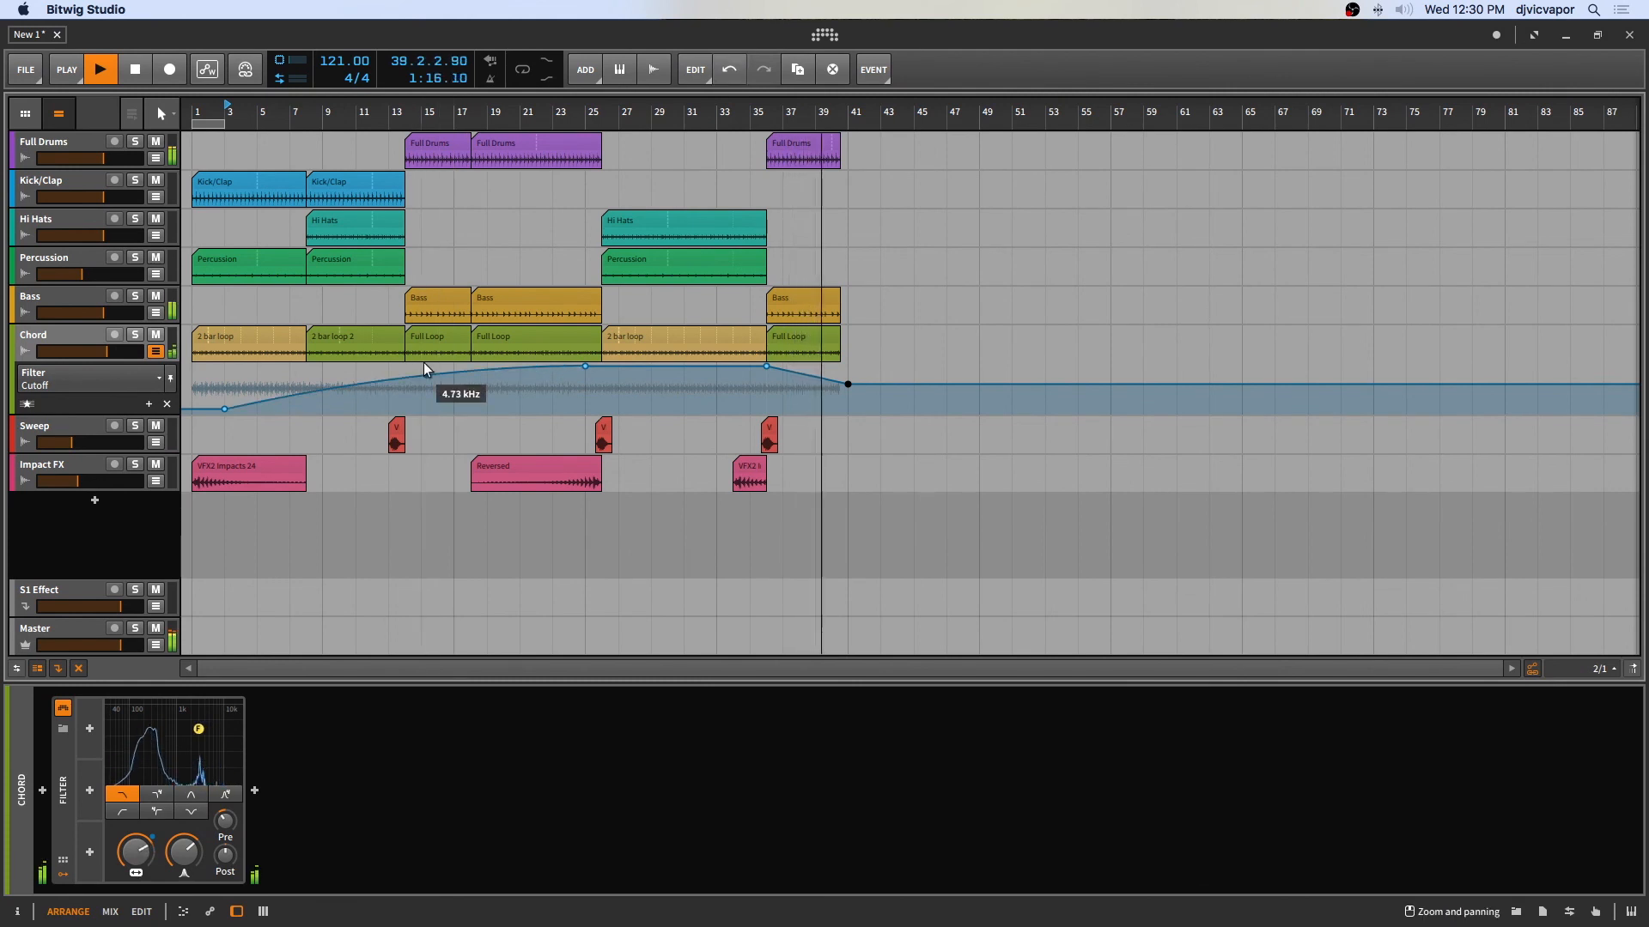
{"action": "key", "text": "space"}
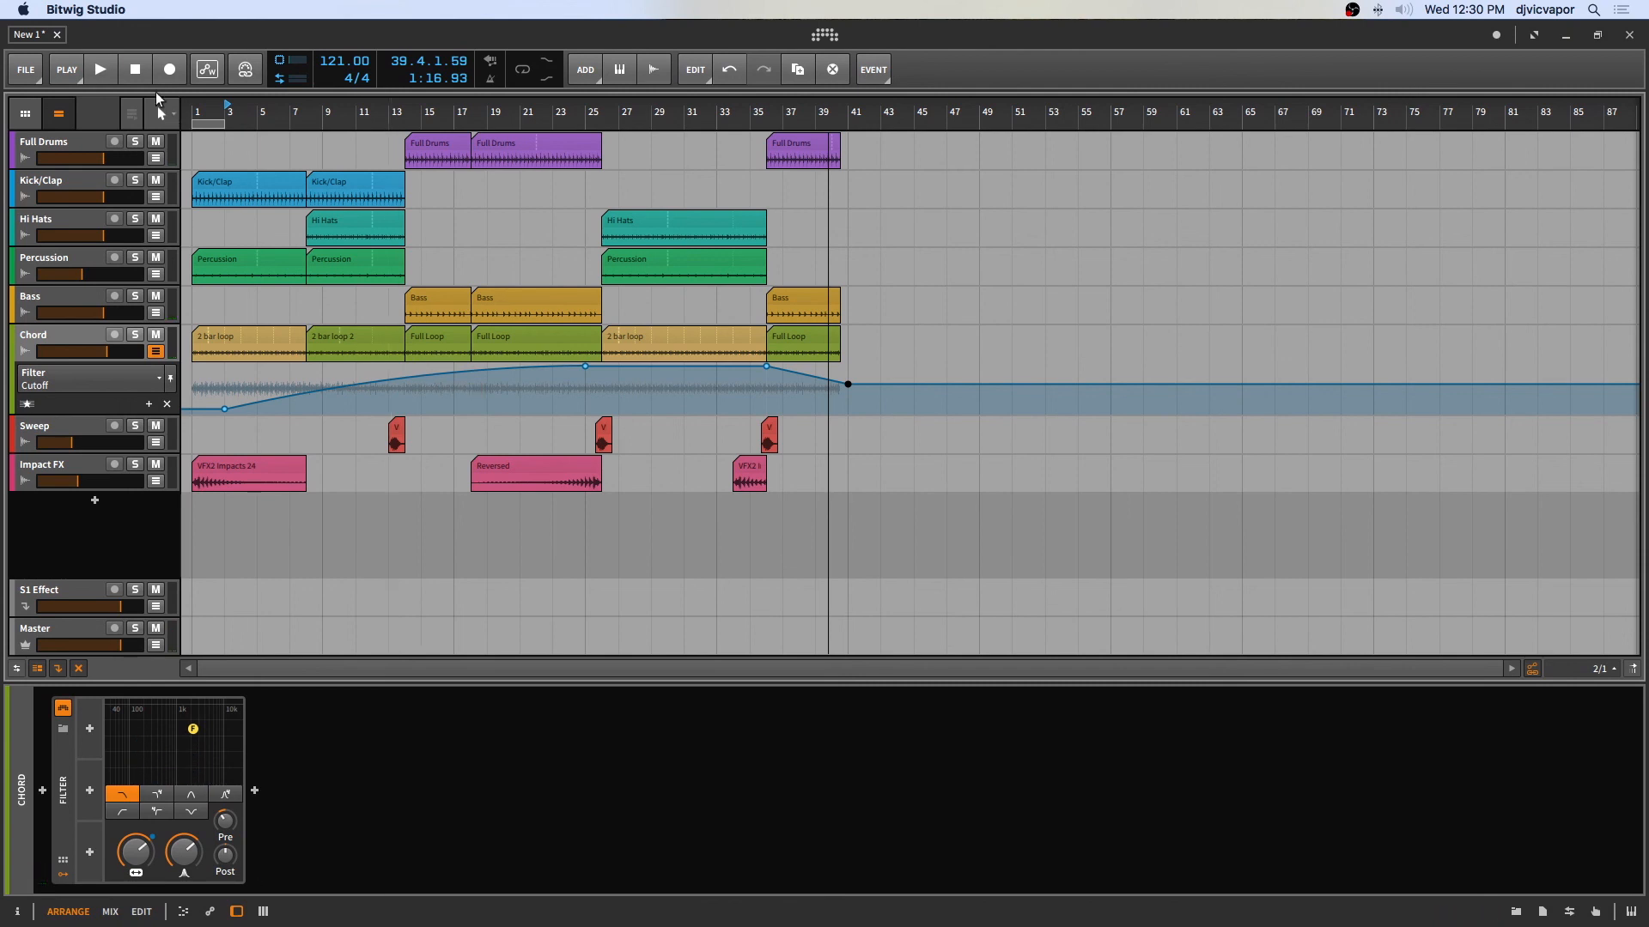
Step: Play the arrangement from the start and raise the Filter Cutoff automation point at bar 3 slightly
{"action": "left_click", "coordinate": [102, 73]}
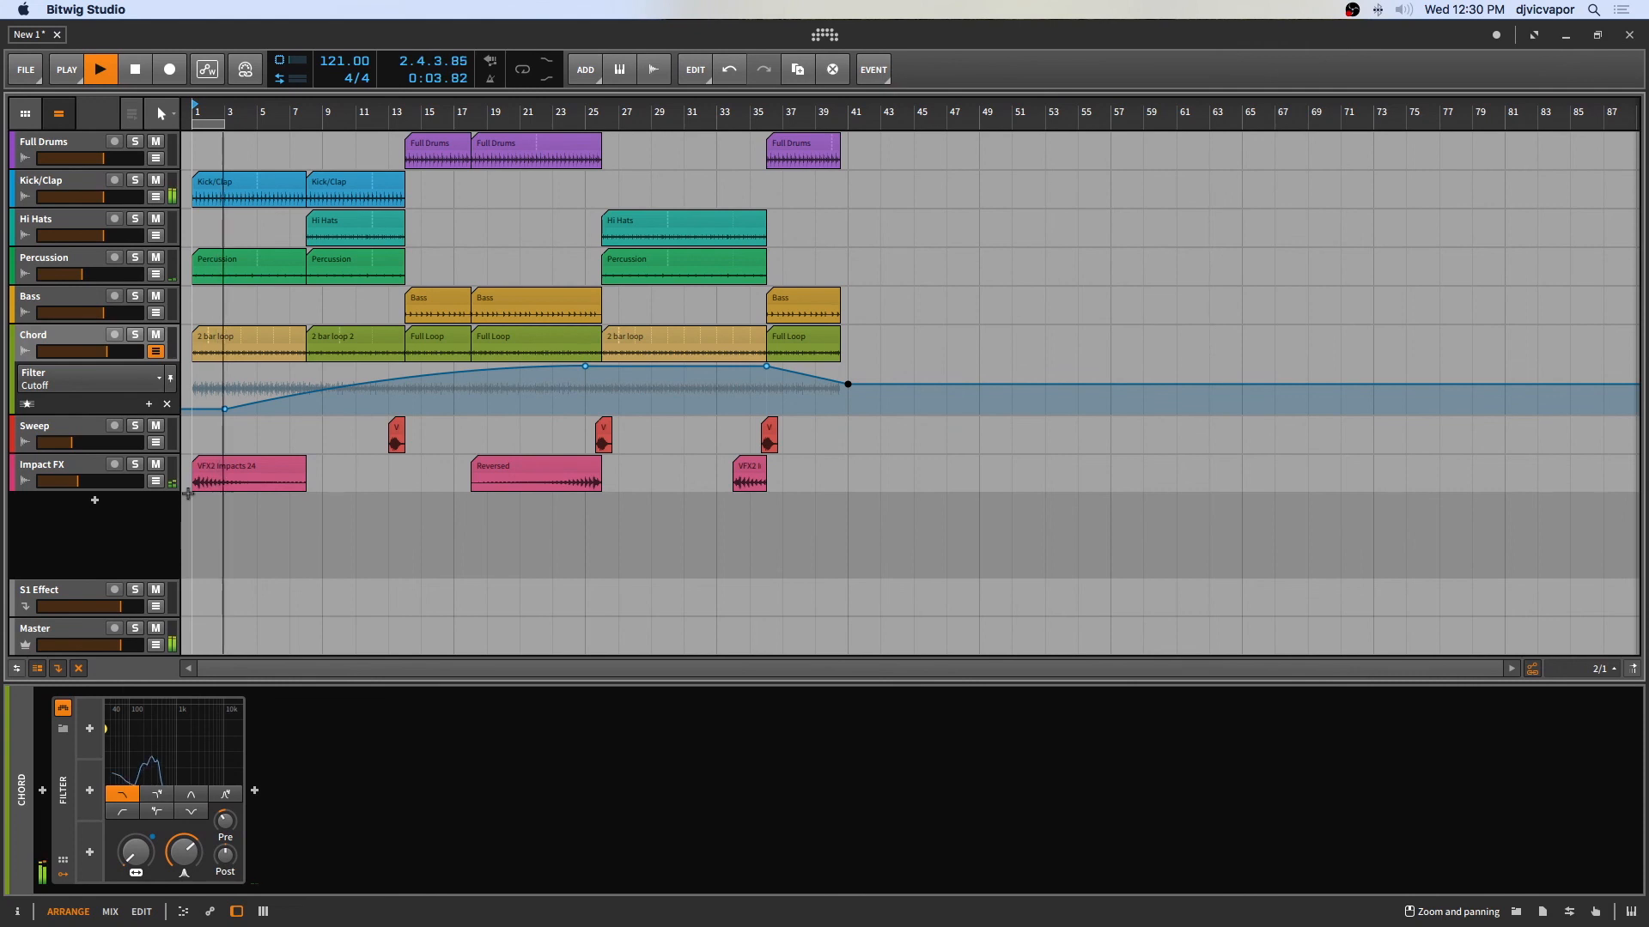
{"action": "left_click_drag", "start_coordinate": [224, 409], "coordinate": [224, 399]}
Step: Lower the Filter's Resonance during playback, hide the Chord track's automation lane and stop playback
{"action": "mouse_move", "coordinate": [174, 734]}
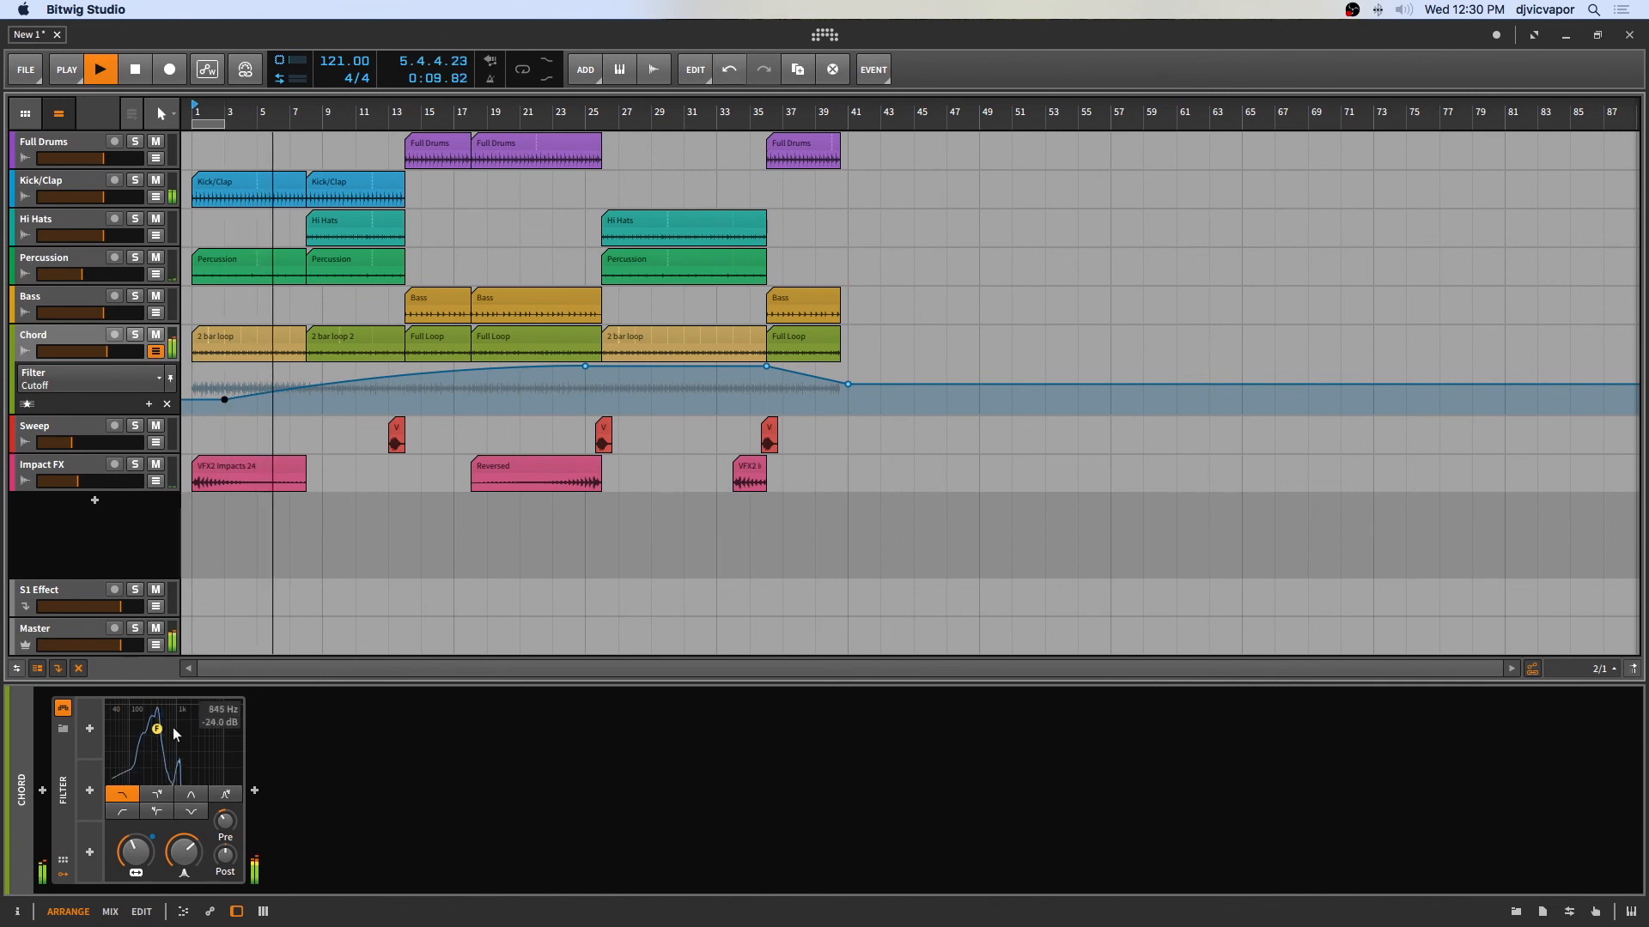
{"action": "left_click", "coordinate": [188, 852]}
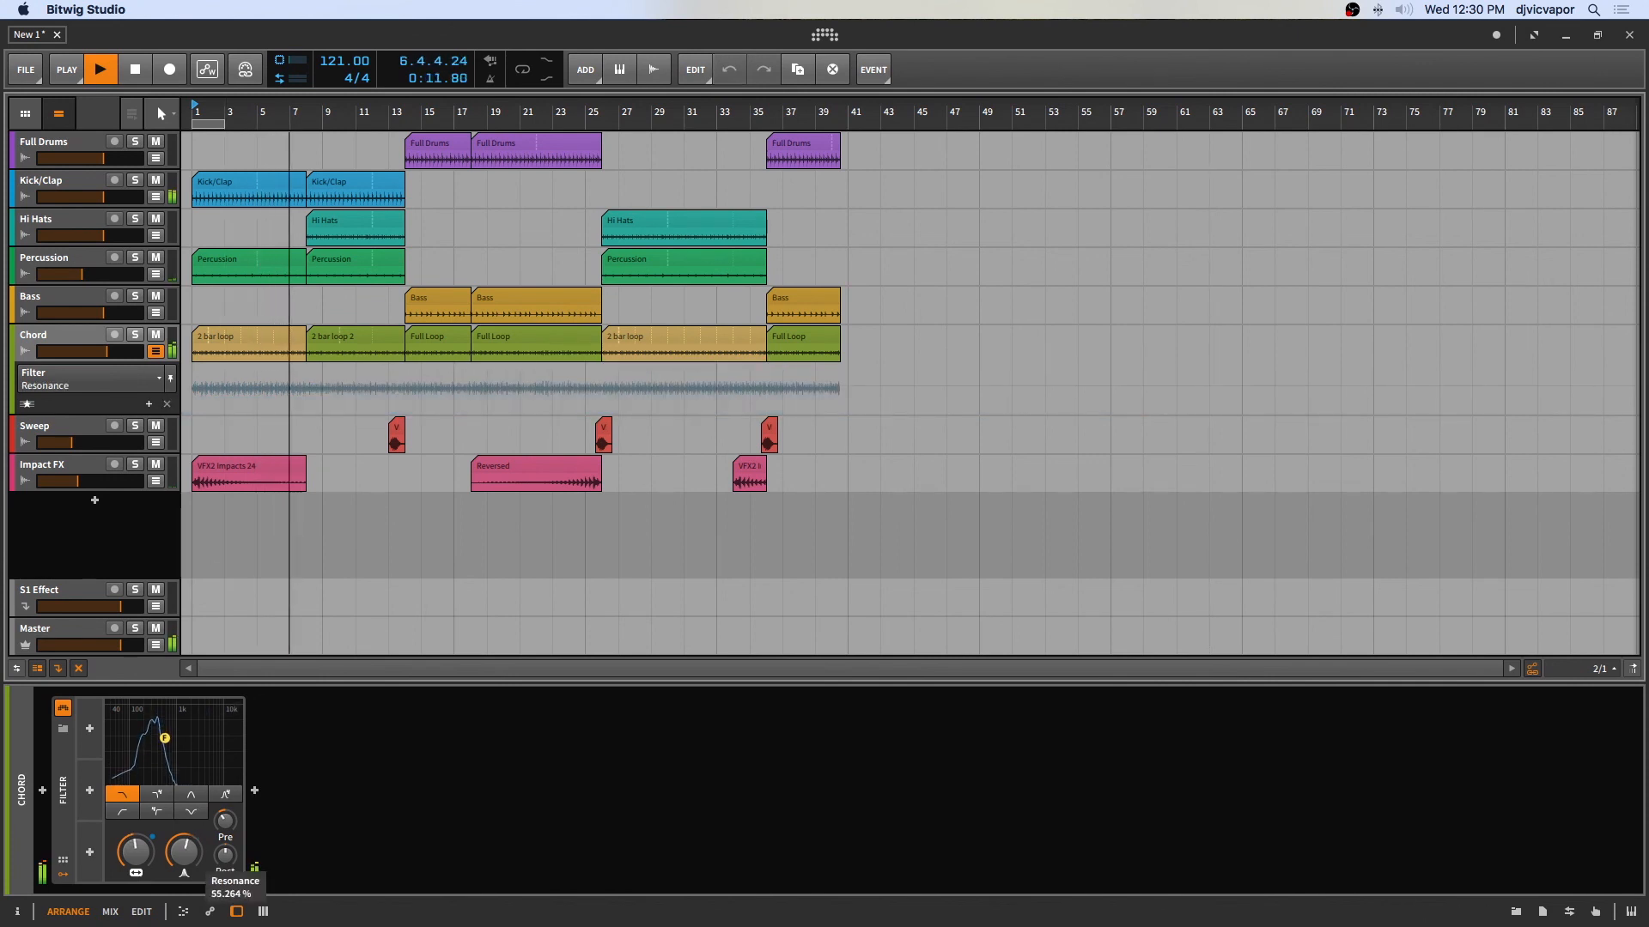
{"action": "left_click_drag", "start_coordinate": [183, 851], "coordinate": [183, 861]}
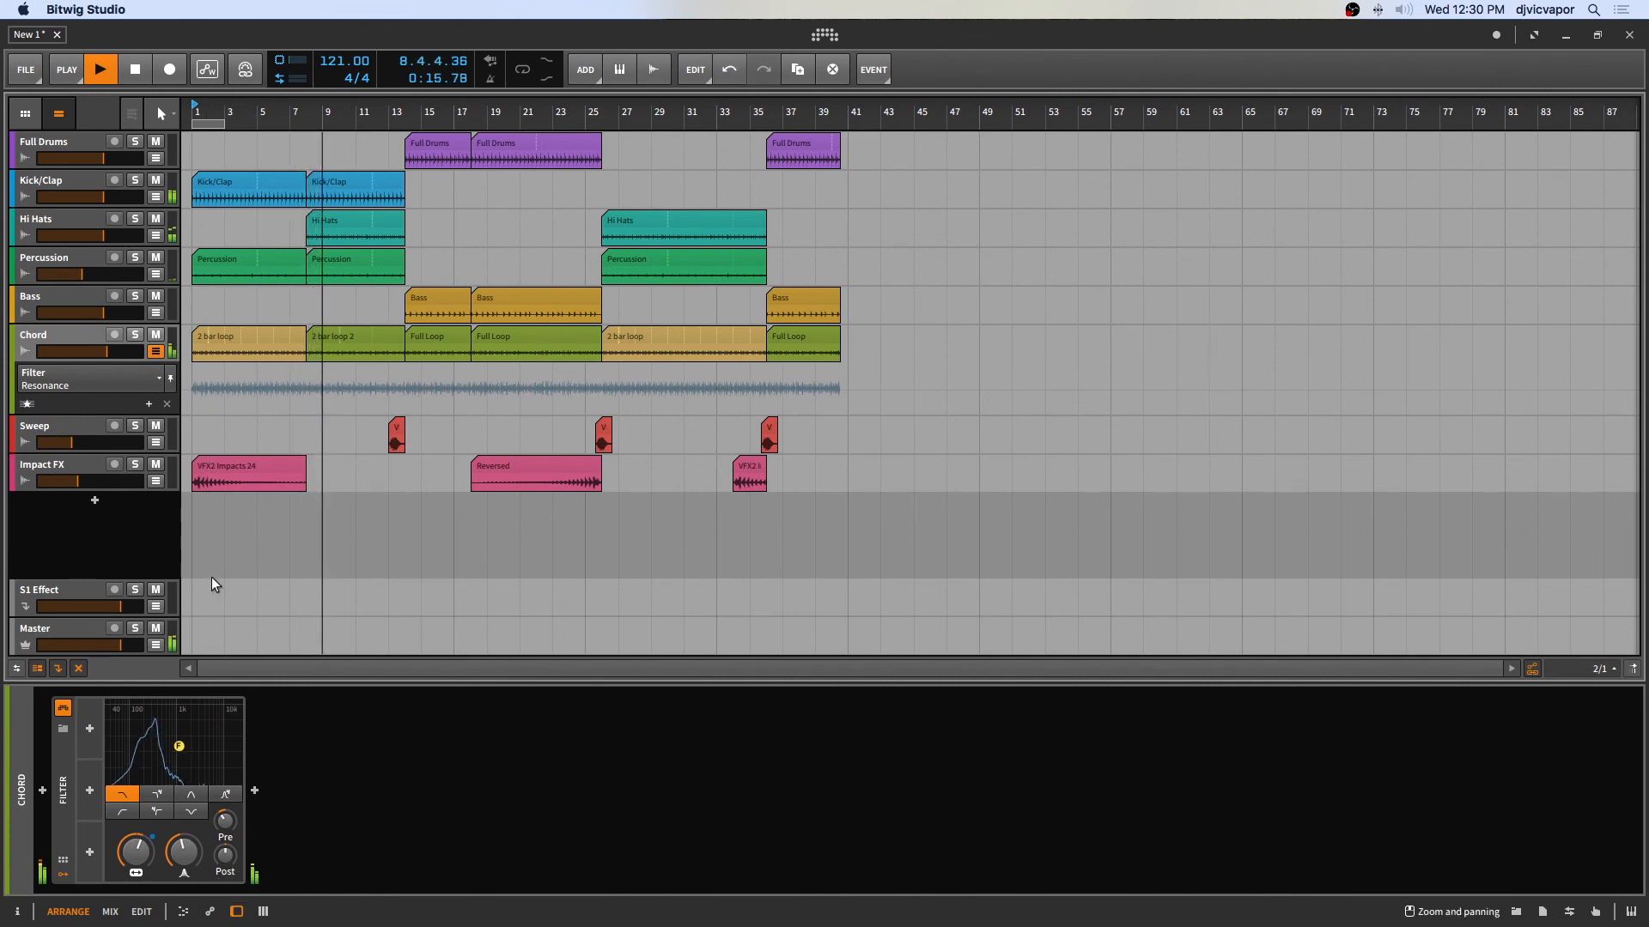
{"action": "left_click", "coordinate": [156, 351]}
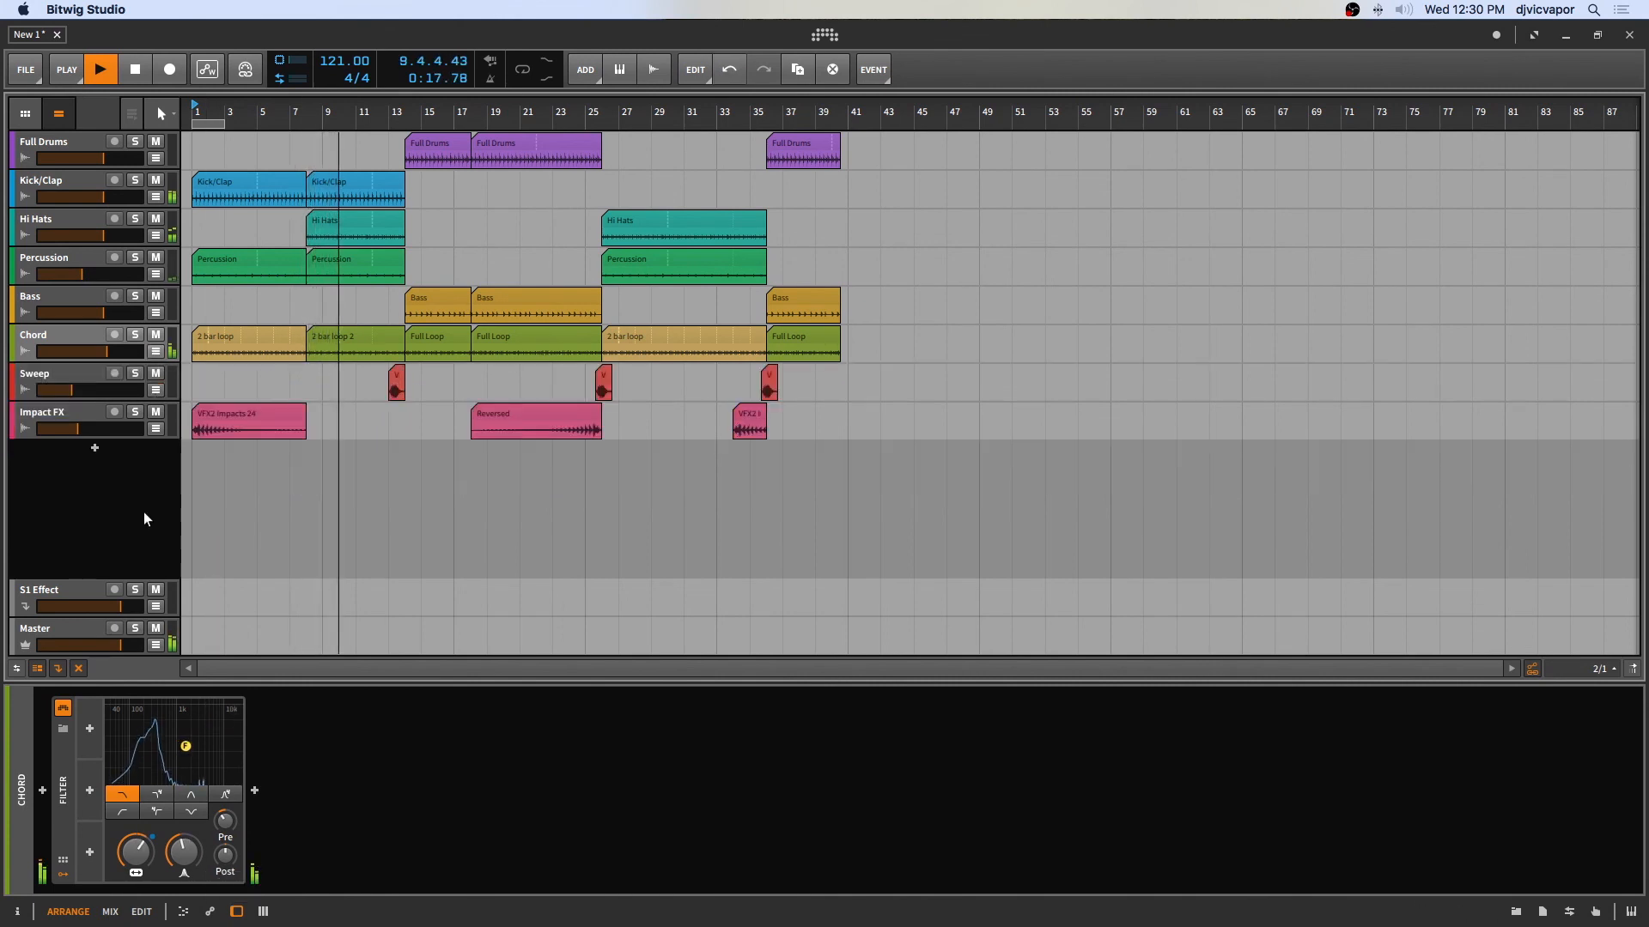
{"action": "key", "text": "space"}
Step: Add Bitwig's Delay-2 device after the Filter in the Chord track's device chain
{"action": "left_click", "coordinate": [254, 791]}
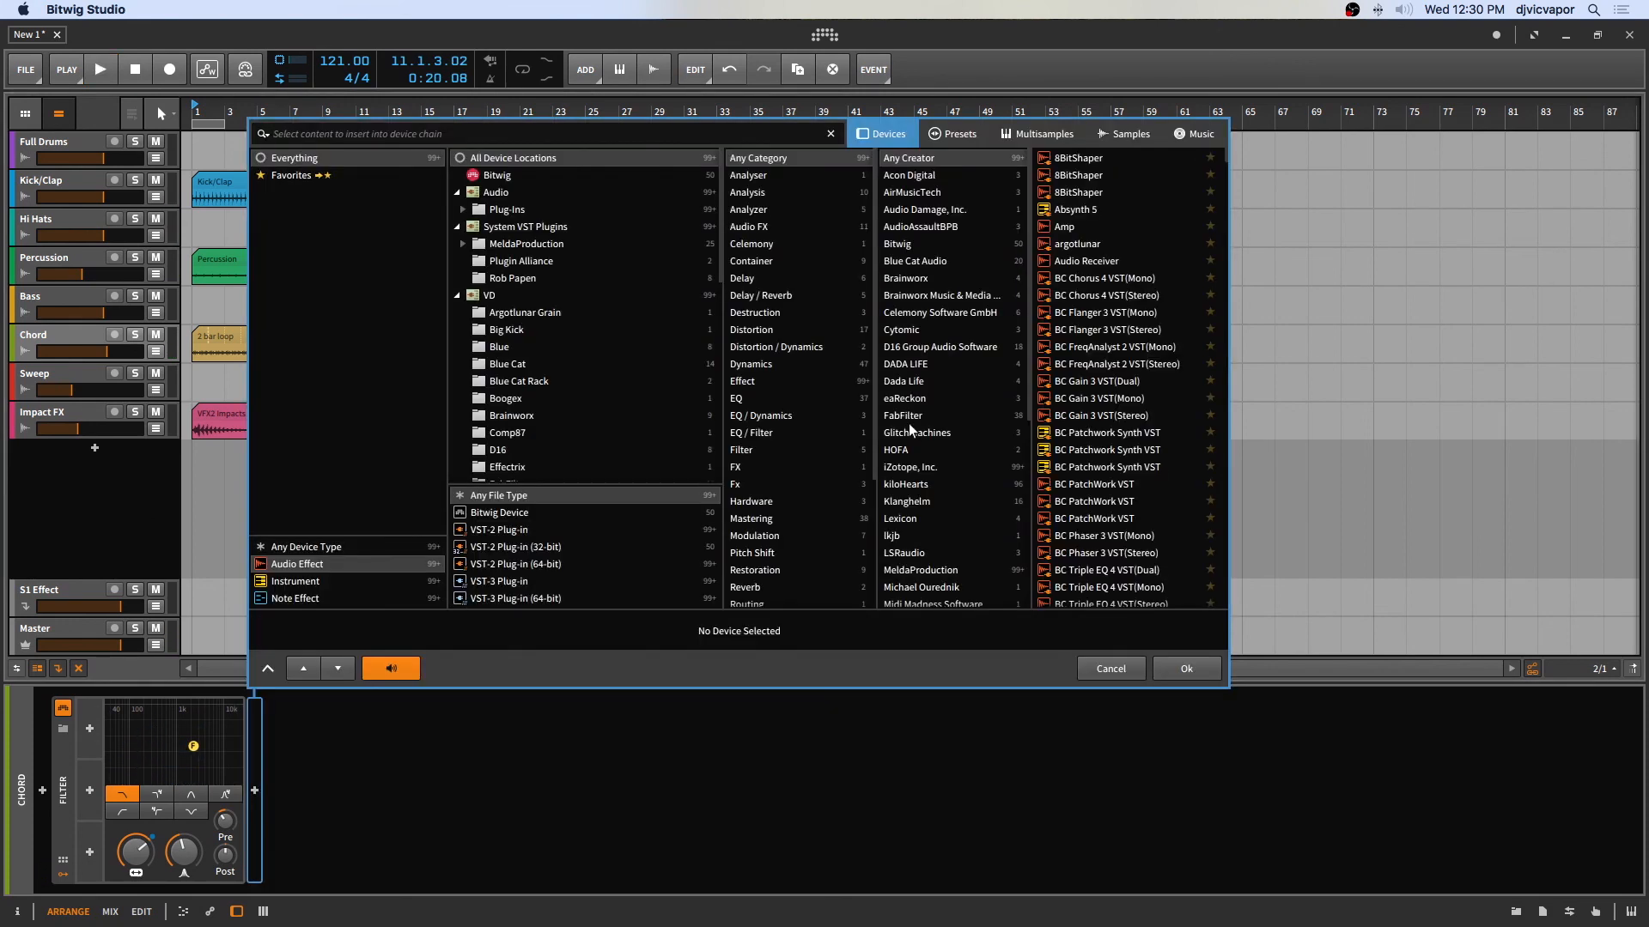
{"action": "left_click", "coordinate": [507, 513]}
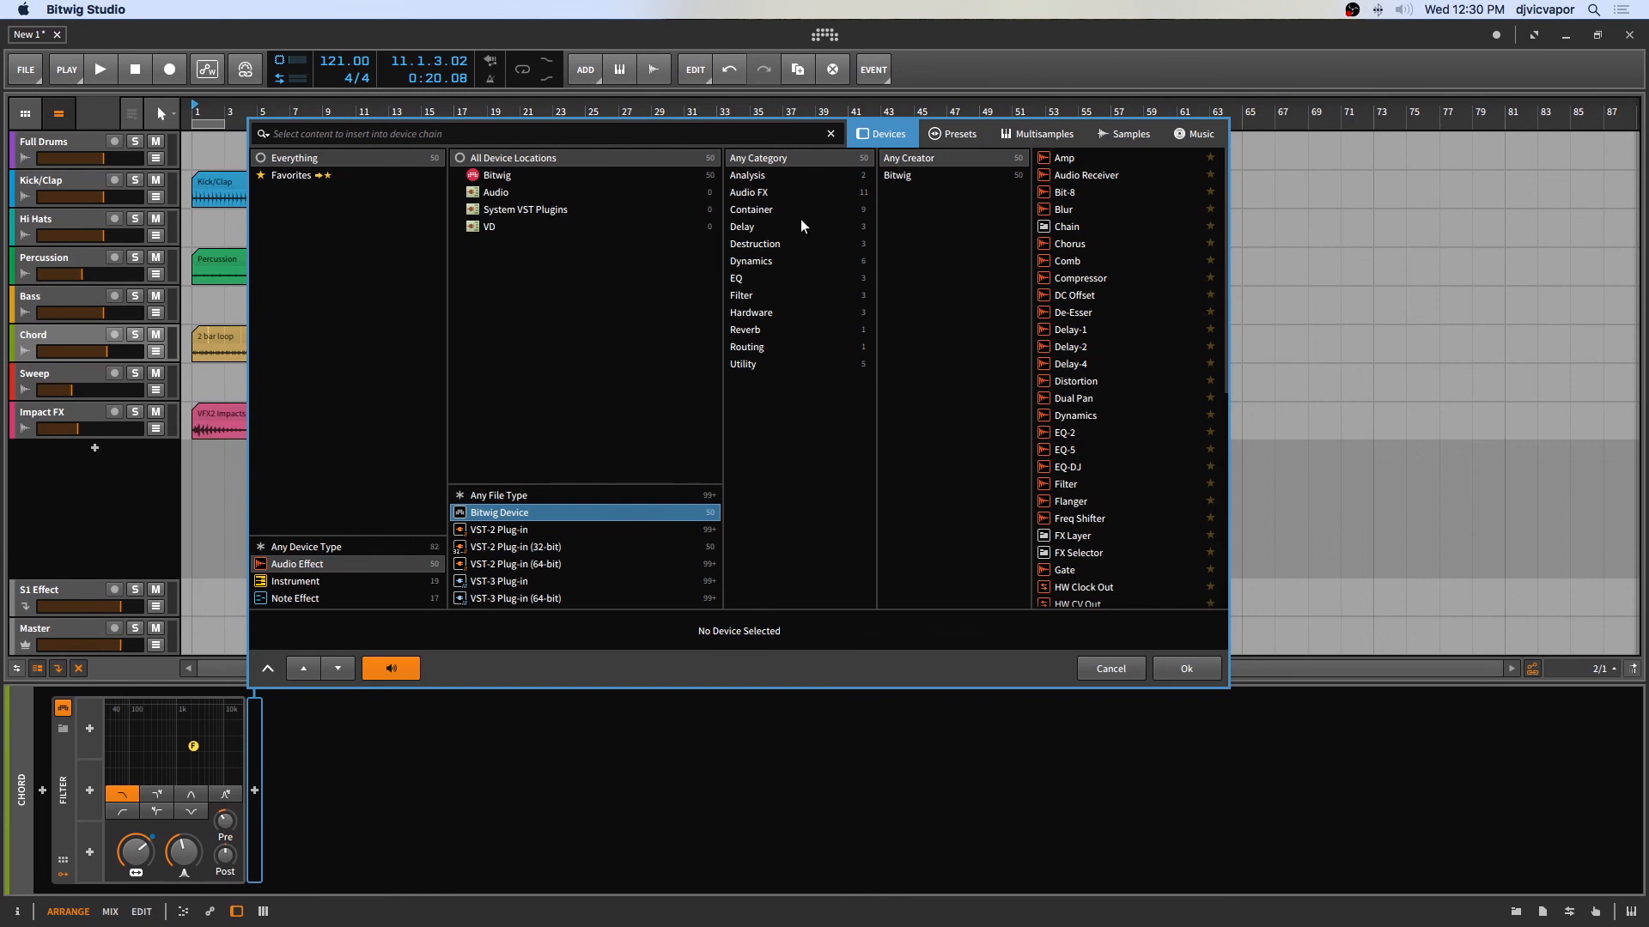
{"action": "left_click", "coordinate": [770, 228]}
{"action": "left_click", "coordinate": [1060, 174]}
{"action": "left_click", "coordinate": [1197, 668]}
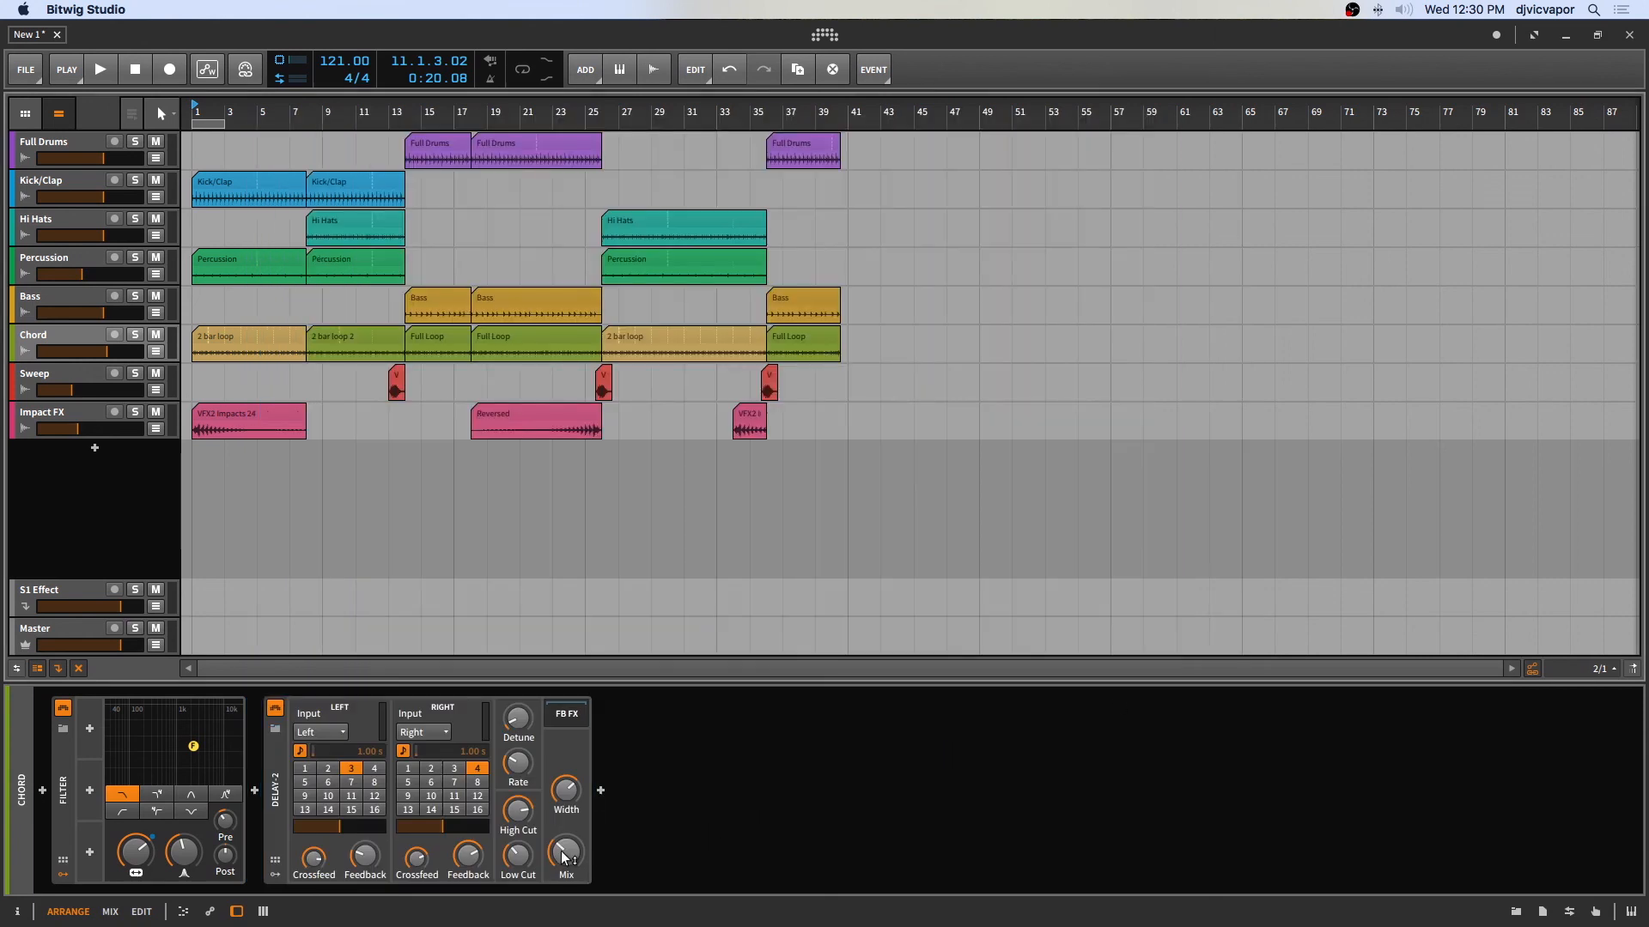
Step: Adjust Delay-2's Mix to about 24.5 %, show its automation lane on the Chord track and place a point at bar 1 at 33 %
{"action": "left_click_drag", "start_coordinate": [560, 852], "coordinate": [560, 857]}
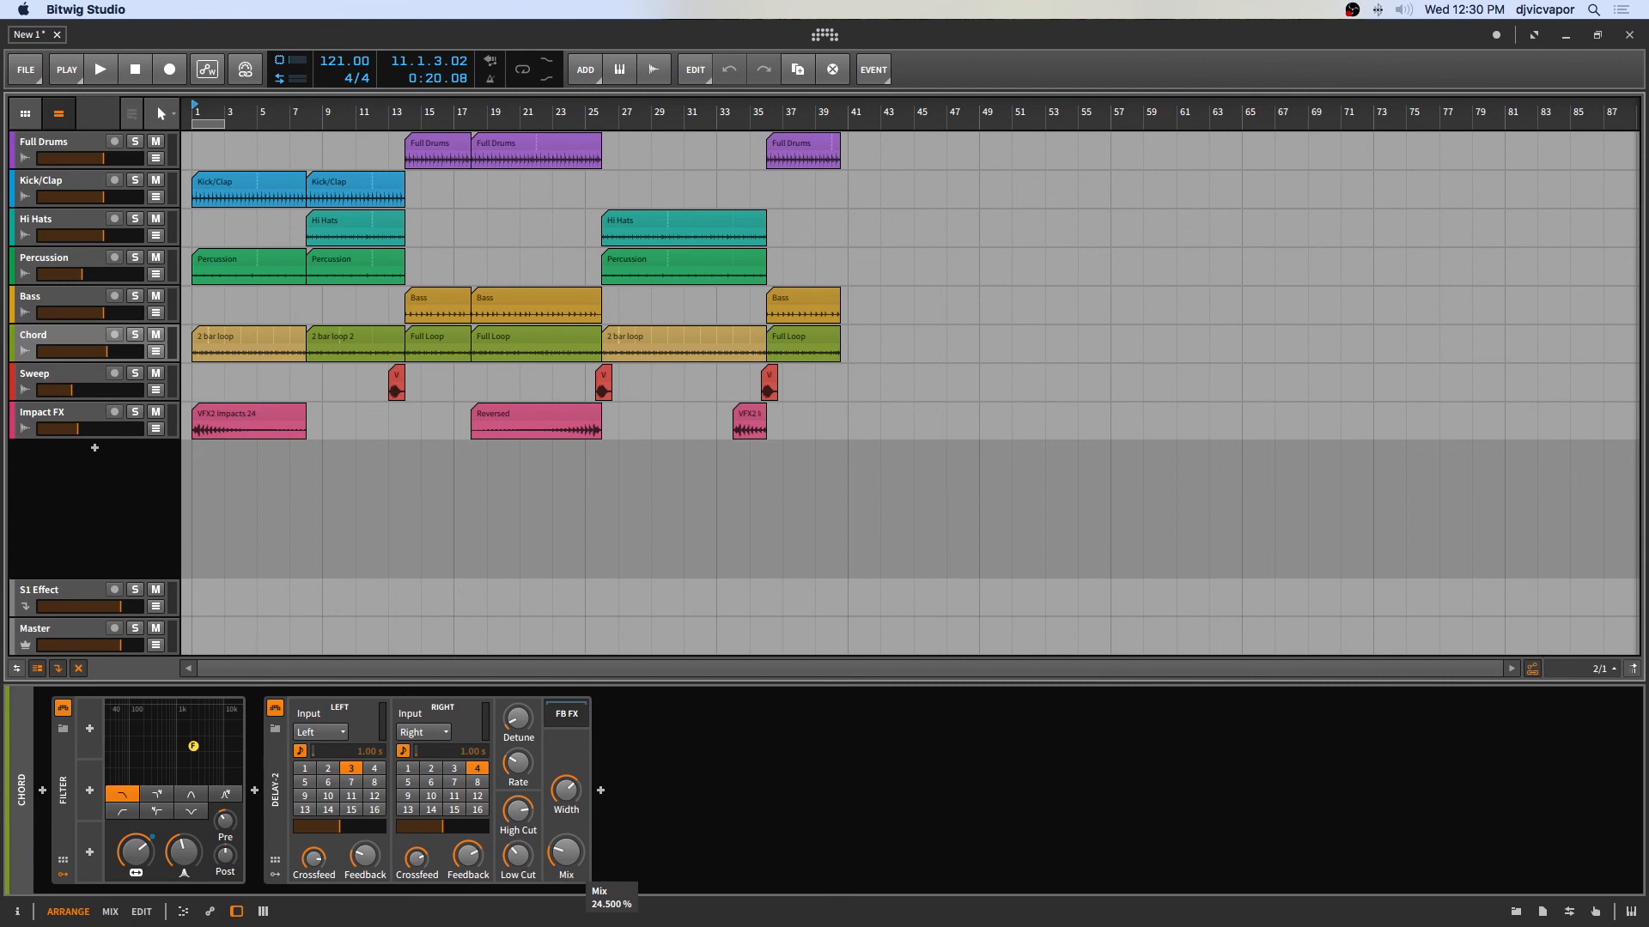
{"action": "left_click", "coordinate": [155, 351]}
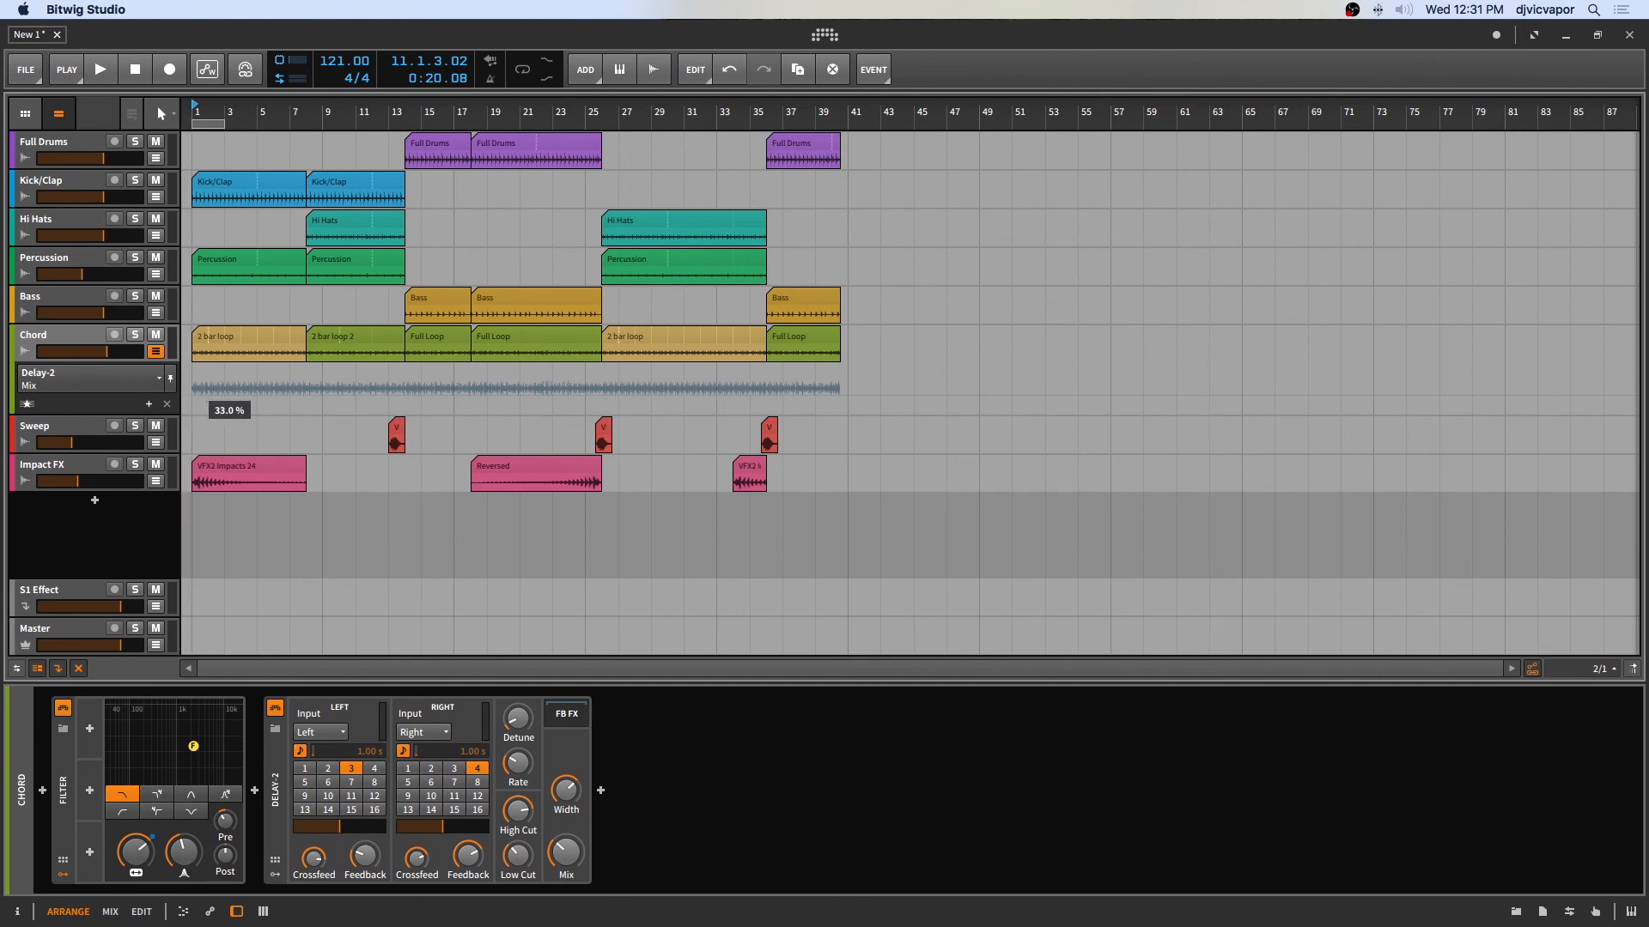
{"action": "left_click", "coordinate": [227, 396]}
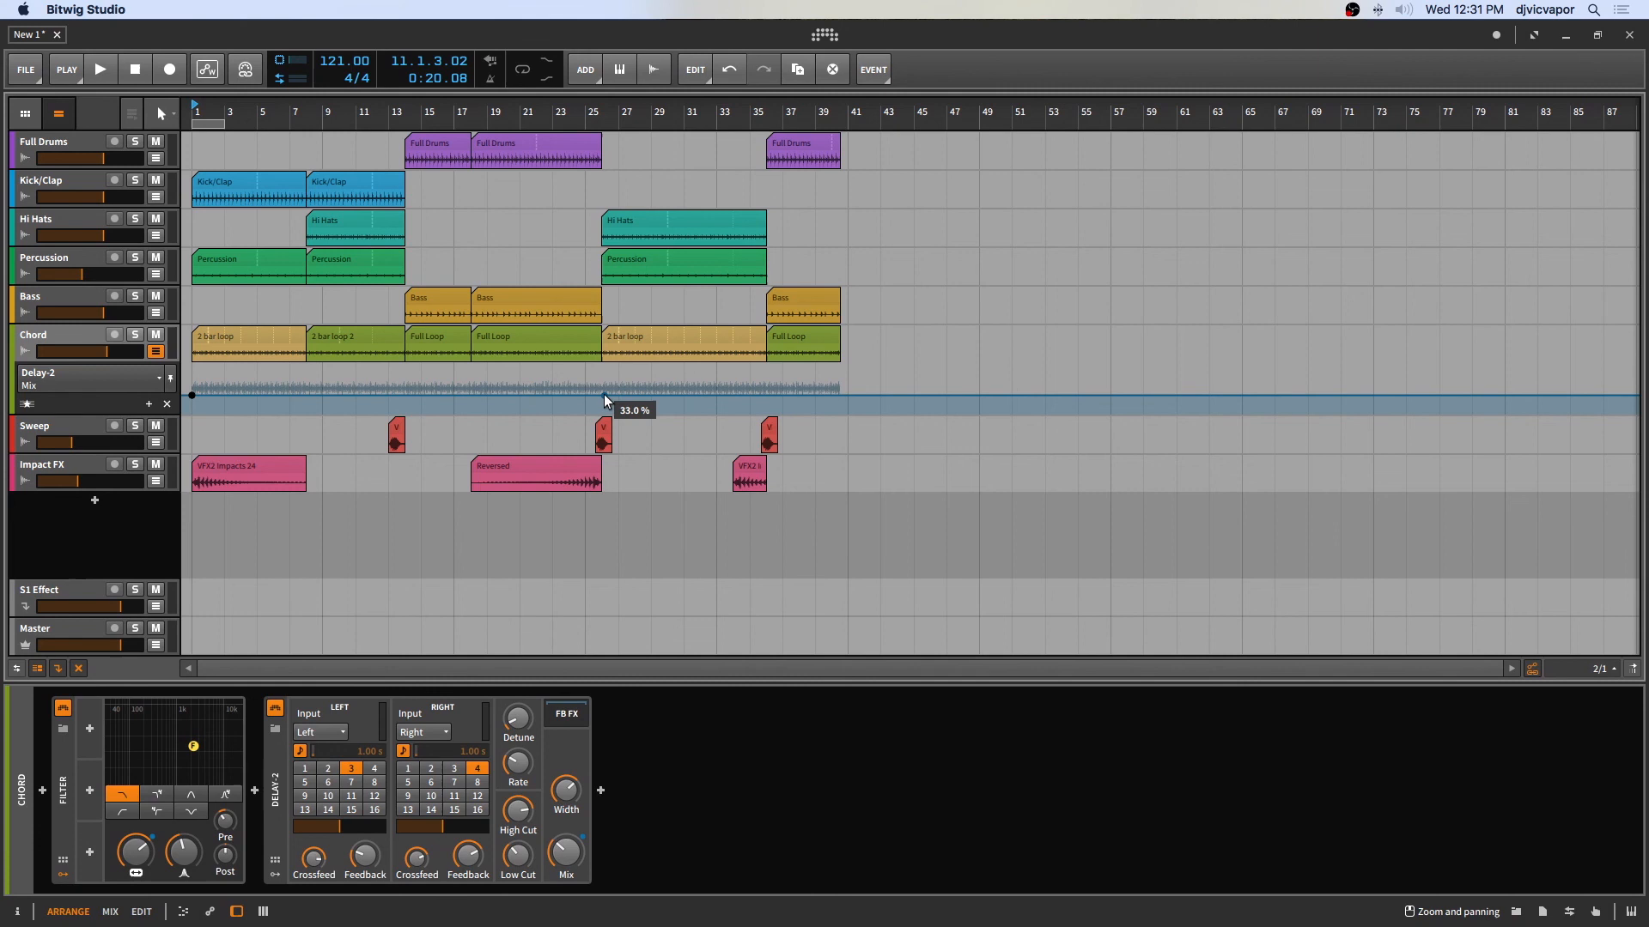
Step: Shape the Delay-2 Mix automation to rise from a lowered bar 1 point to 100 % at bar 26, hold, and drop almost to zero at bar 36
{"action": "mouse_move", "coordinate": [604, 396]}
{"action": "left_mouse_down"}
{"action": "mouse_move", "coordinate": [619, 366]}
{"action": "mouse_move", "coordinate": [603, 366]}
{"action": "left_mouse_up"}
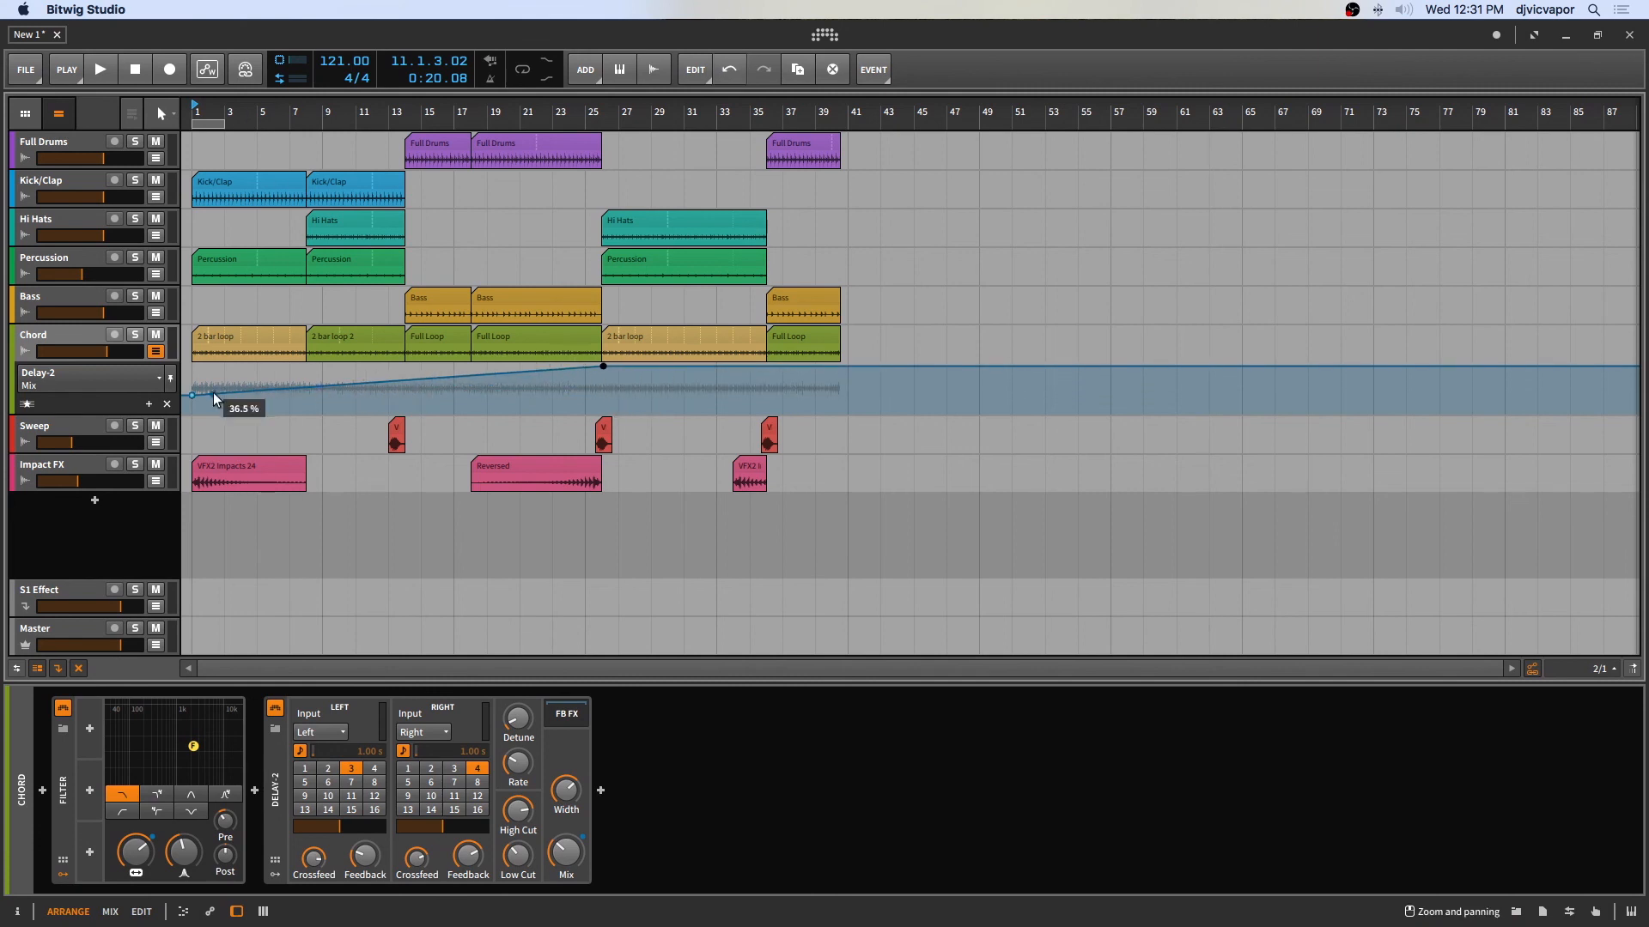
{"action": "left_click_drag", "start_coordinate": [192, 396], "coordinate": [204, 416]}
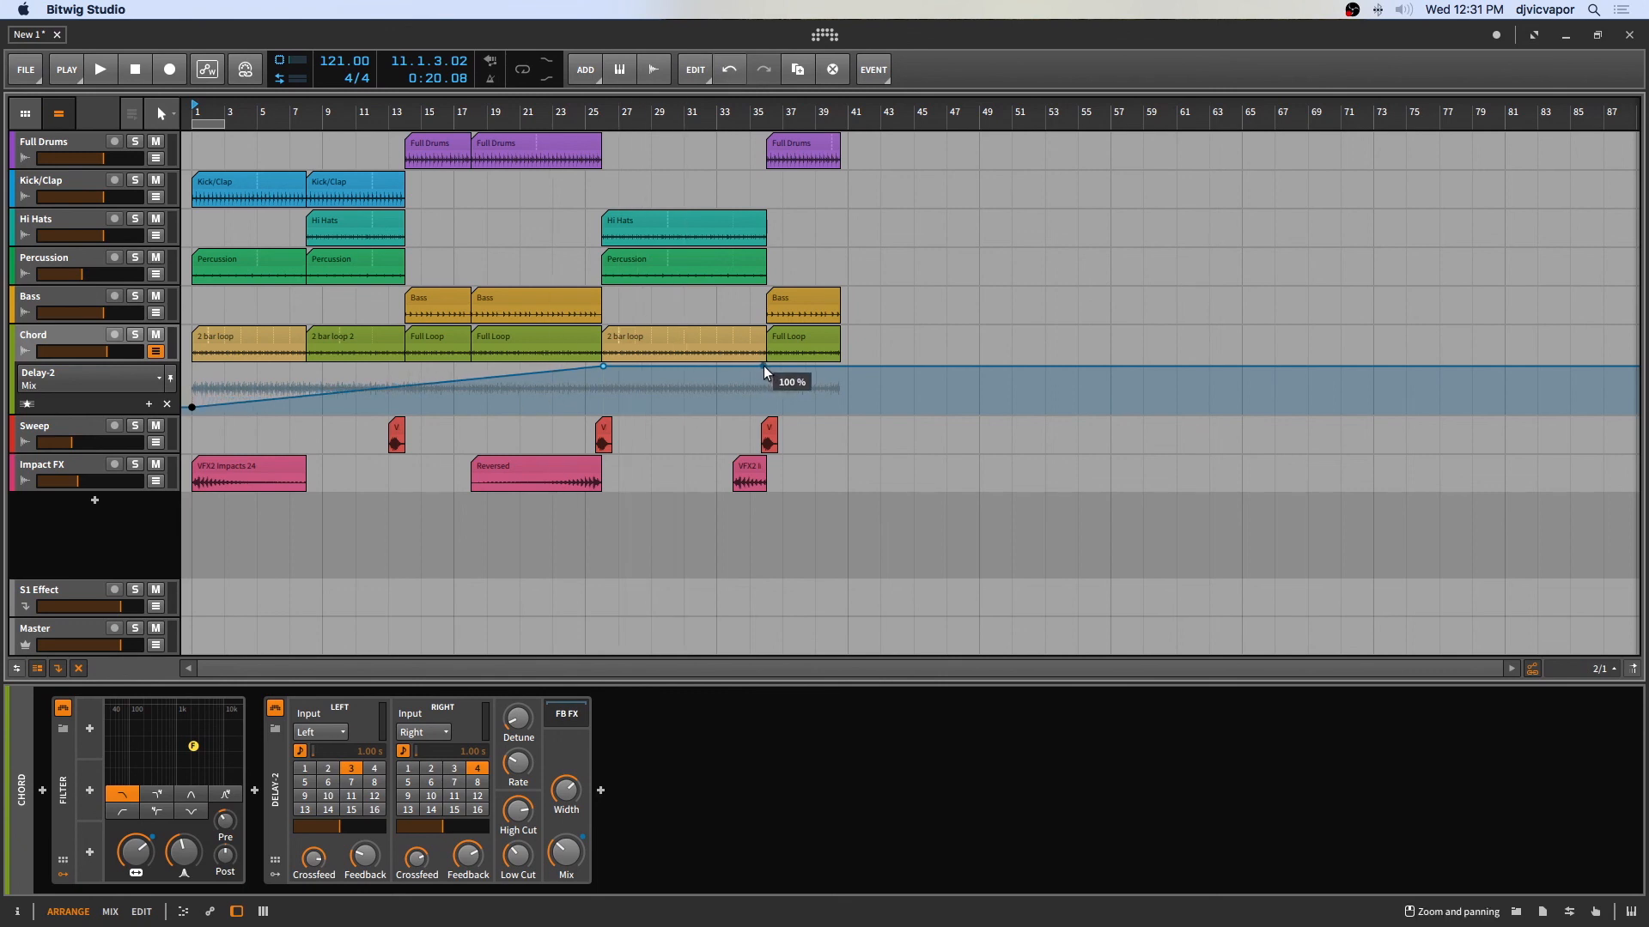
{"action": "left_click_drag", "start_coordinate": [778, 367], "coordinate": [767, 412]}
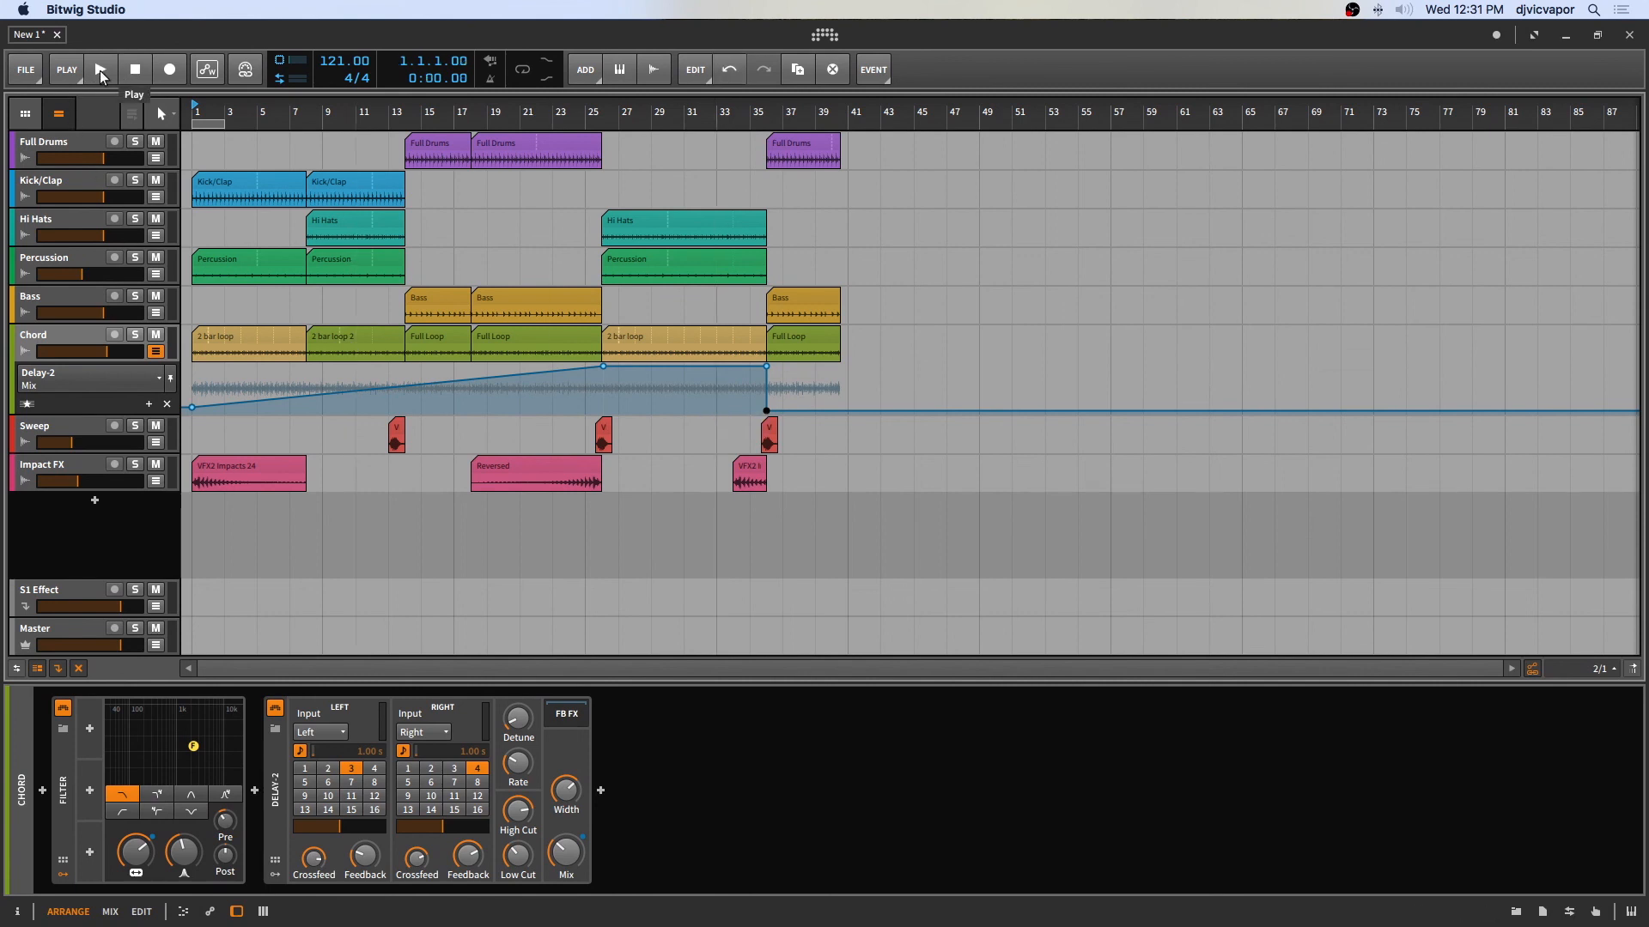
Step: Play the arrangement from the start to hear the filter and delay automation, hide the Chord track's automation lane and stop playback
{"action": "left_click", "coordinate": [99, 70]}
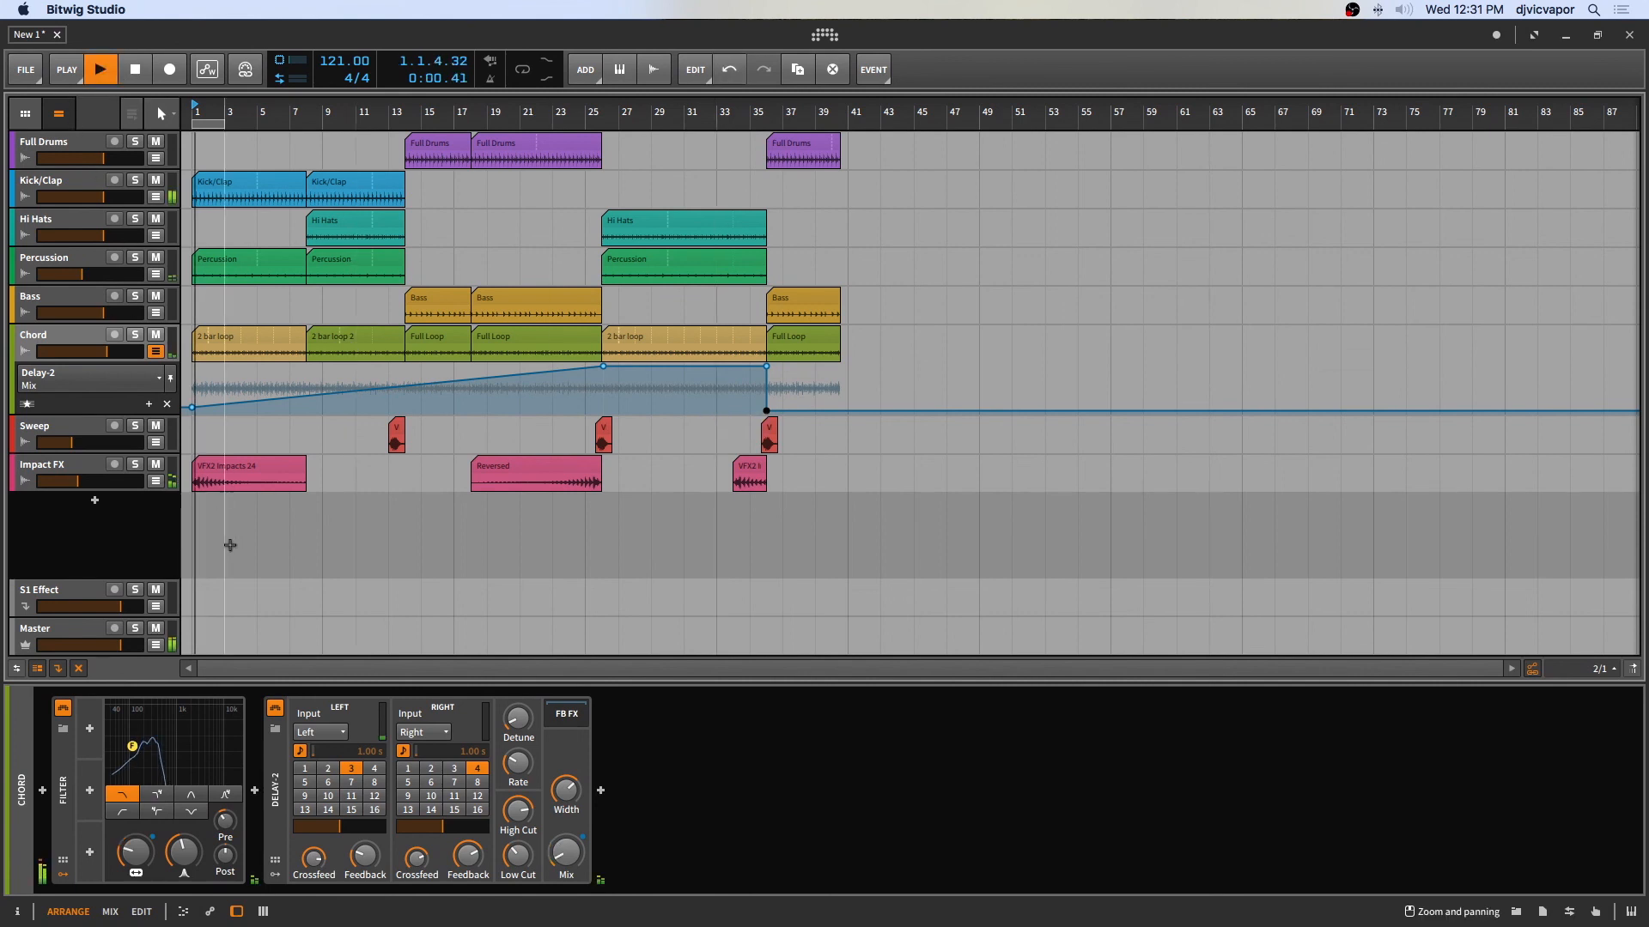
{"action": "left_click", "coordinate": [154, 352]}
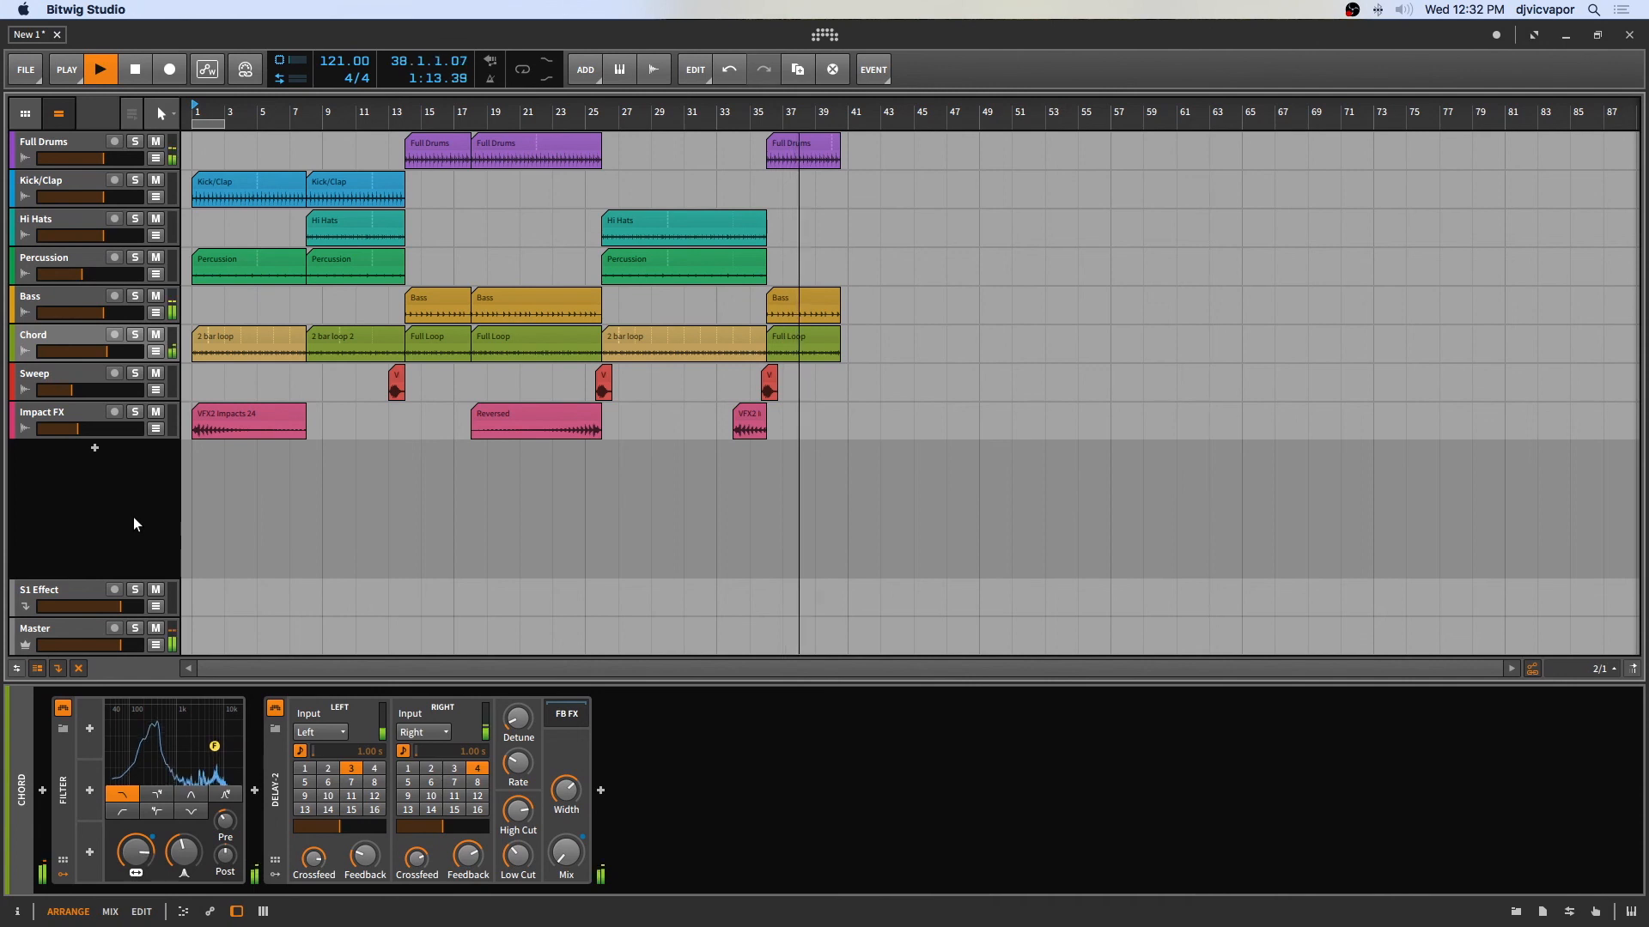
{"action": "left_click", "coordinate": [135, 69]}
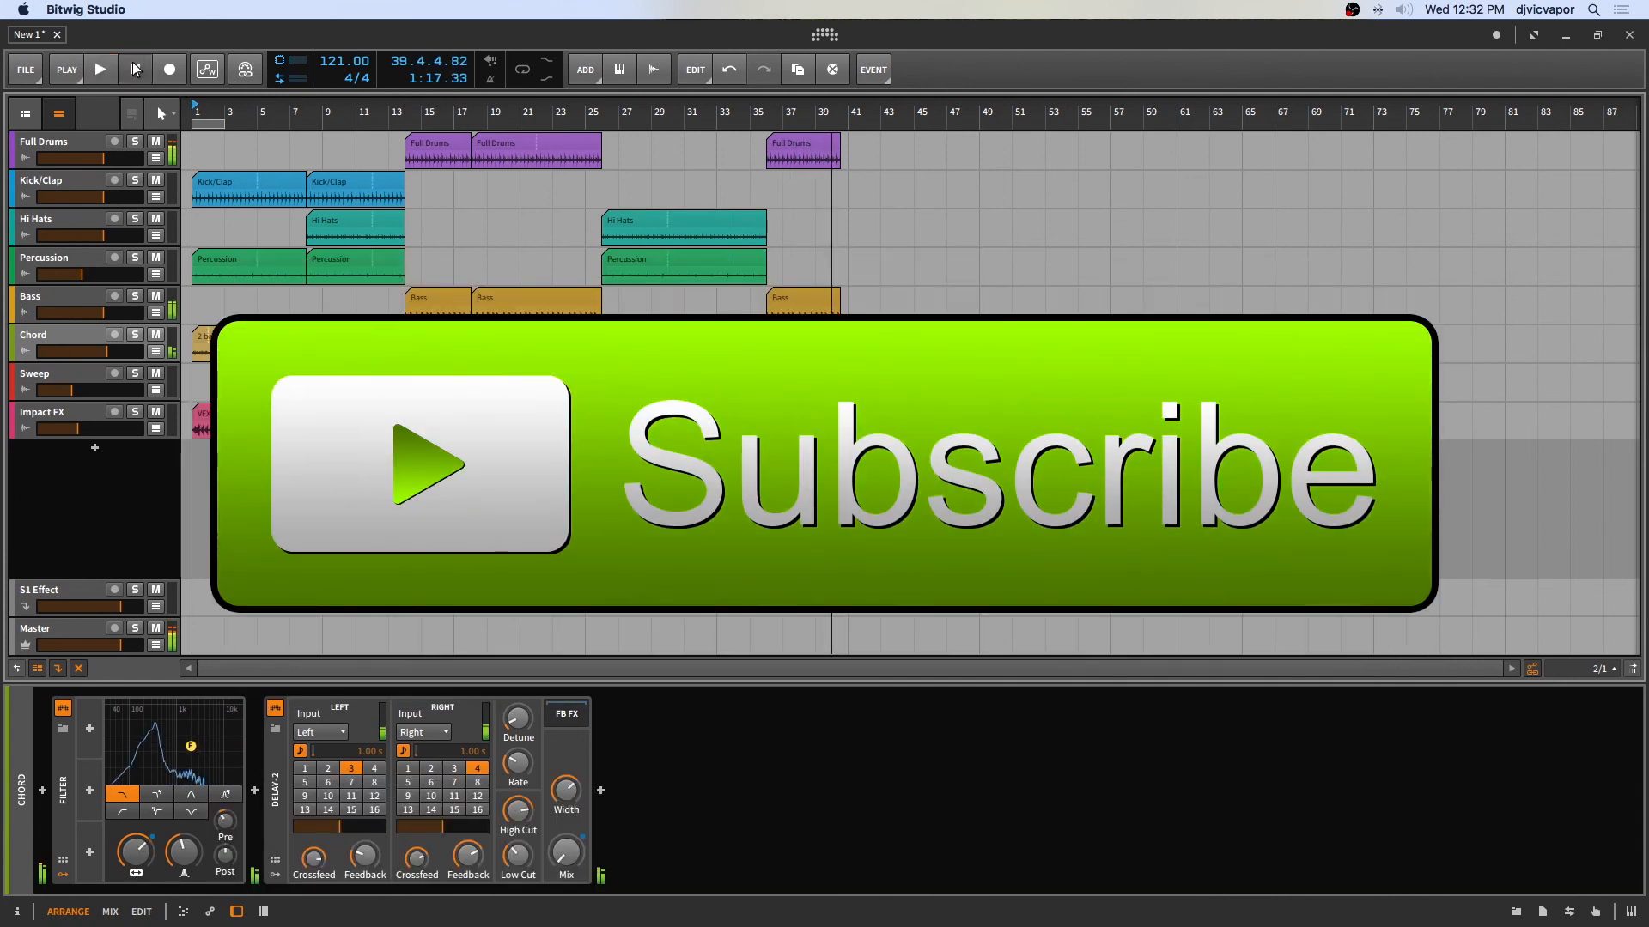